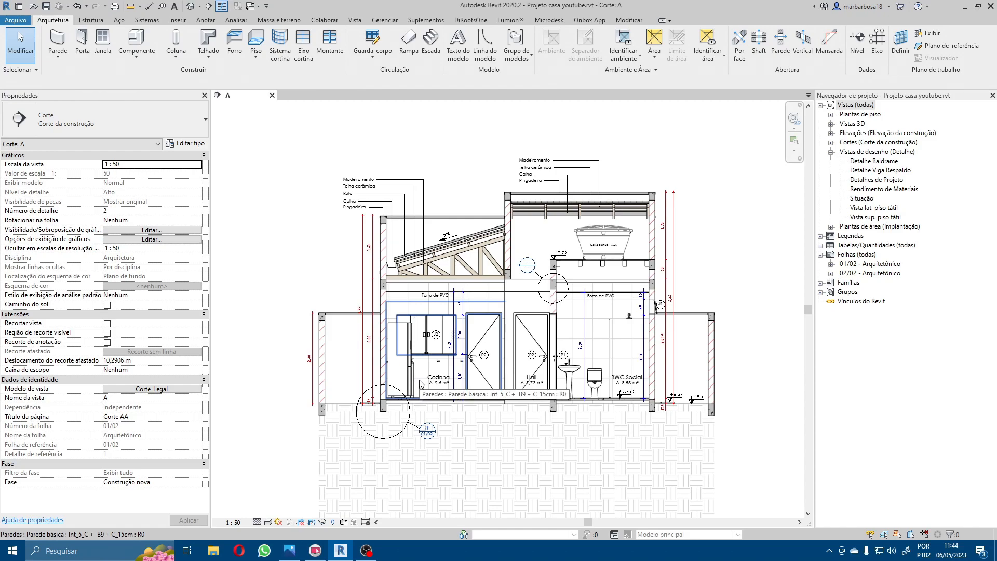
Step: Open the Detalhe Baldrame view from the foundation callout in section A and examine the wall, grade beam and soil fill regions
double_click(429, 433)
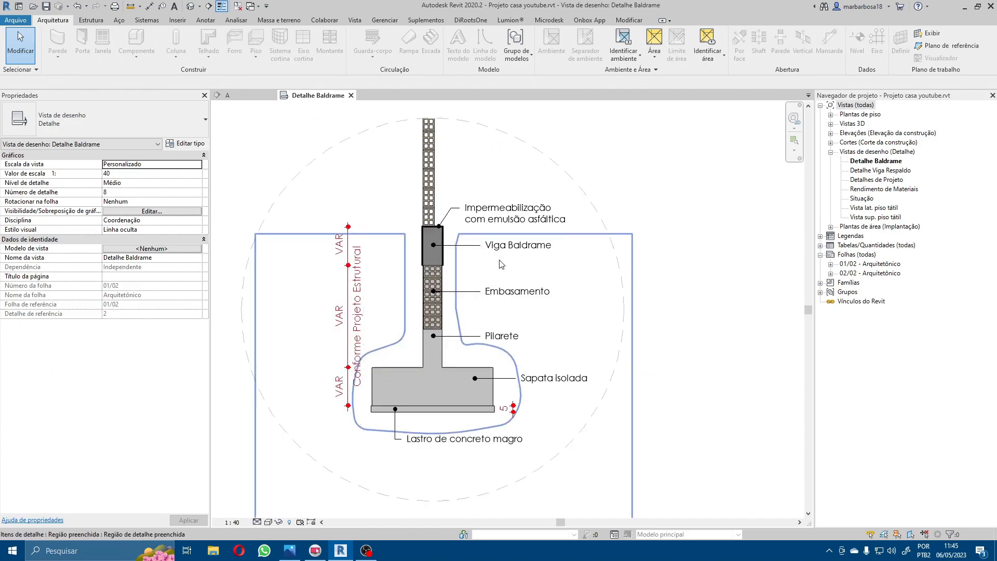
scroll(502, 263, up, 2)
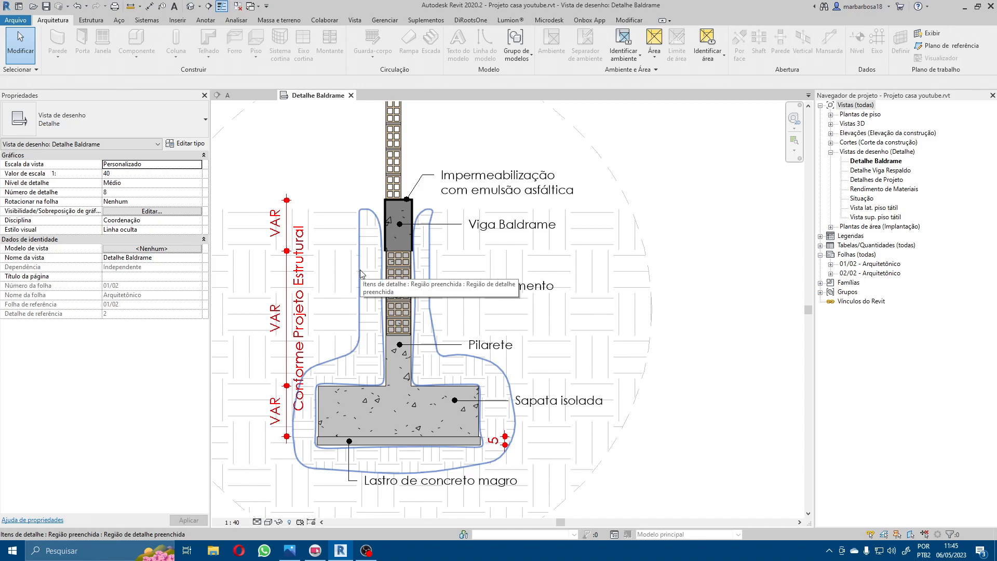
scroll(362, 273, down, 2)
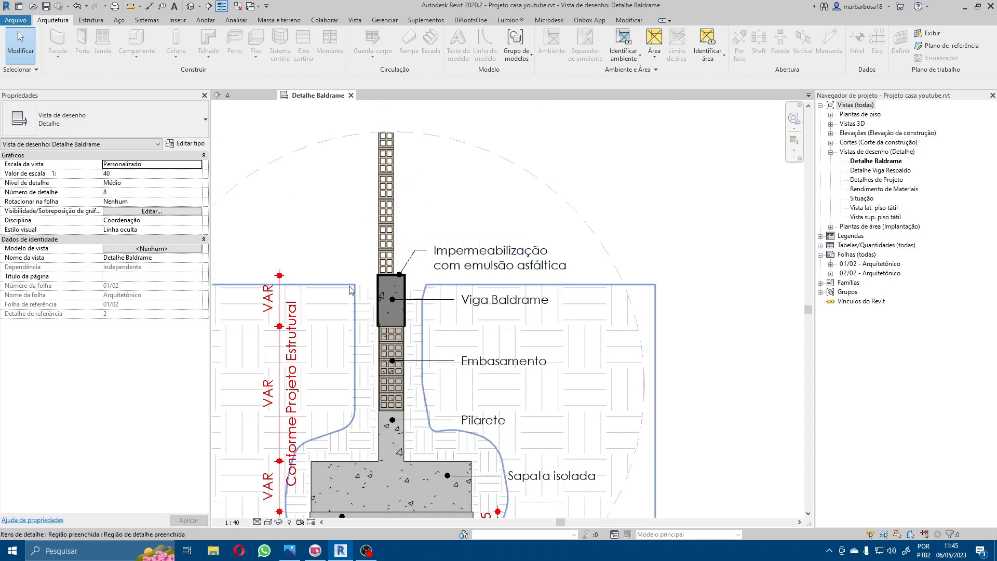
middle_drag(684, 425, 726, 327)
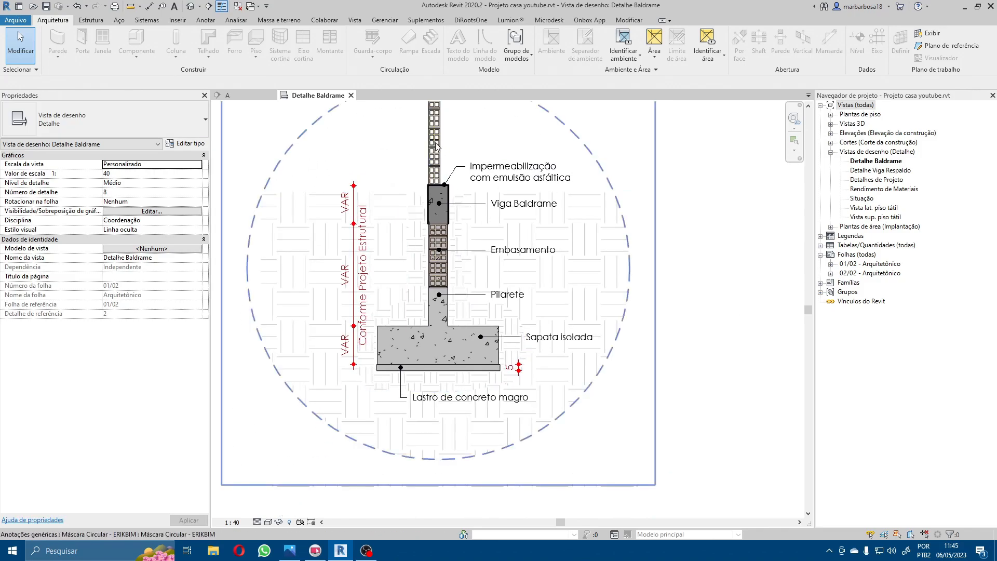
middle_drag(436, 119, 416, 215)
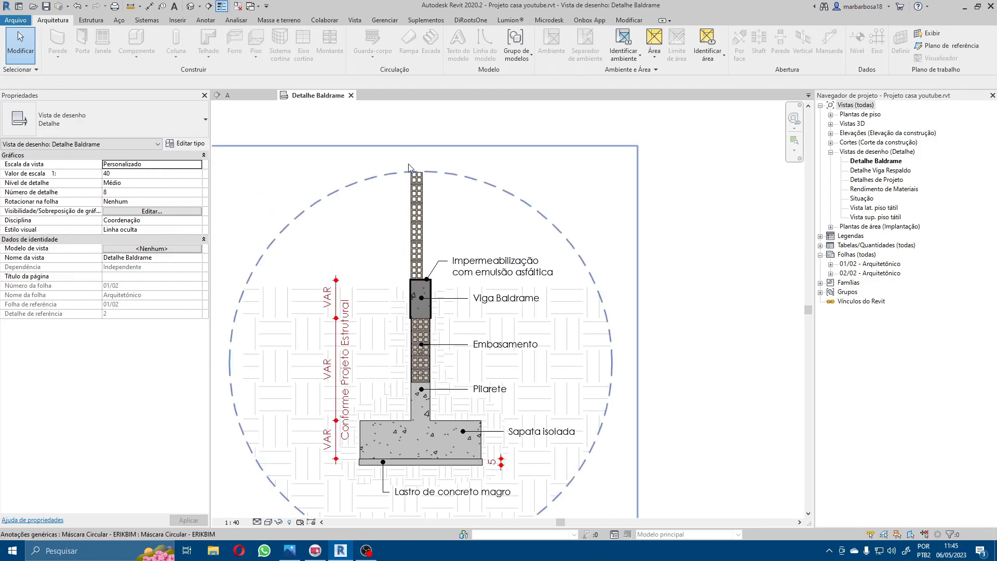
middle_drag(401, 486, 366, 367)
scroll(366, 366, up, 2)
middle_drag(408, 331, 521, 462)
scroll(366, 309, down, 1)
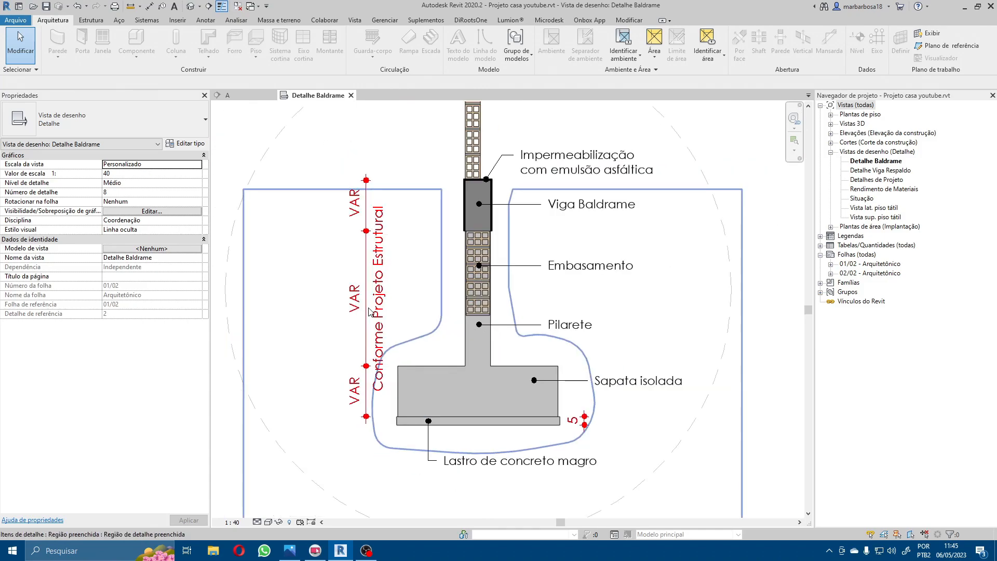
Step: Examine the isolated footing, the lean concrete base and the circular mask around the foundation detail
scroll(419, 349, down, 1)
scroll(452, 385, up, 4)
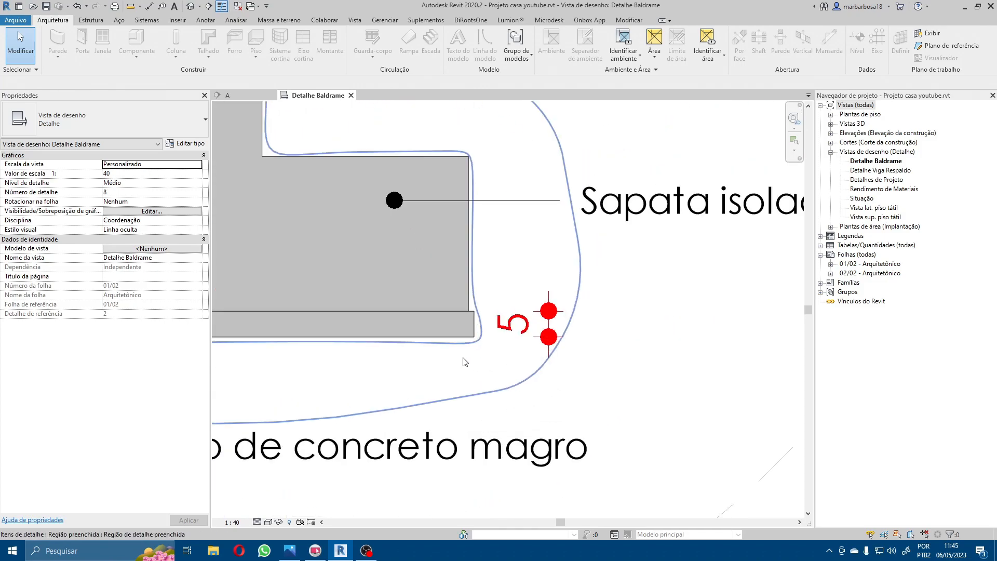
scroll(539, 337, down, 2)
scroll(538, 336, down, 1)
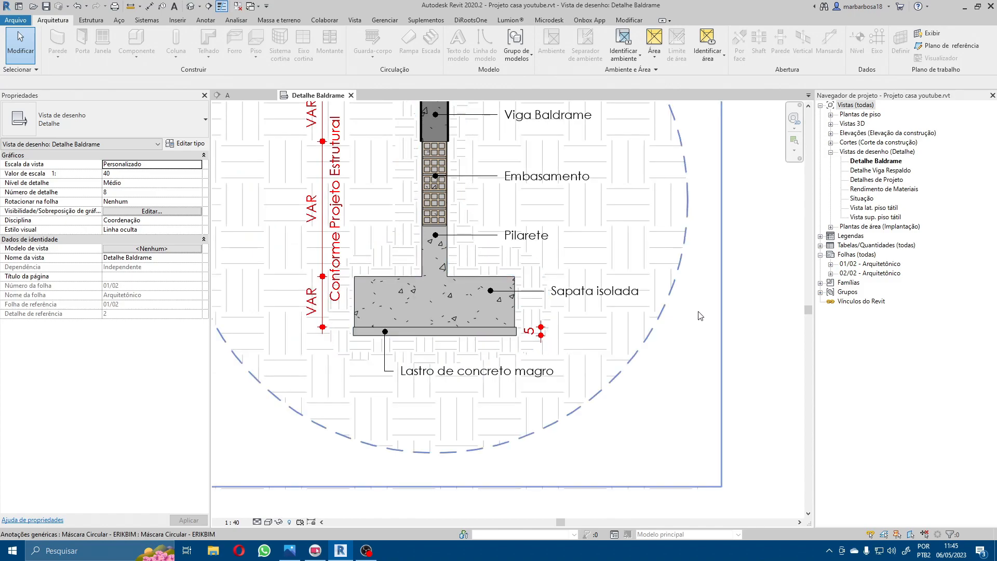
middle_drag(719, 316, 651, 392)
scroll(716, 341, down, 1)
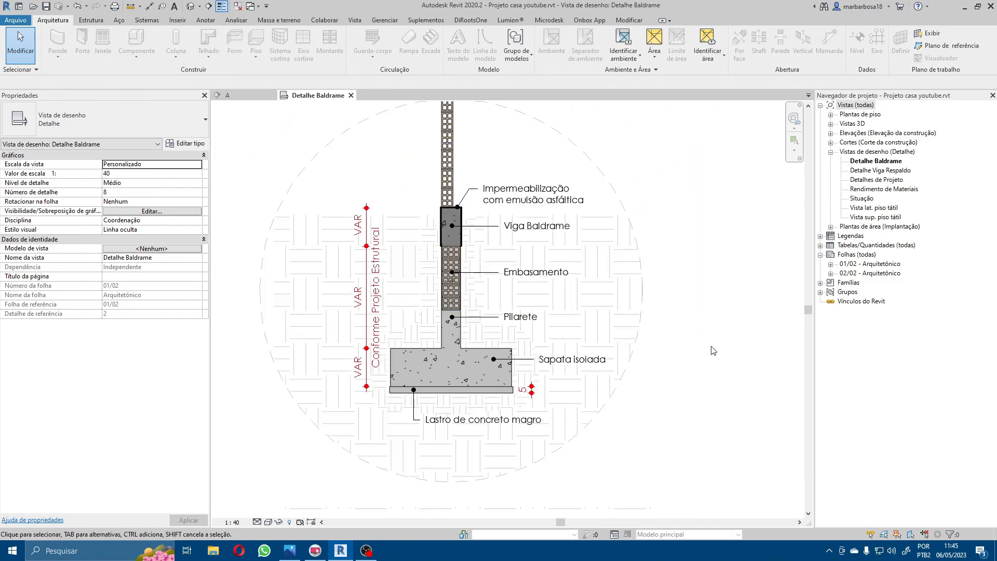
middle_drag(716, 318, 714, 408)
scroll(432, 381, up, 1)
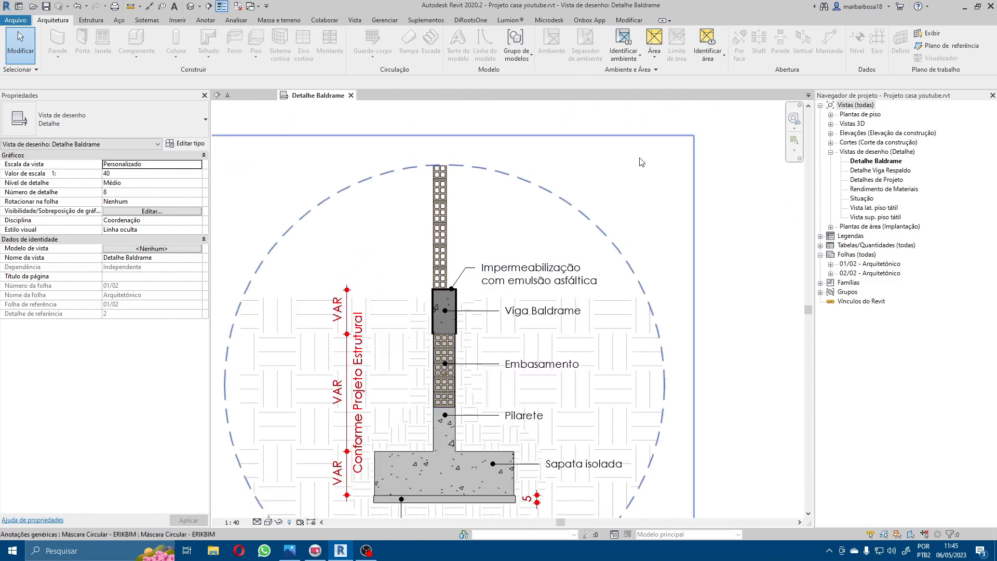
Step: Return to section A and open the Detalhe Viga Respaldo view from the callout at the upper beam
click(229, 95)
scroll(518, 274, up, 5)
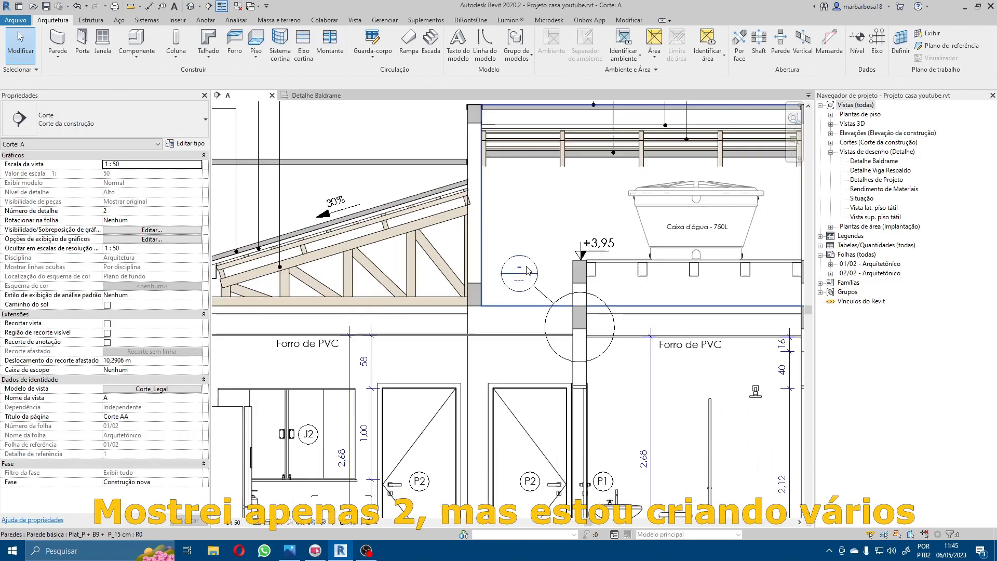
double_click(518, 274)
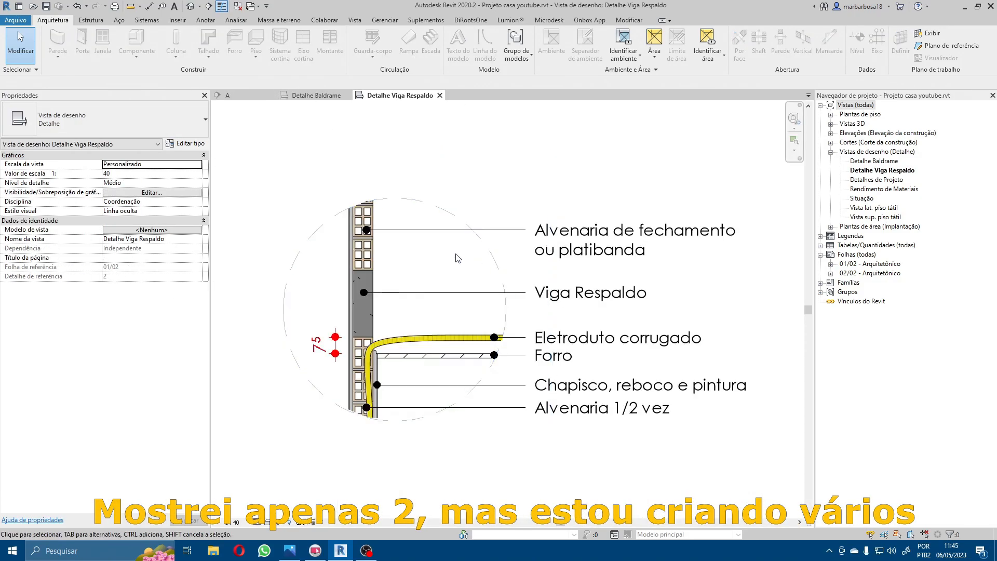
scroll(332, 341, up, 3)
scroll(335, 343, down, 5)
scroll(382, 364, up, 4)
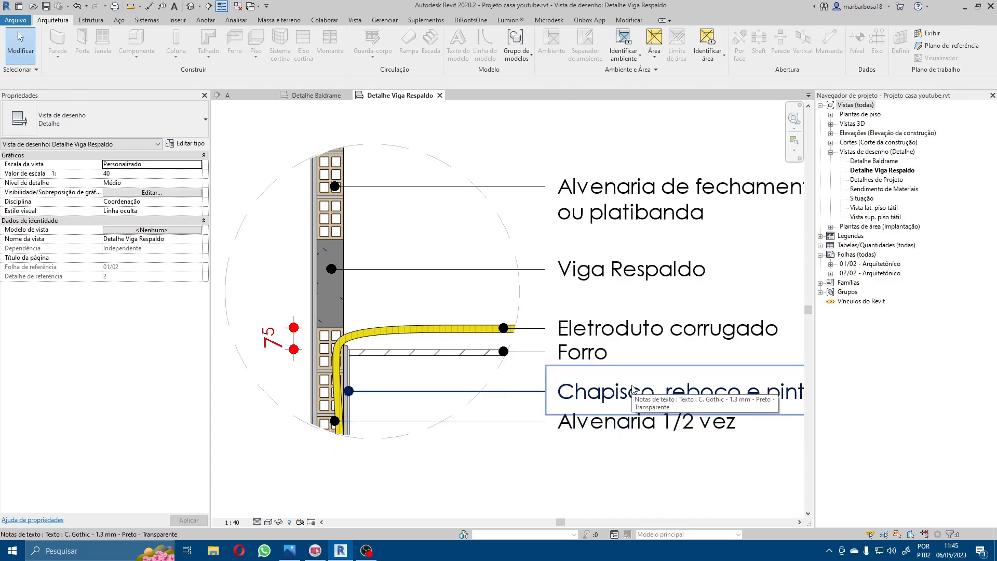
Step: Examine the corrugated conduit passing from the masonry to above the ceiling, below the Viga Respaldo
scroll(365, 369, up, 3)
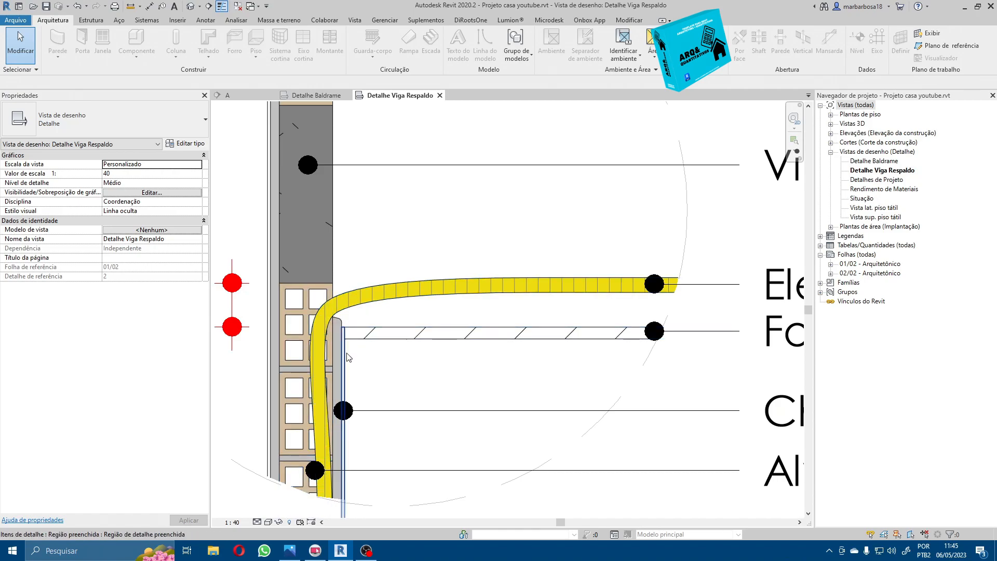
scroll(285, 318, down, 3)
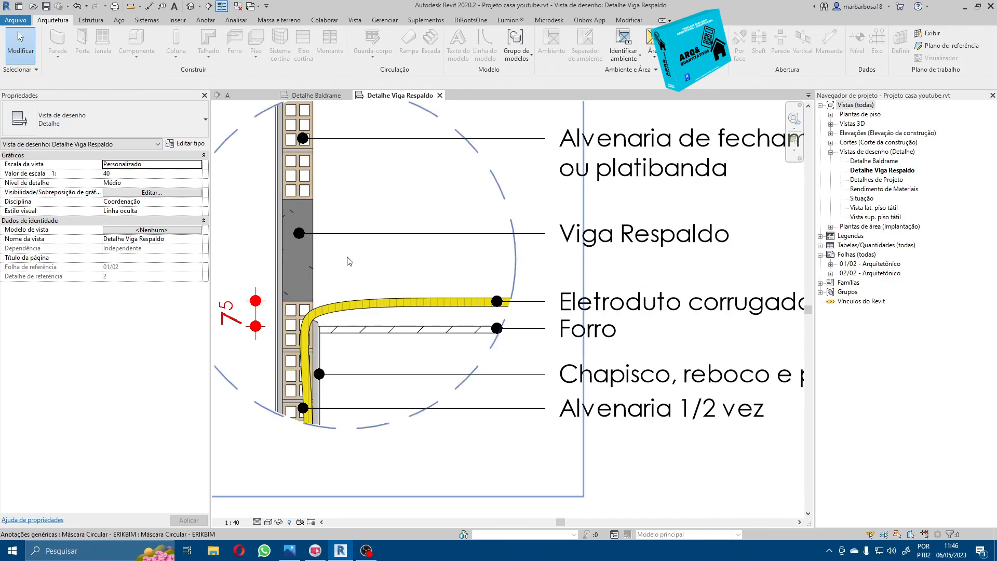
scroll(318, 332, up, 4)
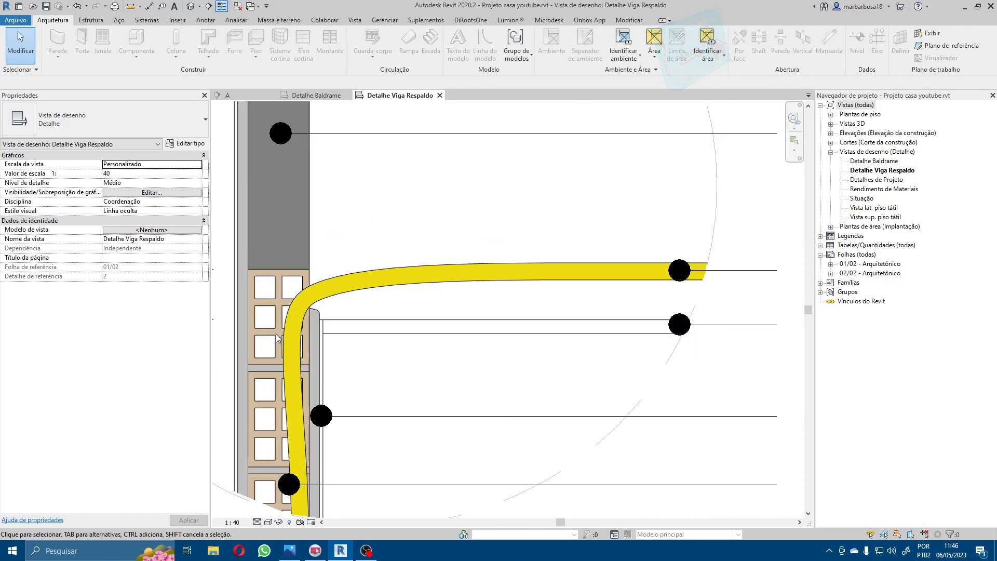
middle_drag(411, 329, 575, 322)
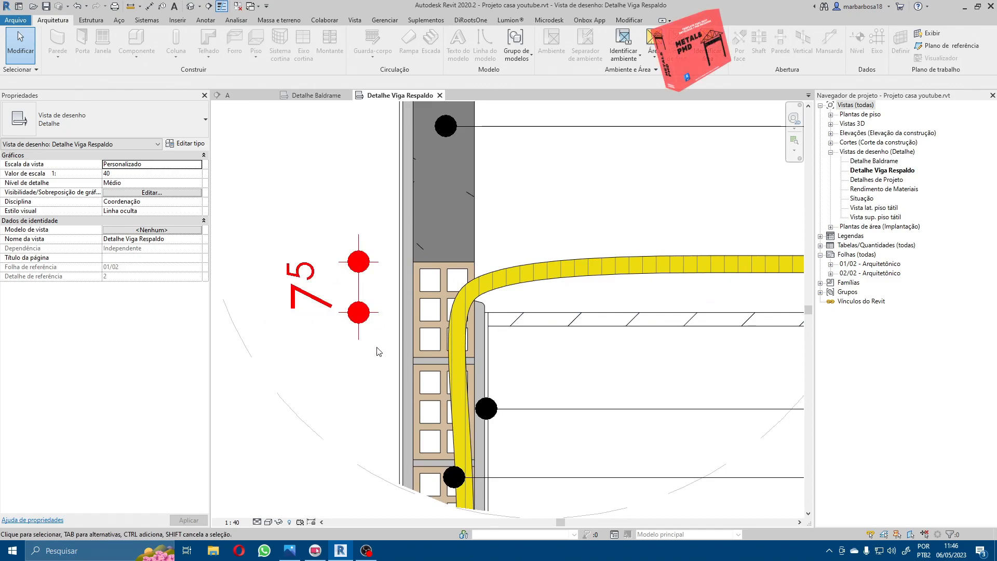
middle_drag(391, 301, 387, 368)
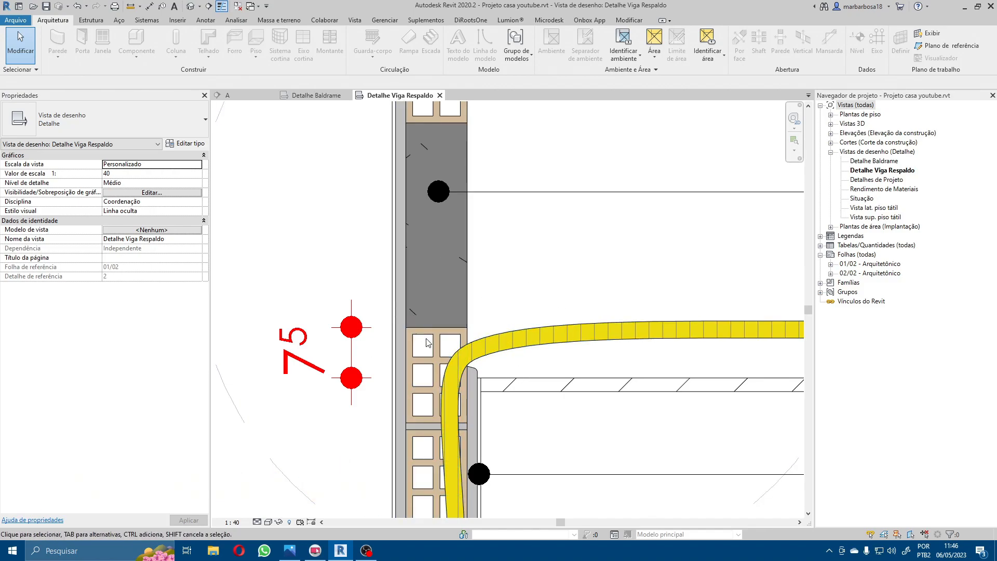
scroll(494, 356, down, 3)
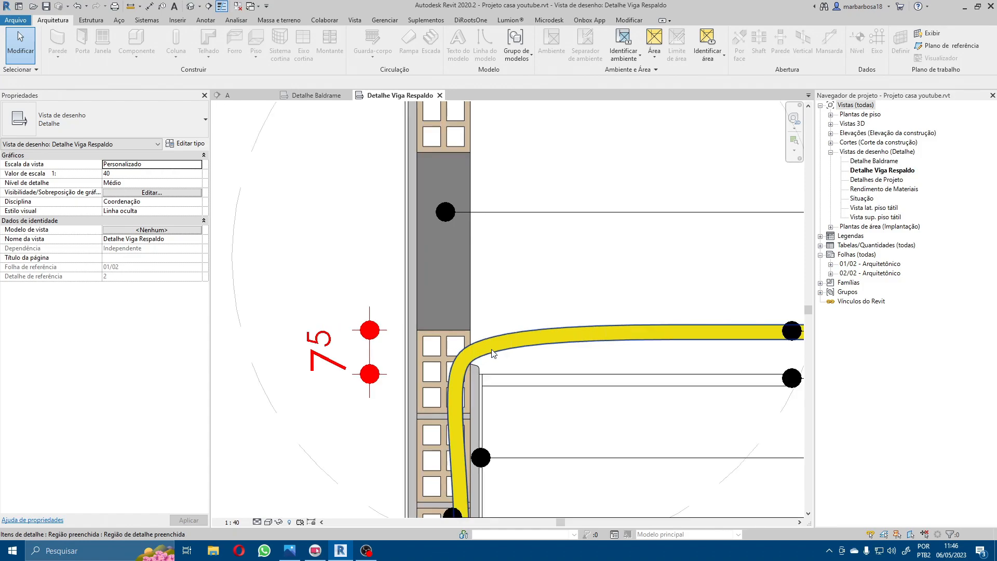
scroll(476, 359, up, 2)
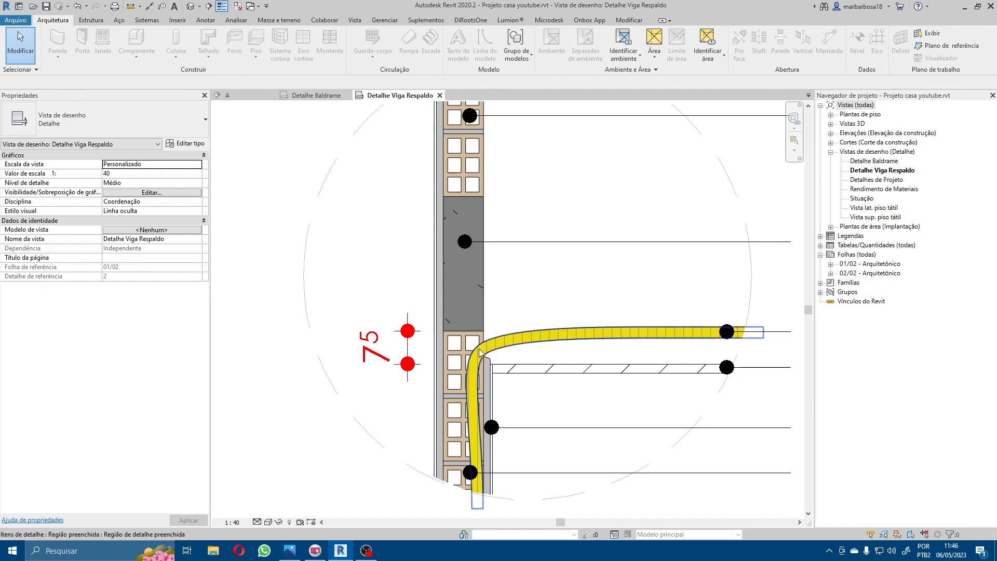
scroll(480, 346, down, 3)
scroll(480, 345, down, 1)
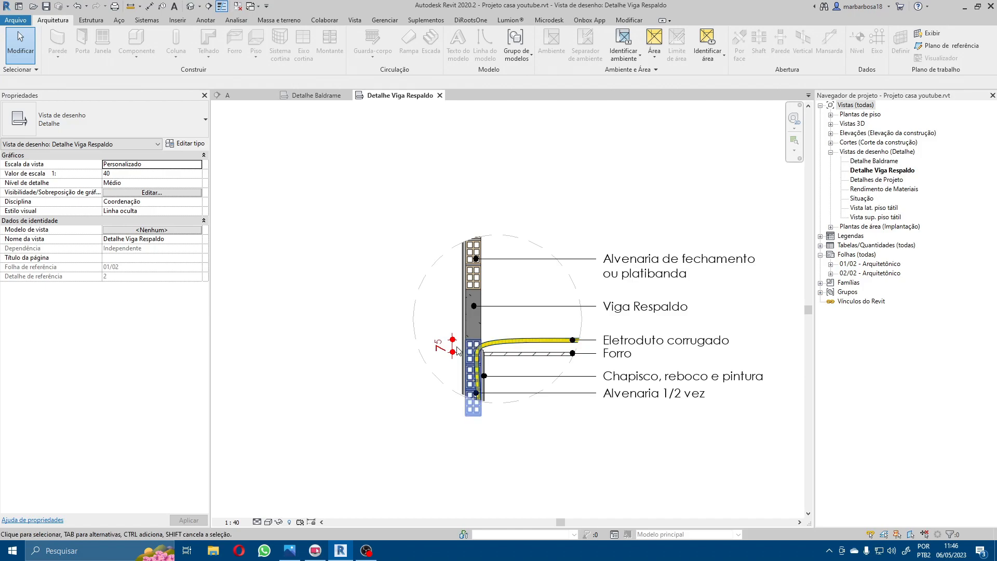
Step: Inspect the circular mask and the Viga Respaldo's concrete filled region by selecting each one, then clear the selection
scroll(408, 374, up, 3)
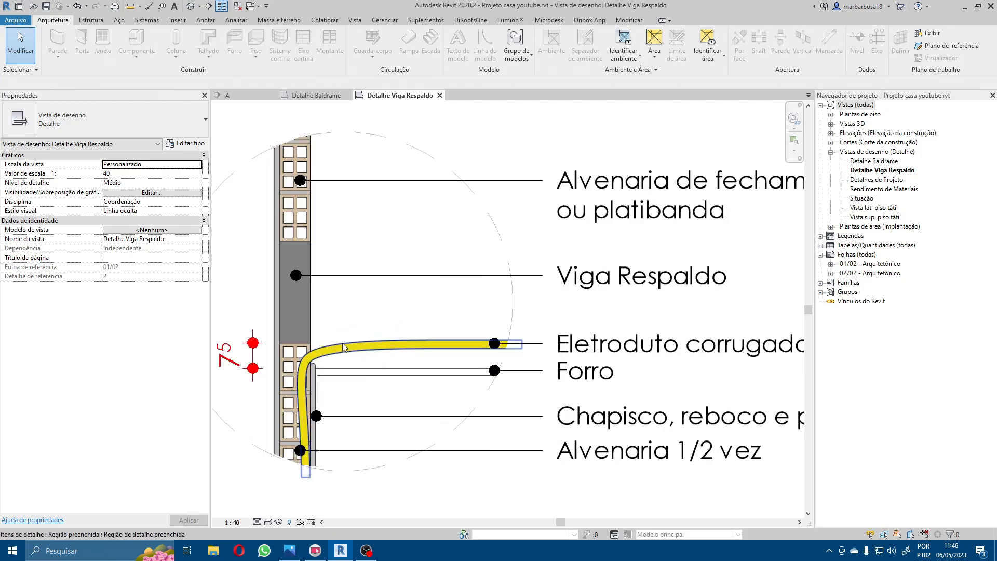
scroll(333, 333, up, 1)
click(320, 301)
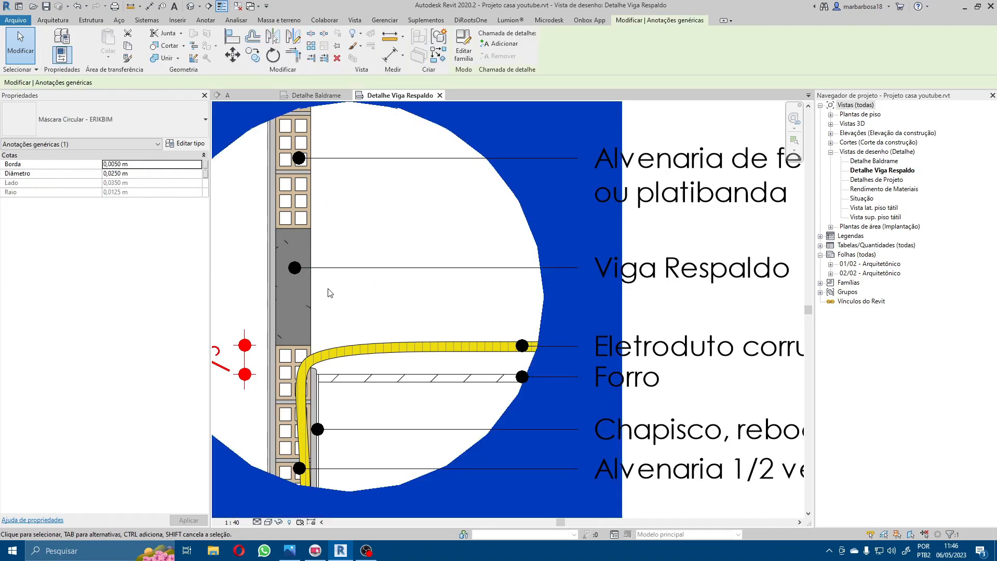
key(Escape)
click(304, 289)
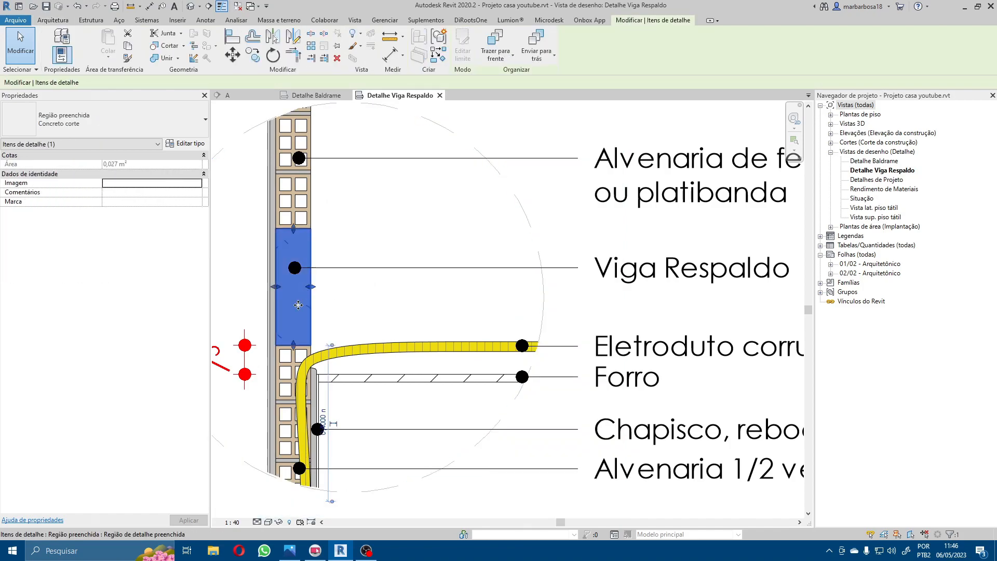
key(Escape)
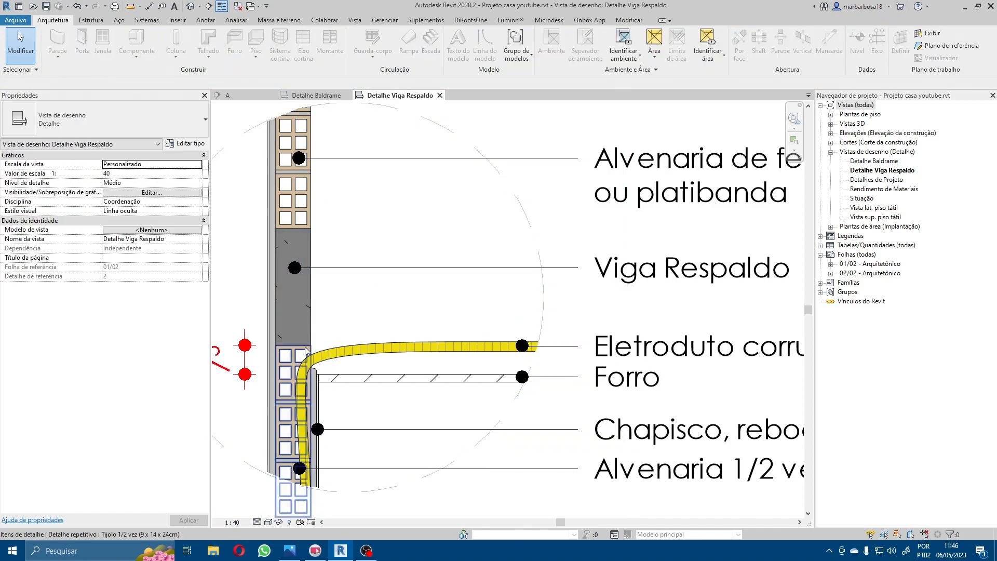
middle_drag(380, 325, 422, 326)
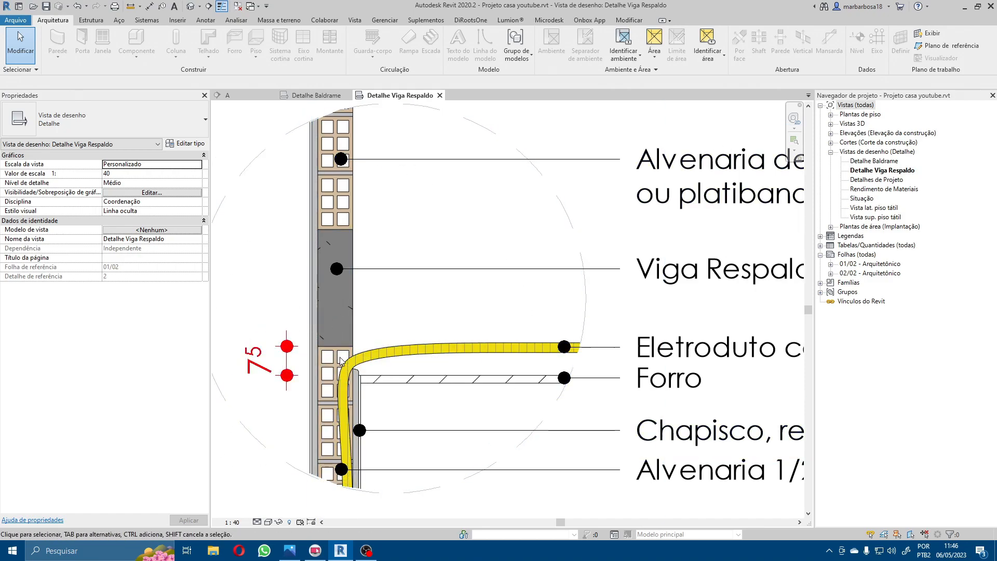
Step: Return to section A, closing the detail views, and examine the whole section of the house
scroll(374, 363, down, 2)
scroll(374, 362, down, 2)
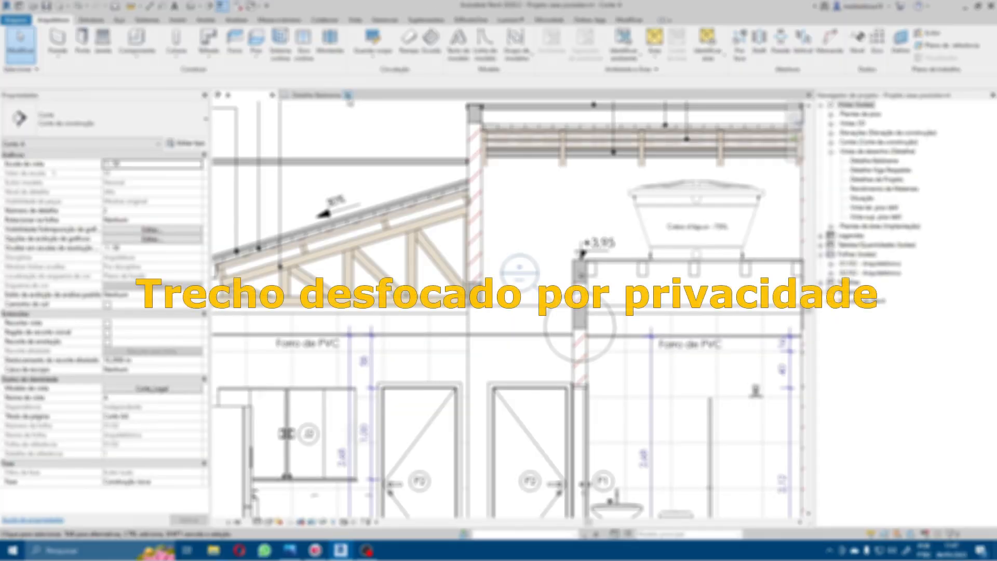
scroll(475, 166, down, 5)
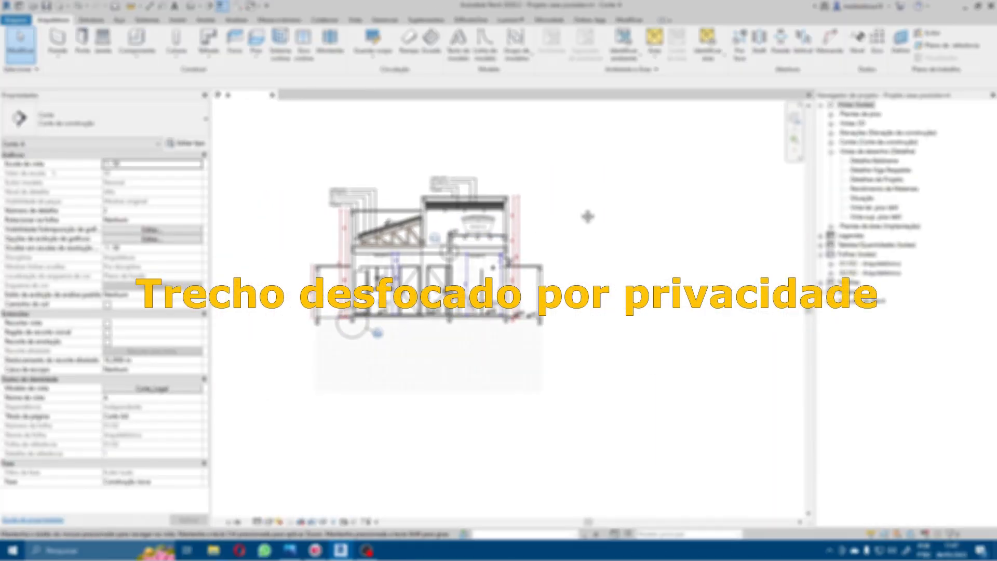
scroll(434, 318, up, 1)
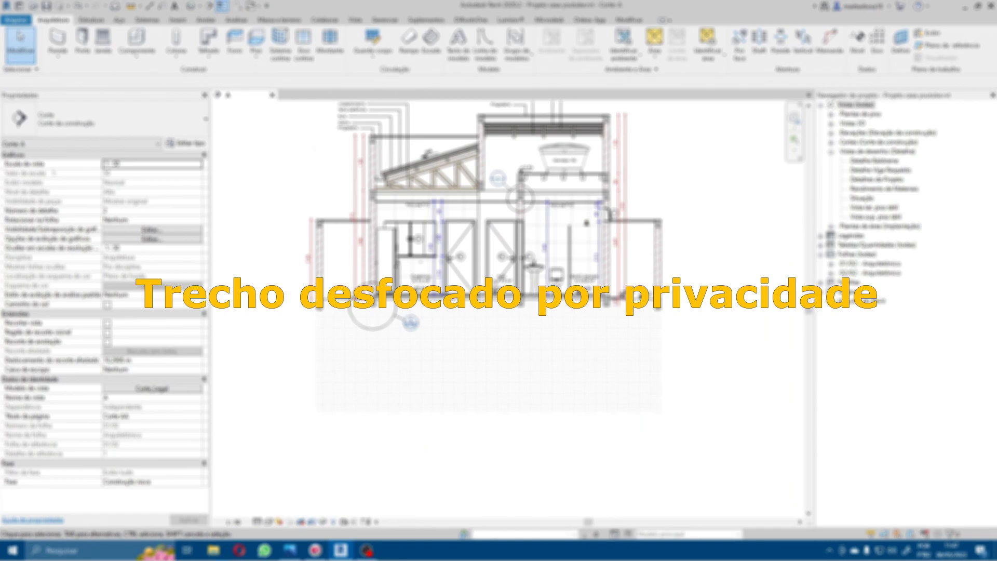
Step: Search the computer for "cód" and open Codigo de Obras.pdf in Adobe Acrobat
click(148, 550)
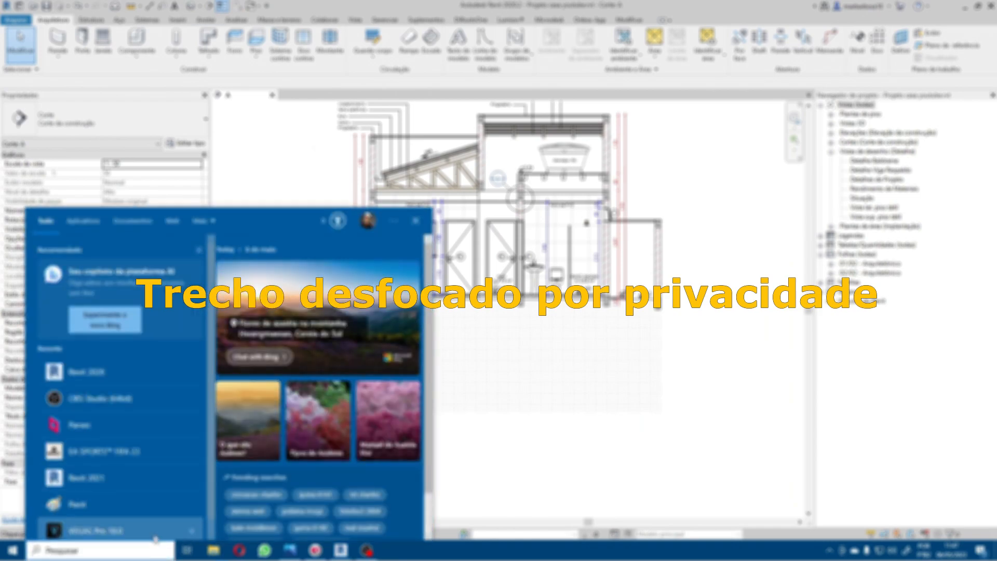
text(cód)
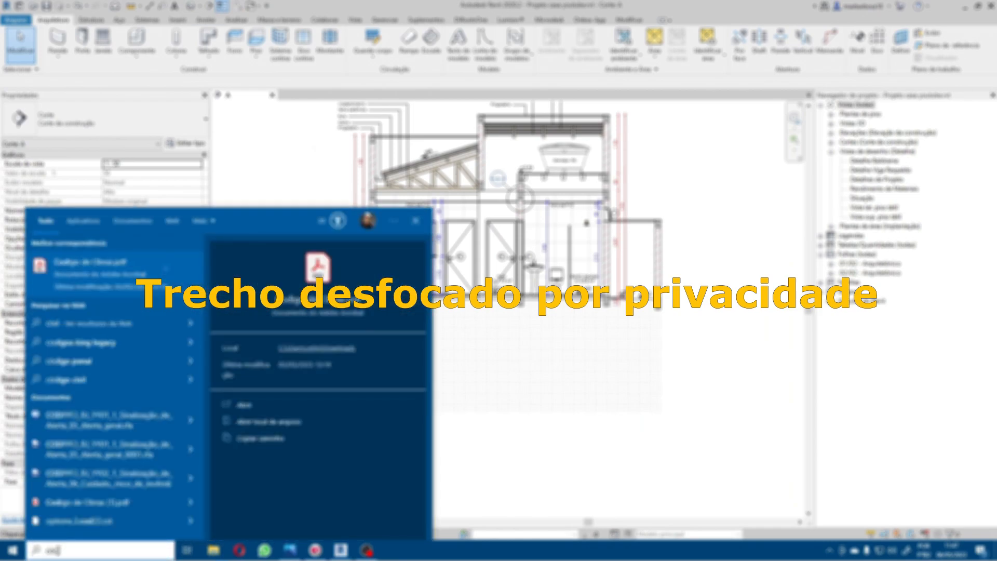
click(105, 265)
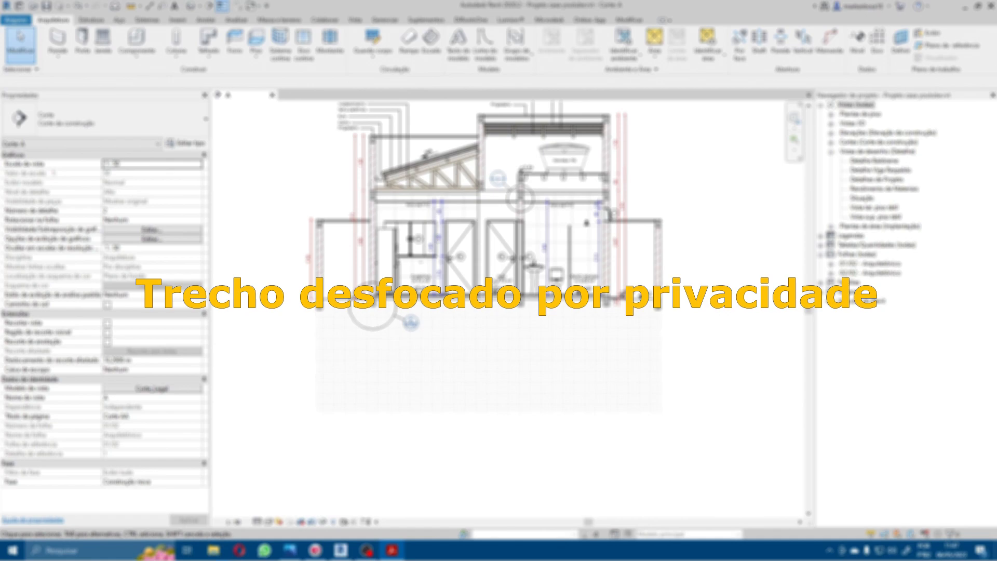
Step: Read Art. 65 of the building code on minimum areas for lighting and ventilation openings, and clear its text selection
drag(499, 1, 440, 3)
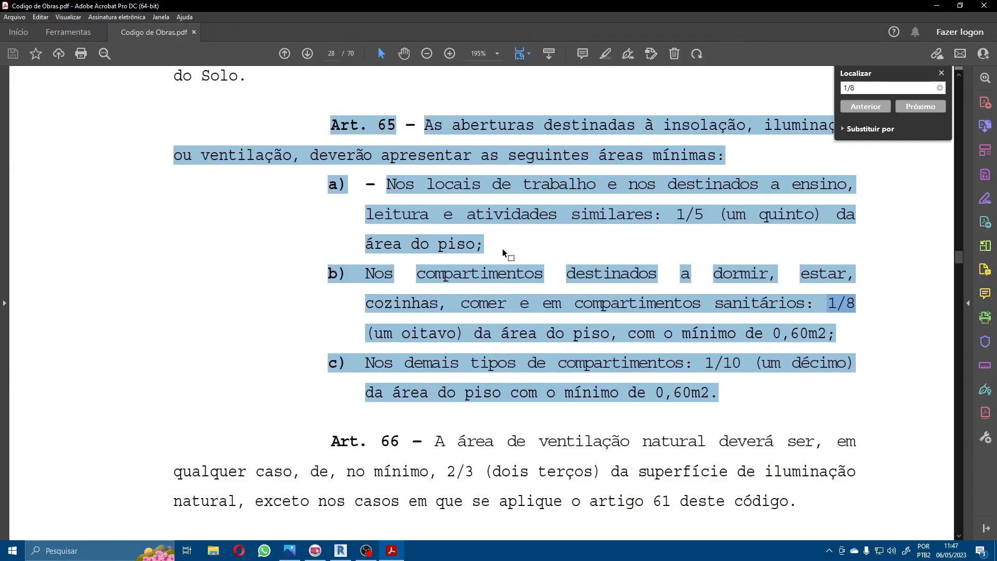
ctrl+scroll(496, 254, down, 1)
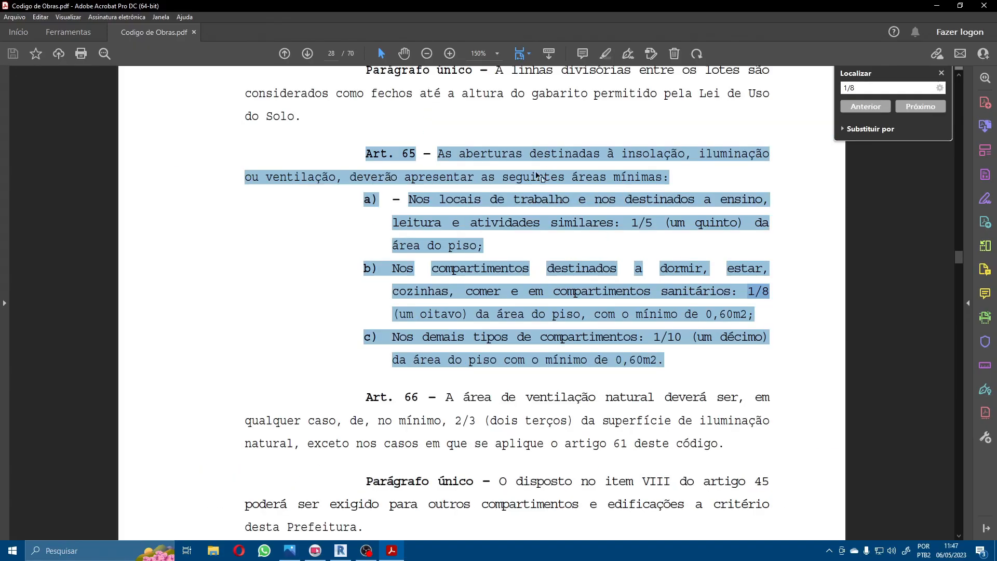
click(774, 228)
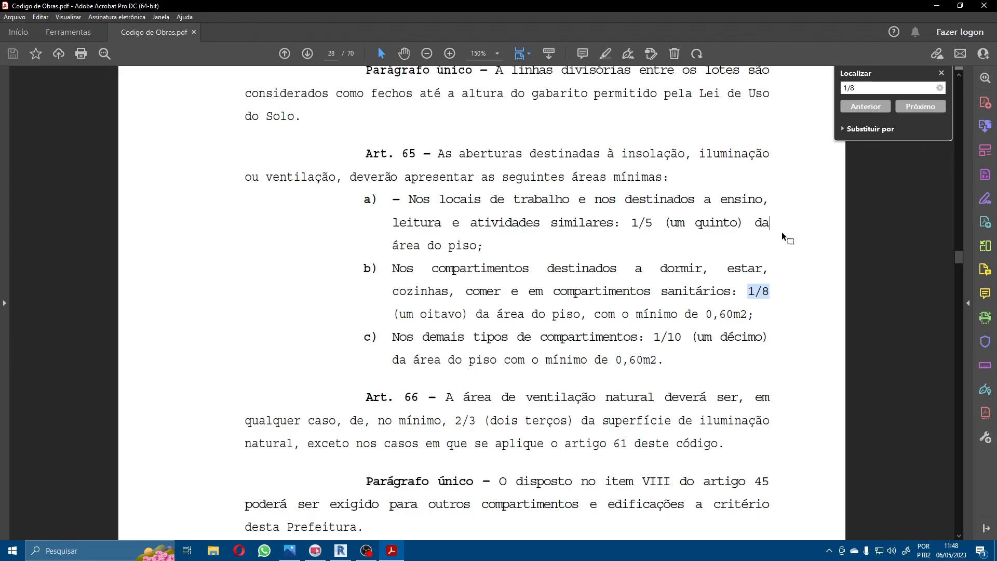
Step: Read Art. 66 of the building code on the minimum natural ventilation area, clearing its text selection
drag(446, 397, 494, 420)
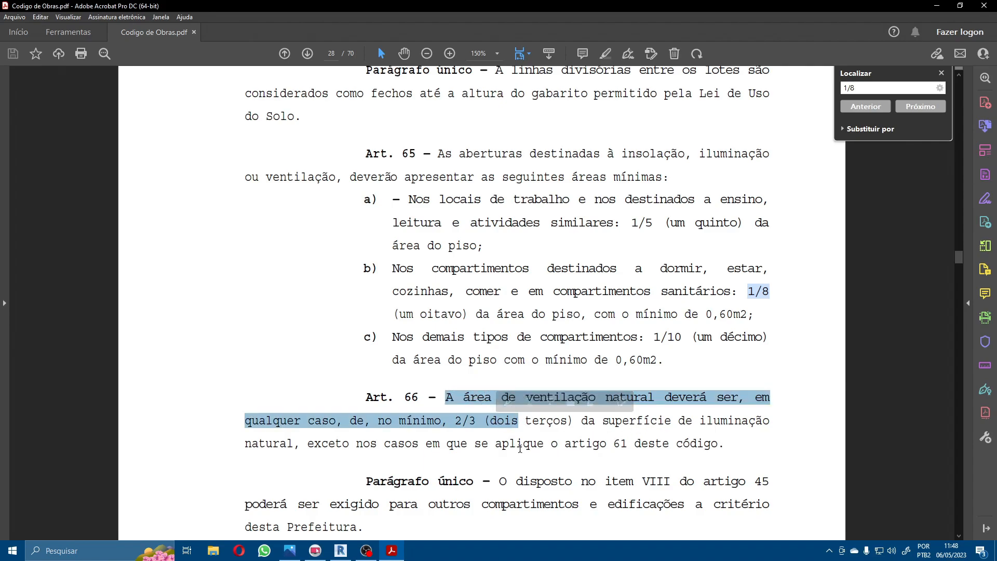
click(342, 447)
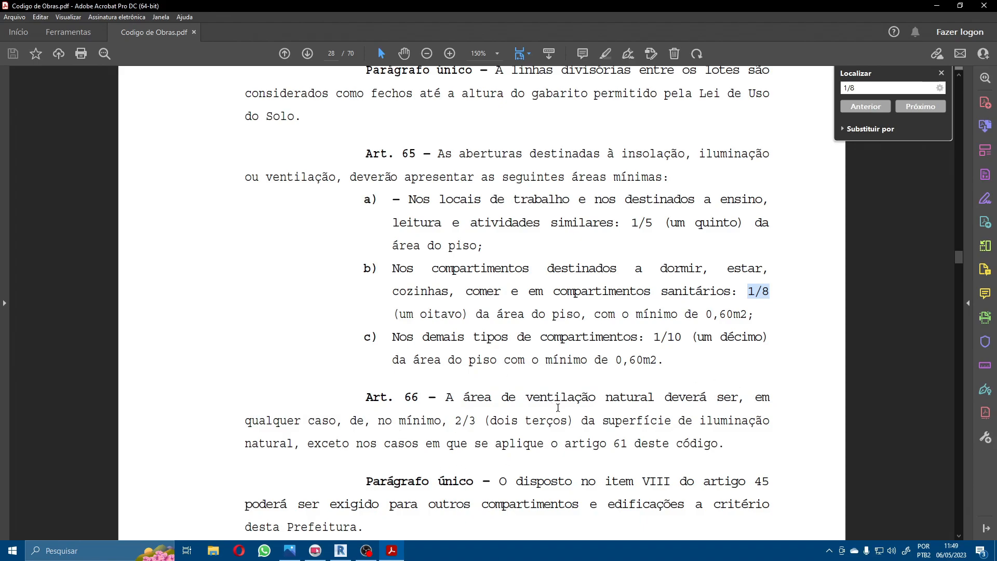
scroll(560, 407, down, 3)
scroll(560, 407, up, 2)
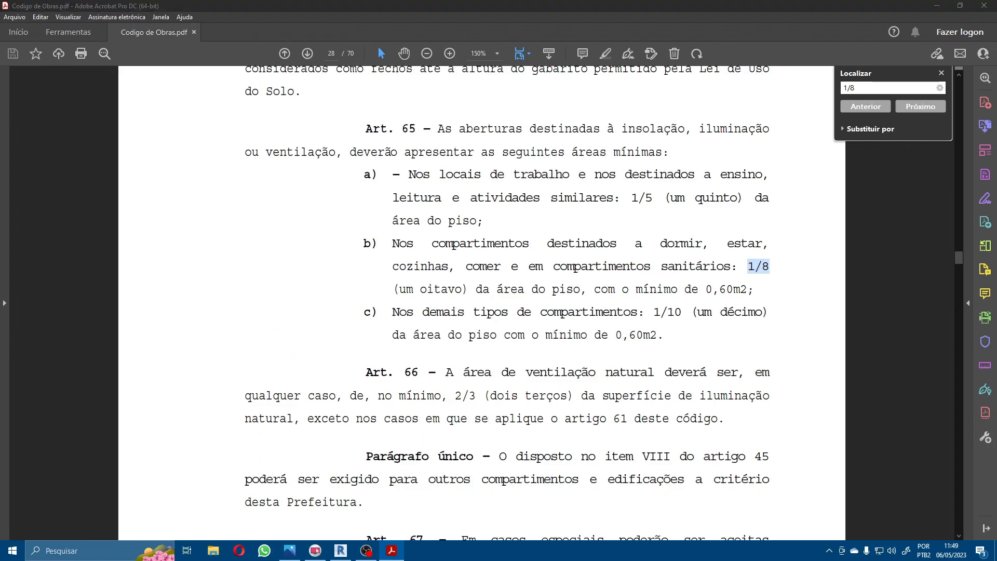
Step: Switch to Revit and start a new schedule for the Ambientes category
click(341, 551)
scroll(571, 284, up, 2)
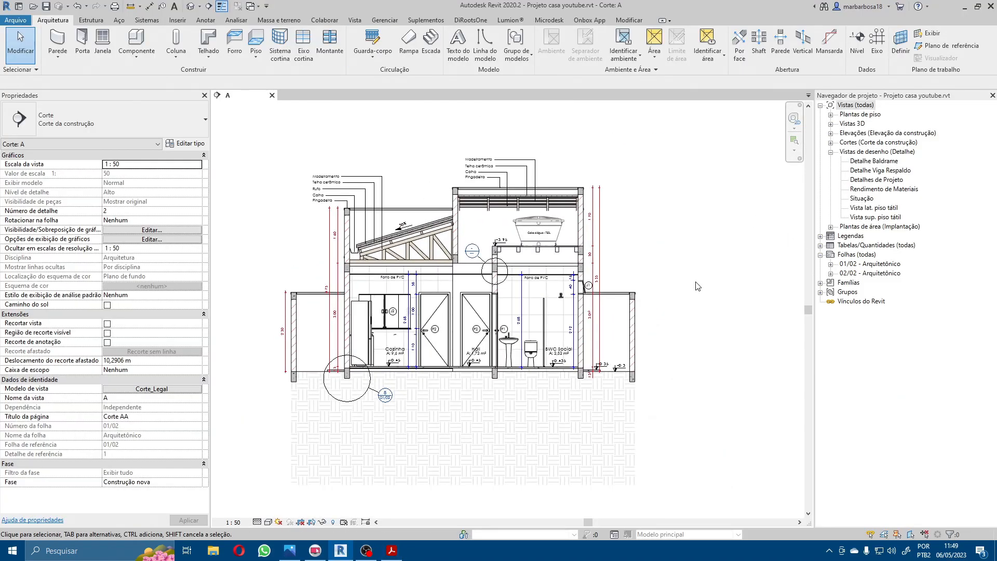
scroll(456, 260, up, 1)
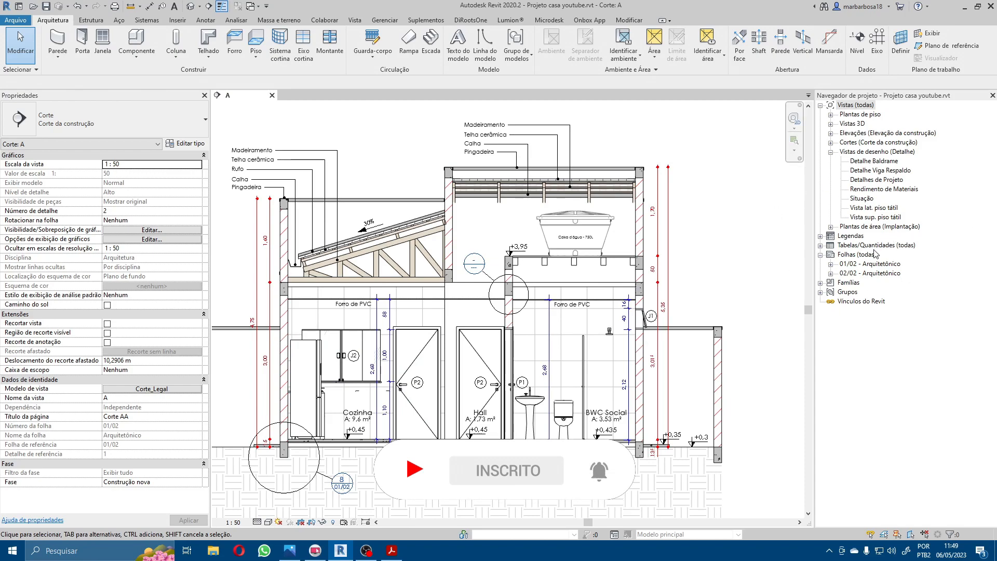
right_click(880, 249)
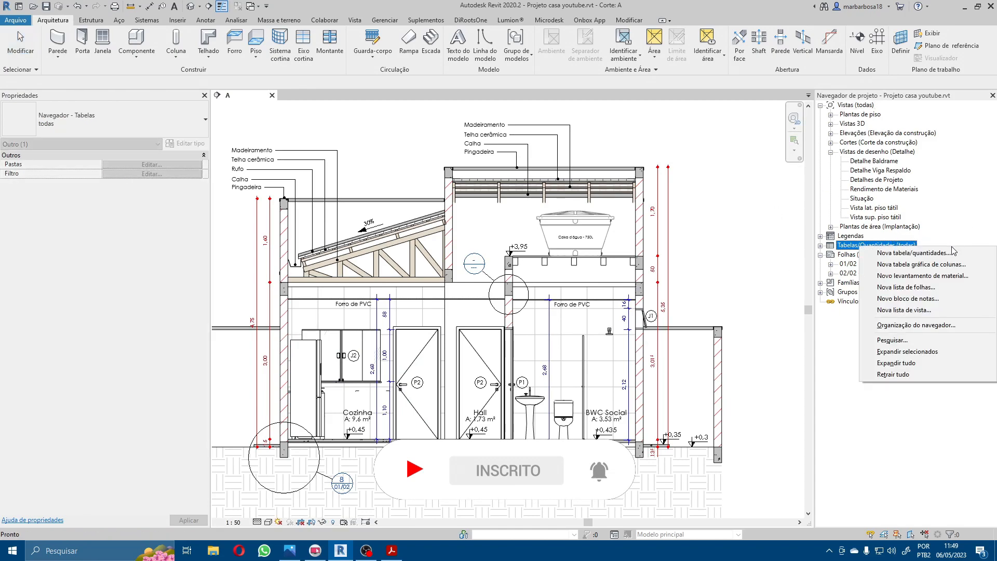
click(931, 253)
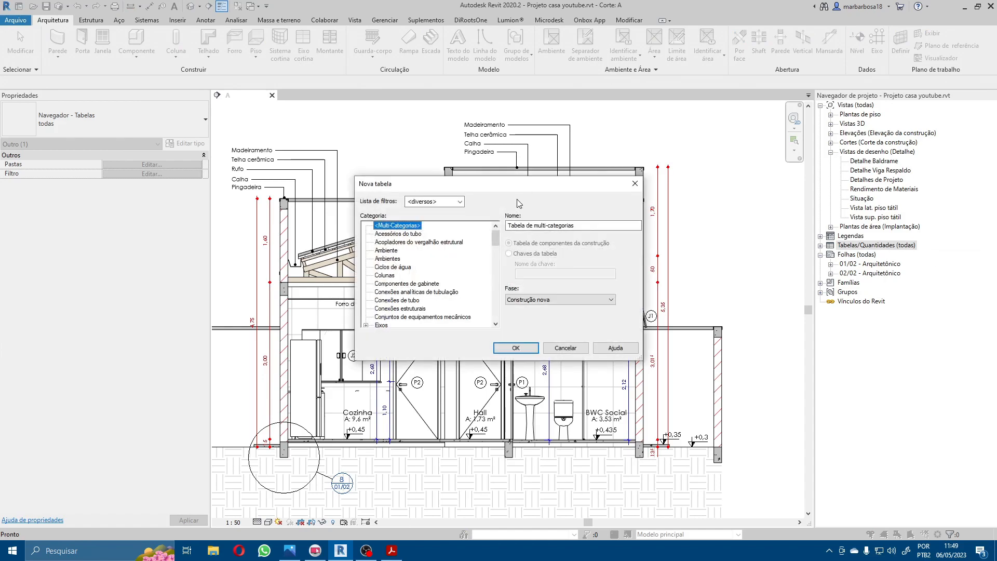
drag(563, 183, 719, 199)
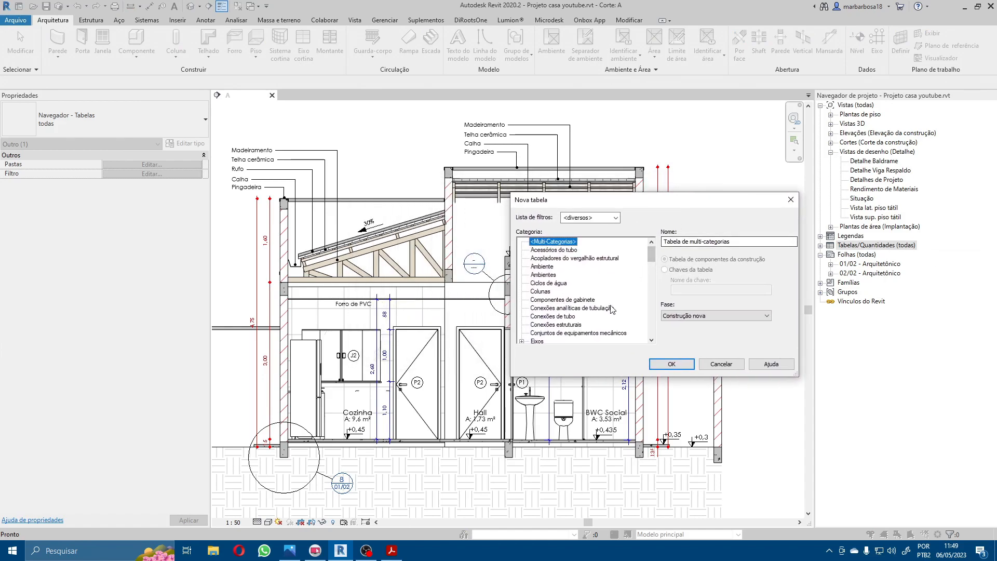
click(552, 275)
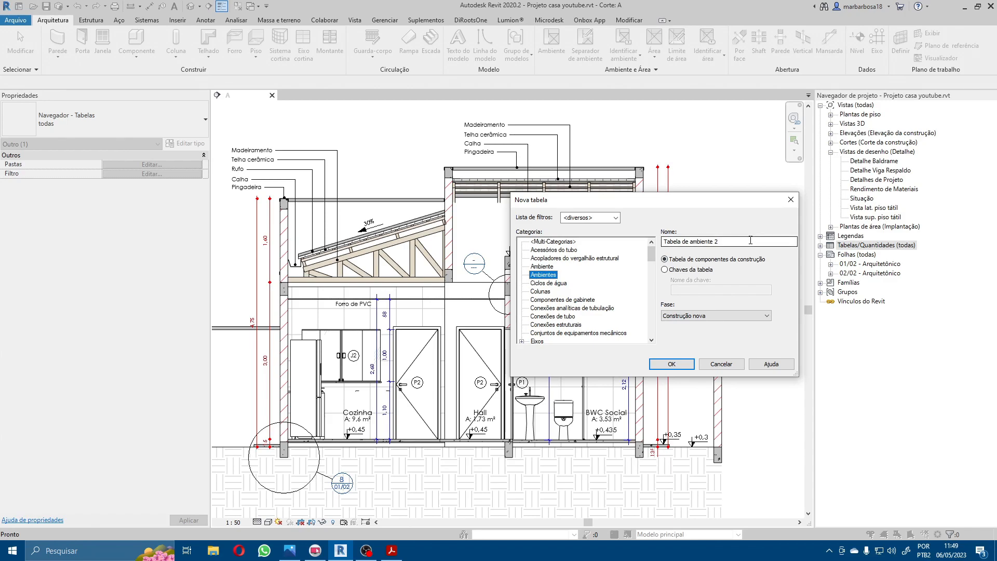
Step: Name the new room schedule "Quadro de Iluminação/Ventilação" and accept it
key(Tab)
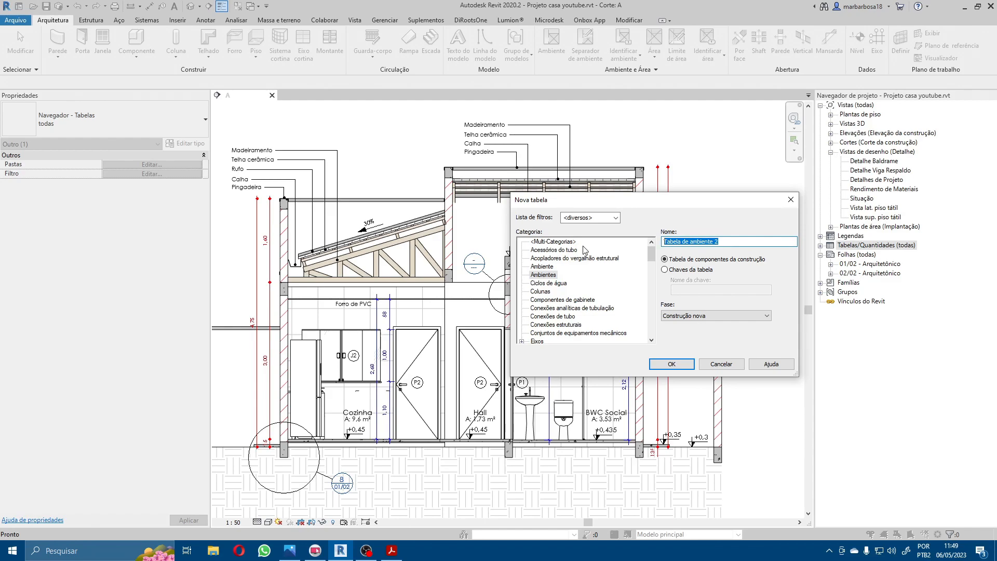
drag(611, 203, 489, 224)
text(Quadro)
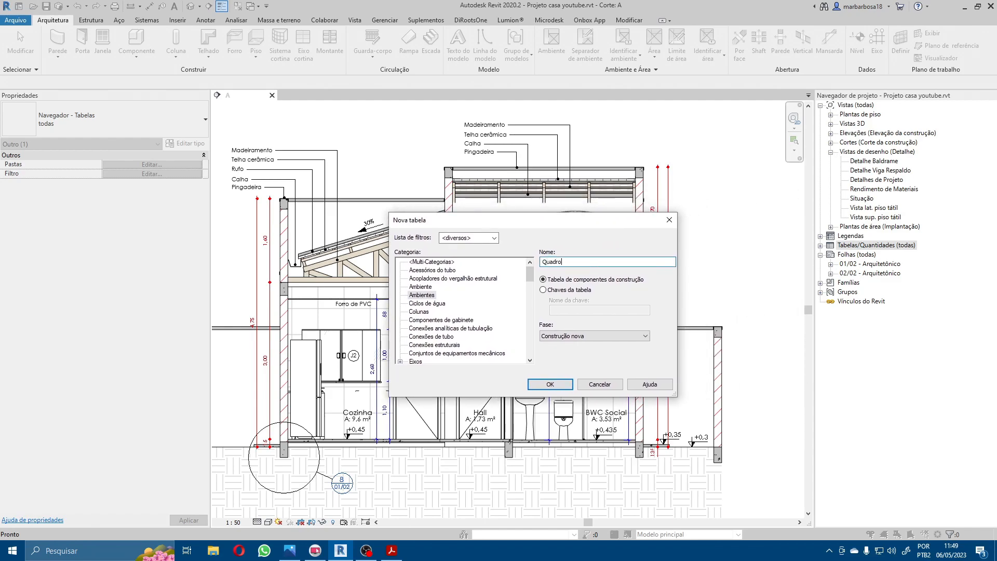
text( de Iluminação/Ventilação)
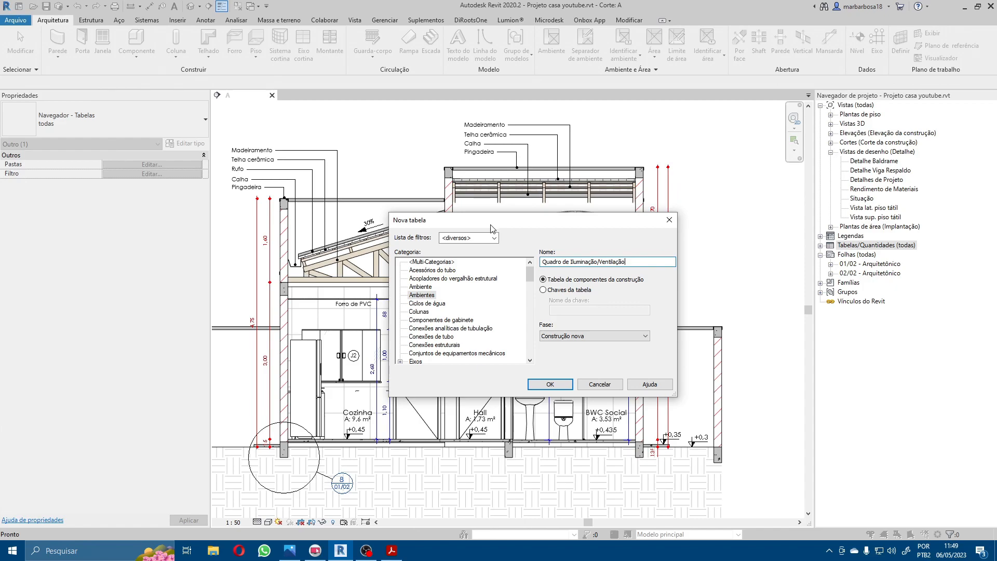
click(560, 386)
Step: Add the Nome and Área fields to the room schedule, in that order
drag(691, 131, 498, 225)
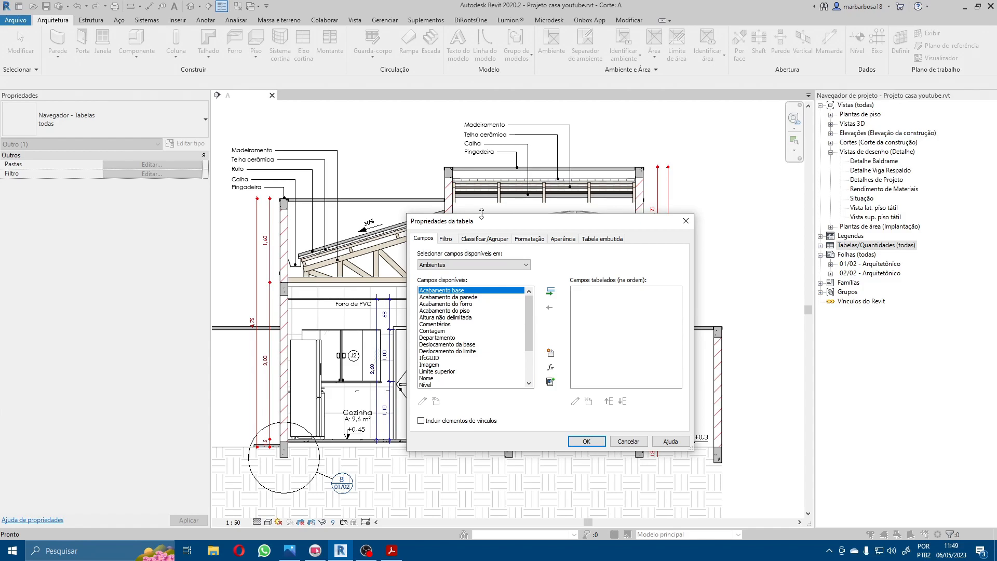
drag(494, 220, 439, 208)
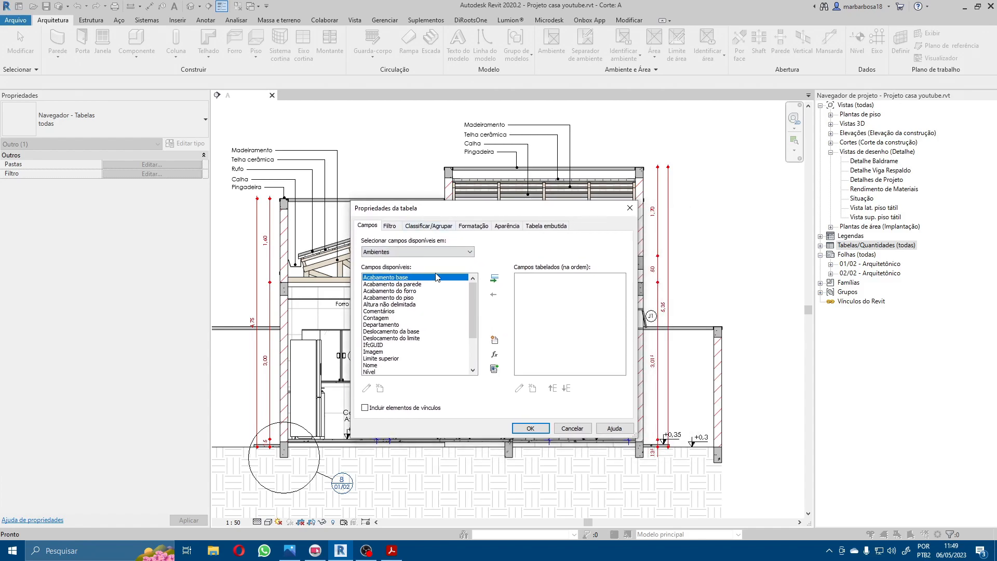
mouse_move(475, 301)
mouse_down()
mouse_move(472, 310)
mouse_move(472, 298)
mouse_up()
click(369, 365)
click(494, 279)
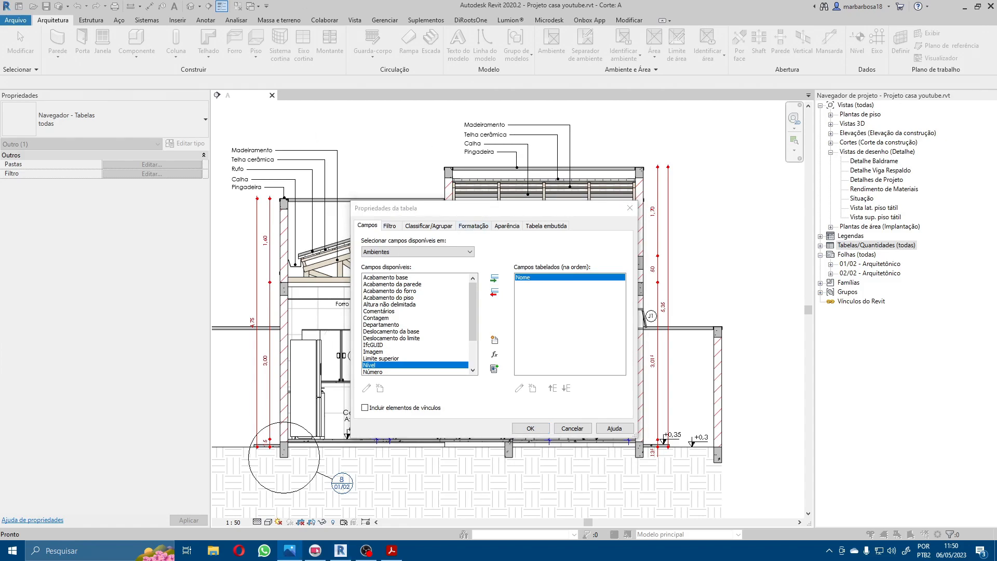
click(374, 366)
scroll(375, 368, down, 2)
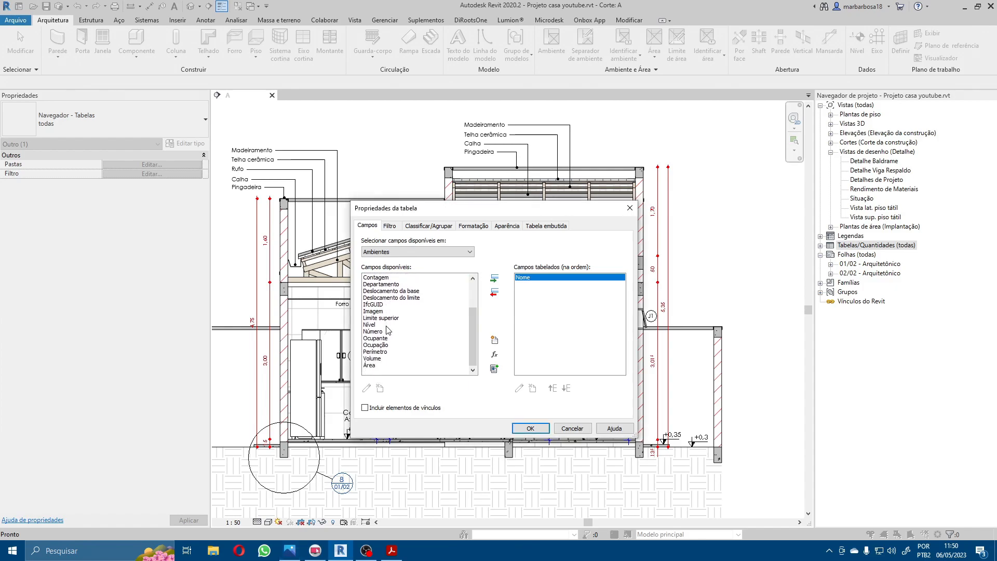
double_click(368, 366)
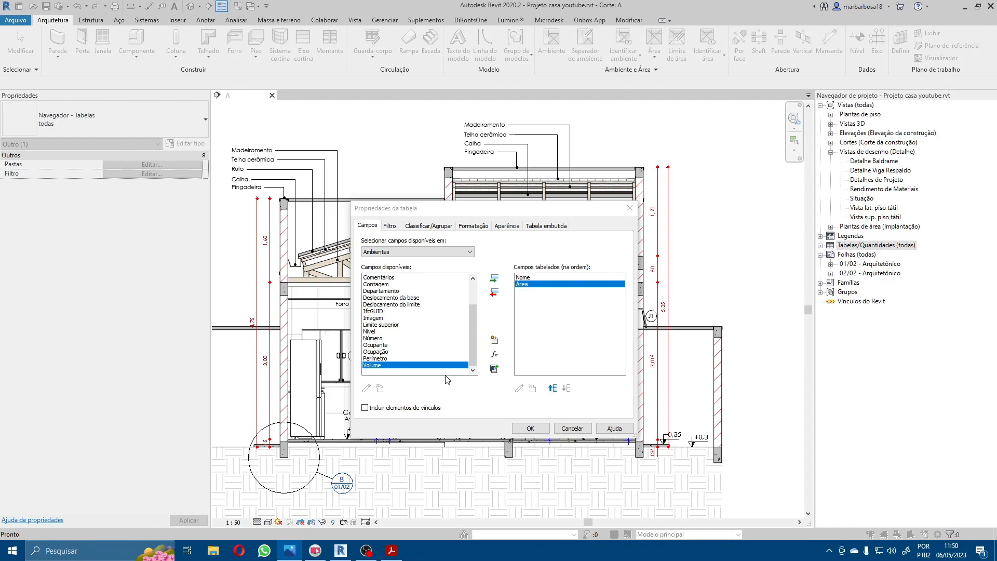
drag(471, 333, 488, 397)
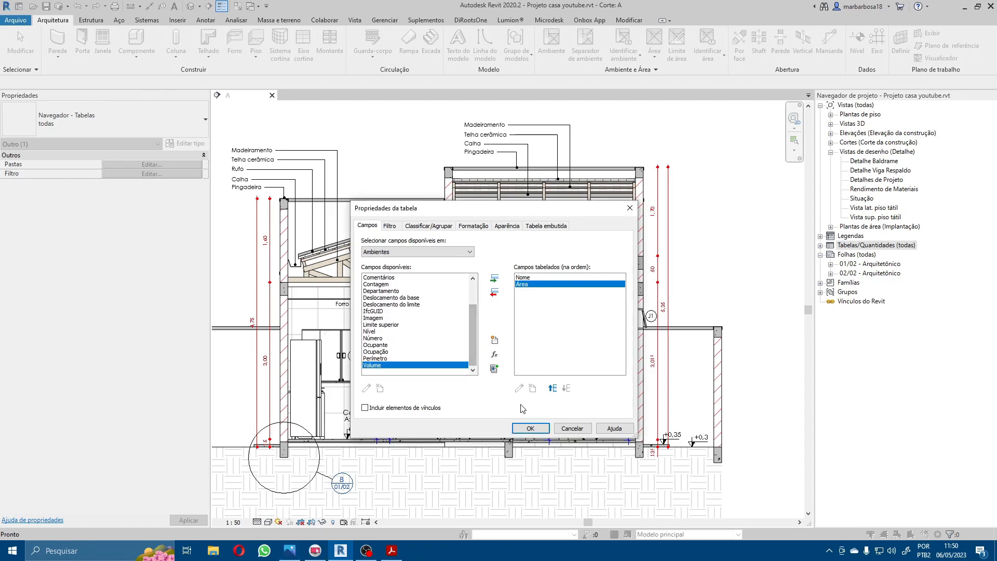
Step: Add a project parameter "Coef. Fração (1/x)" to the schedule, with type Número, grouped under Outros
click(494, 341)
text(Coef.)
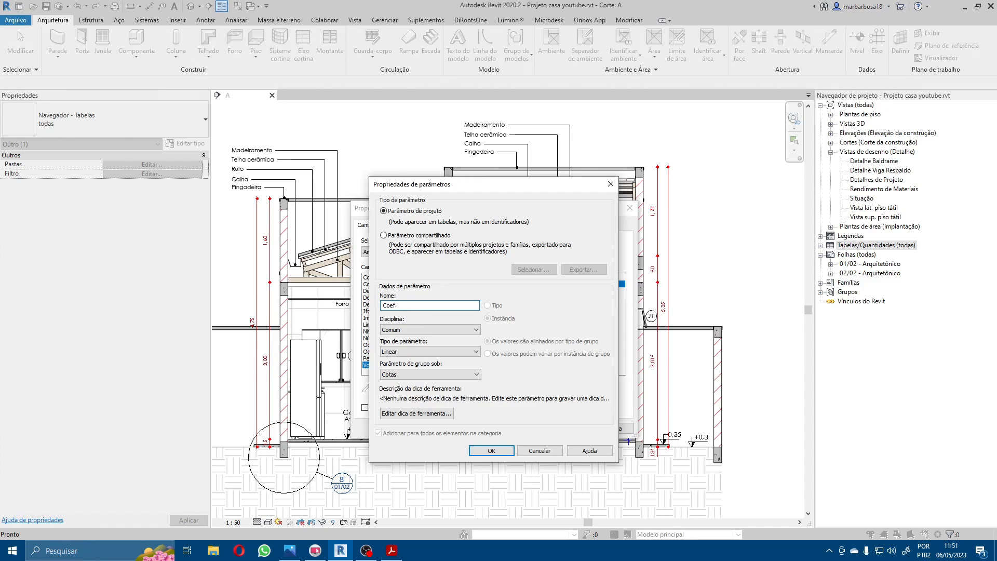
text(Fração)
text((1))
key(Left)
text(/X)
key(BackSpace)
text(x)
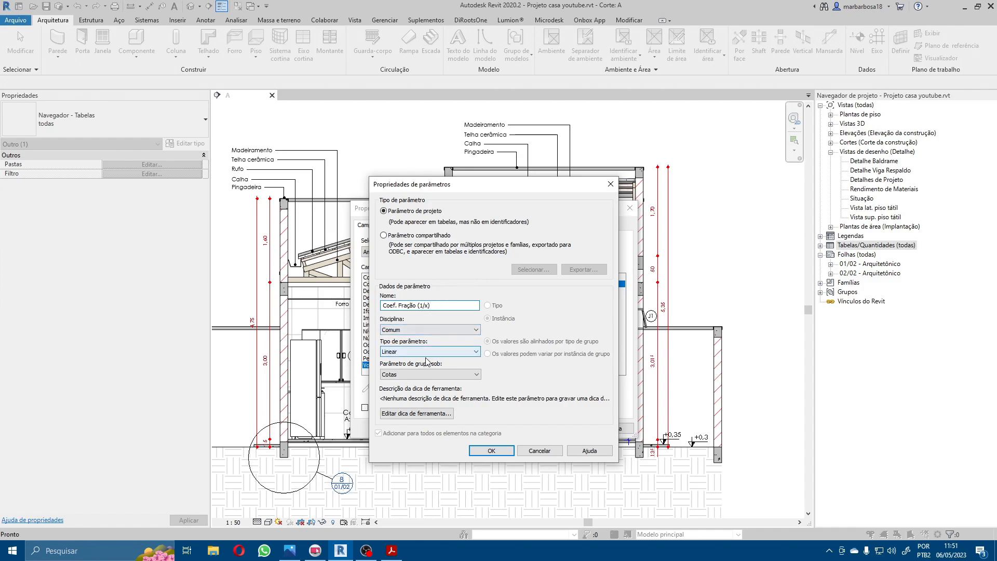
click(405, 353)
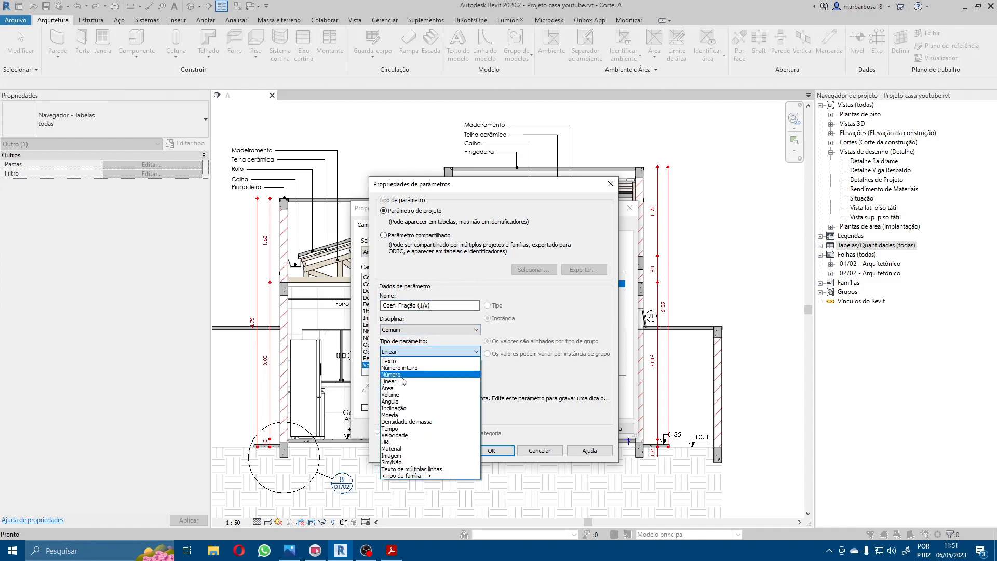
click(403, 376)
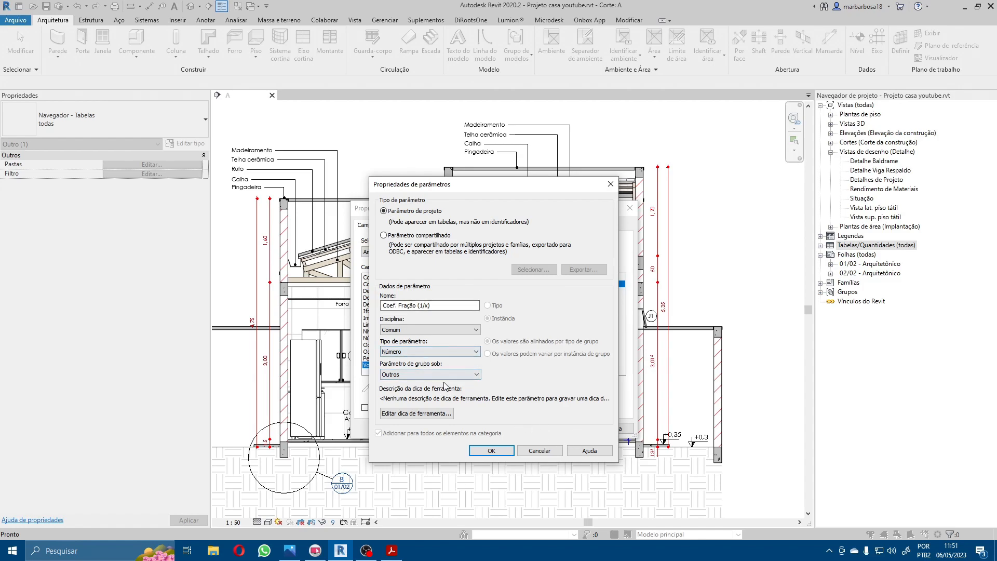
click(504, 451)
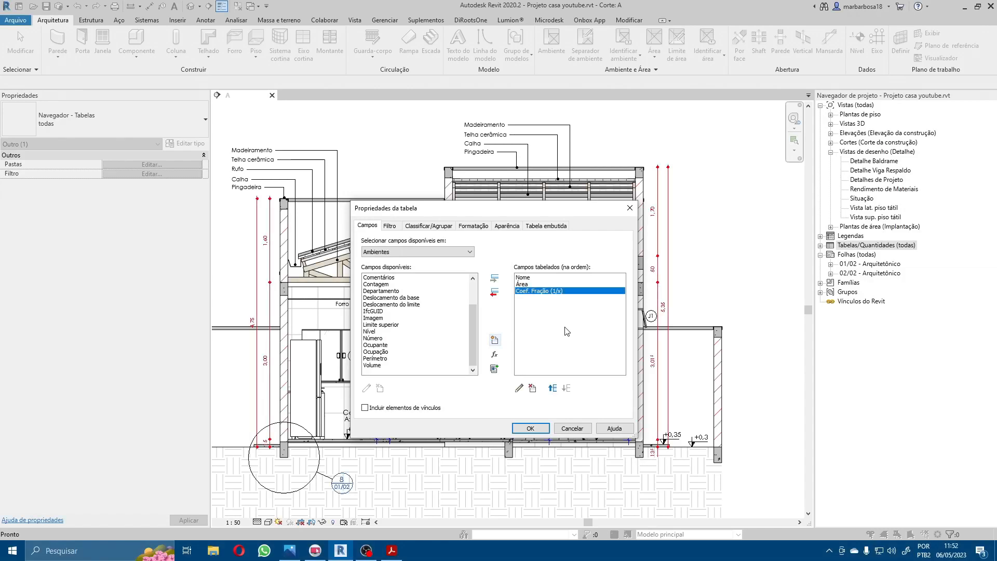
Step: Add a calculated Número field "Coef. Decimal" to the schedule with the formula 1 / [Coef. Fração (1/x)]
click(495, 355)
drag(590, 218, 386, 264)
text(Coef)
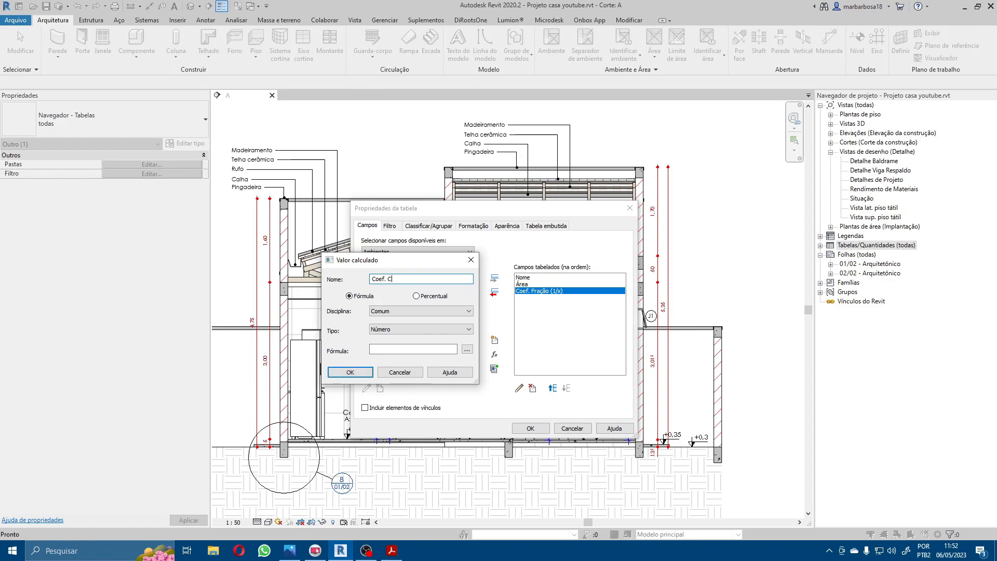
text(. Decimal)
click(389, 350)
text(1 /)
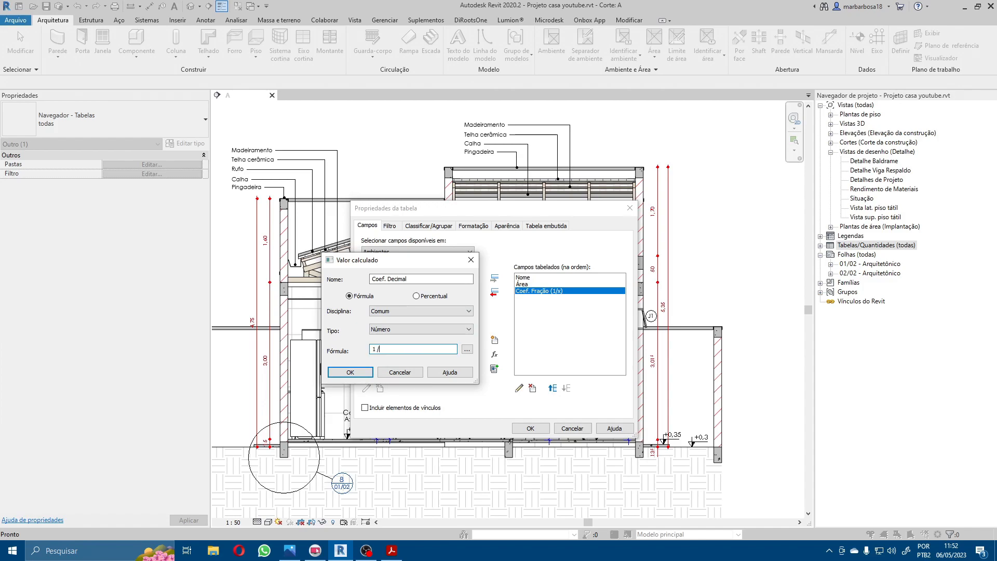
click(468, 348)
click(370, 292)
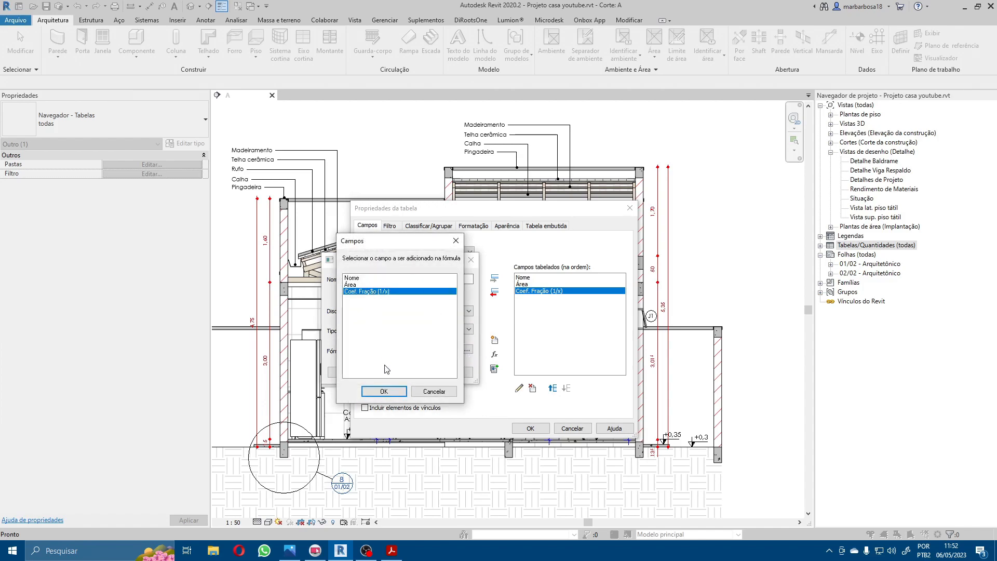
click(384, 393)
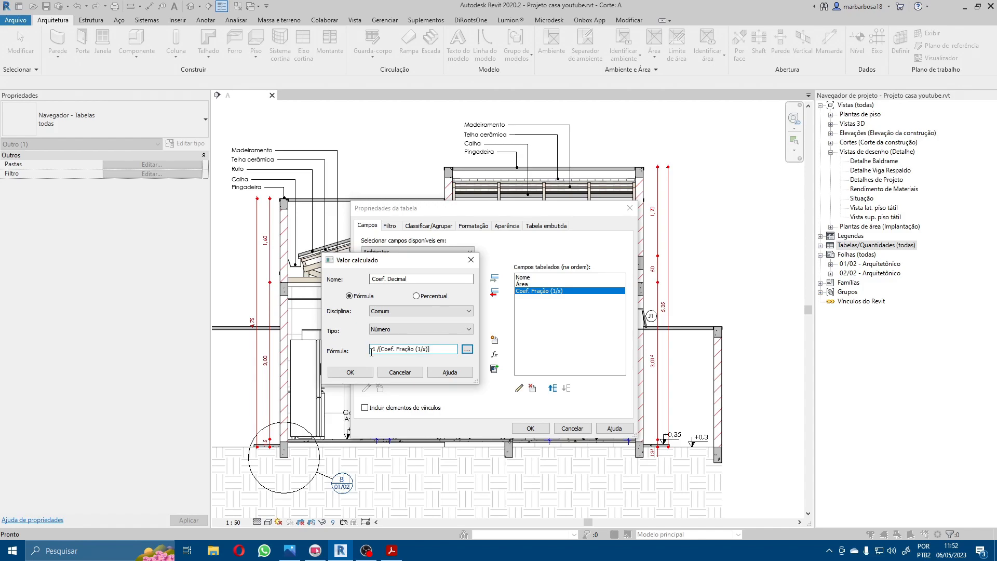
click(350, 372)
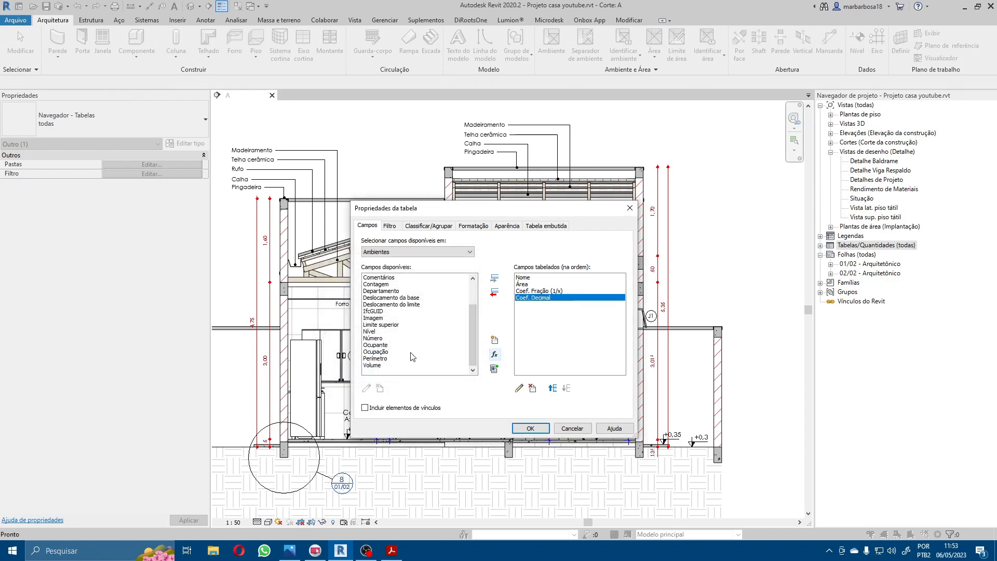
key(alt+Tab)
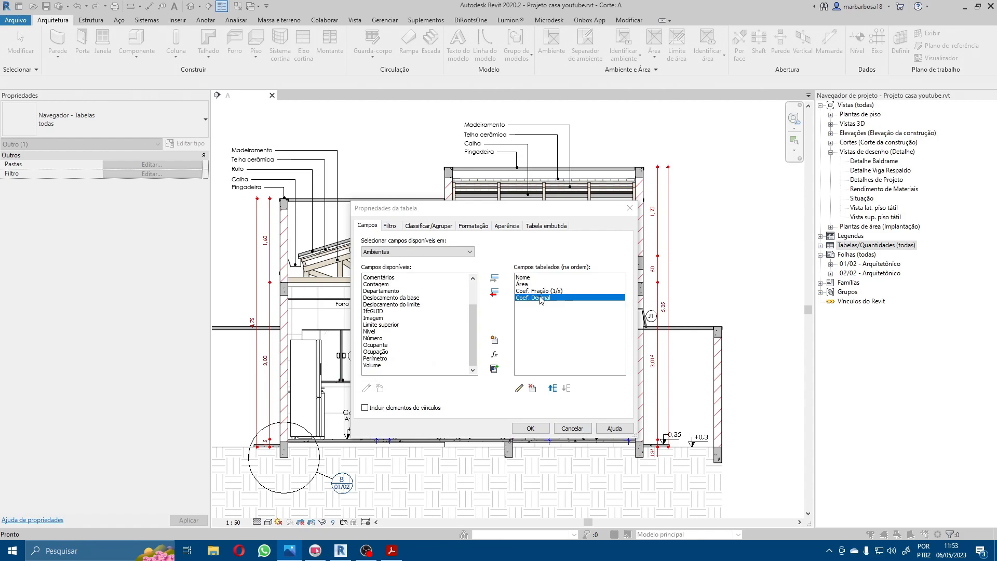
click(538, 312)
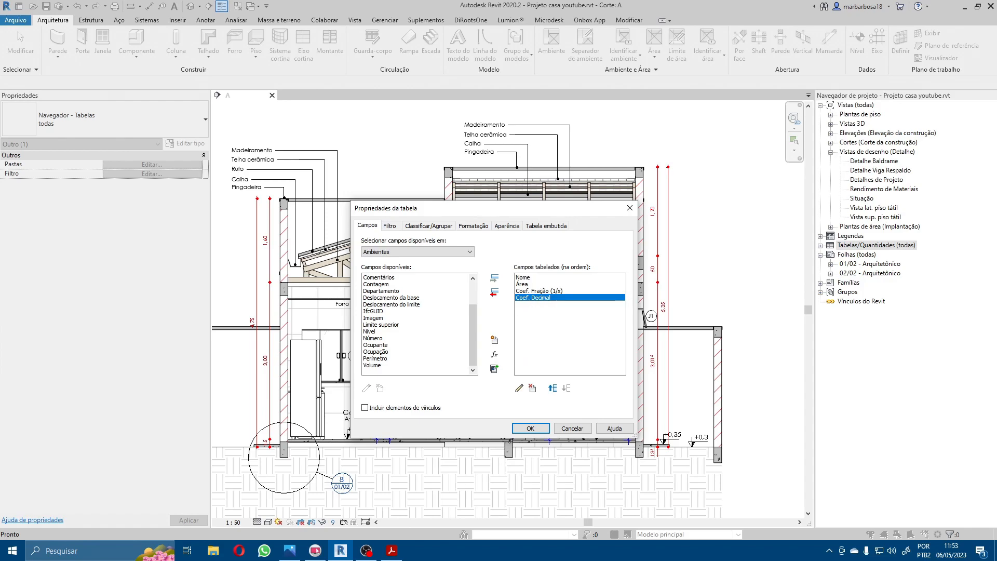
click(495, 354)
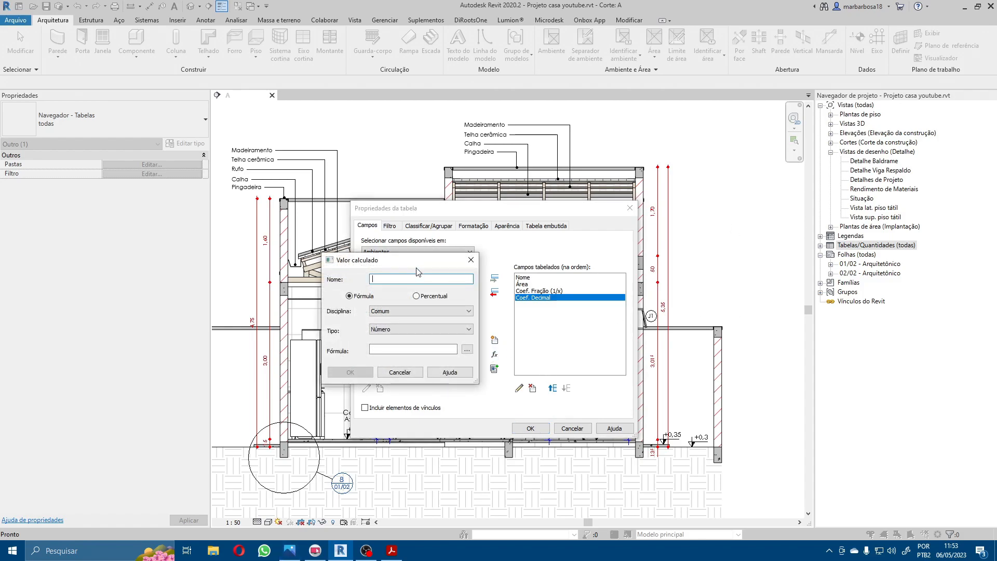
click(471, 259)
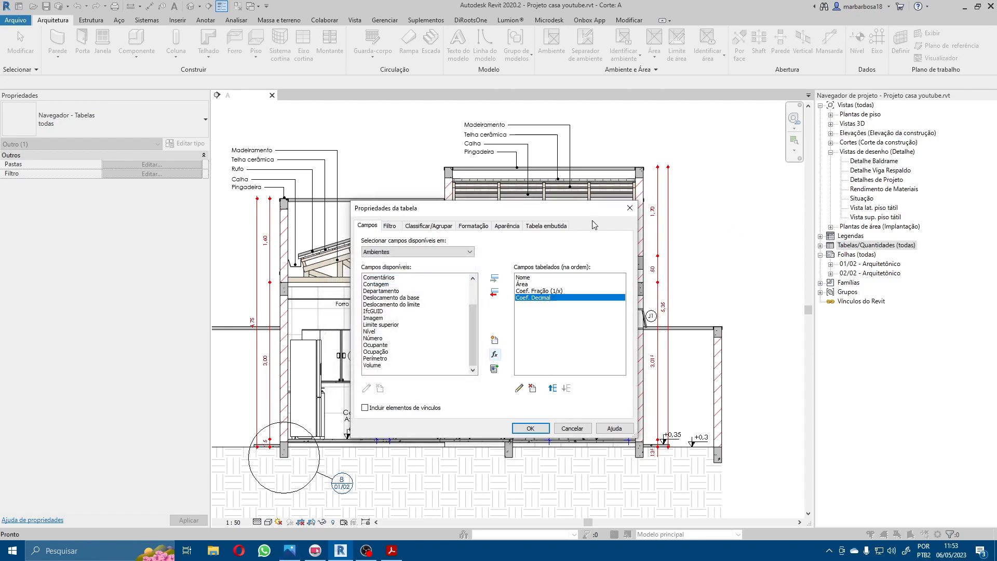
Step: Accept the schedule's fields and delete the unplaced room named Ambiente from the resulting table
click(531, 428)
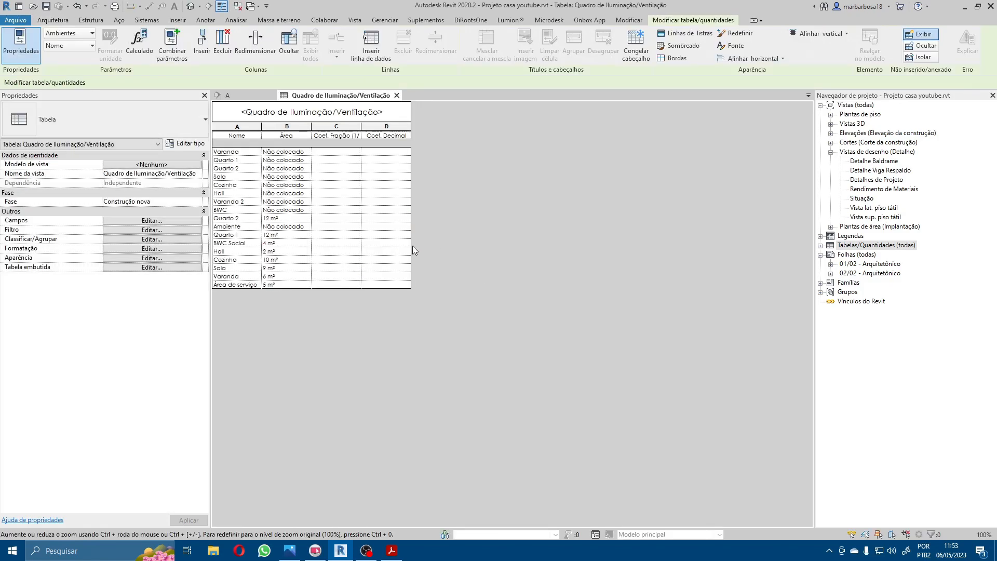
click(286, 226)
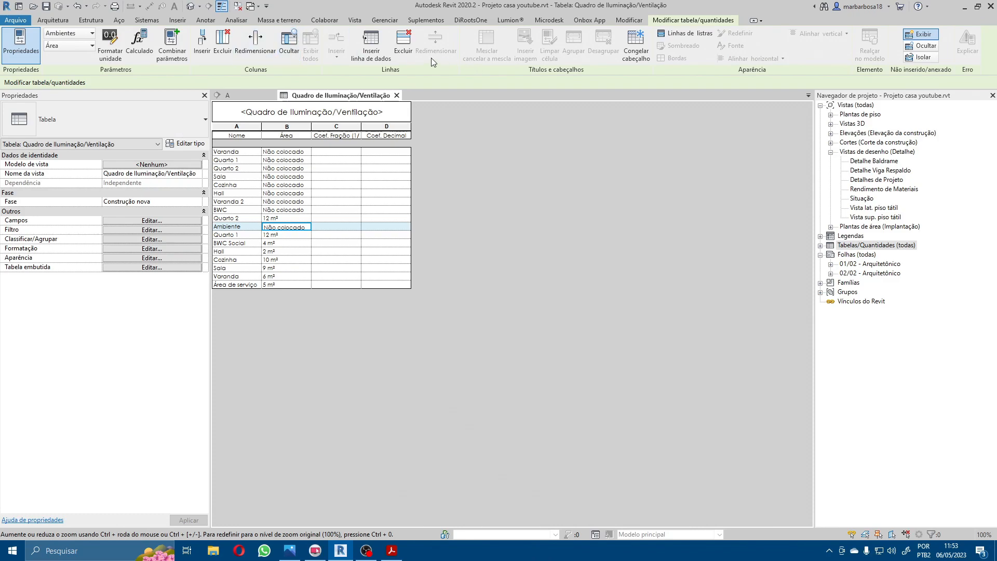
click(404, 43)
click(574, 286)
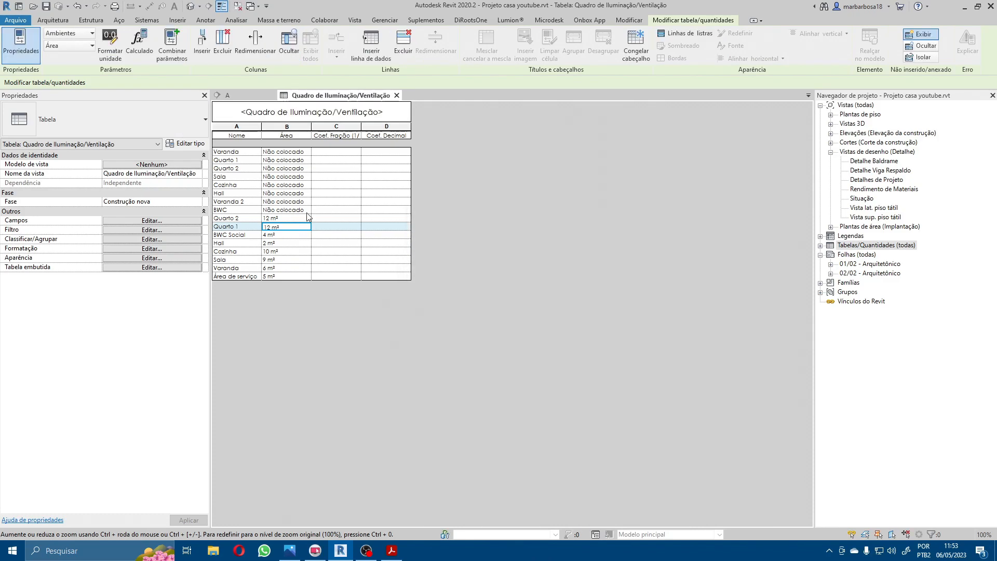
Step: Delete the eight room rows marked Não colocado from the schedule, from Varanda through BWC
drag(374, 210, 374, 151)
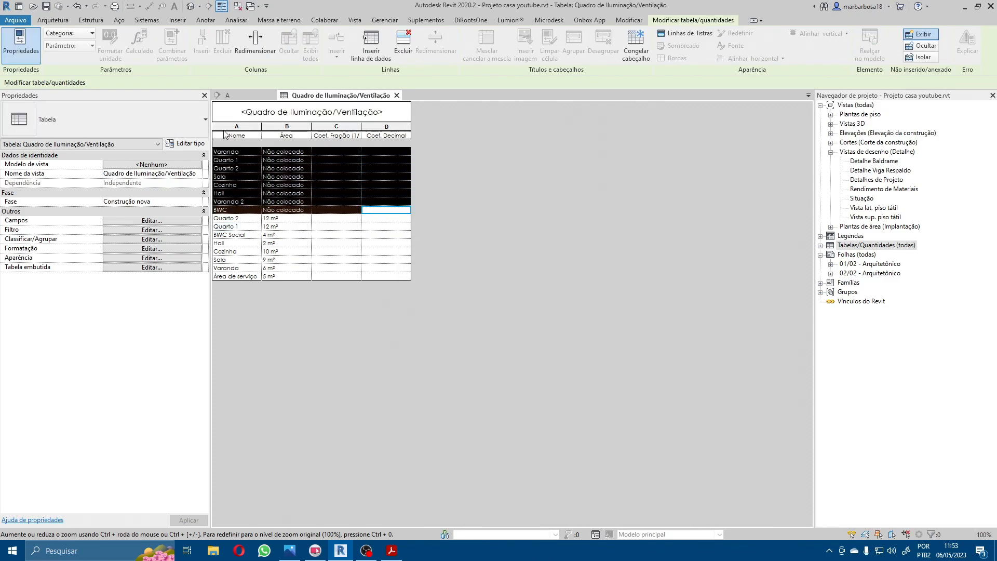
click(408, 46)
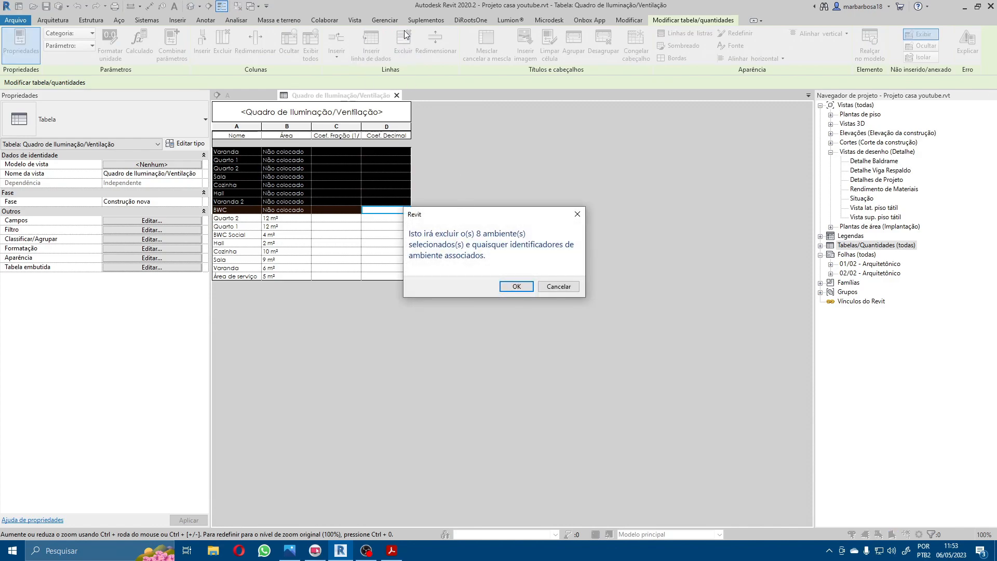
click(515, 286)
Step: Widen the Coef. Fração (1/x) column enough to fit its full heading
click(243, 210)
drag(283, 153, 271, 213)
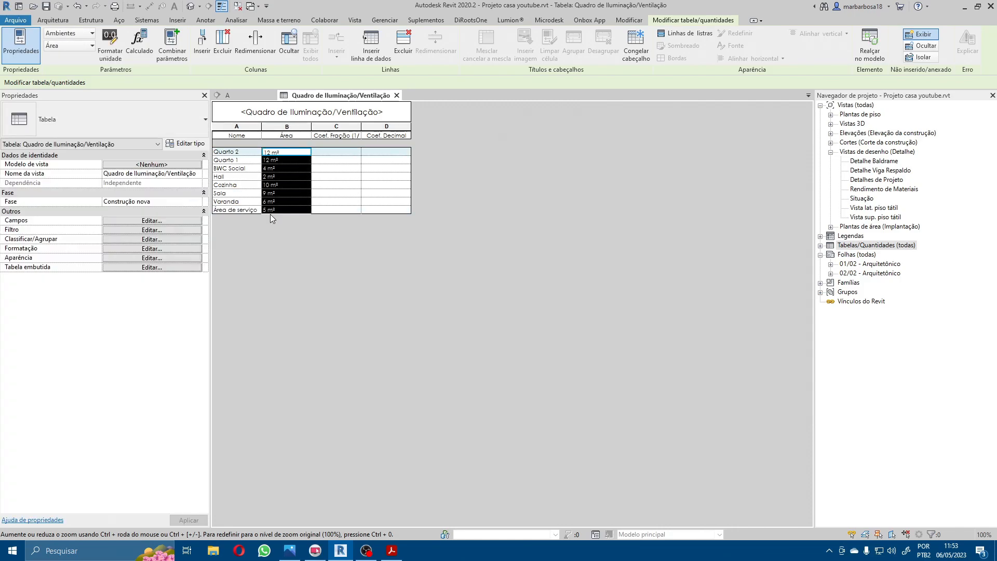
click(331, 195)
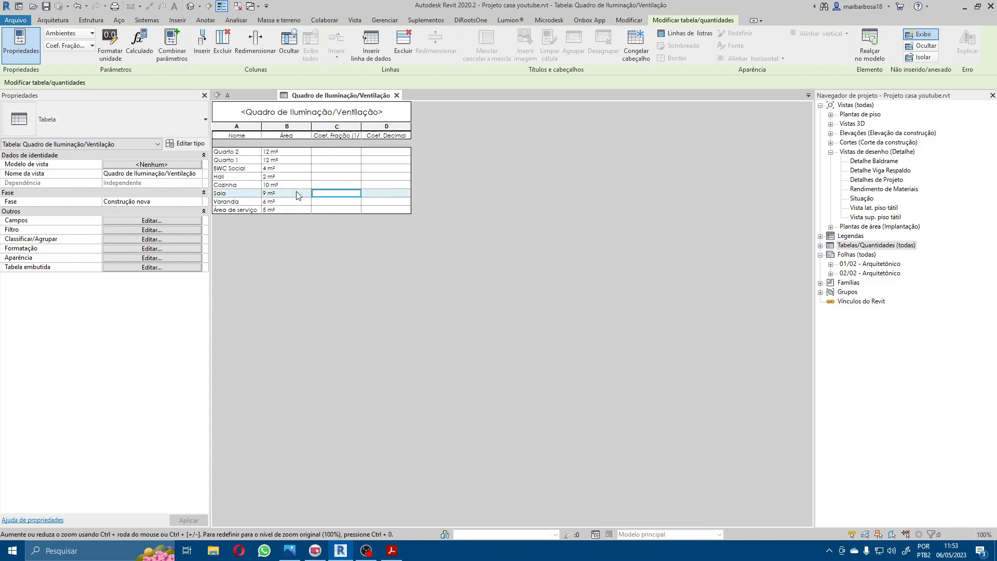
drag(361, 127, 381, 127)
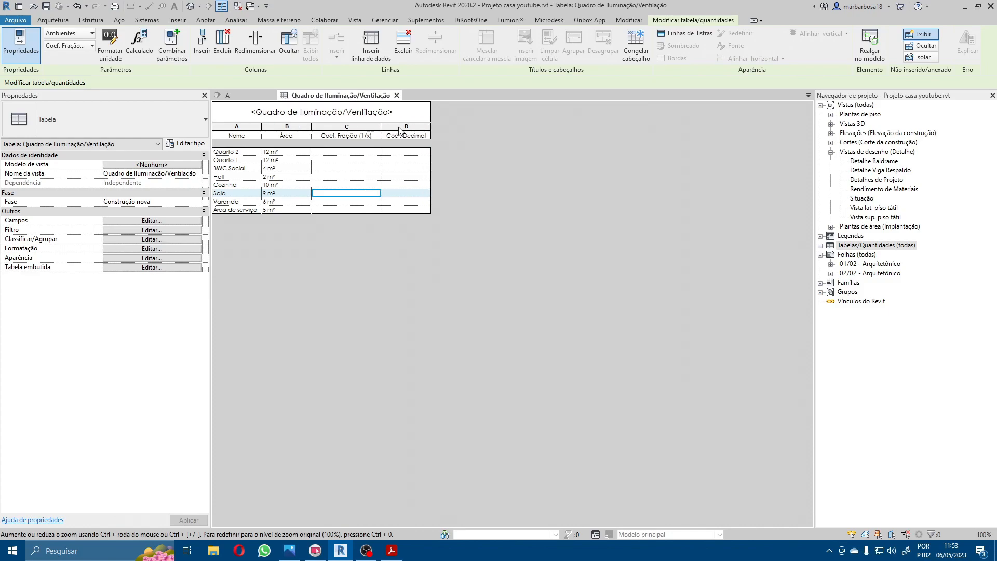
click(372, 162)
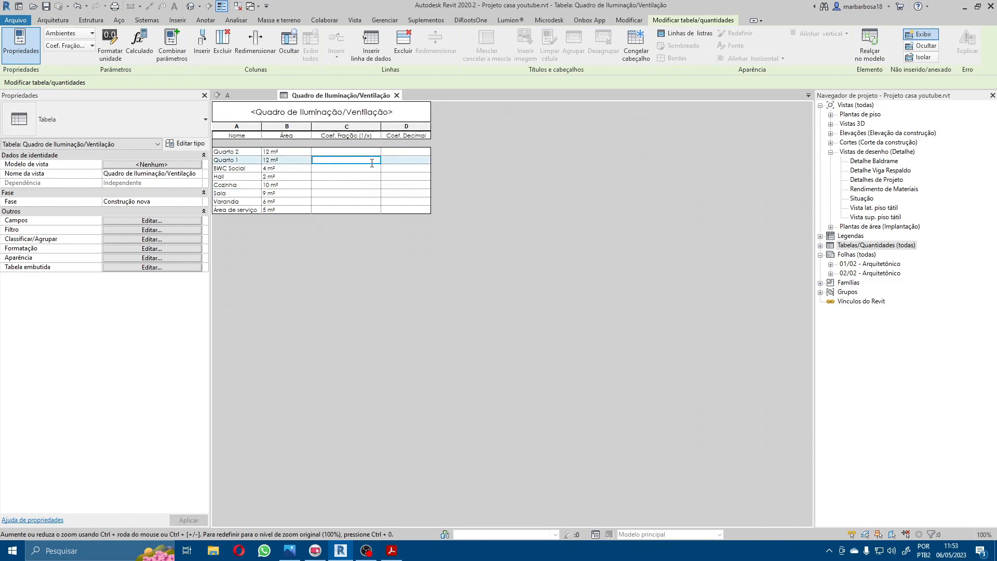
text(sd)
key(BackSpace)
text(54asd)
drag(346, 160, 291, 160)
key(BackSpace)
key(Return)
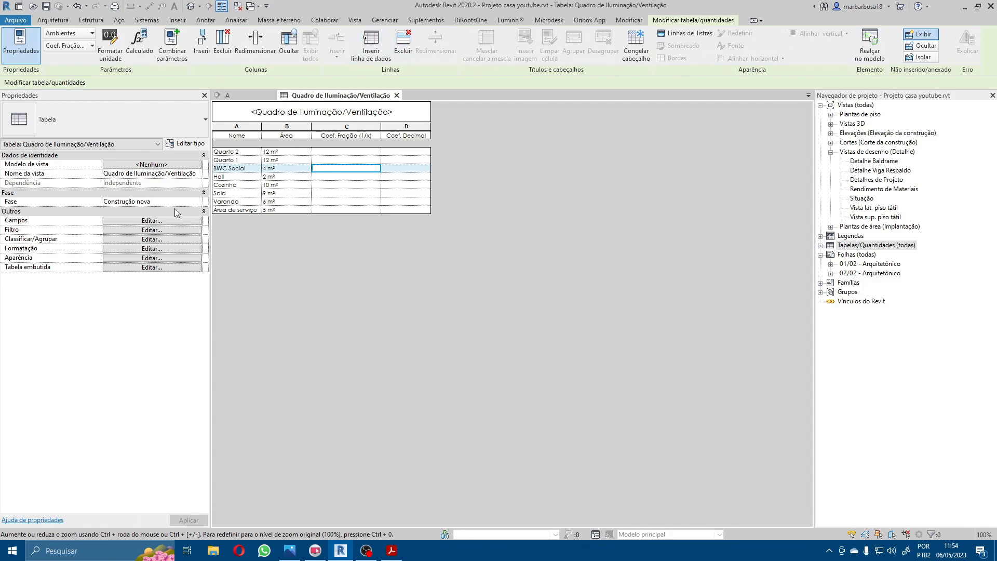
Step: Start a calculated schedule field named "Iluminação Exigida" with discipline Comum and type Área
click(130, 222)
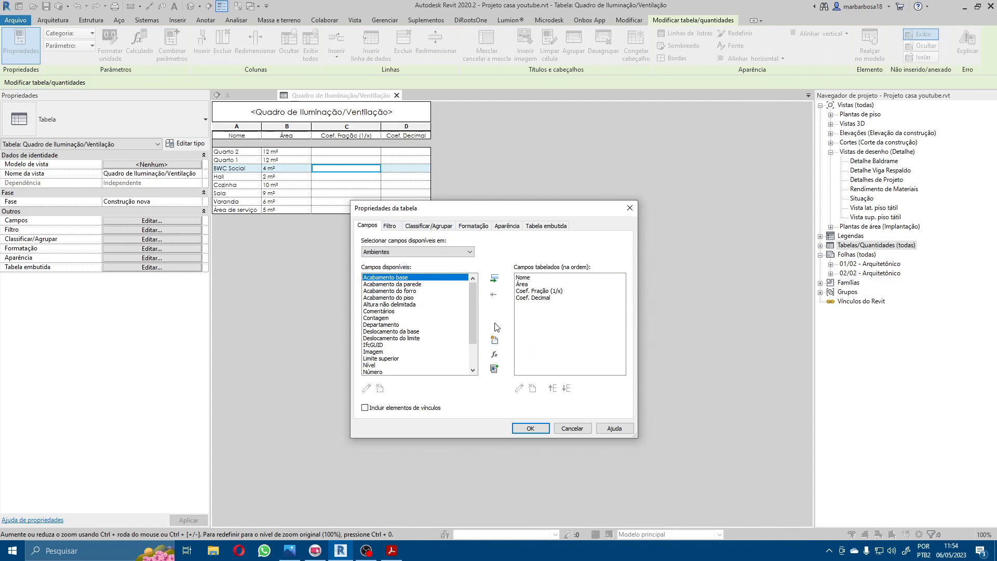
click(495, 355)
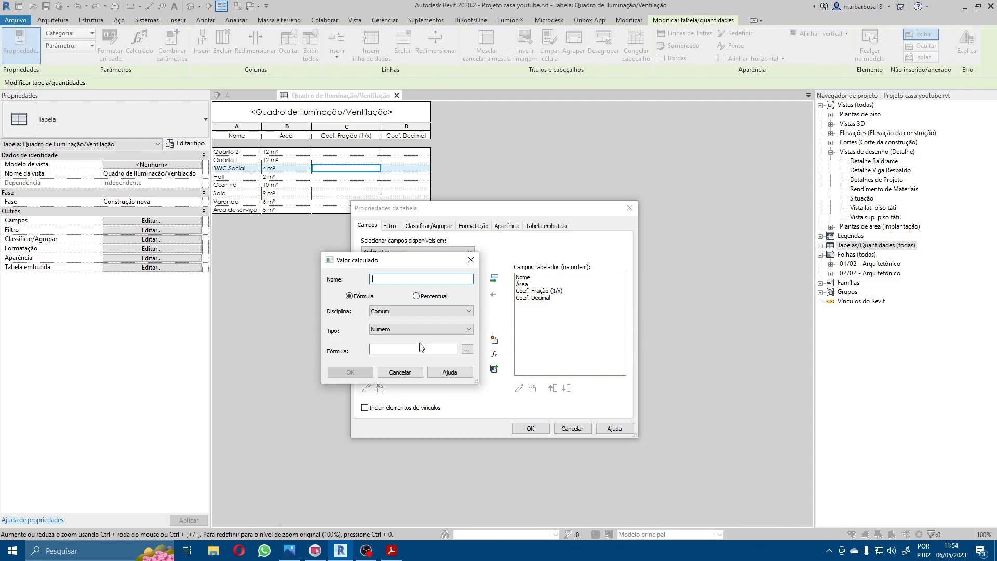
text(Iluminaç)
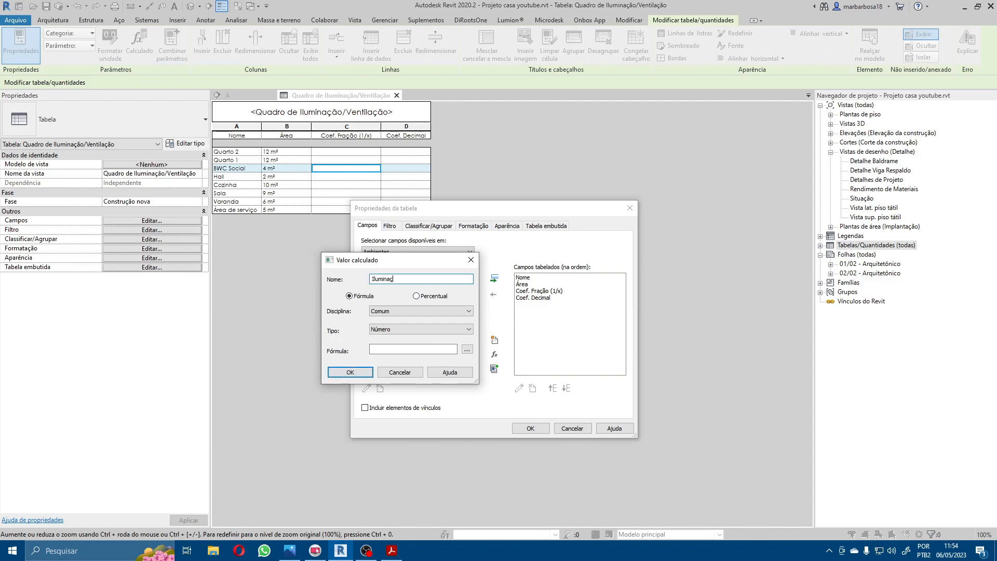
text(ão Exigida)
key(Tab)
key(Tab)
key(Tab)
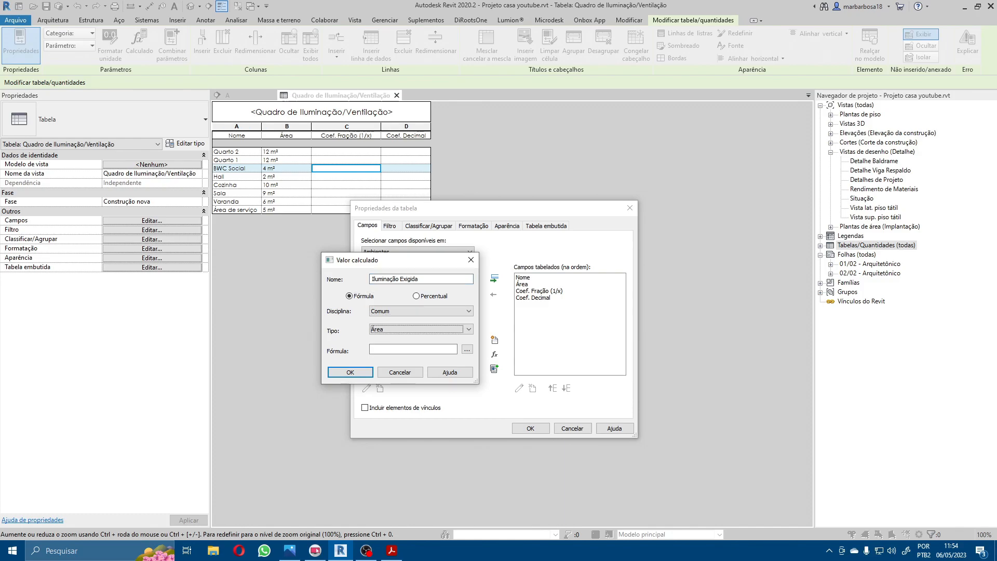
key(Tab)
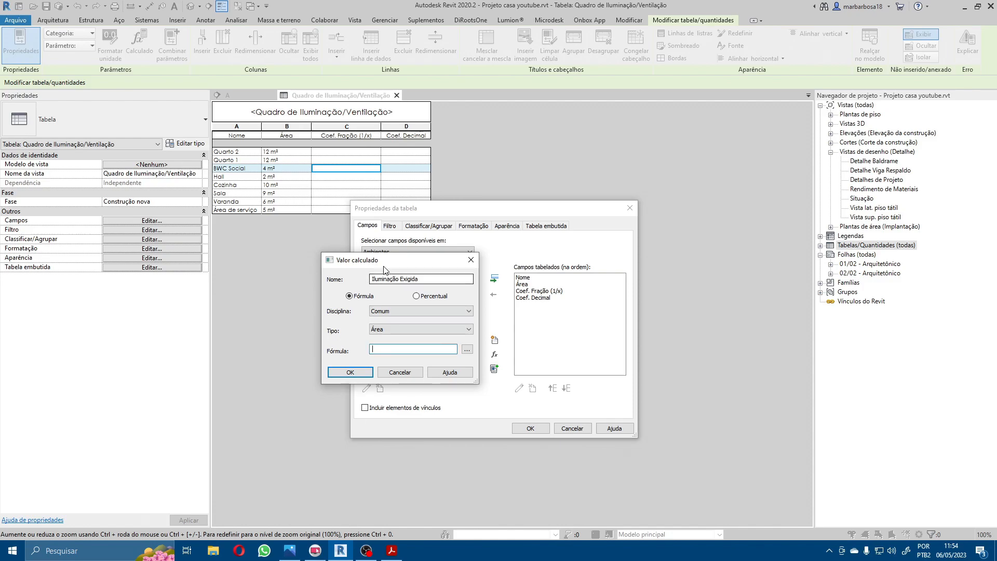
Step: Give the Iluminação Exigida field the formula Área * Coef. Decimal and add it to the schedule fields
drag(389, 263, 362, 258)
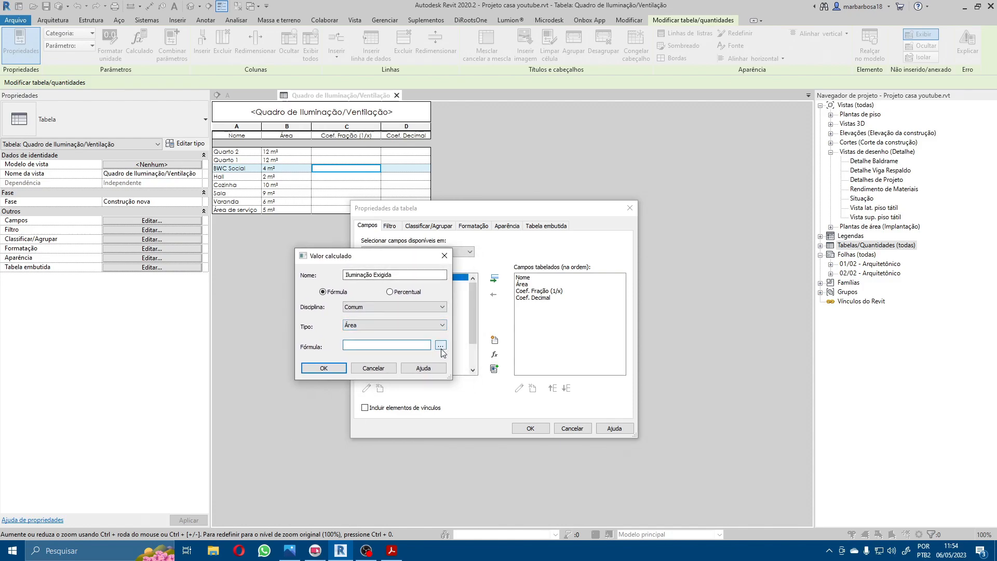
click(441, 346)
click(330, 280)
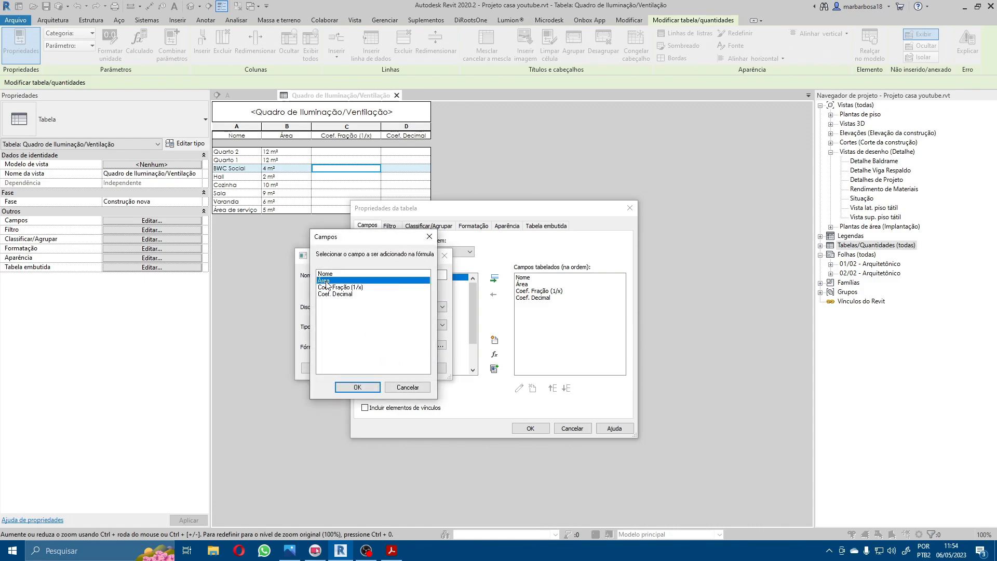
click(355, 389)
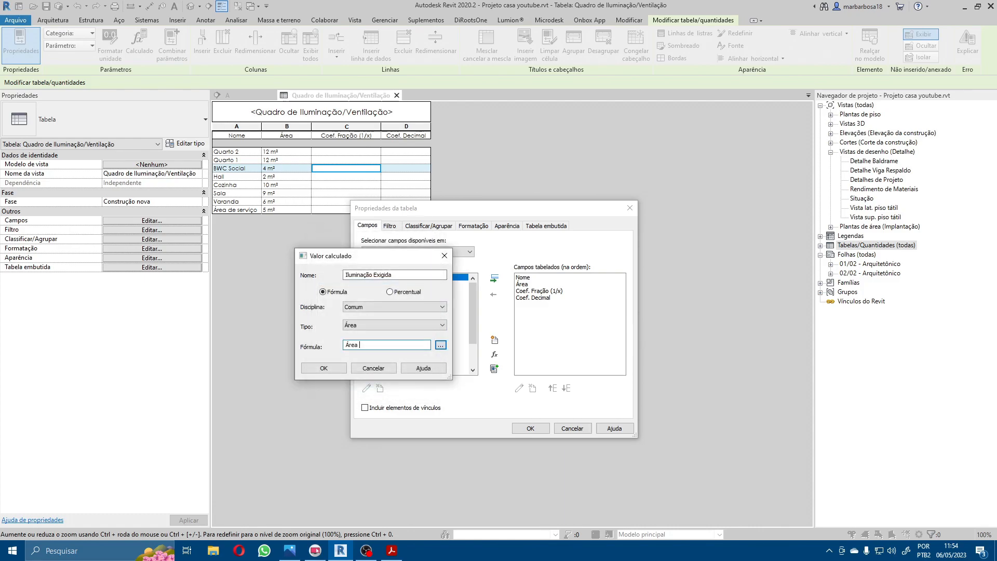
click(441, 346)
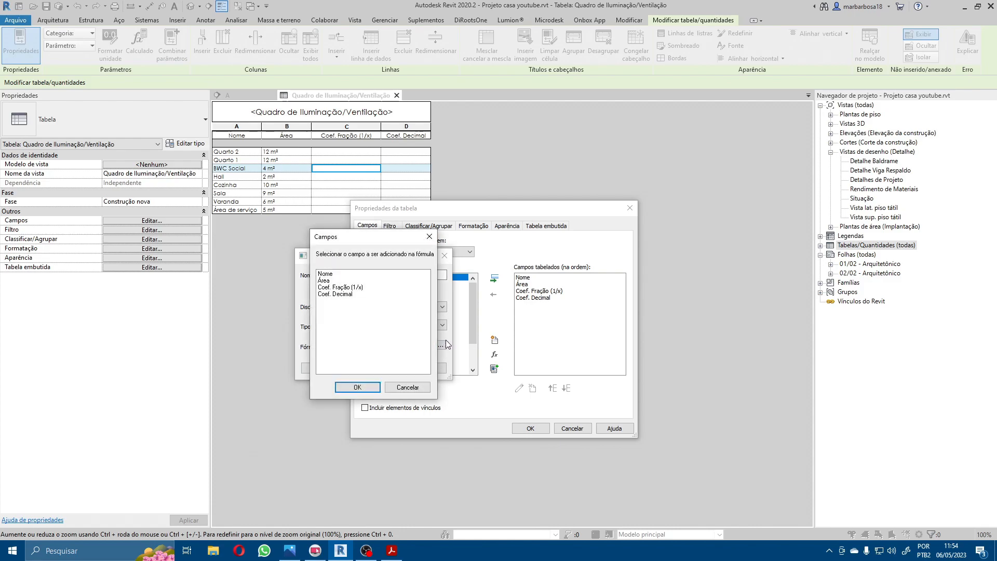
click(342, 295)
click(357, 387)
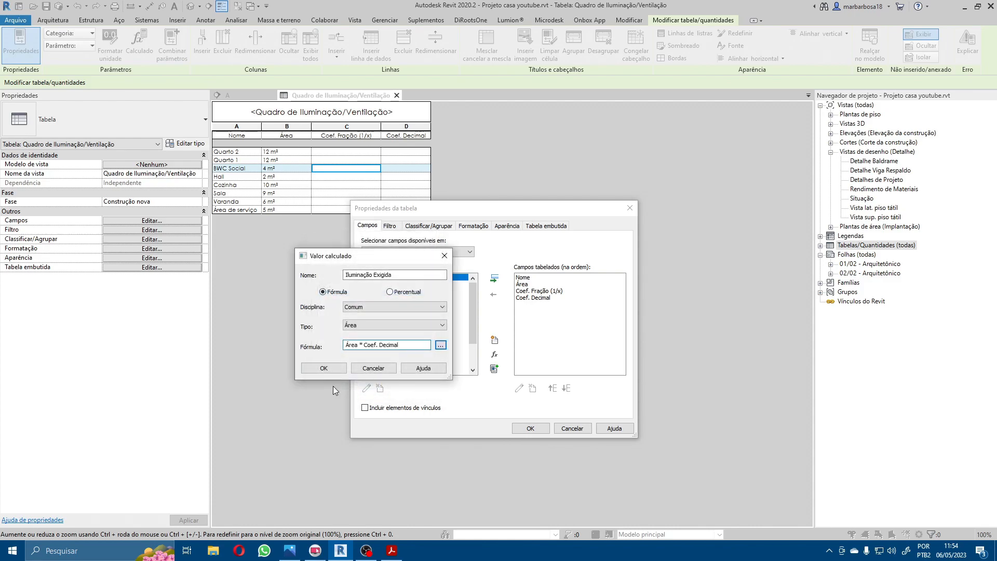
click(335, 367)
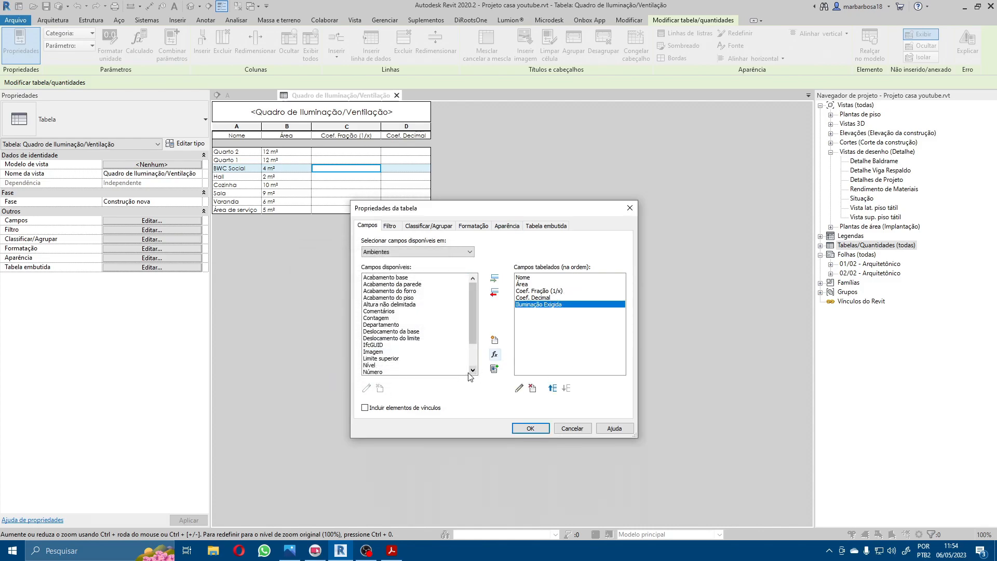
Step: Start another calculated field and consult Art. 66 on the minimum natural ventilation area in Codigo de Obras.pdf in Acrobat before returning to Revit
click(497, 355)
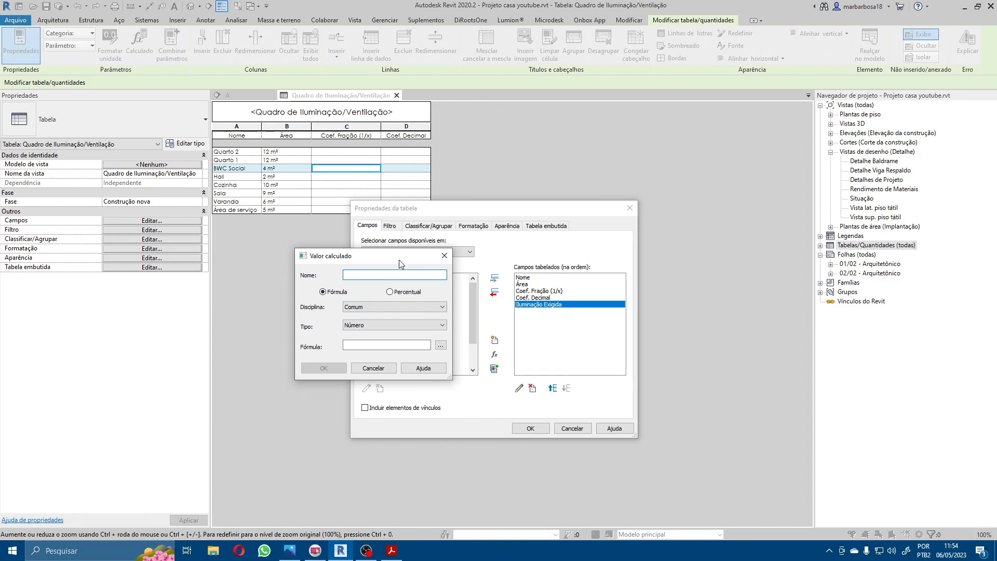
click(399, 552)
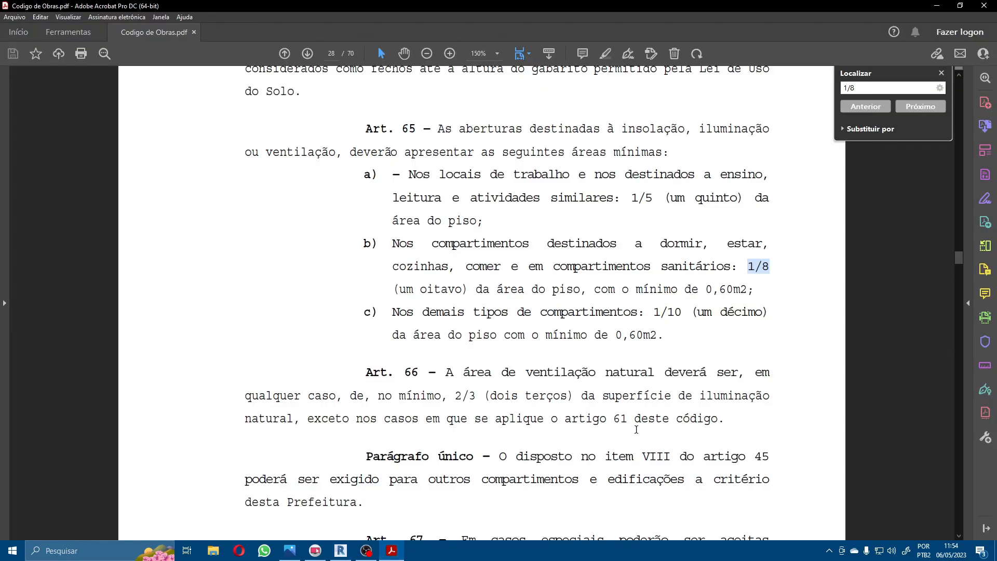
drag(733, 420, 461, 395)
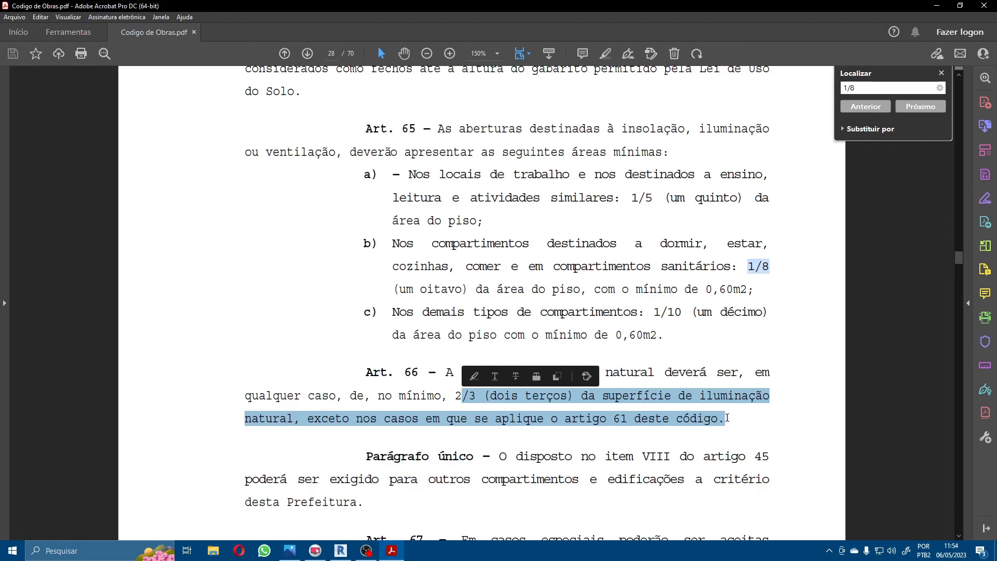
click(531, 420)
key(alt+Tab)
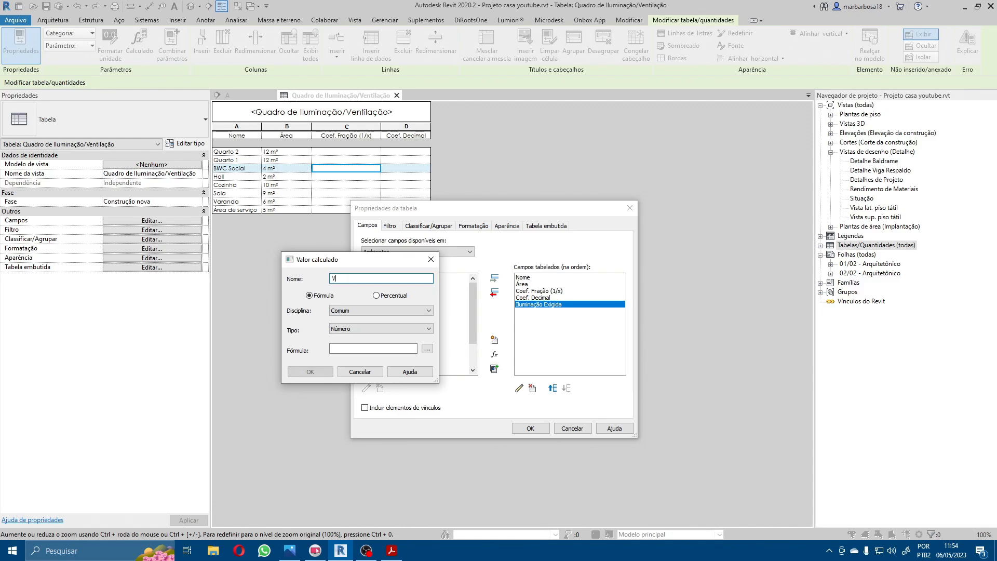
Step: Name the new calculated field "Ventilação exigida" and set its type to Área
text(V)
key(Tab)
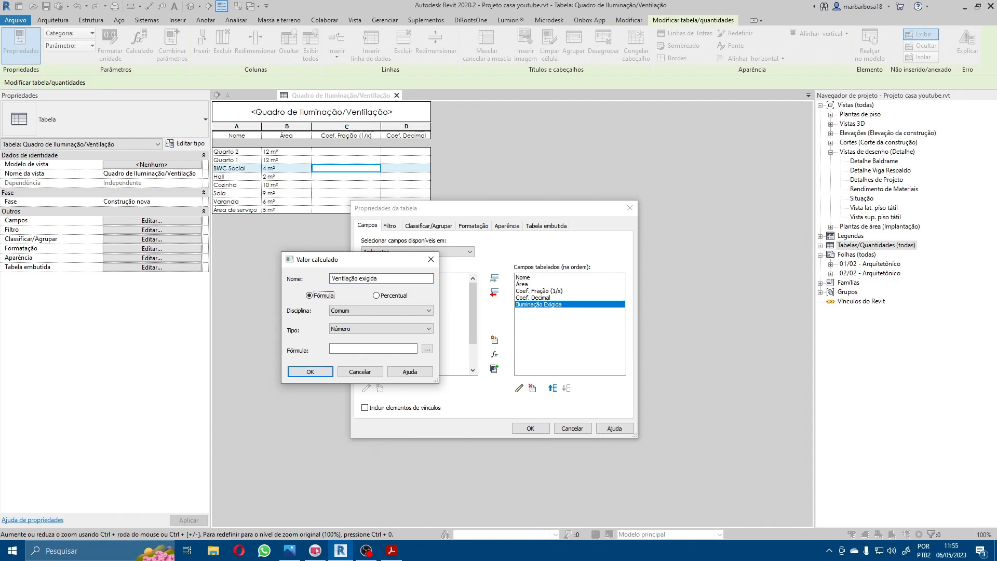
key(Tab)
key(Tab)
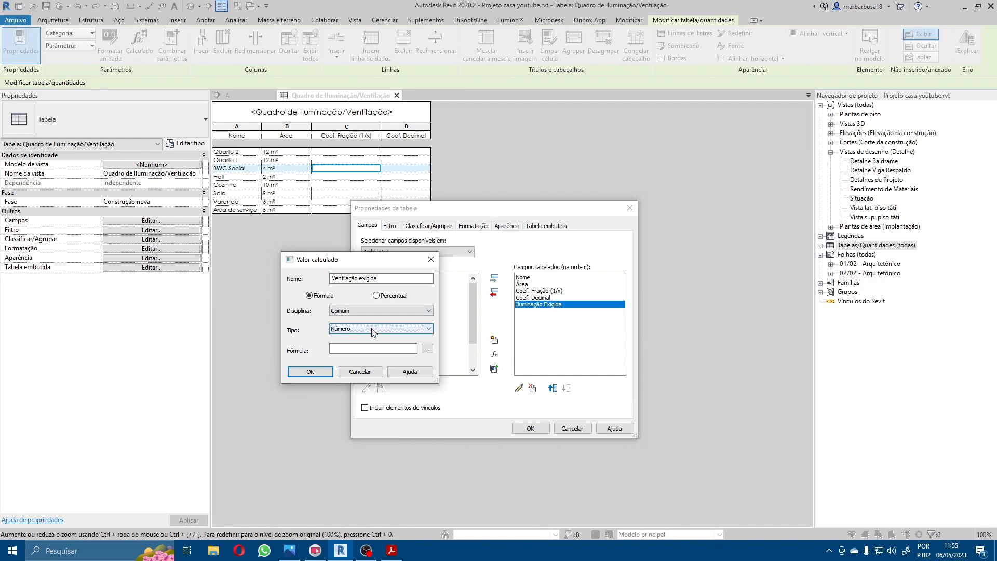
click(372, 332)
click(347, 370)
click(364, 329)
click(348, 363)
Step: Give Ventilação exigida the formula Iluminação Exigida * (2/3) and accept the updated schedule fields
click(353, 348)
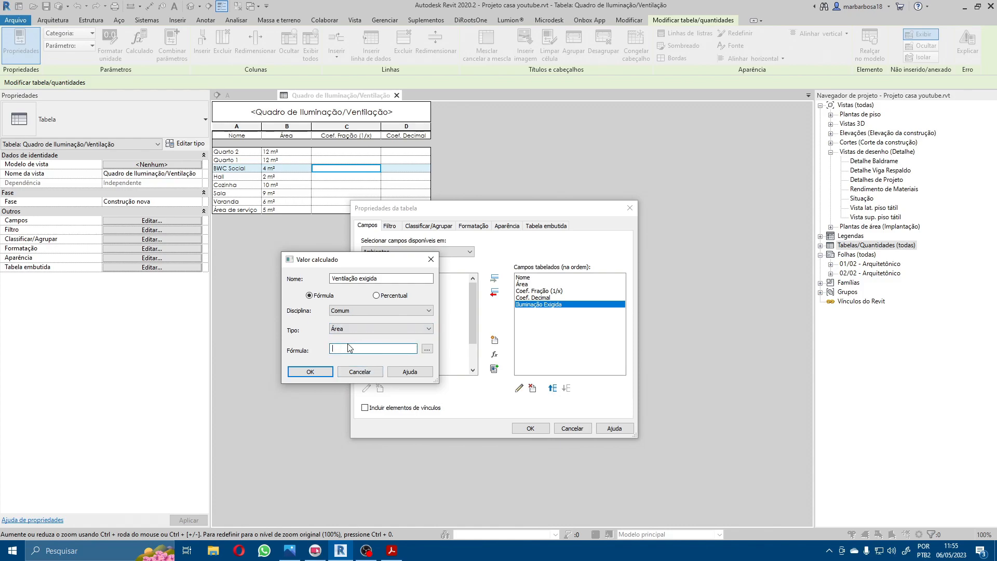
click(427, 349)
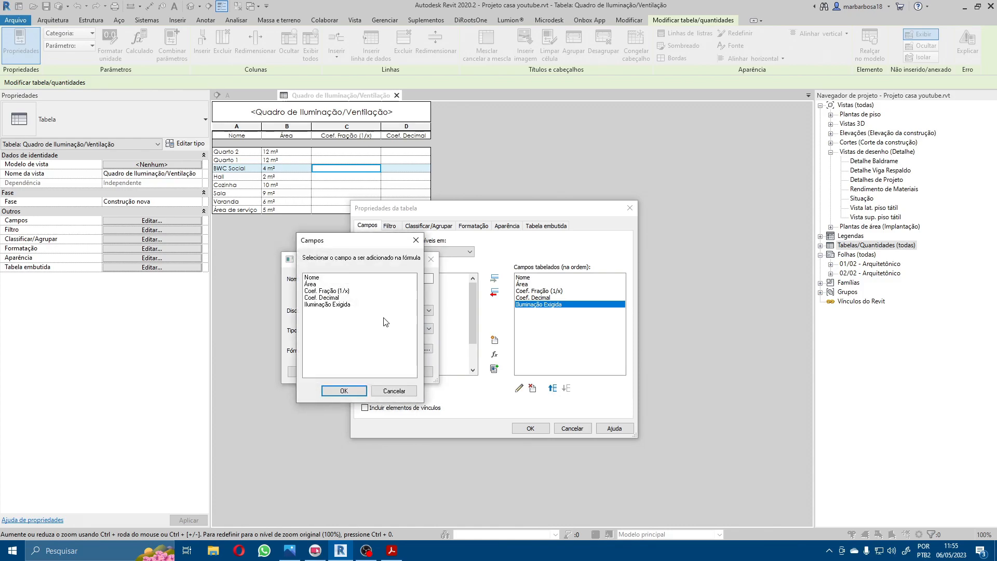
click(325, 305)
click(344, 391)
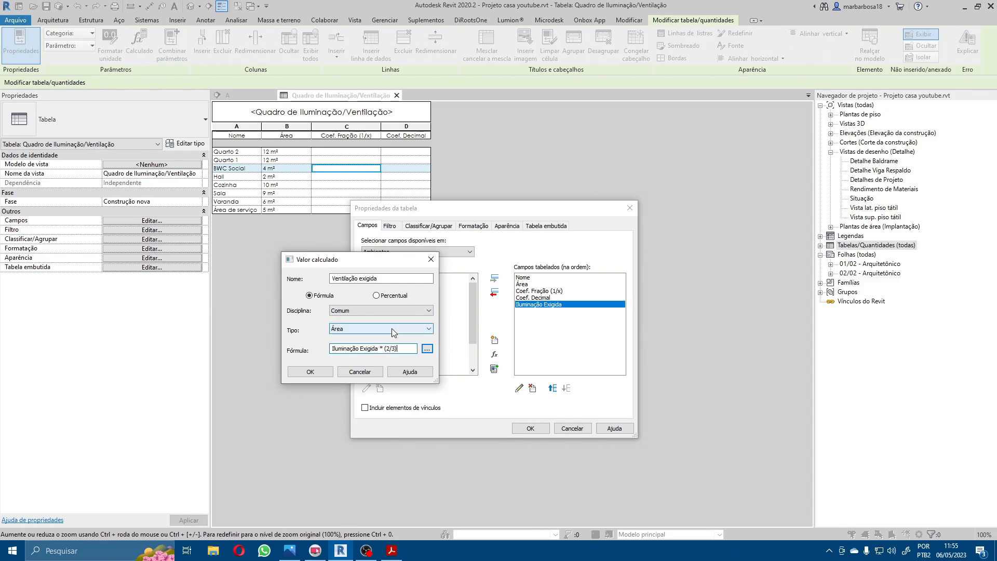
click(299, 375)
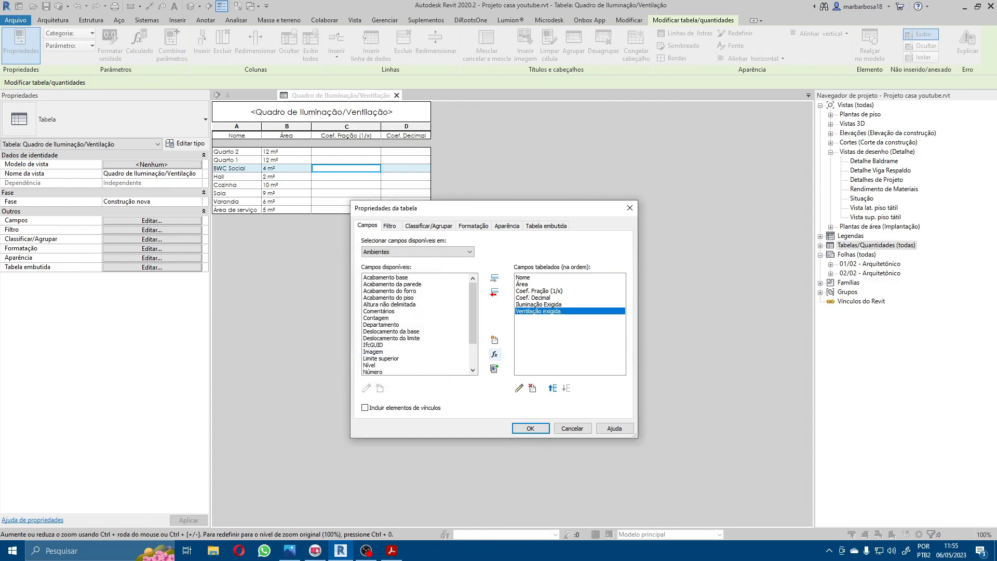
key(alt+Tab)
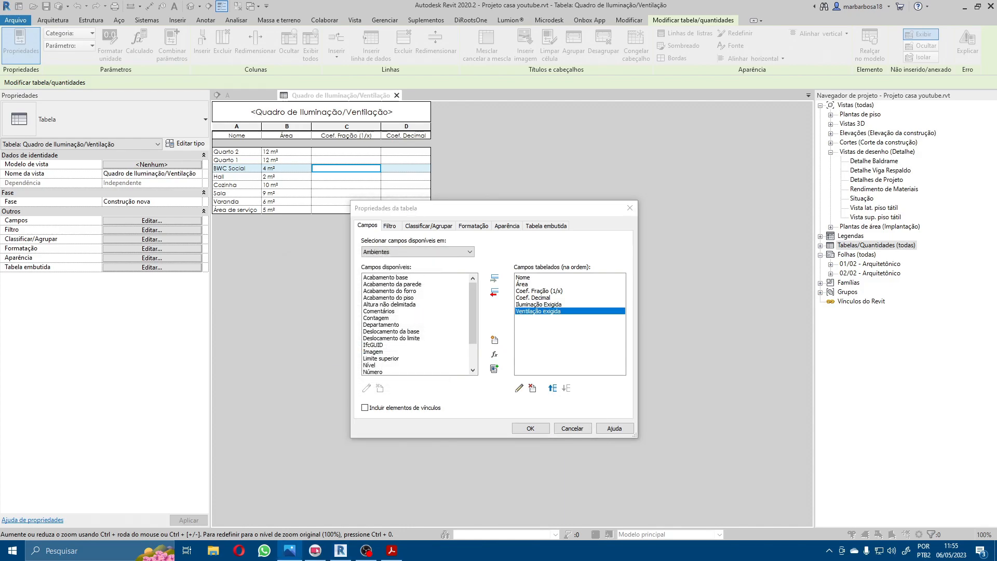
click(530, 428)
Step: Widen the Coef. Fração (1/x), Coef. Decimal, Iluminação Exigida and Ventilação exigida columns so their headings fit comfortably
drag(481, 127, 557, 126)
click(541, 127)
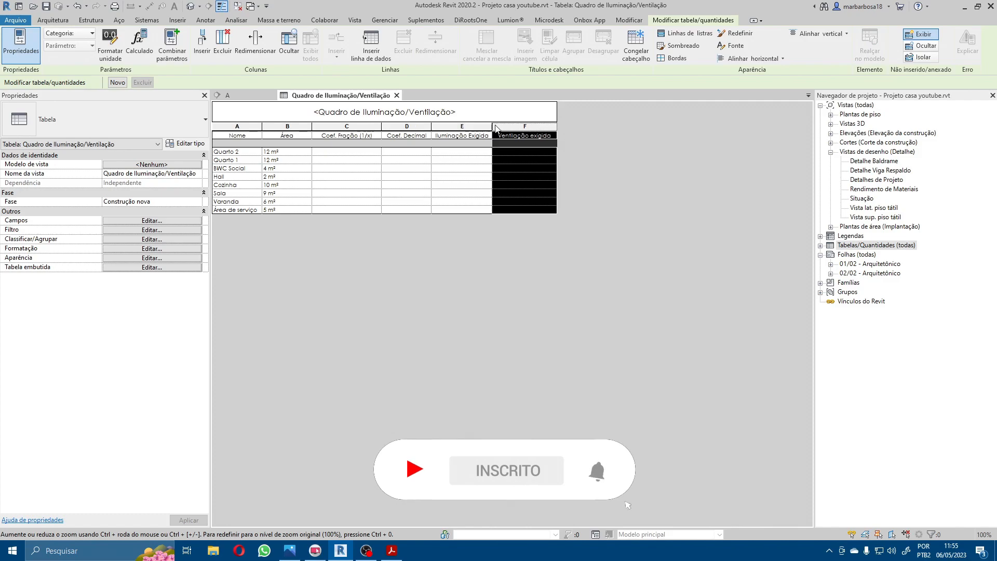
drag(492, 127, 508, 127)
drag(431, 127, 456, 127)
drag(381, 127, 400, 127)
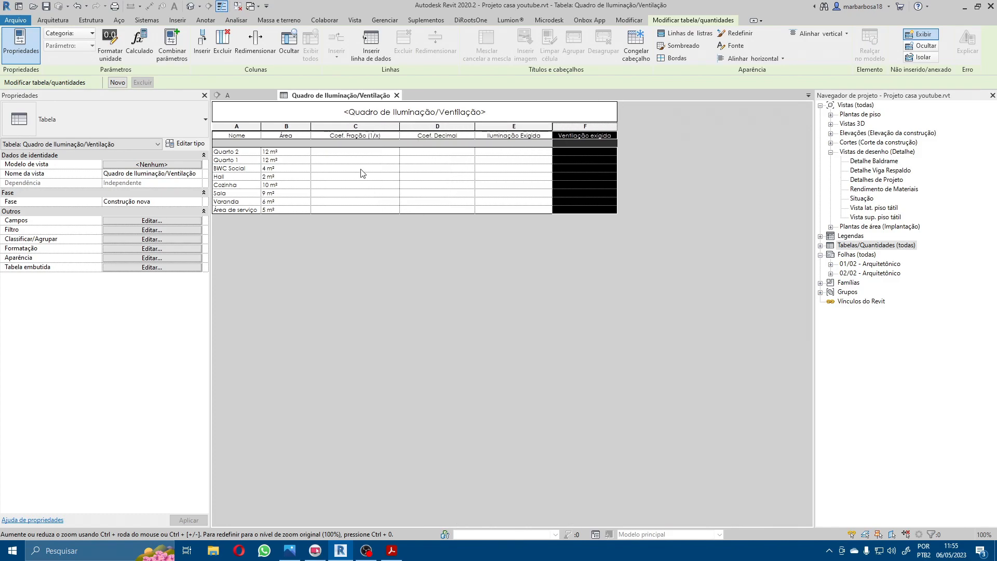
Step: Set Coef. Fração (1/x) to 8 for Quarto 2 and check its calculated Coef. Decimal
click(360, 153)
text(8)
key(Return)
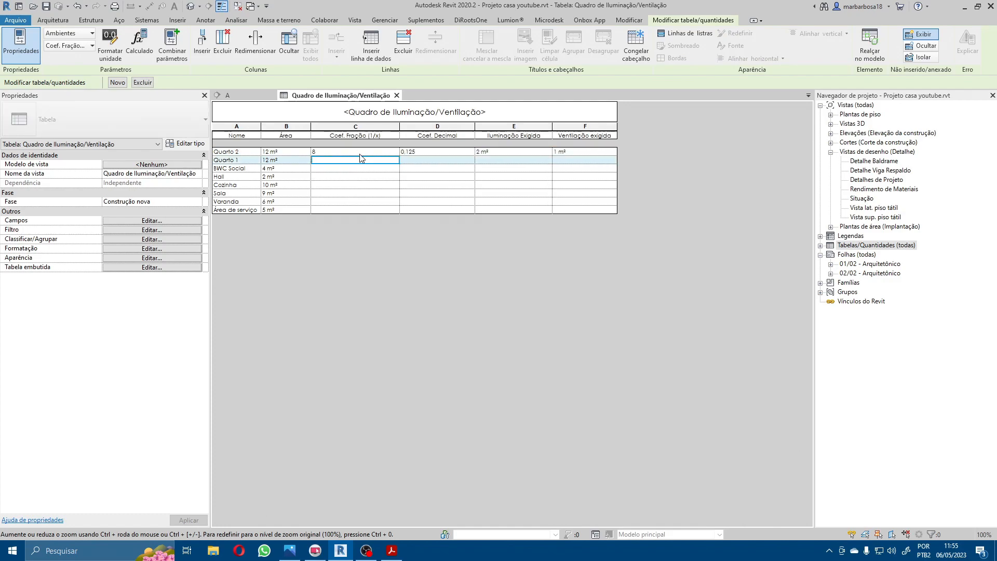
click(421, 154)
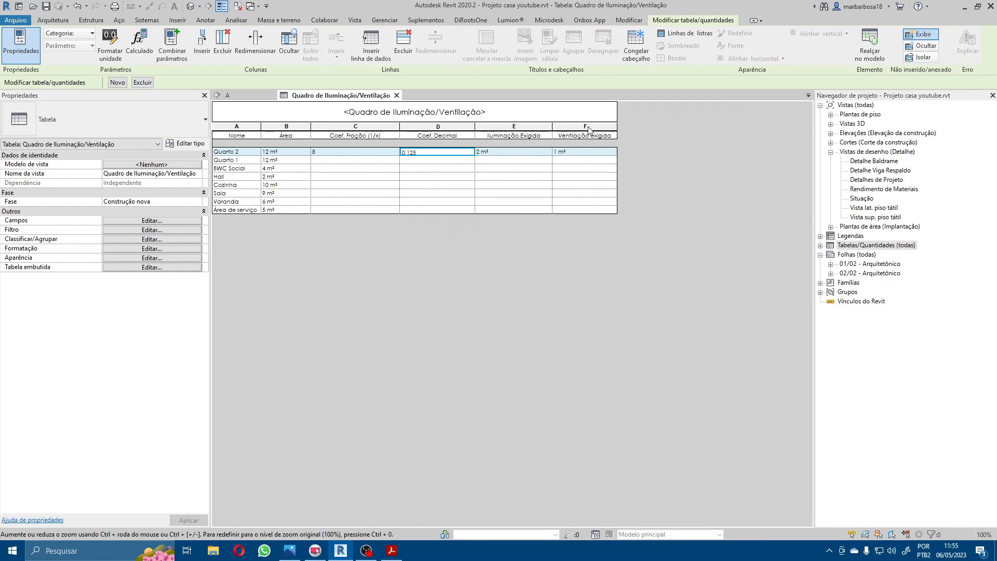
click(556, 130)
drag(556, 128, 540, 128)
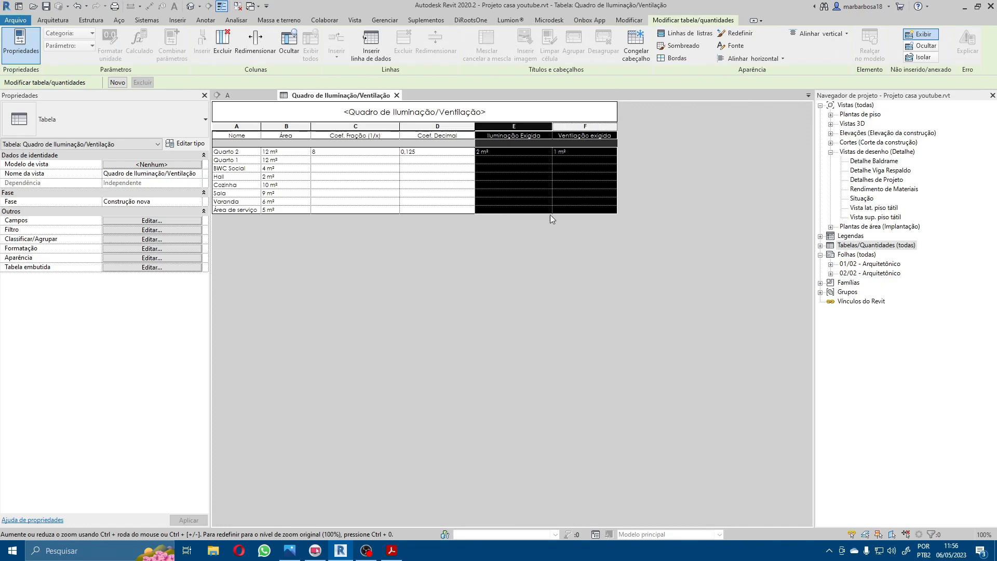
click(569, 202)
click(582, 143)
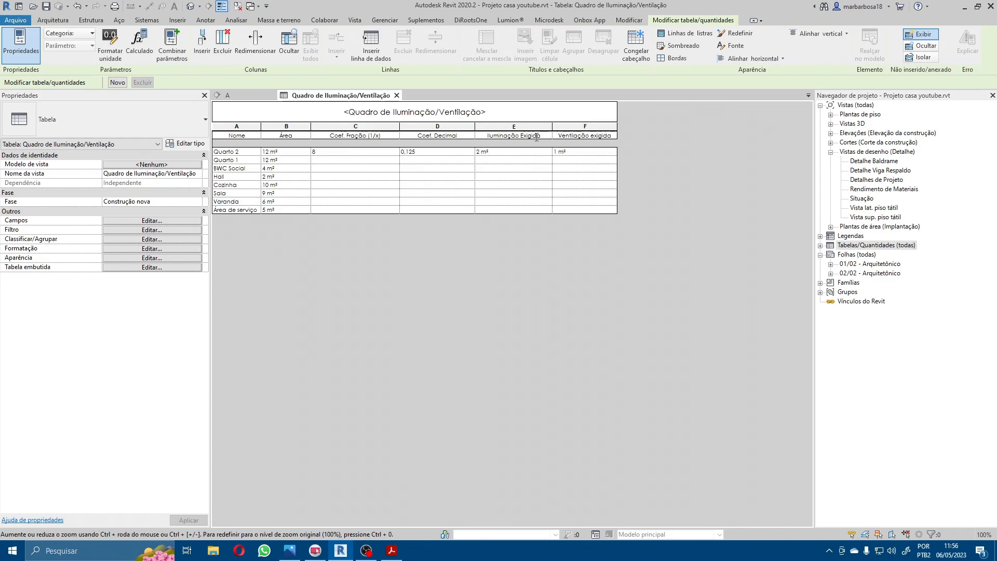
Step: Override the project unit settings for the Iluminação Exigida column and round its values to 2 decimal places
click(517, 126)
click(111, 44)
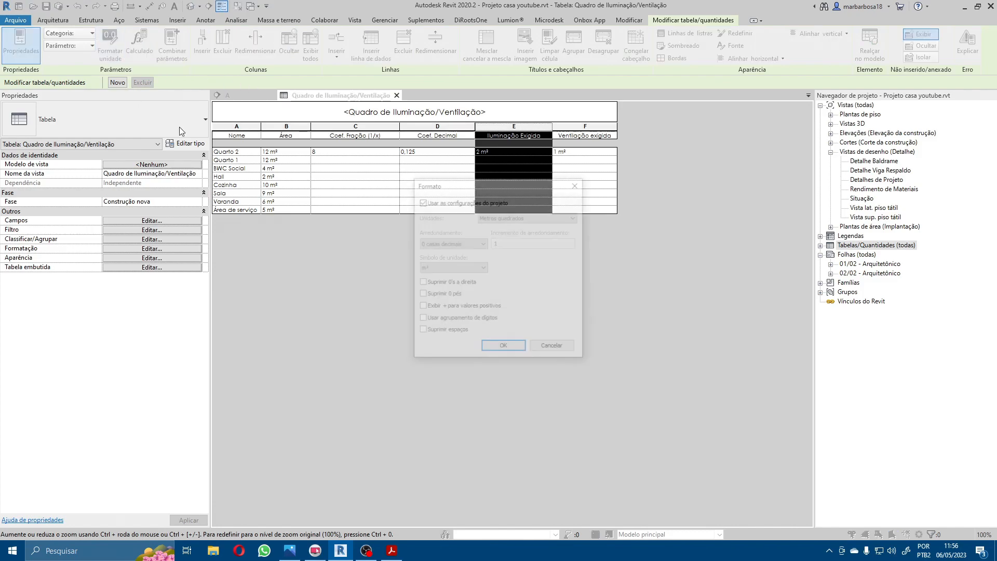
click(459, 202)
click(452, 243)
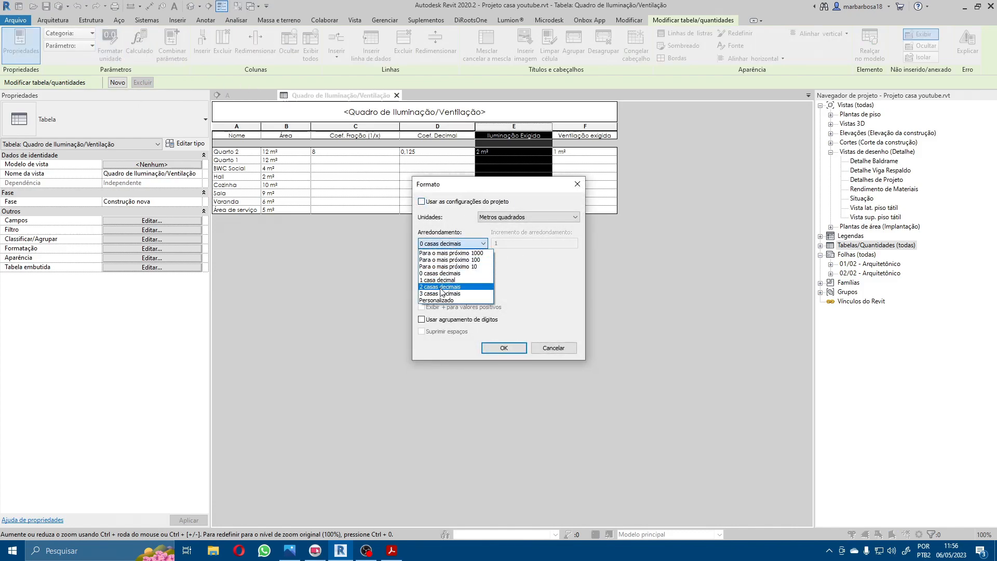
click(441, 270)
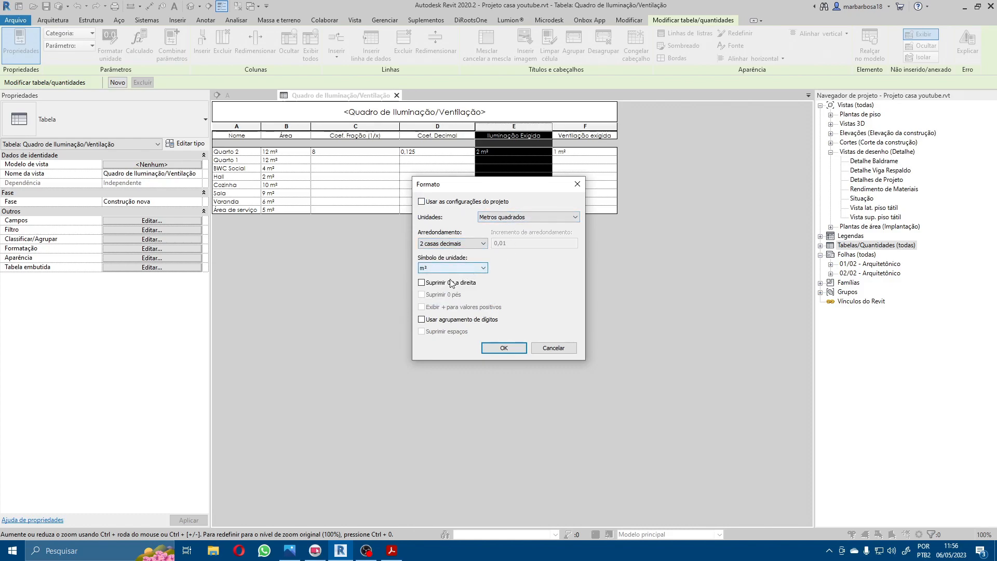
click(504, 348)
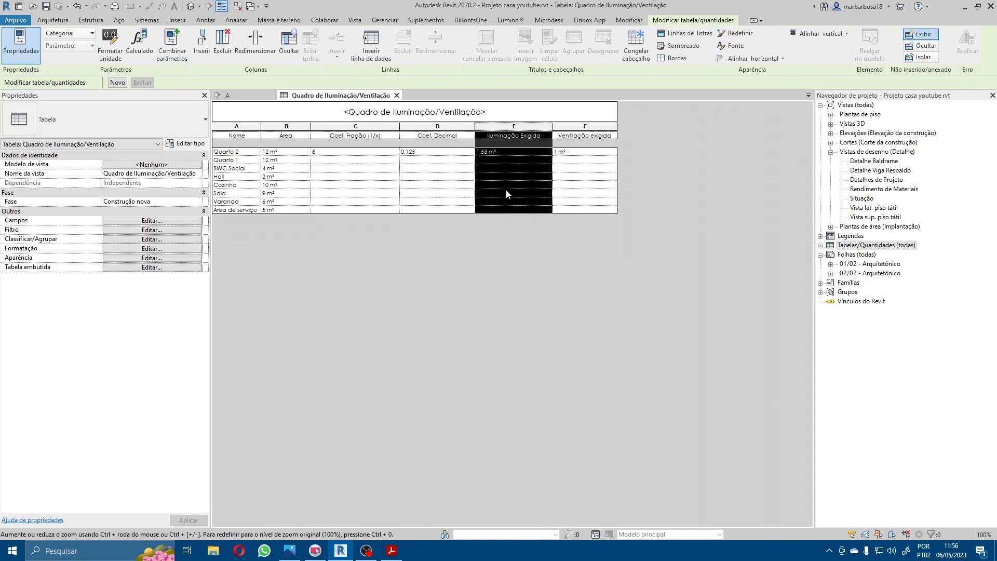
Step: Override the project unit settings for the Ventilação exigida column and round its values to 2 decimal places
click(587, 129)
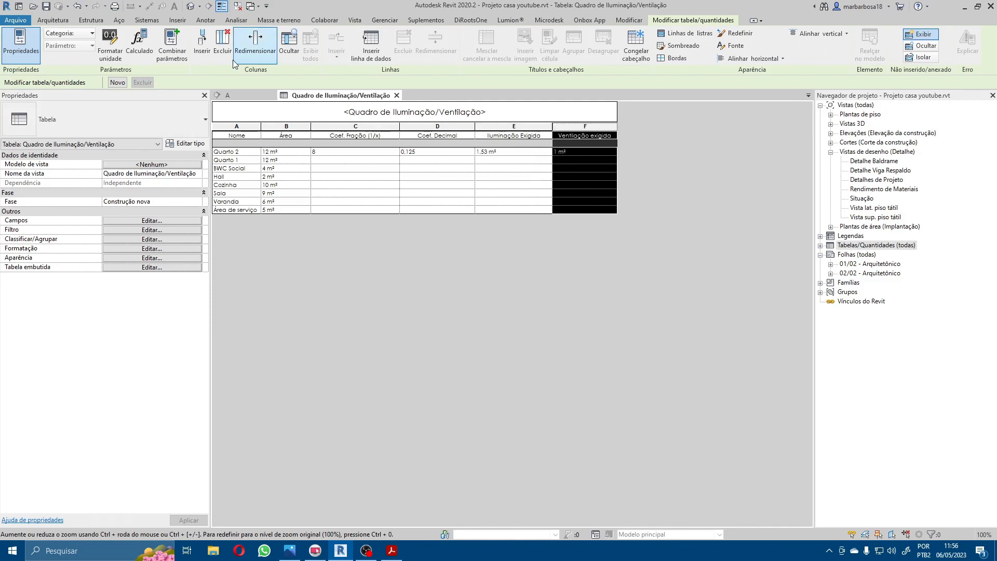
click(110, 44)
click(440, 204)
click(459, 243)
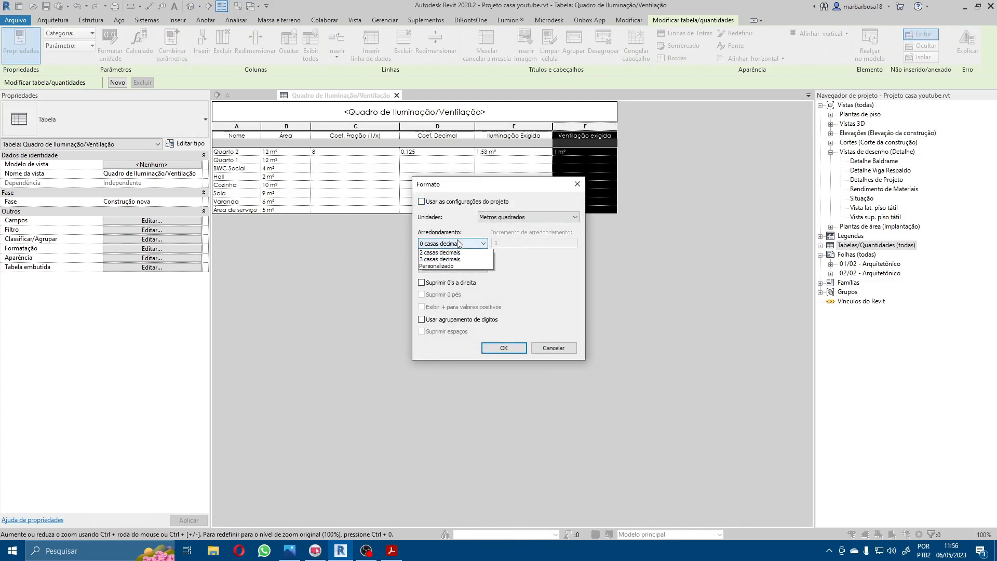
click(441, 267)
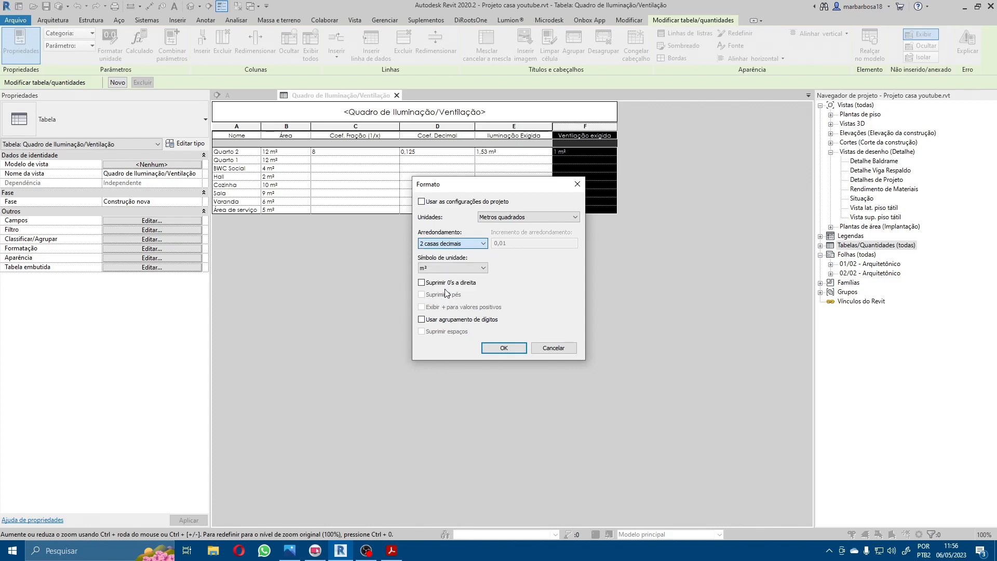
click(510, 352)
click(573, 210)
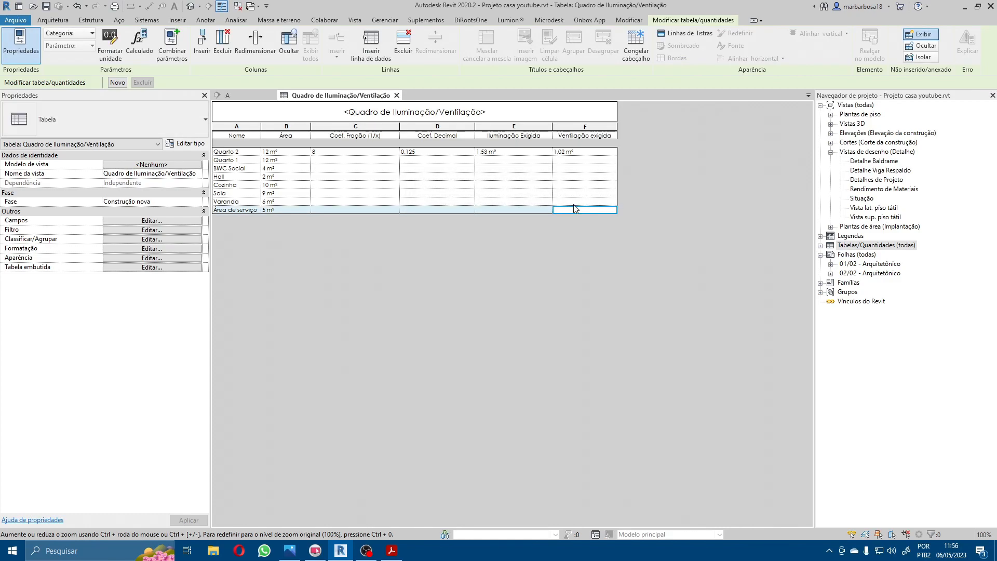
Step: Inspect Quarto 2's required ventilation and lighting values, and open the Windows Calculator in a smaller window over the schedule
click(575, 155)
click(511, 153)
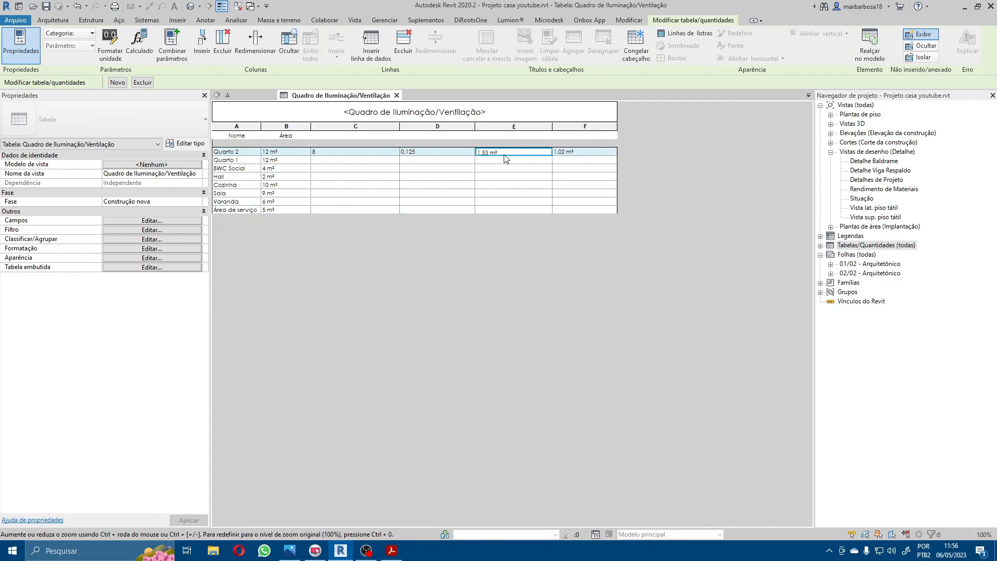
click(578, 209)
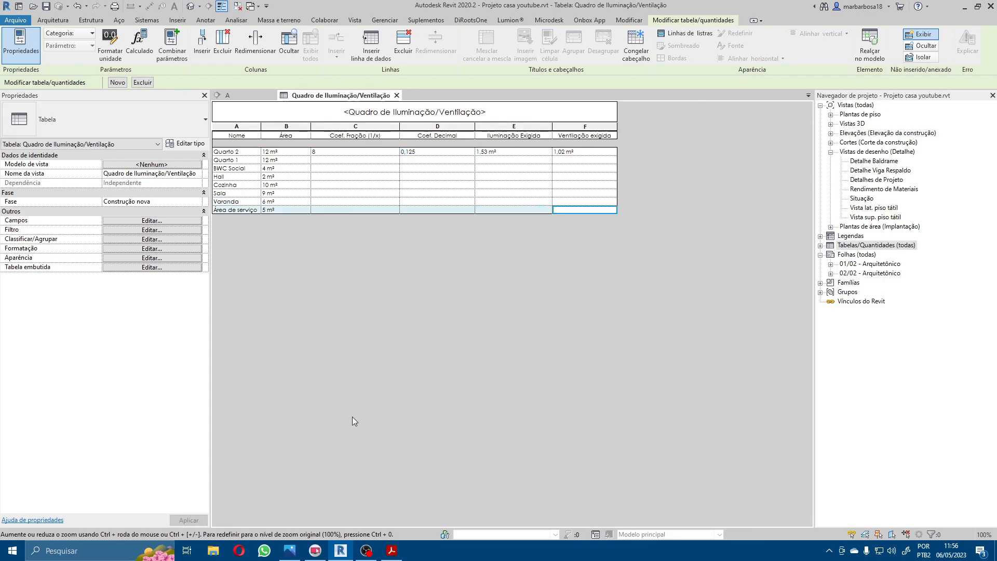
key(super+r)
text(calc)
key(Return)
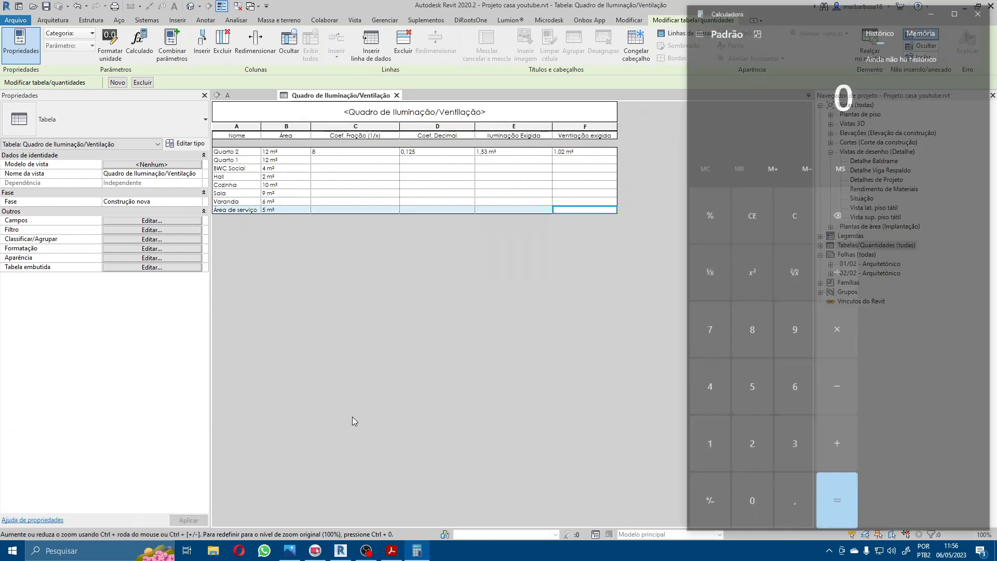
drag(810, 13, 484, 35)
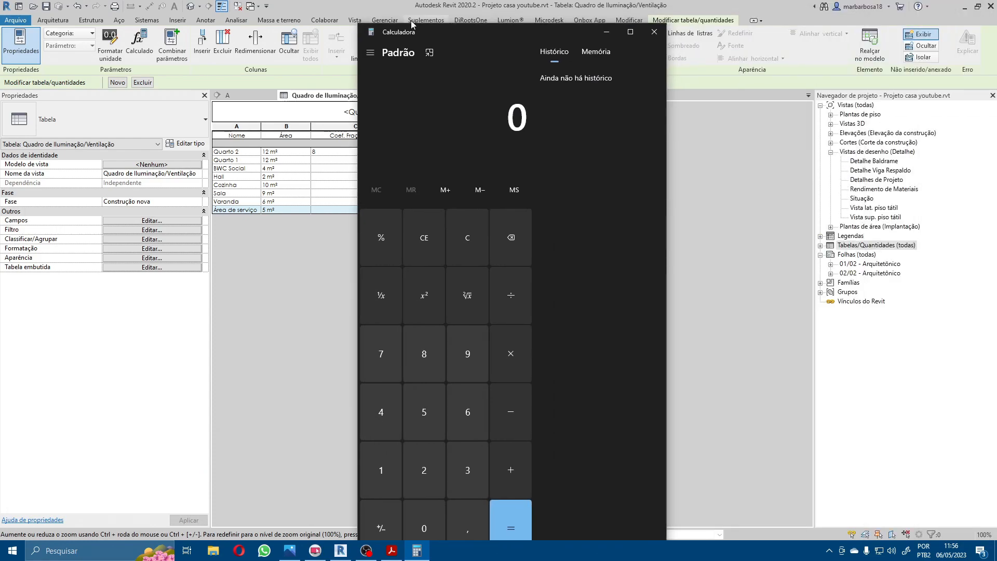
drag(356, 23, 557, 197)
Step: Back in the Revit schedule, override the project unit settings for the Área column and round its values to 2 decimal places
click(285, 127)
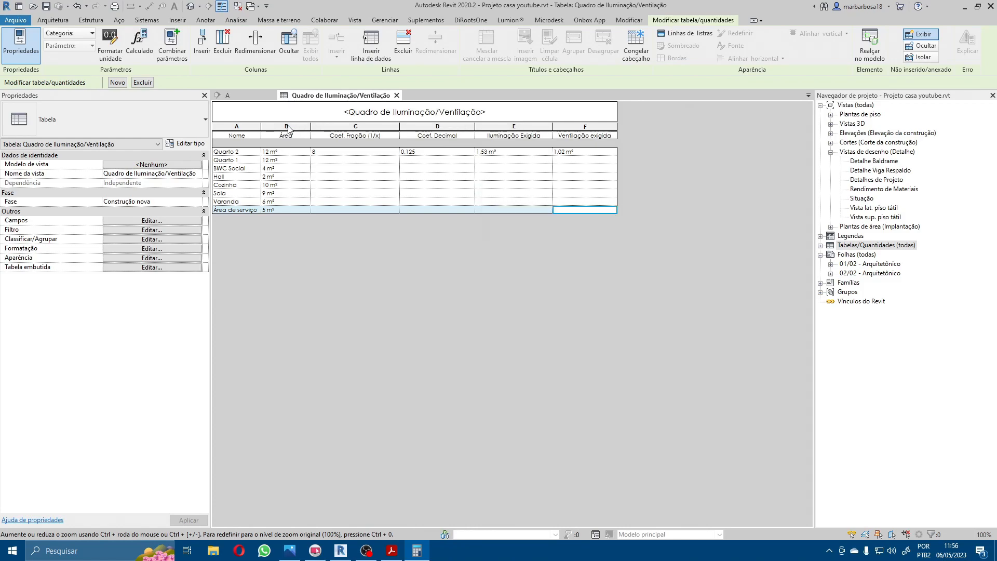
click(110, 44)
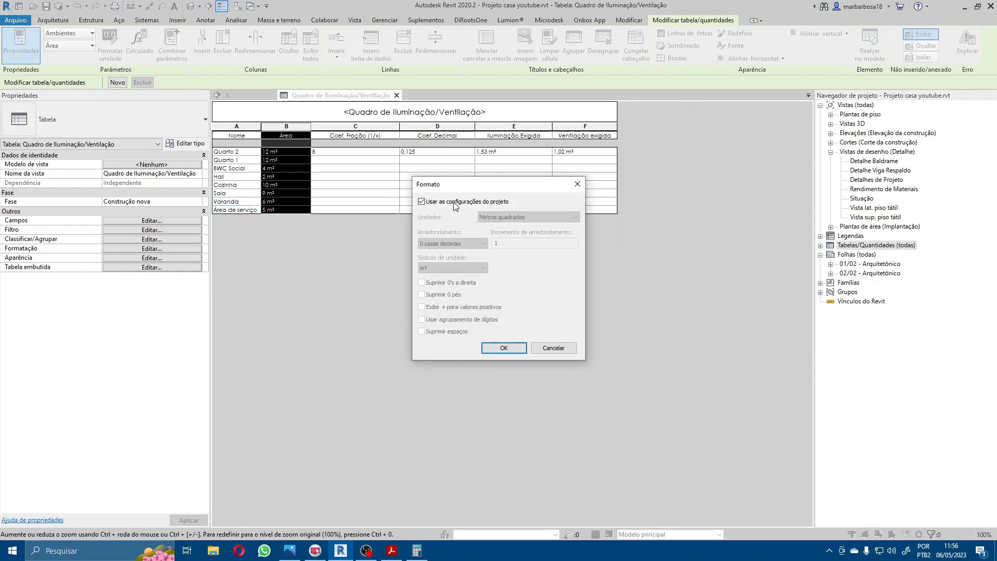
click(456, 202)
click(453, 243)
click(446, 265)
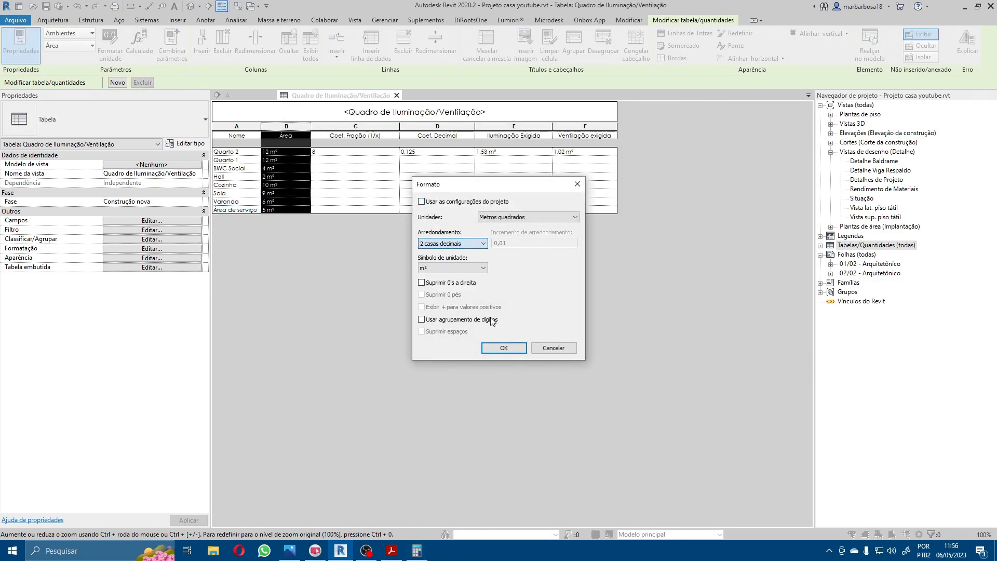
click(504, 349)
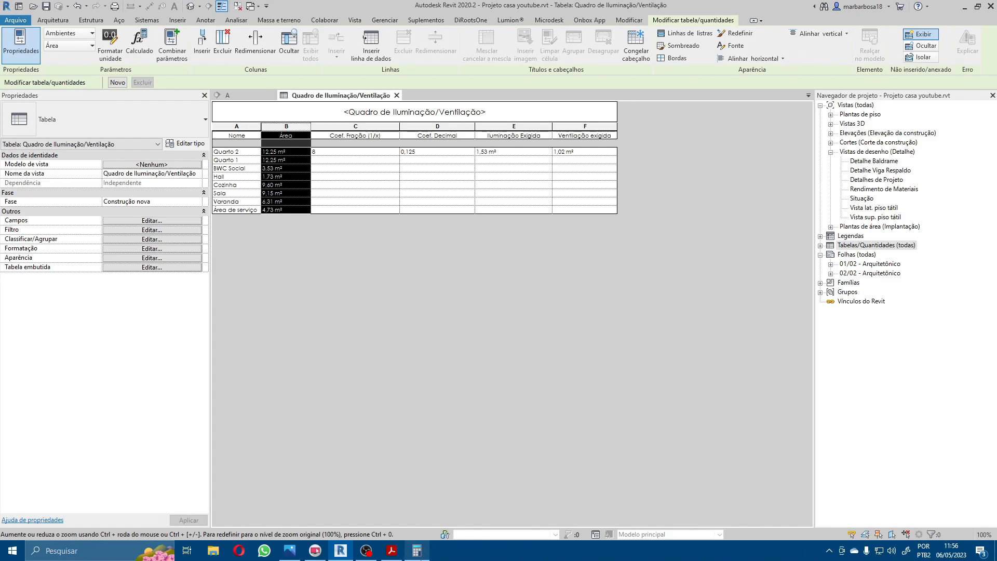
Step: Switch to the Calculator and multiply 12,25 by 0,125 to verify Quarto 2's required lighting area
click(417, 551)
text(12,)
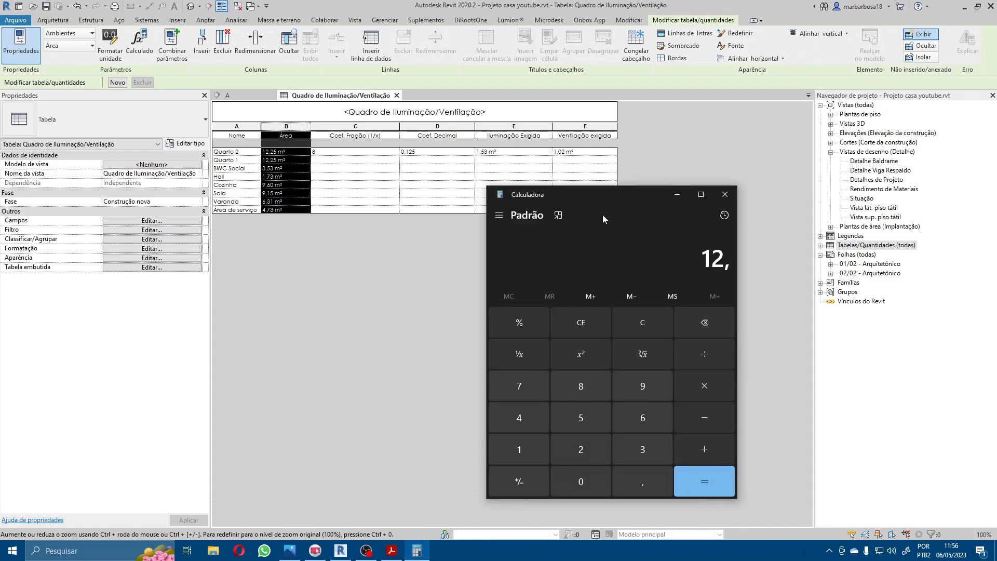
text(25)
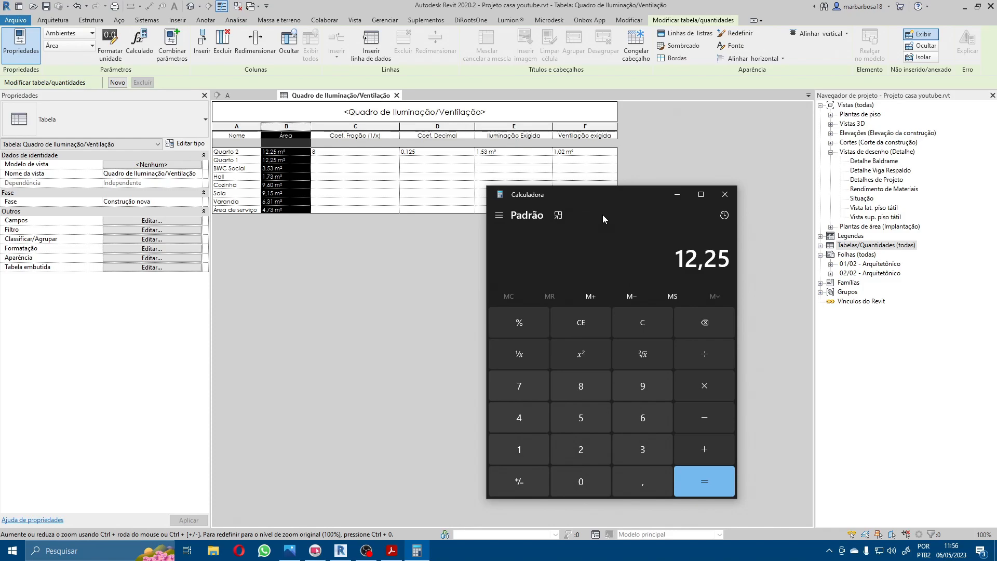
text(*0,125)
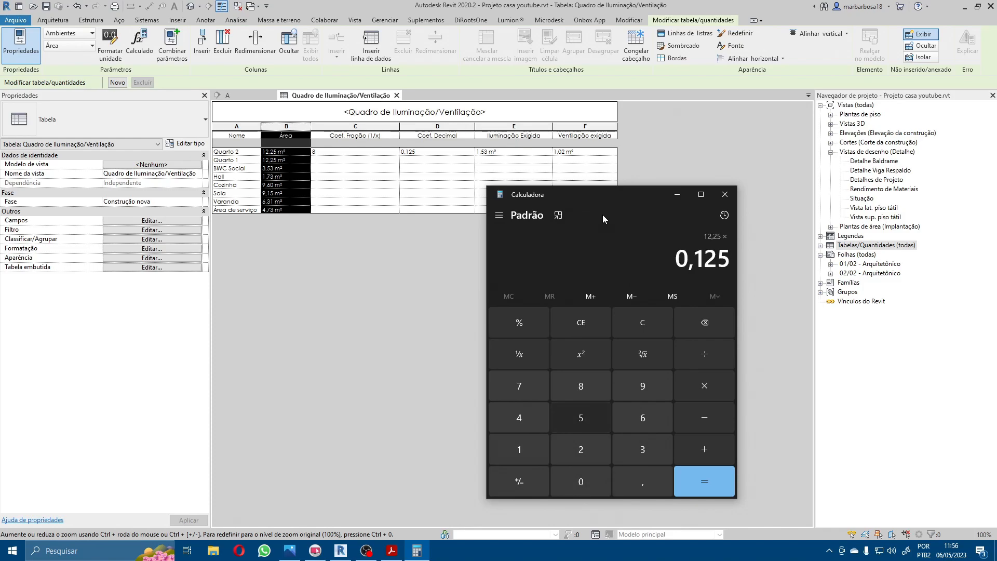
key(Return)
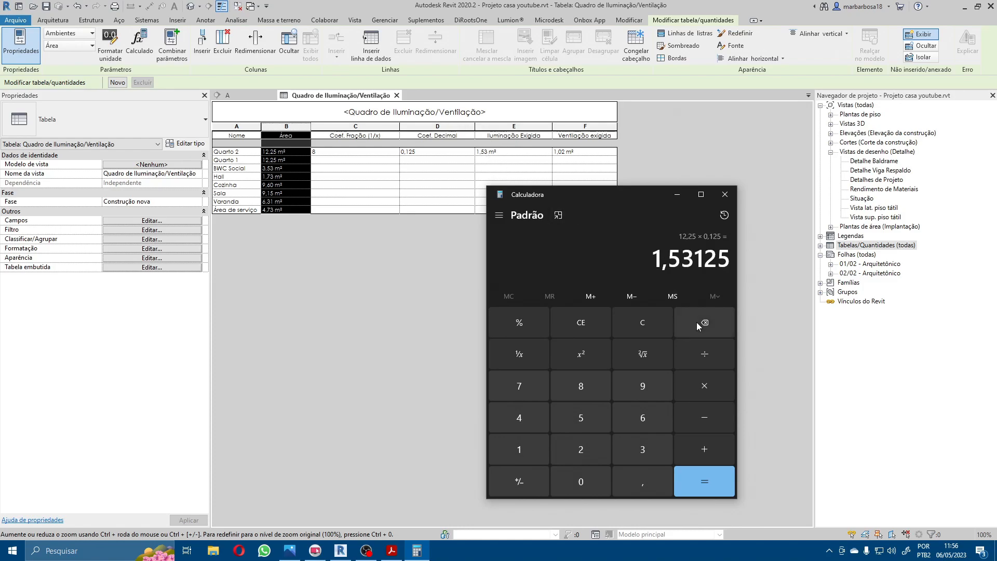
Step: Calculate 1,53 times 2 divided by 3 to verify Quarto 2's required ventilation, and close the Calculator
click(631, 321)
text(1,53*2)
key(Return)
text(/3)
key(Return)
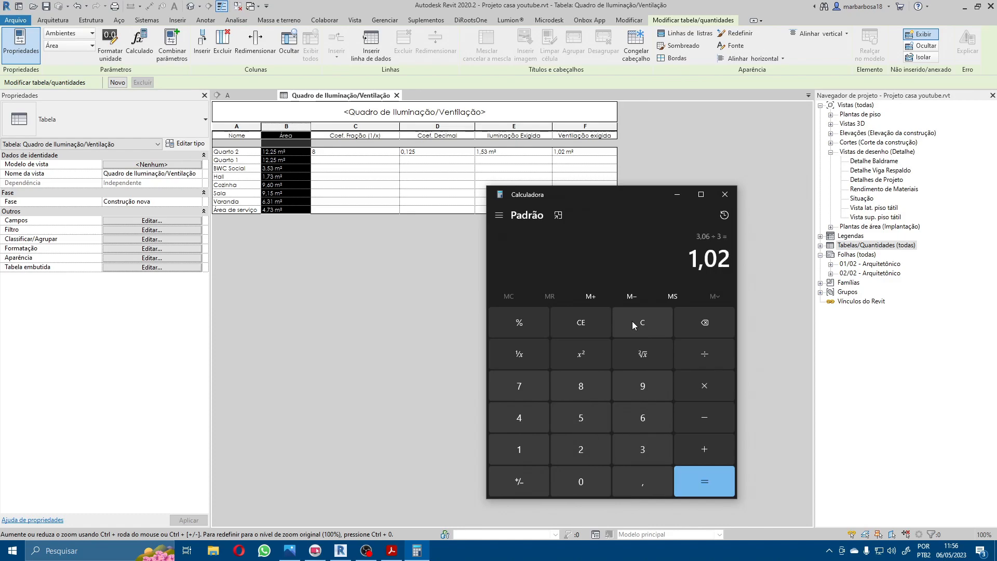
click(726, 195)
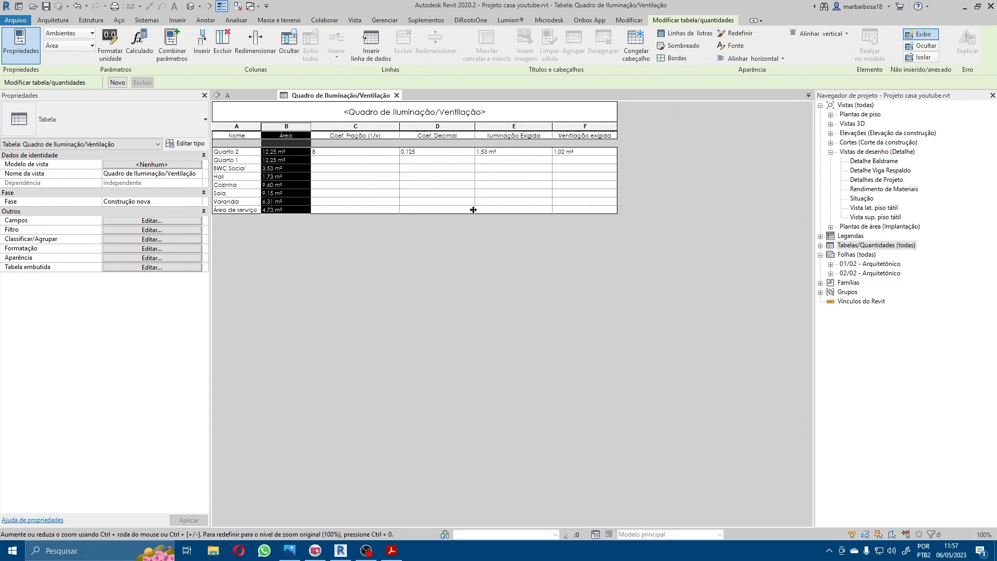
Step: Set Coef. Fração (1/x) to 8 for Quarto 1 and BWC Social
click(330, 161)
text(8)
key(Return)
text(8)
key(Return)
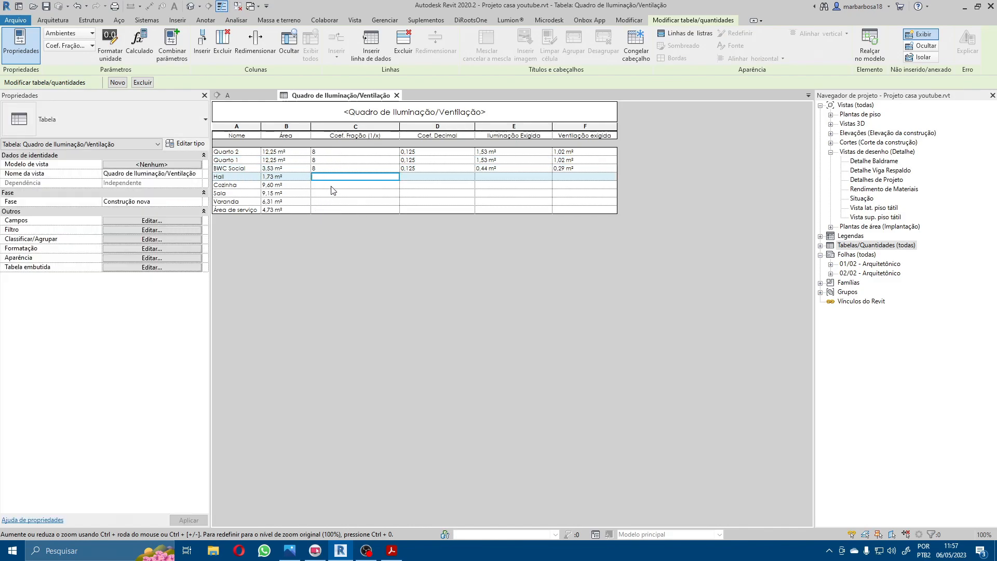
Step: Skip Hall and set Coef. Fração (1/x) to 8 for Cozinha and Sala
click(332, 185)
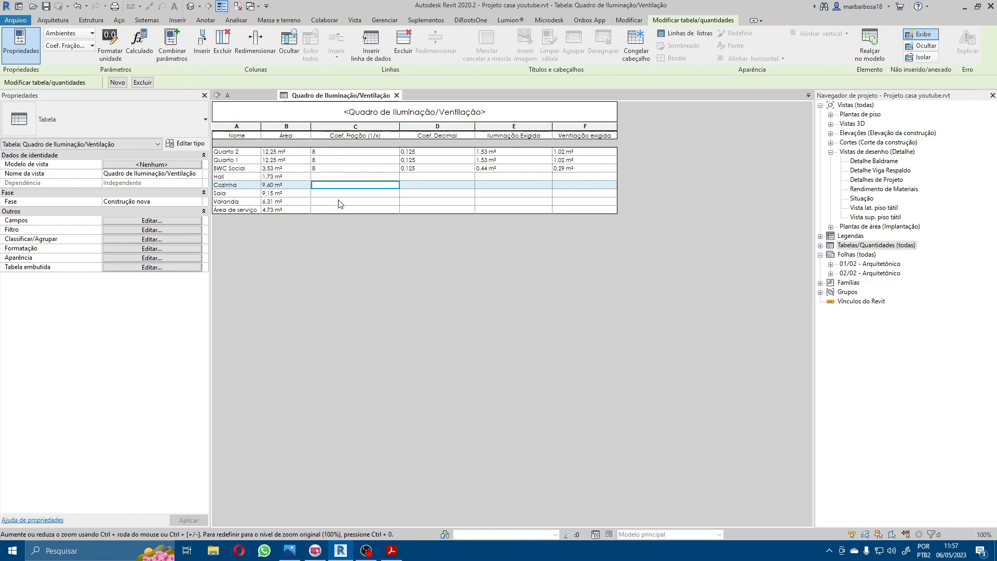
text(8)
key(Return)
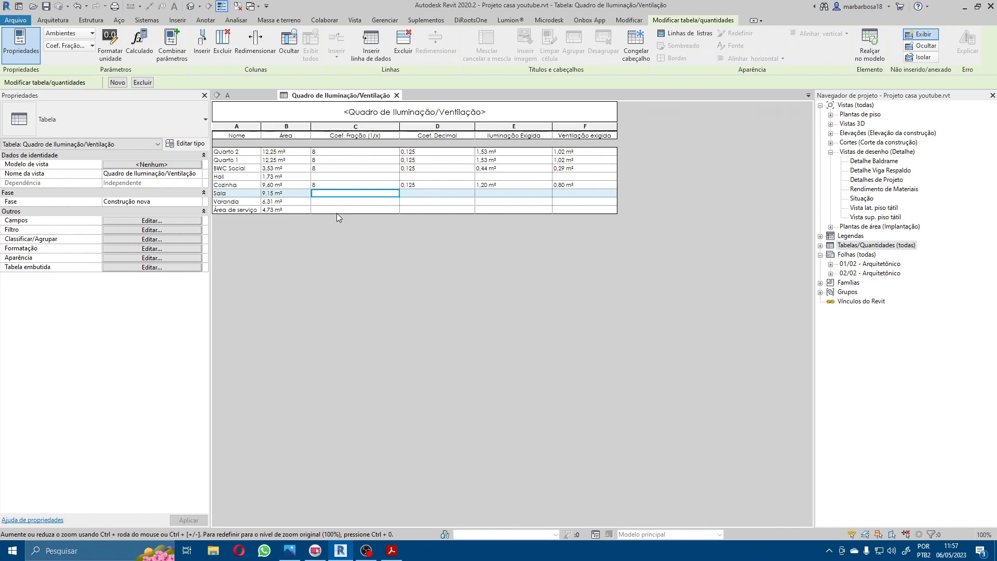
text(8)
key(Return)
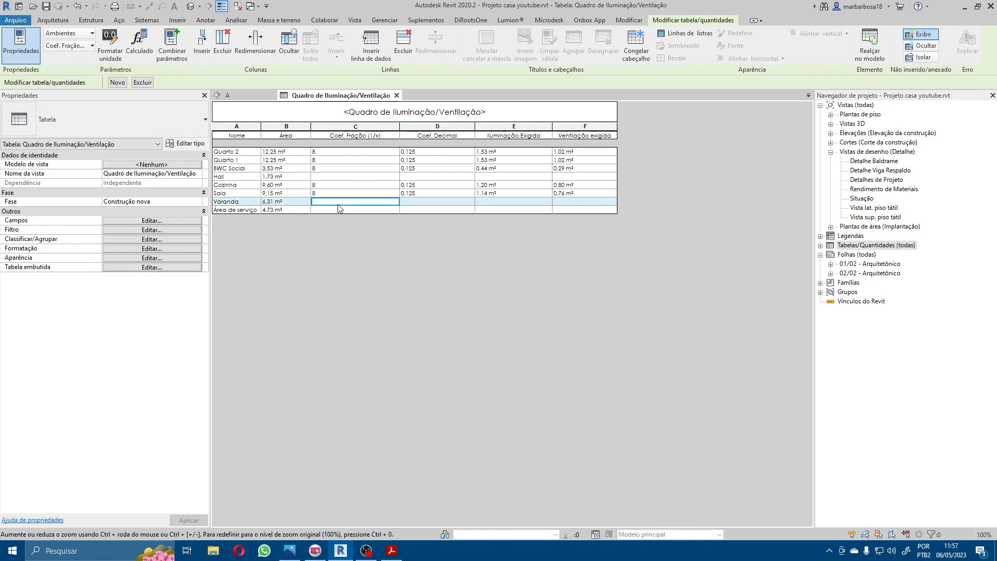
Step: Leave Varanda empty, set Coef. Fração (1/x) to 10 for Área de serviço, and review the calculated areas
click(335, 208)
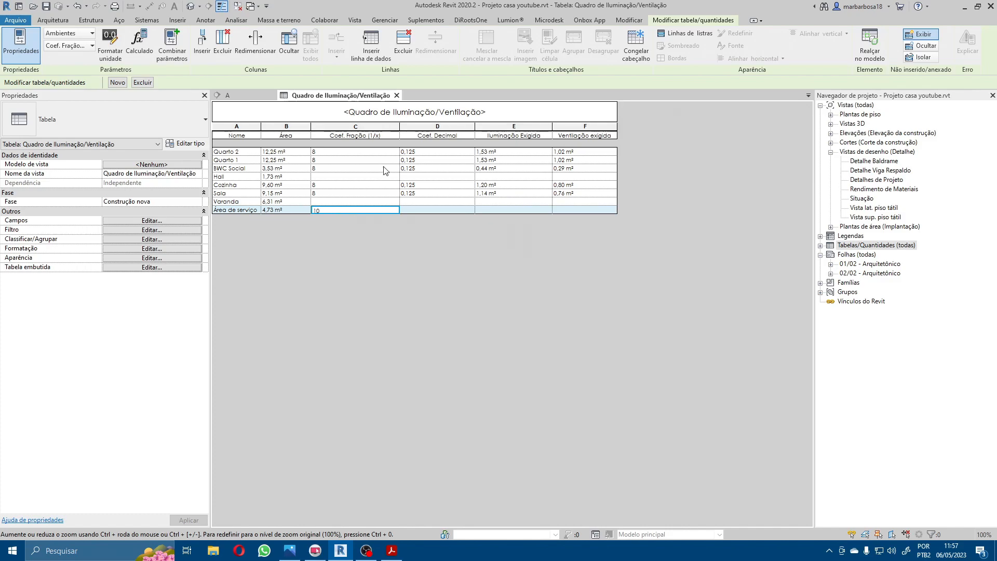
key(Return)
click(345, 201)
click(326, 211)
click(353, 193)
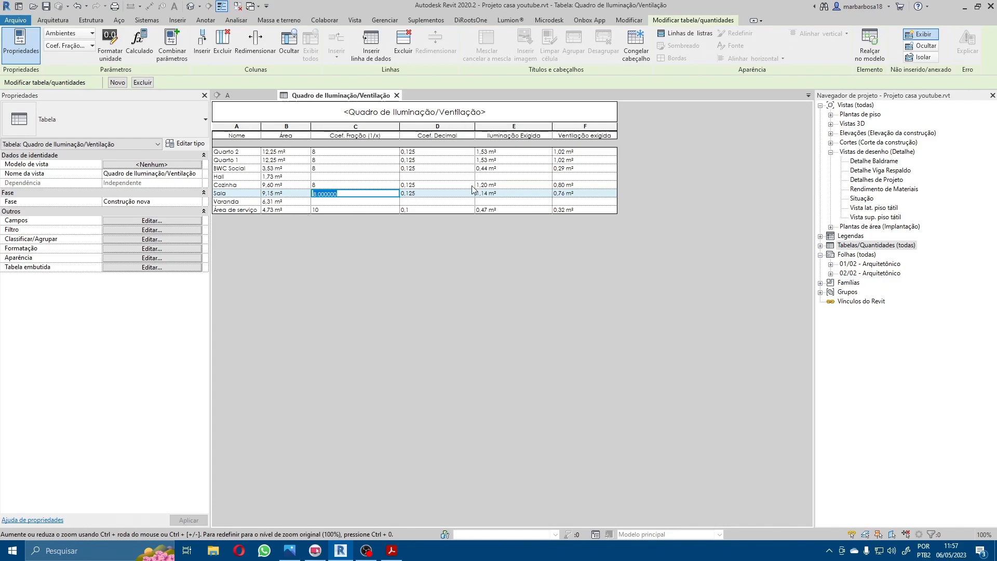
click(572, 209)
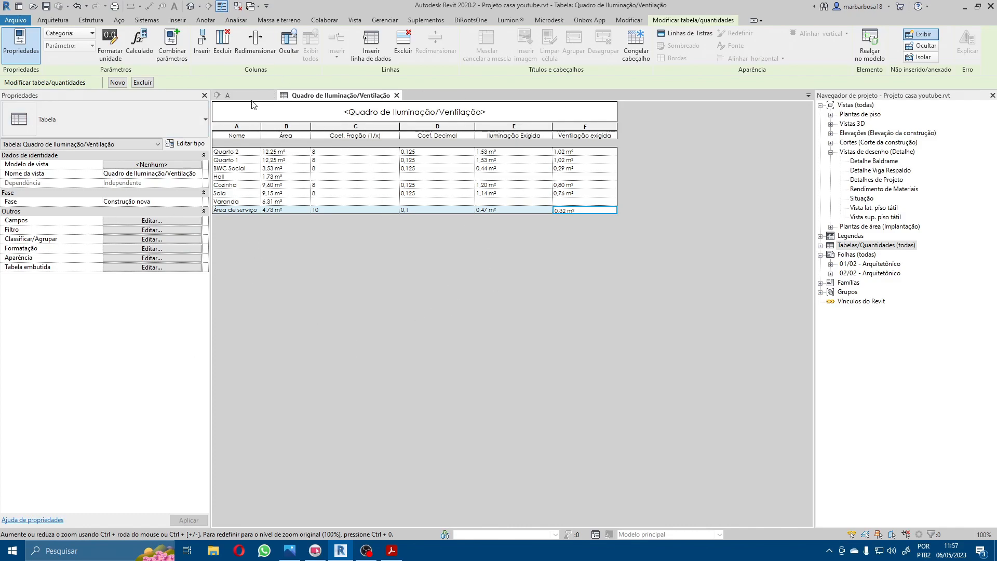
Step: Start a new project parameter for the schedule named "Esquadrias no ambiente" with parameter type Texto
click(146, 220)
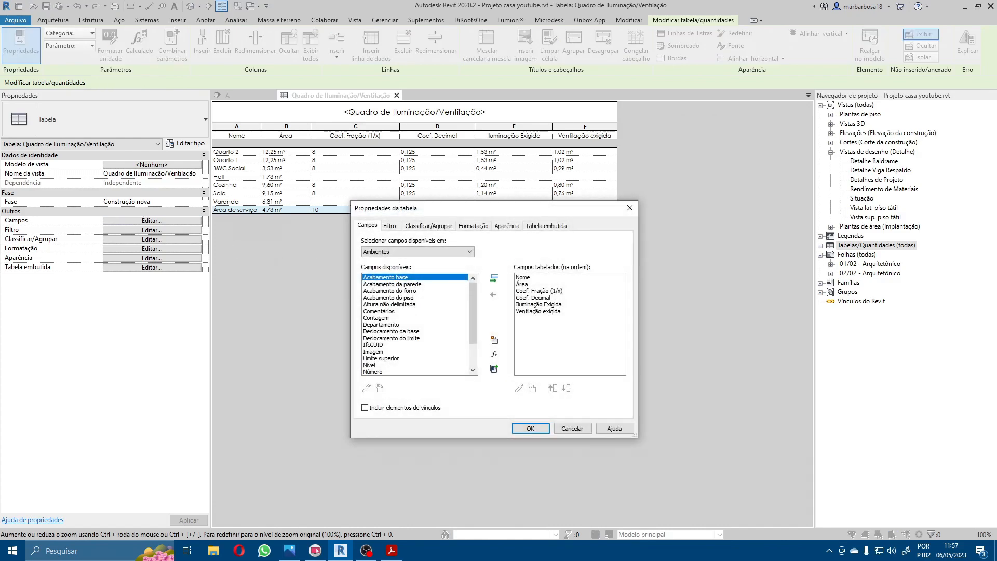
key(alt+Tab)
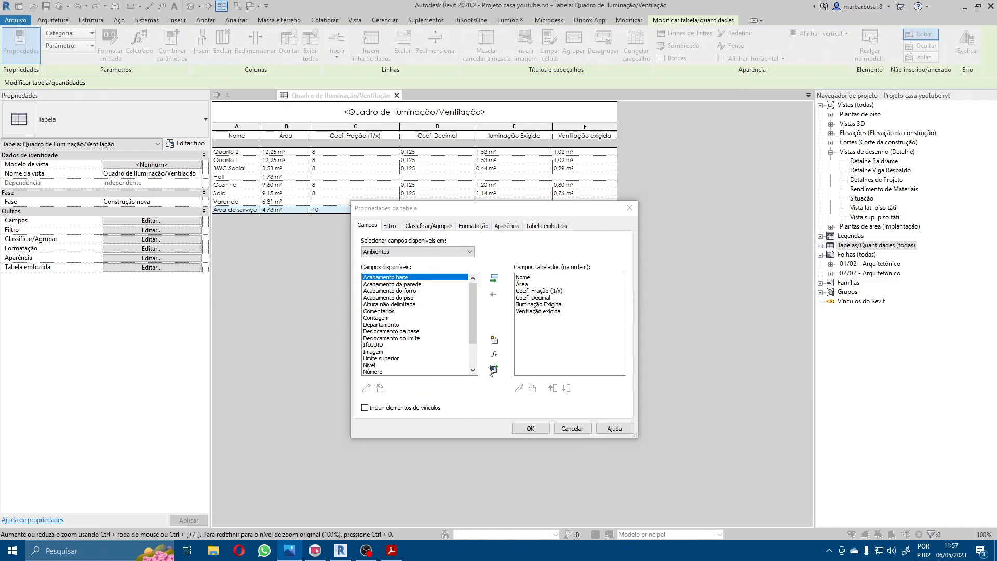
click(495, 340)
text(Esquadrias no ambiente)
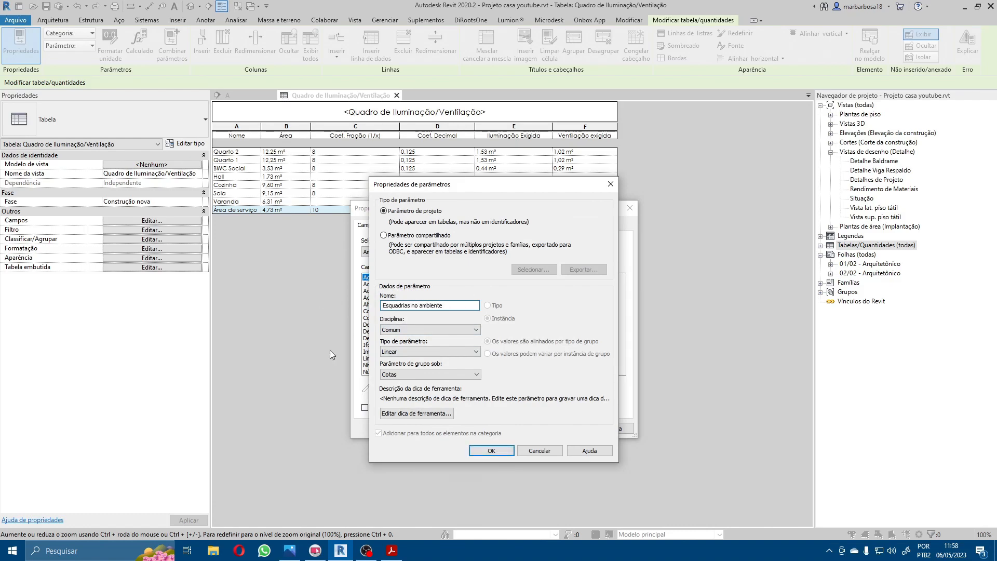
click(406, 354)
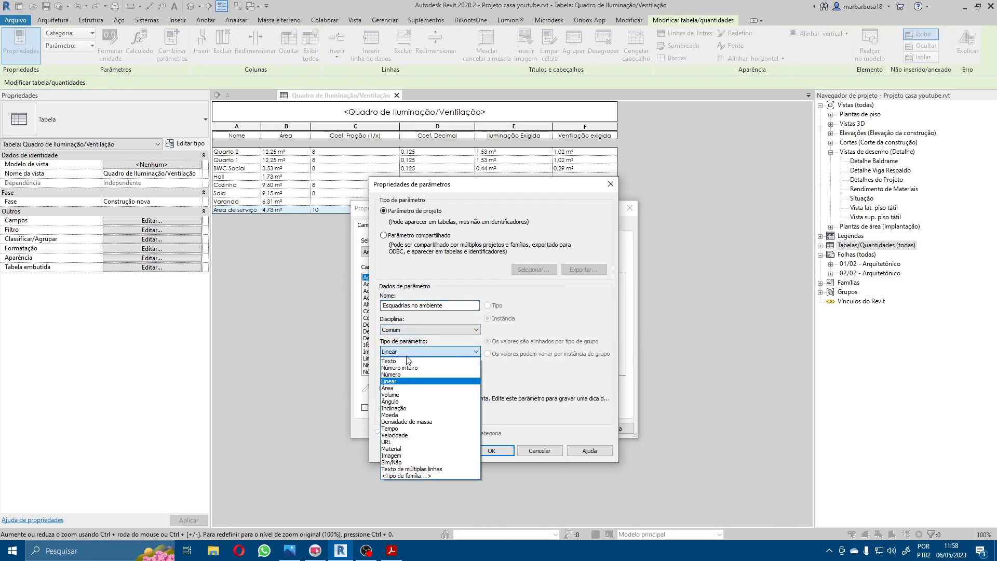
click(407, 361)
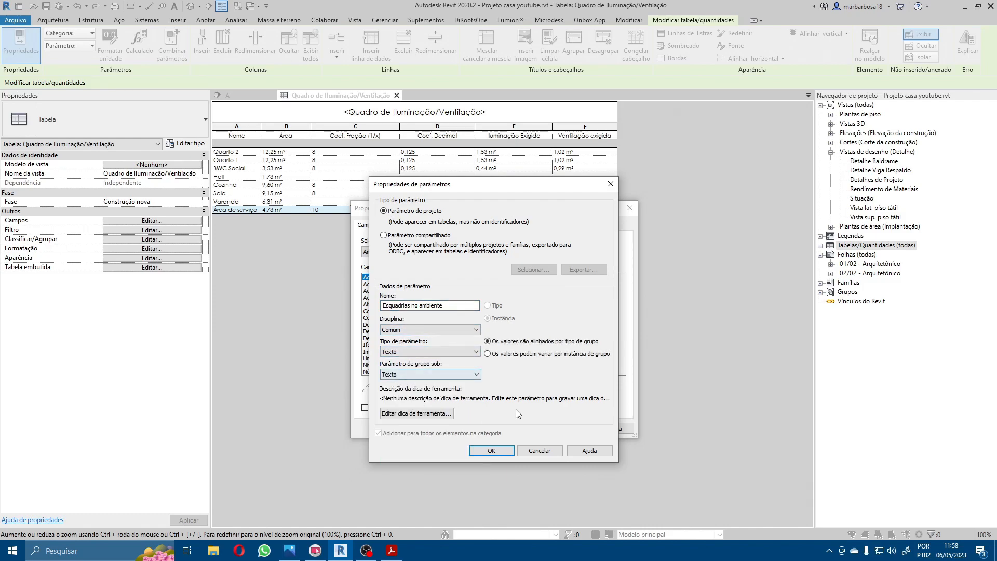
Step: Set the parameter's tooltip to "Insira os códigos das portas e janelas que estão inseridas no ambiente em questão" and add the field
click(425, 412)
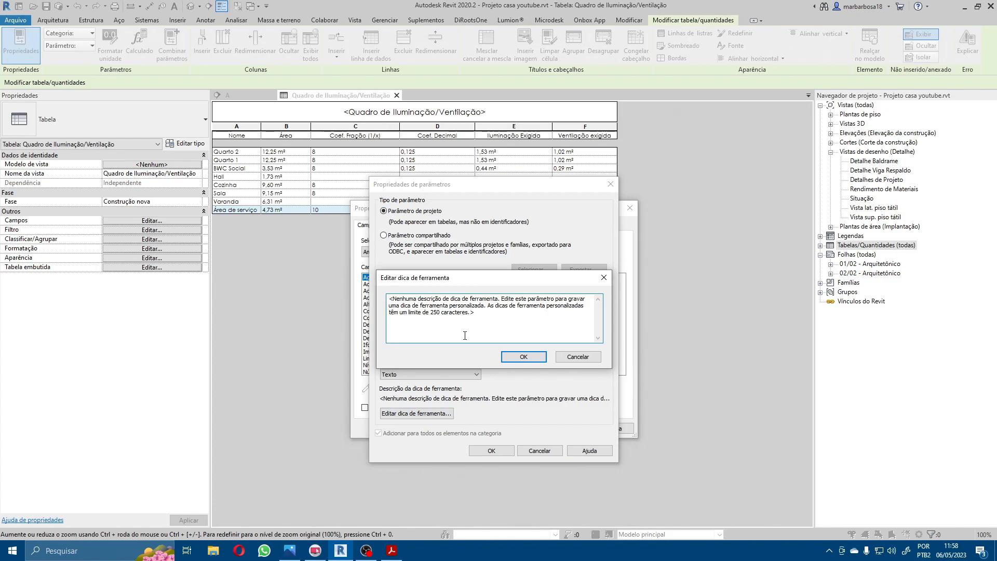
key(ctrl+a)
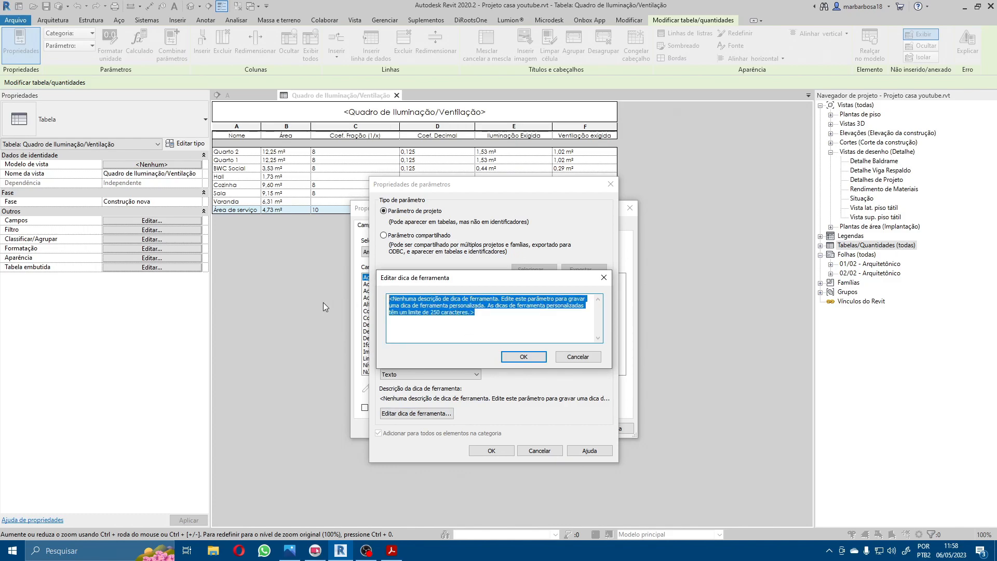
text(Insira)
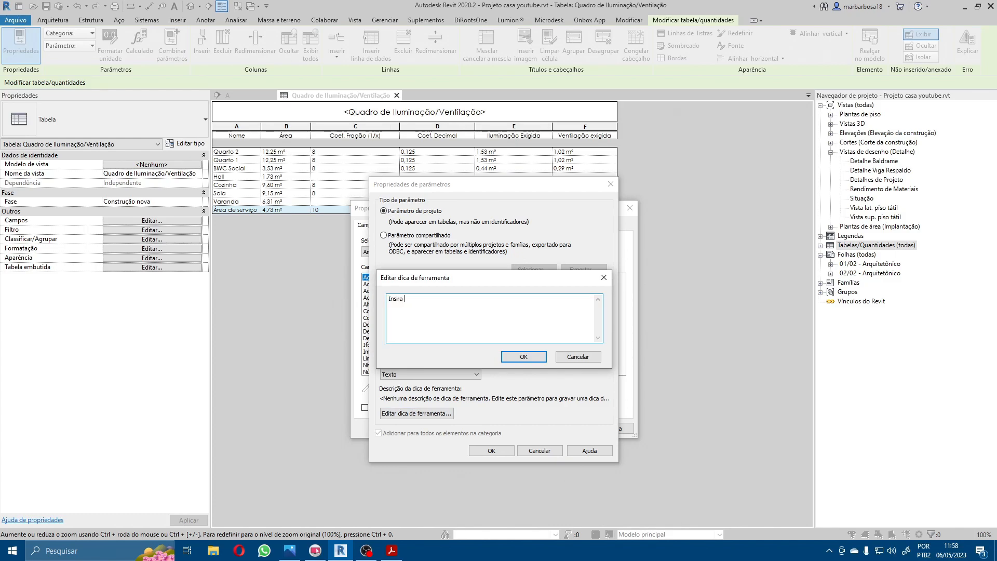
text( os códigos das portas e janelas que es)
text(tão inseri)
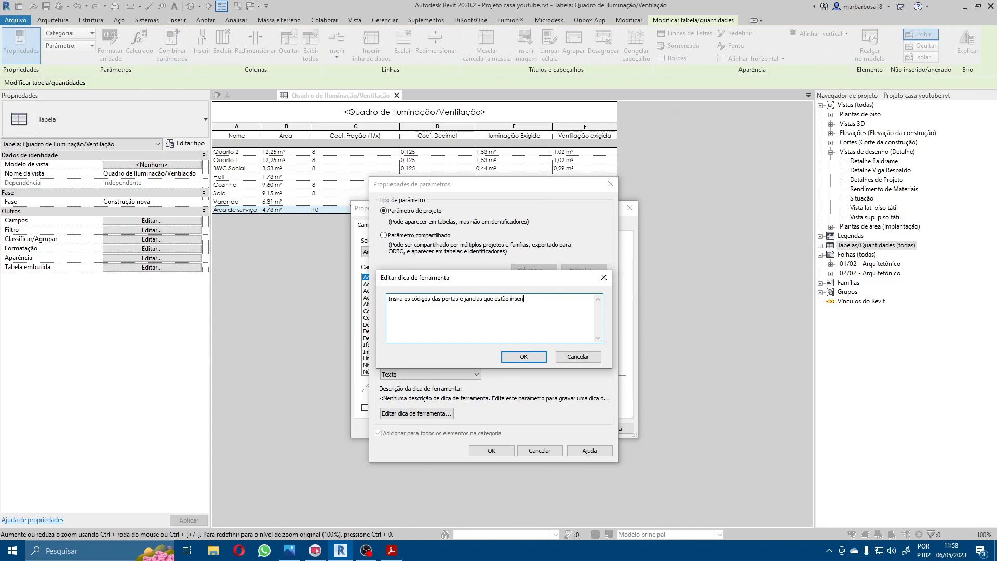
text(das no ambiente em questão)
click(531, 361)
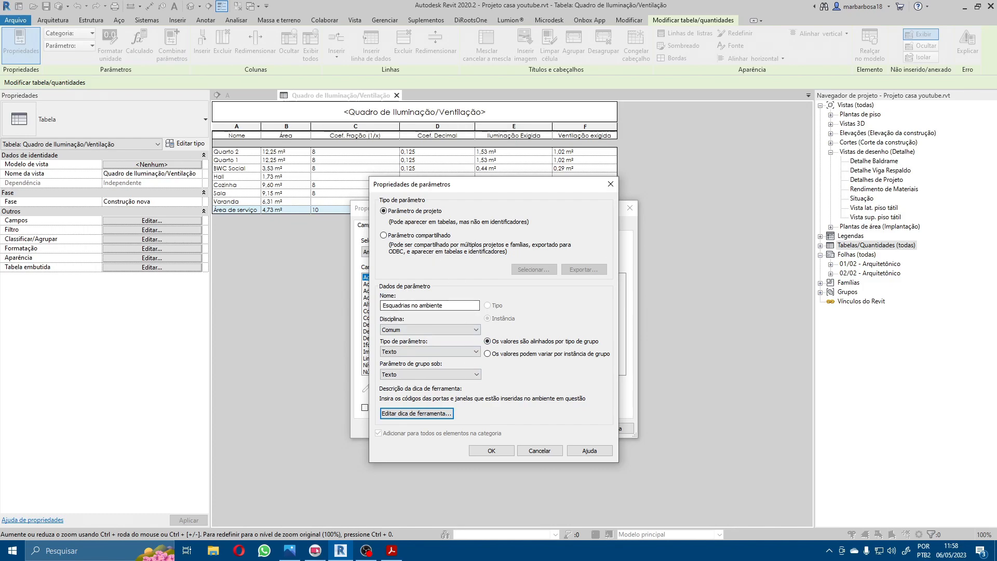
click(492, 452)
Step: Start another project parameter for the schedule named "Iluminação Projetada" with parameter type Área
key(alt+Tab)
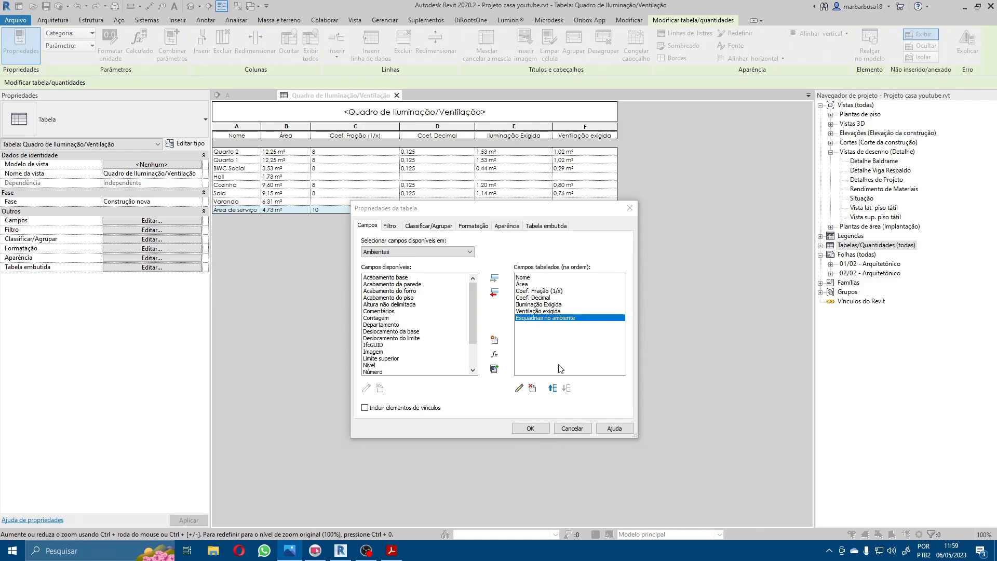
click(491, 251)
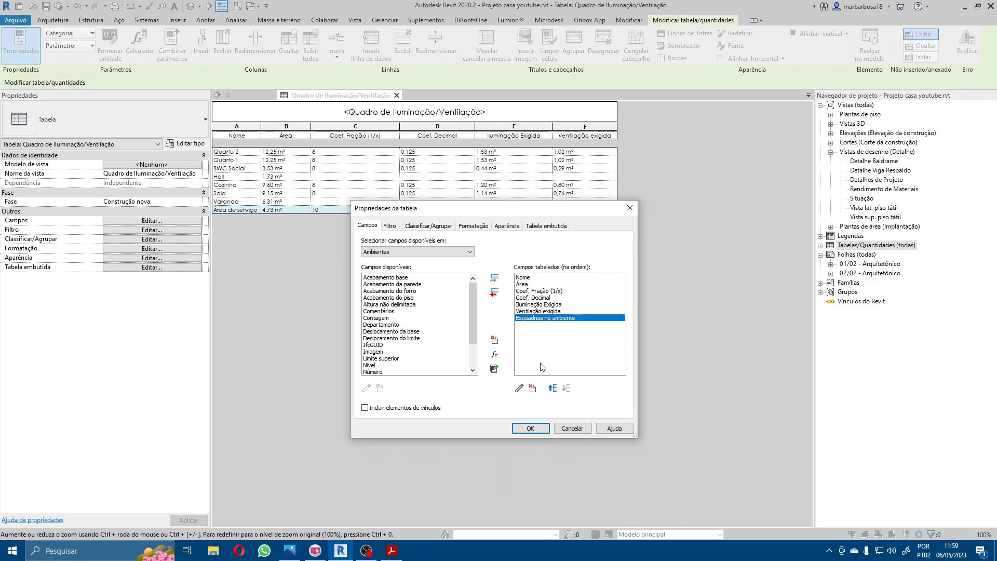
click(495, 340)
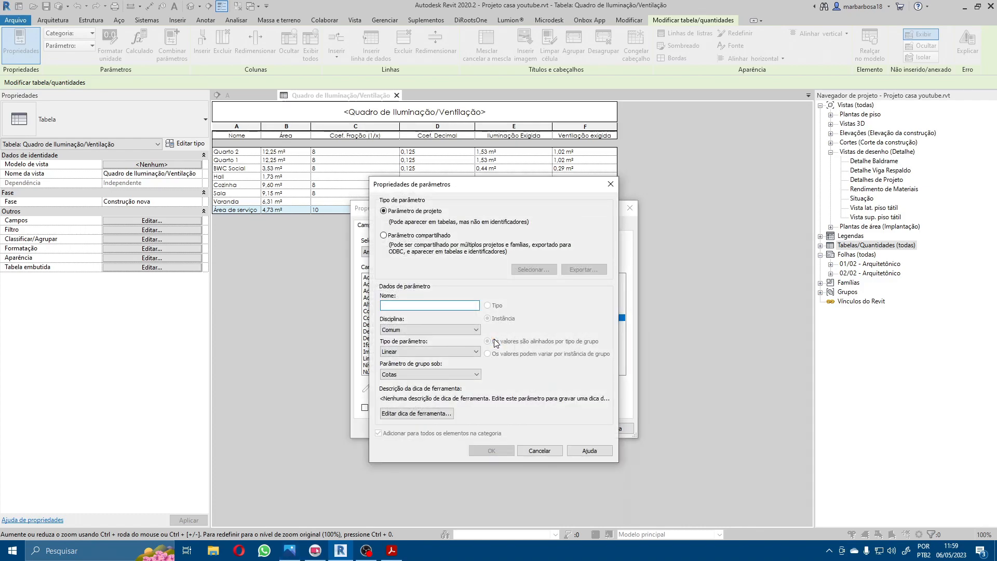
text(Iluminação projetada)
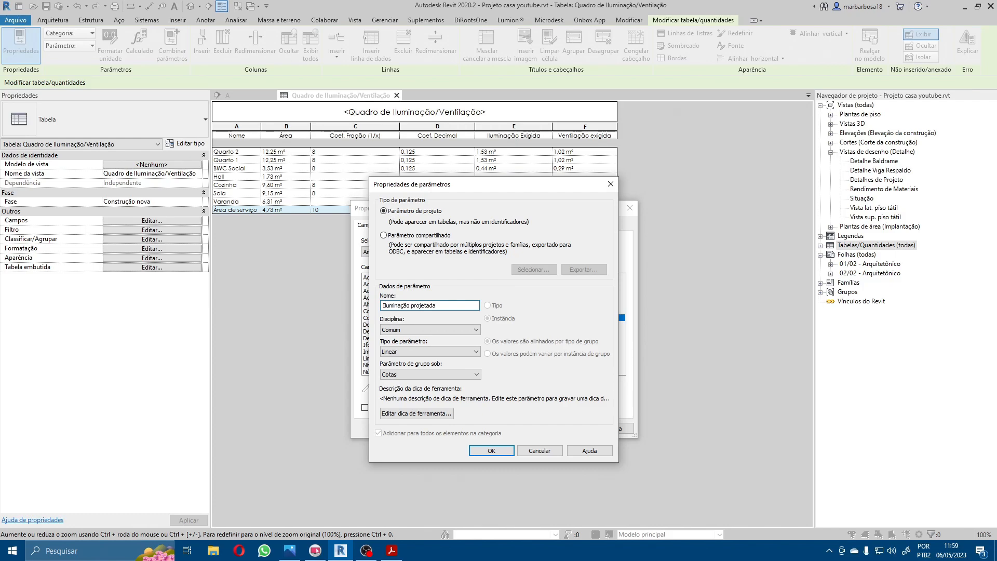
key(Left)
key(Delete)
text(P)
click(462, 352)
click(404, 389)
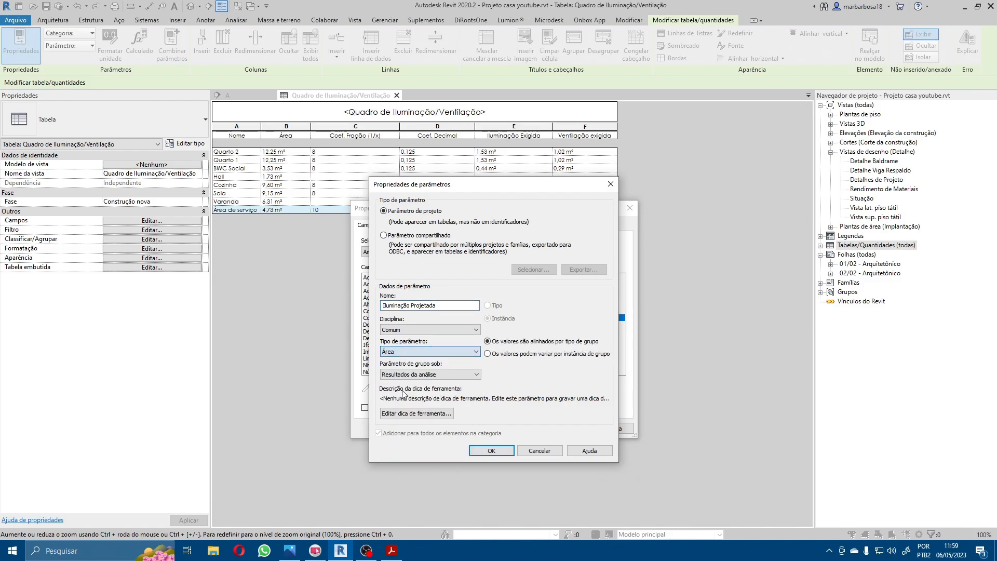
Step: Group the Iluminação Projetada parameter under Texto and add it to the scheduled fields
click(425, 375)
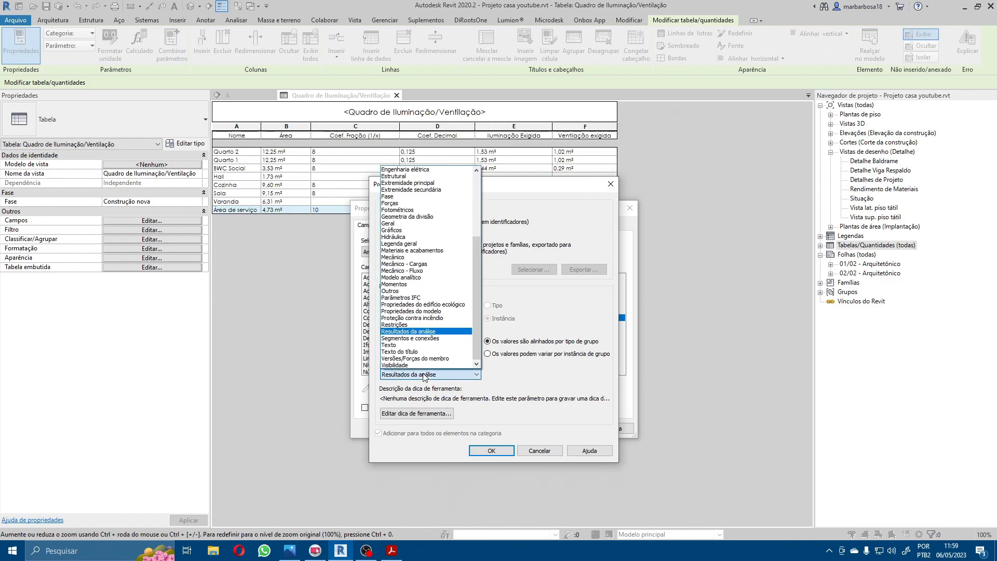
drag(478, 273, 474, 192)
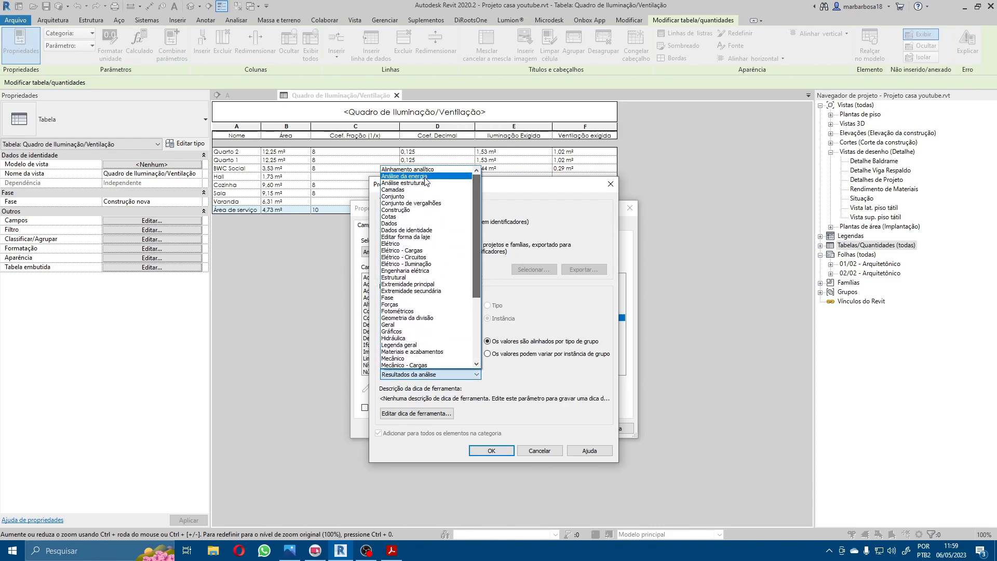
key(t)
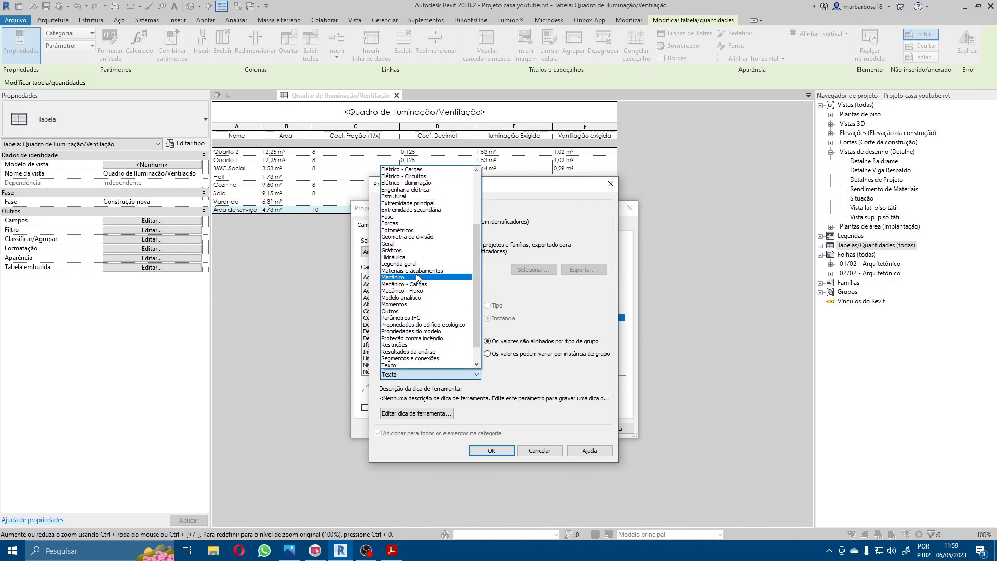
click(424, 365)
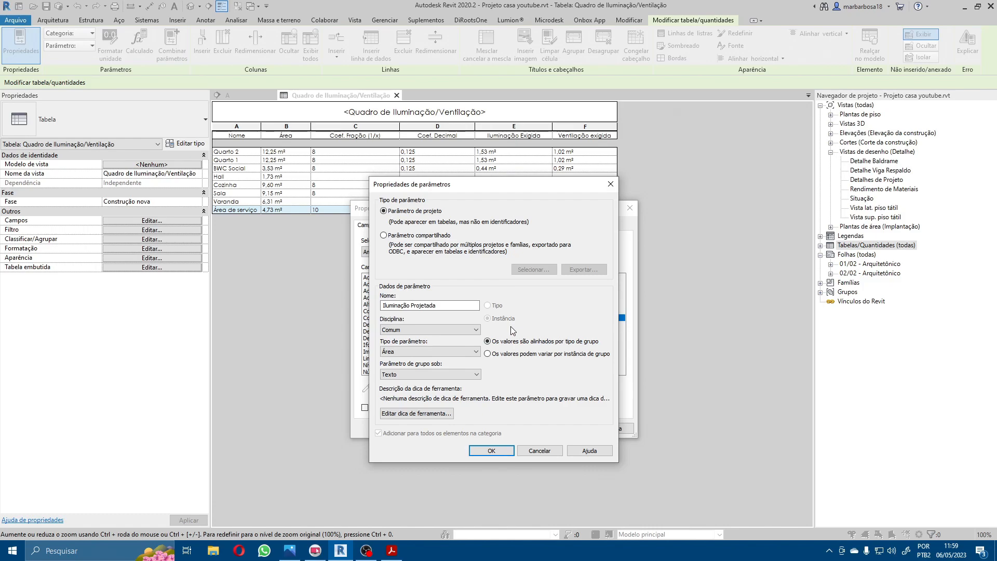
click(490, 451)
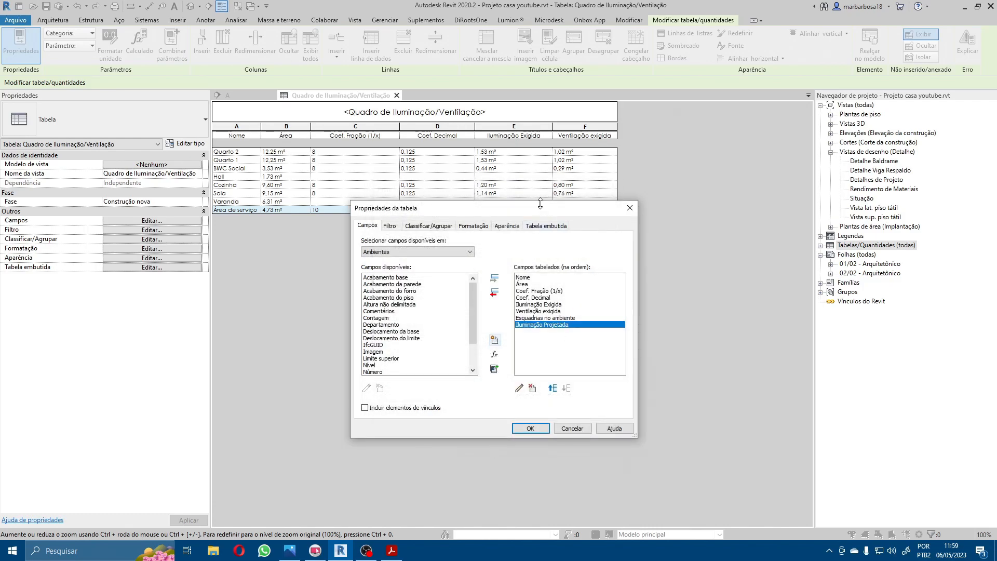
Step: Define a calculated value named "Ventilação Projetada" with the formula Iluminação Projetada * (2/3) and try to confirm it as Número
drag(543, 213, 564, 201)
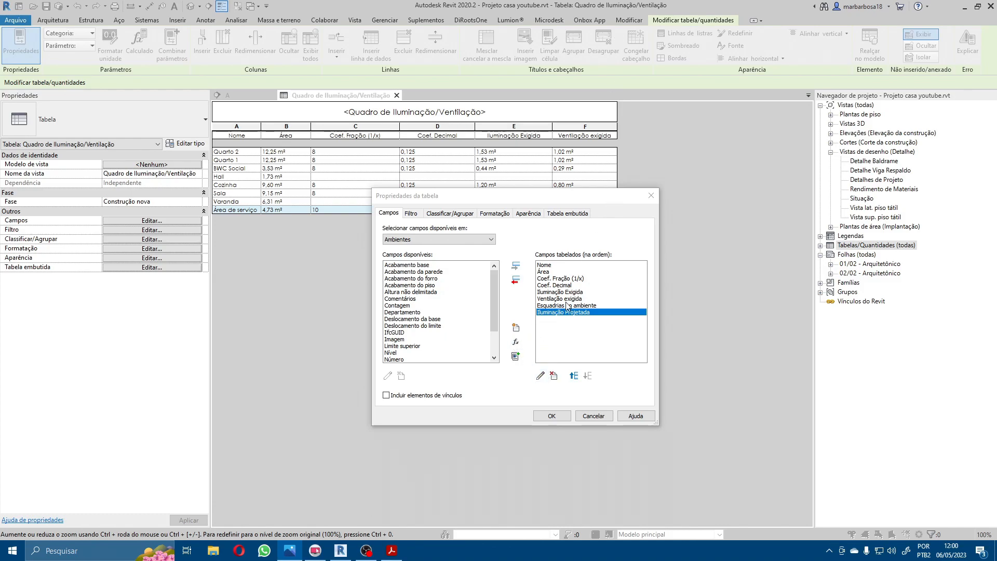
click(517, 342)
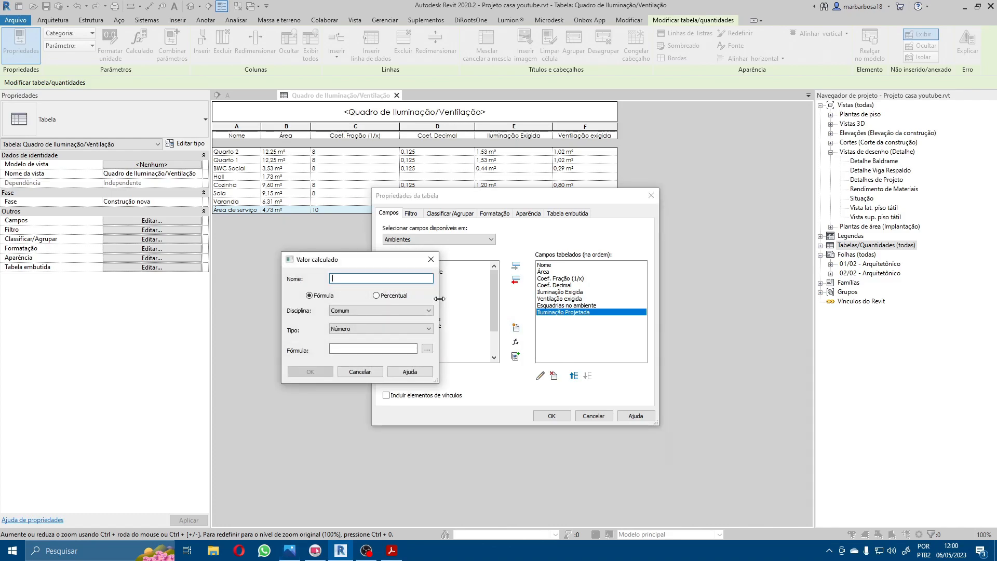
click(427, 349)
click(335, 324)
click(346, 390)
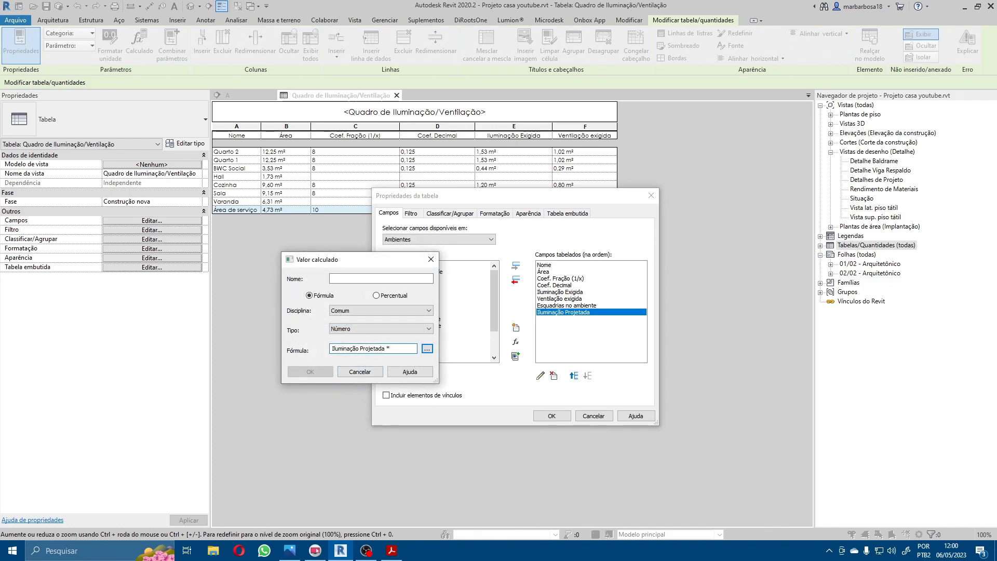
text(3)
double_click(370, 348)
click(364, 278)
text(V)
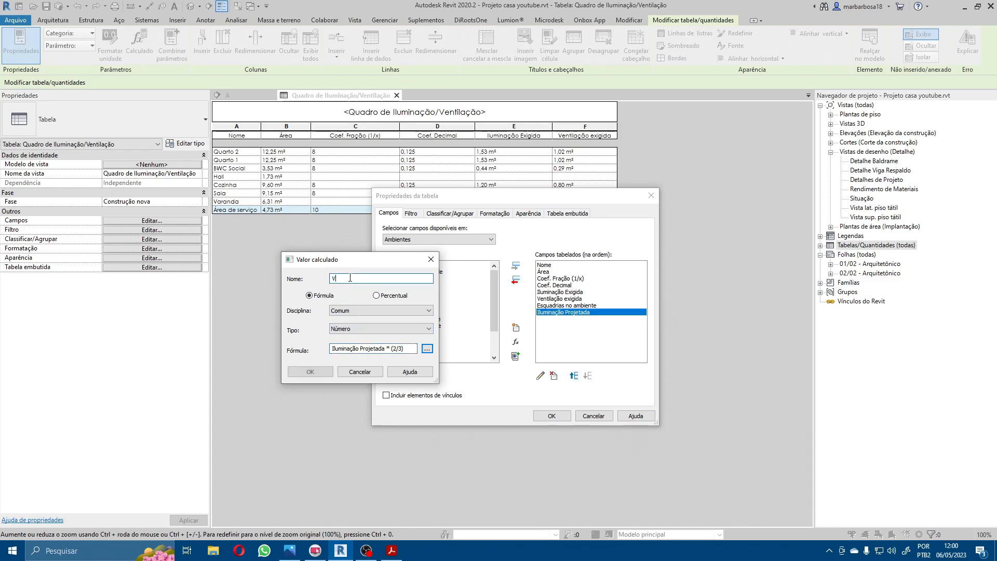
text(entilação Projetada)
click(306, 372)
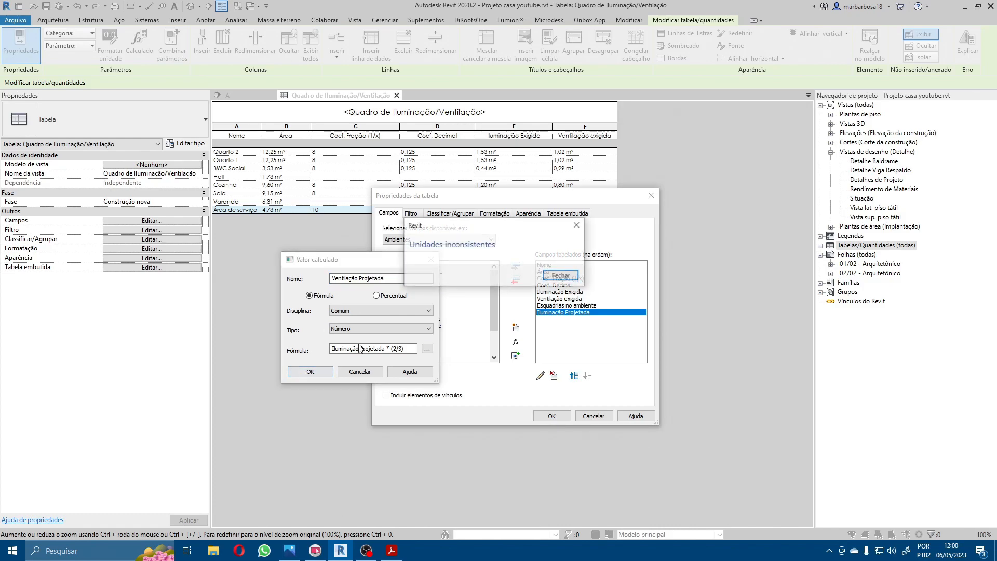
click(559, 275)
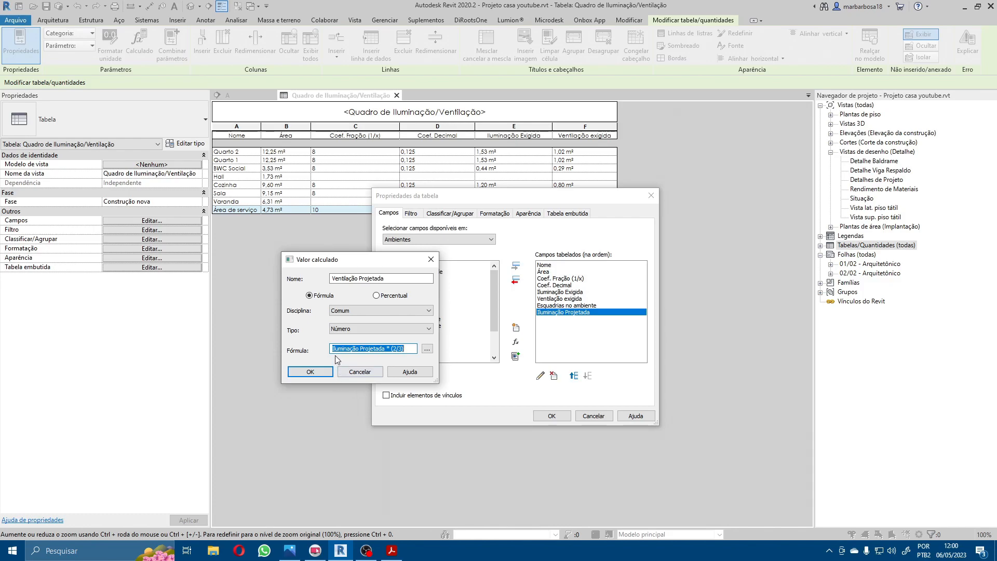
Step: Set the Ventilação Projetada type to Área, add it as a field, and apply the schedule's field changes
click(389, 349)
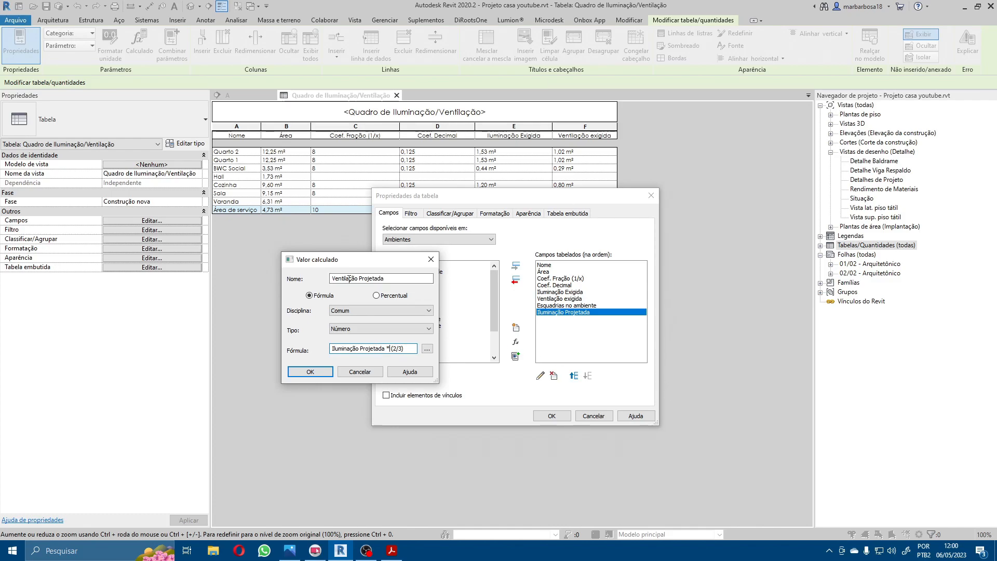
drag(360, 264, 333, 252)
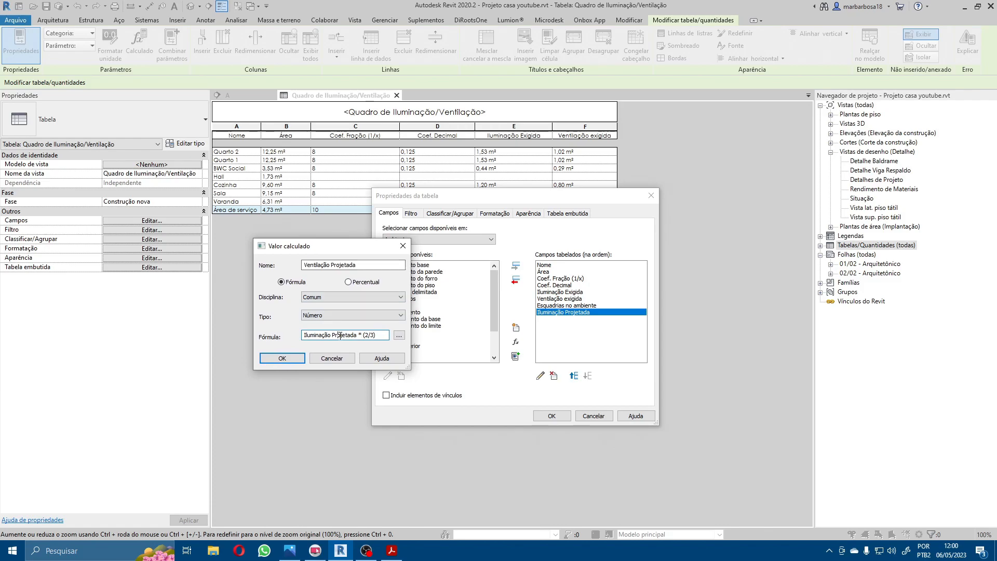
click(339, 312)
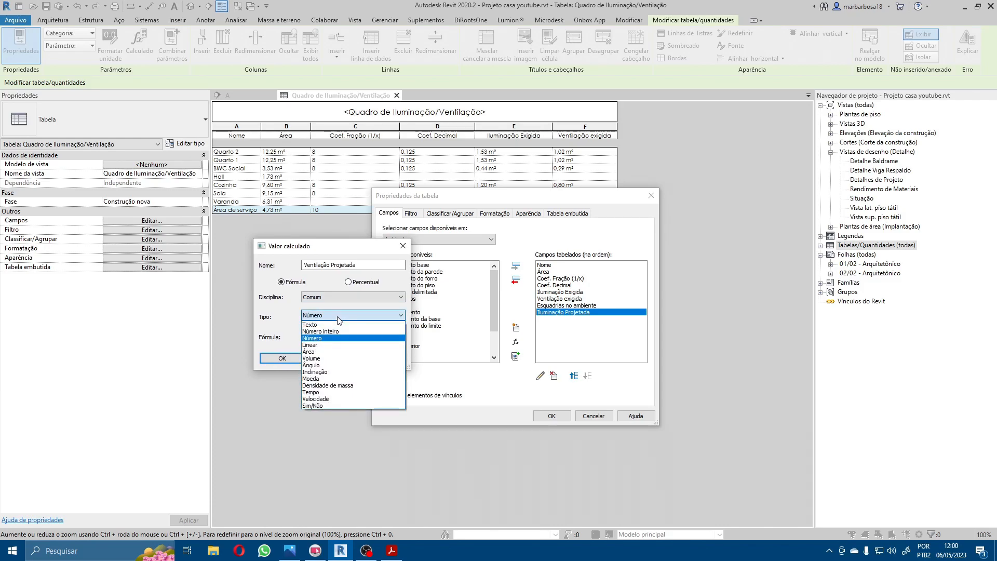
click(327, 356)
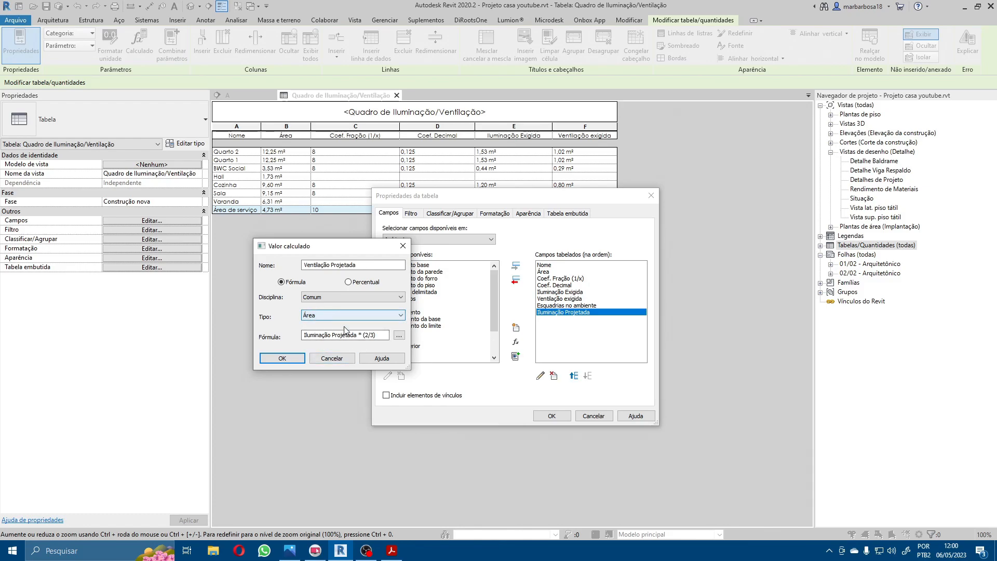
click(375, 336)
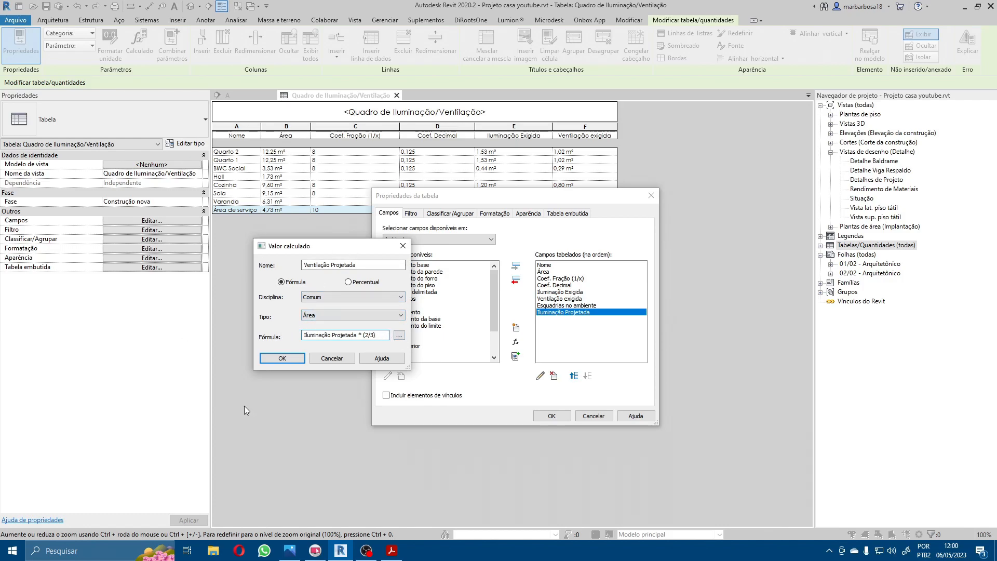
click(284, 358)
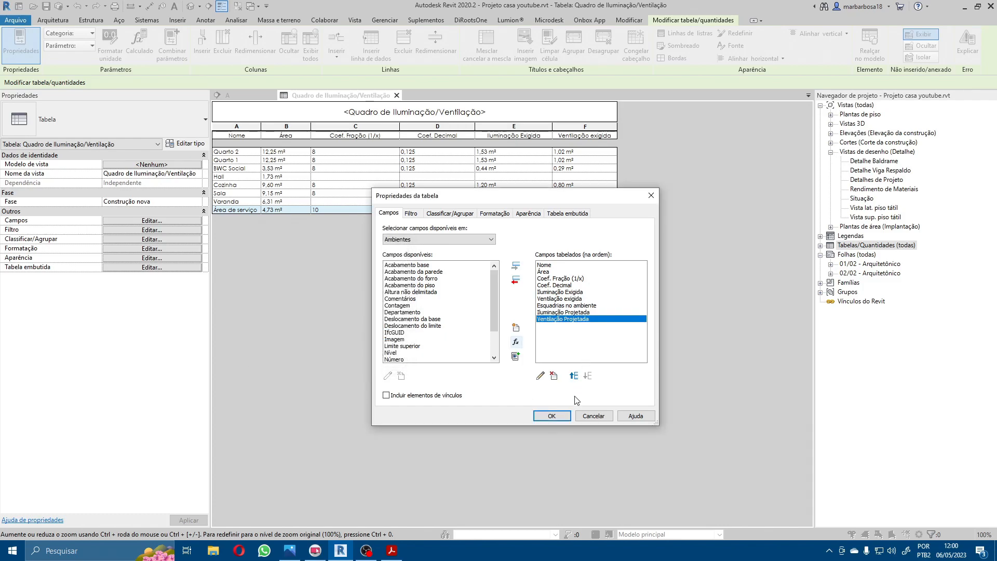
click(552, 416)
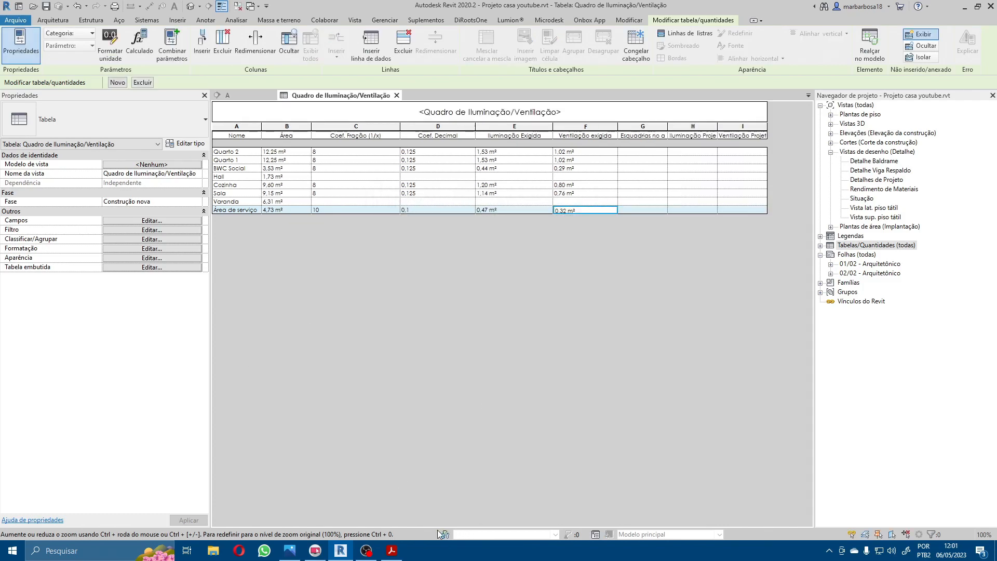
key(alt+Tab)
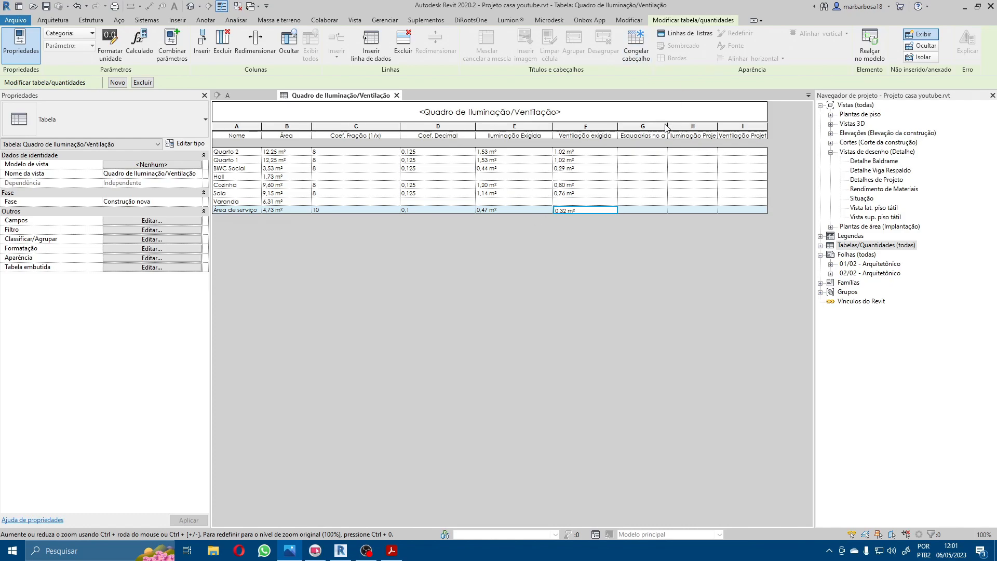
Step: Widen the Esquadrias no ambiente, Iluminação Projetada and Ventilação Projetada columns so their full headers fit
drag(667, 125, 765, 129)
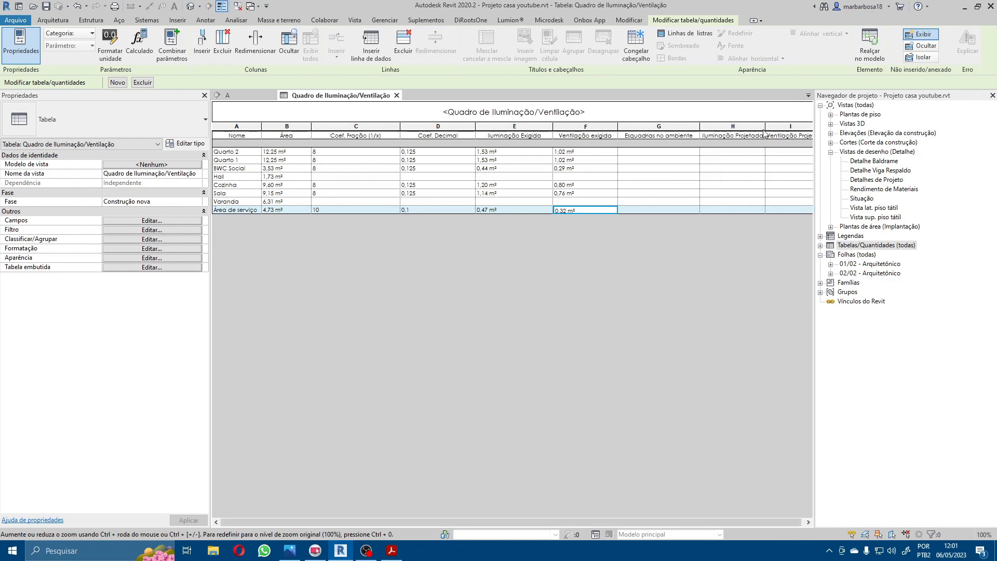
drag(815, 149, 917, 149)
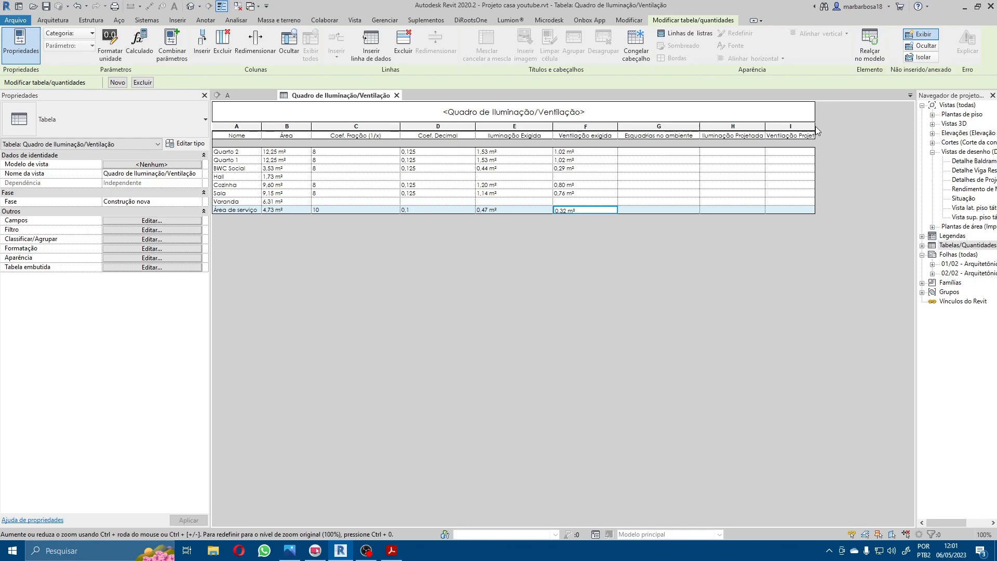
drag(815, 129, 850, 130)
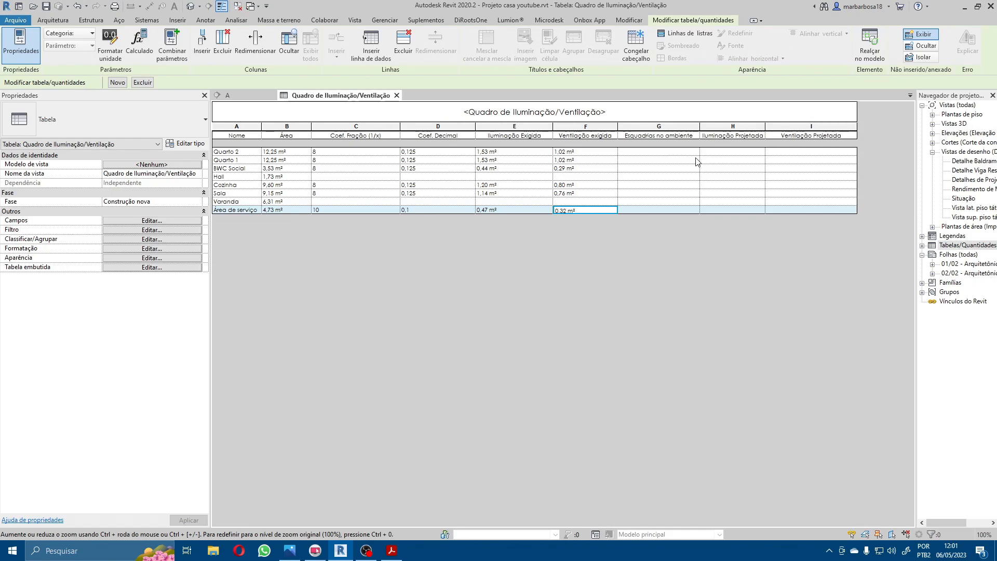
Step: Open the Planta Baixa - Legal floor plan from the project's floor plans
click(664, 151)
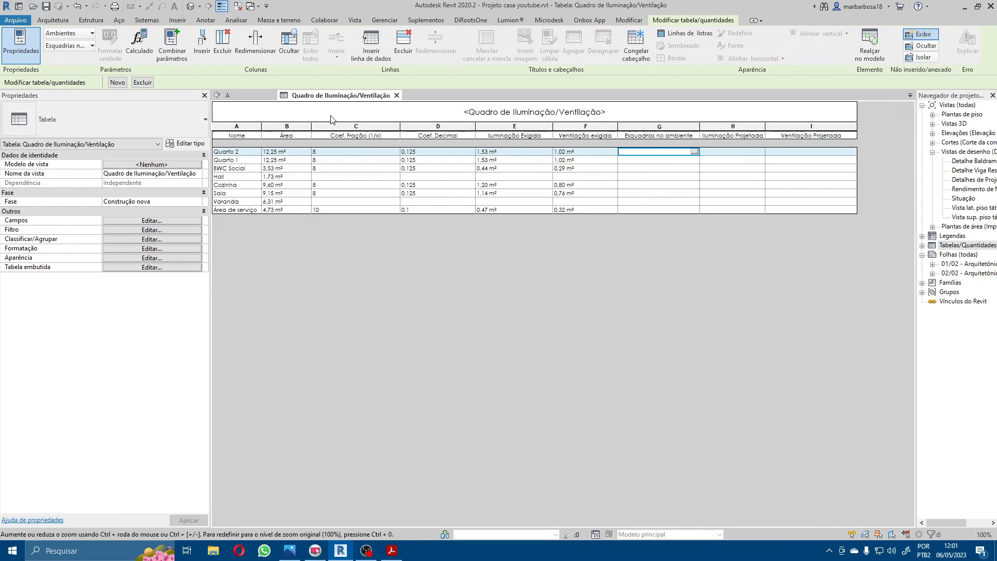
click(933, 115)
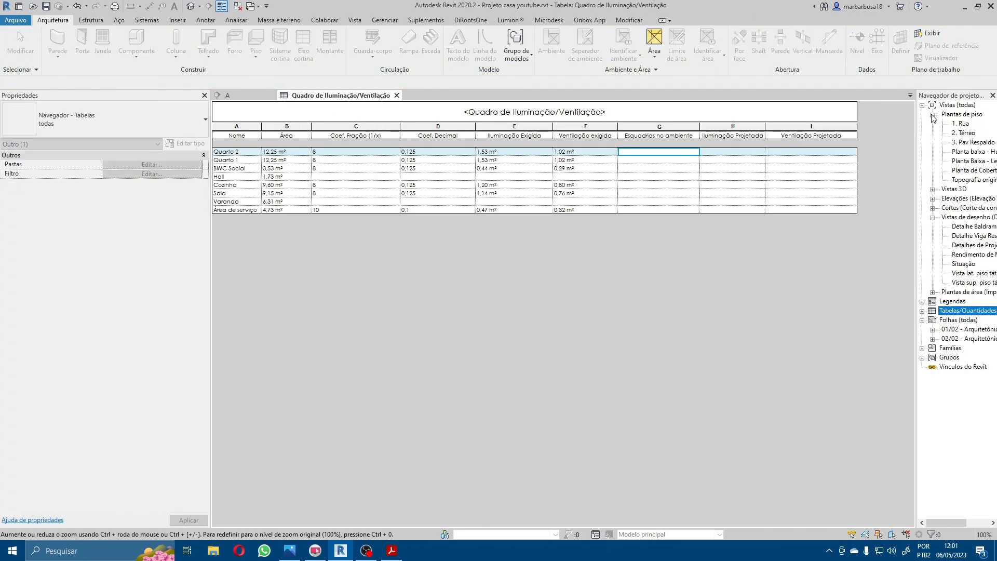
click(967, 151)
drag(916, 154, 889, 153)
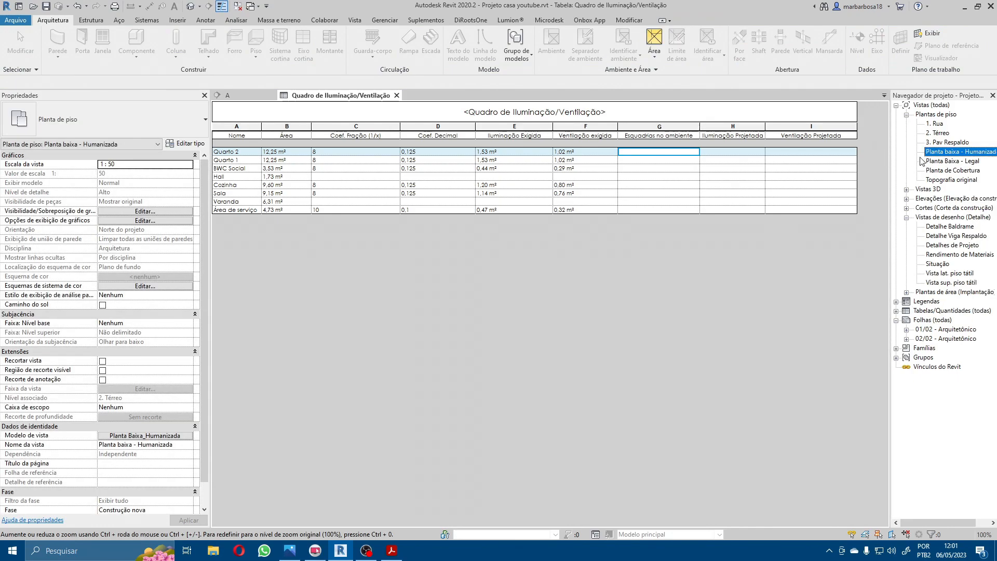
double_click(954, 161)
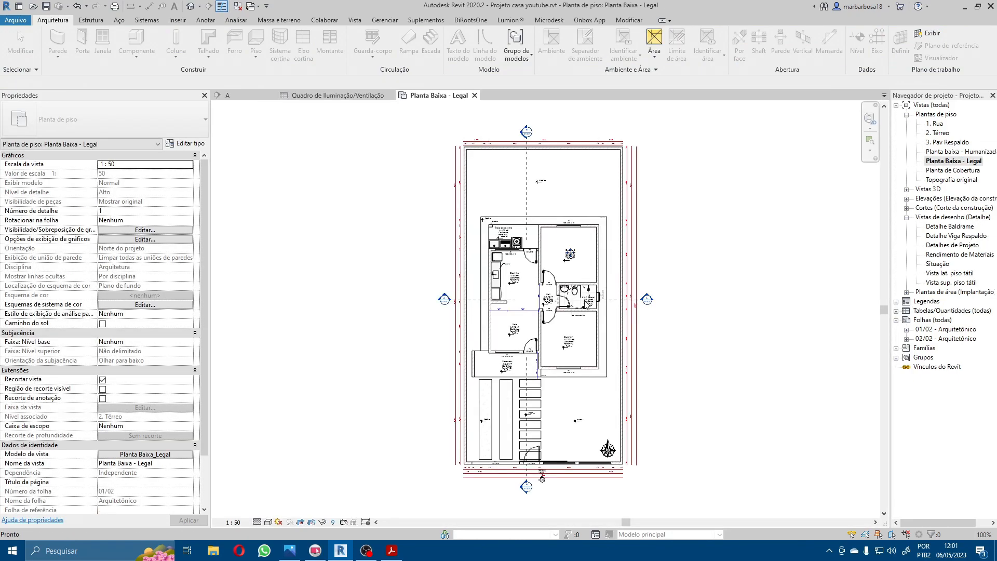
click(570, 257)
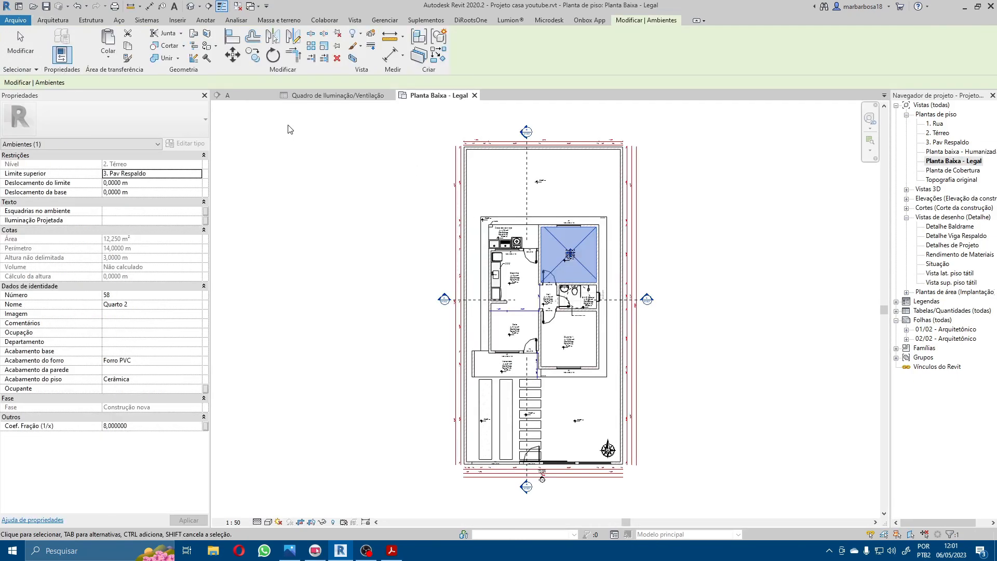
Step: Close the A view and tile the Planta Baixa - Legal plan beside the lighting and ventilation schedule
click(273, 96)
click(660, 224)
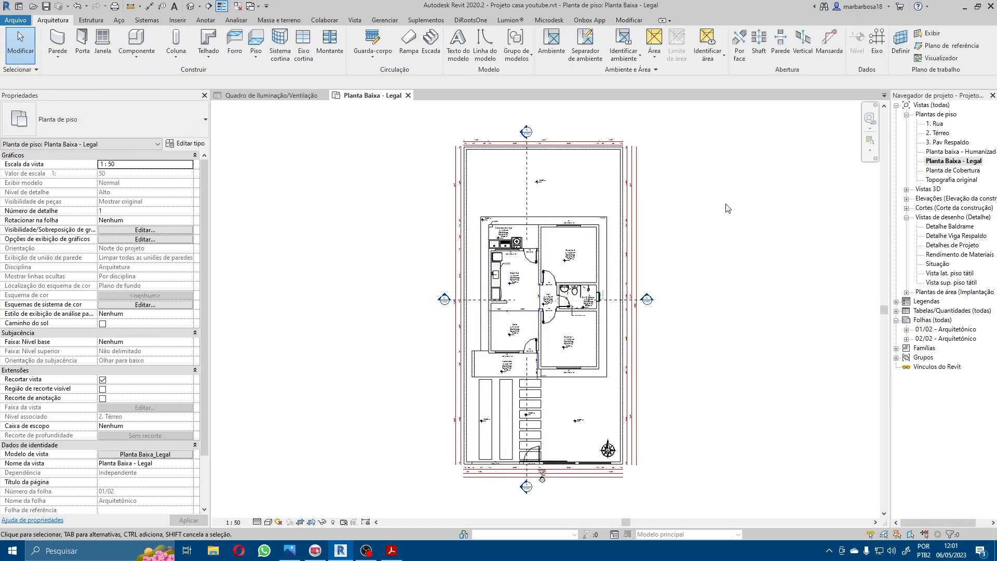
key(w)
key(t)
middle_drag(366, 242, 197, 227)
scroll(426, 260, up, 1)
middle_drag(508, 268, 503, 284)
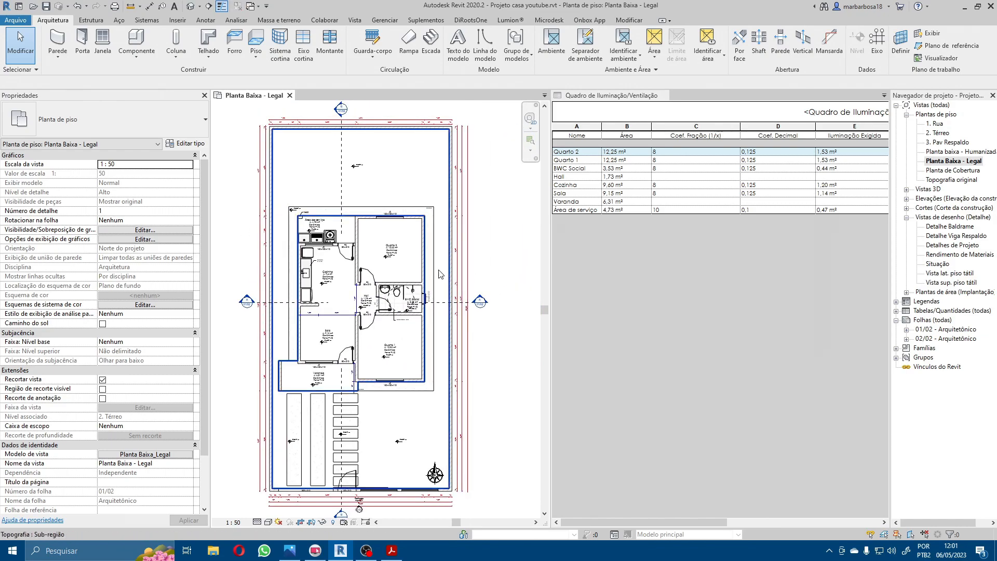
Step: Locate Quarto 2 in the plan and enter J2 as its Esquadrias no ambiente in the schedule
click(578, 154)
drag(719, 521, 845, 510)
scroll(387, 220, up, 5)
scroll(435, 235, up, 1)
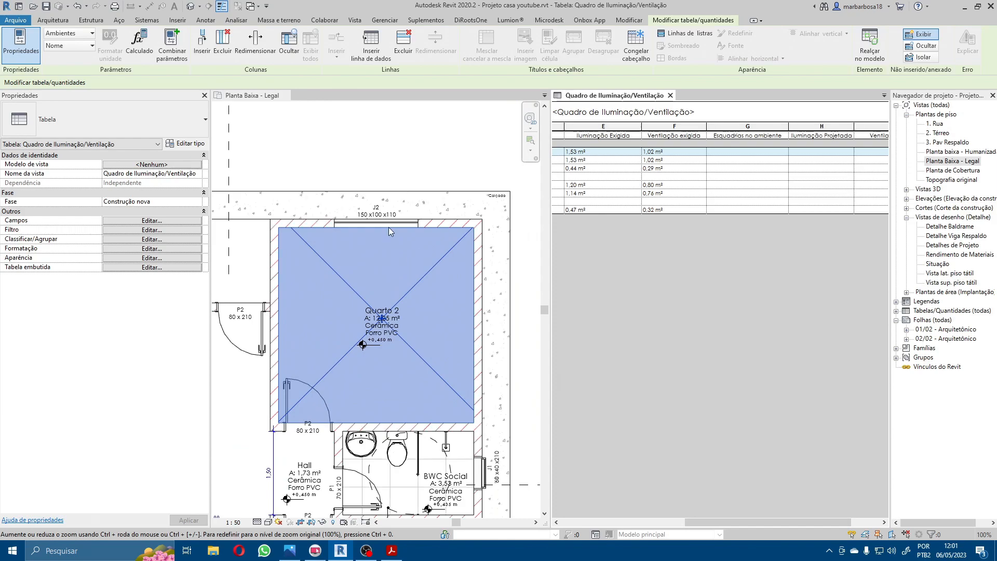
click(758, 151)
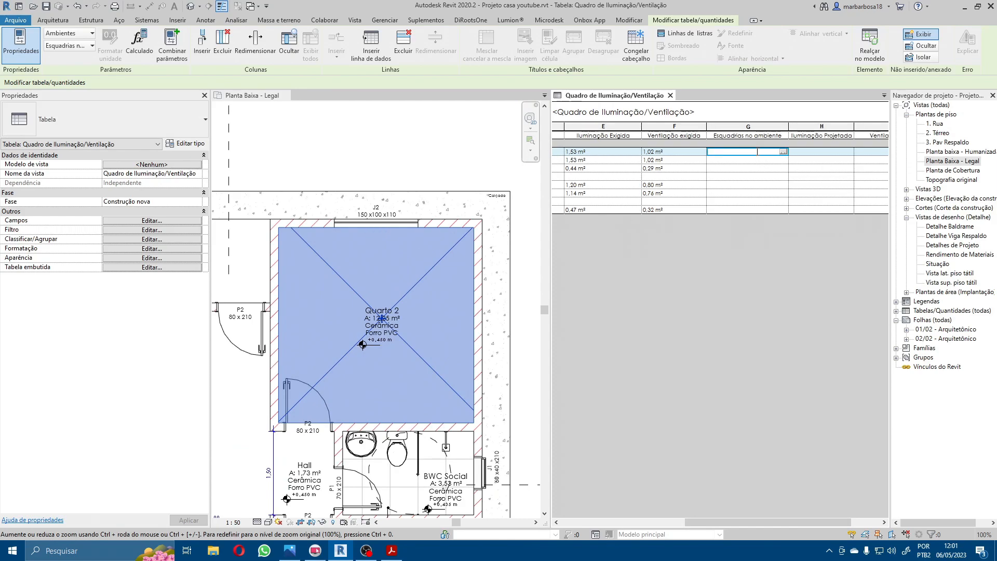
text(J2)
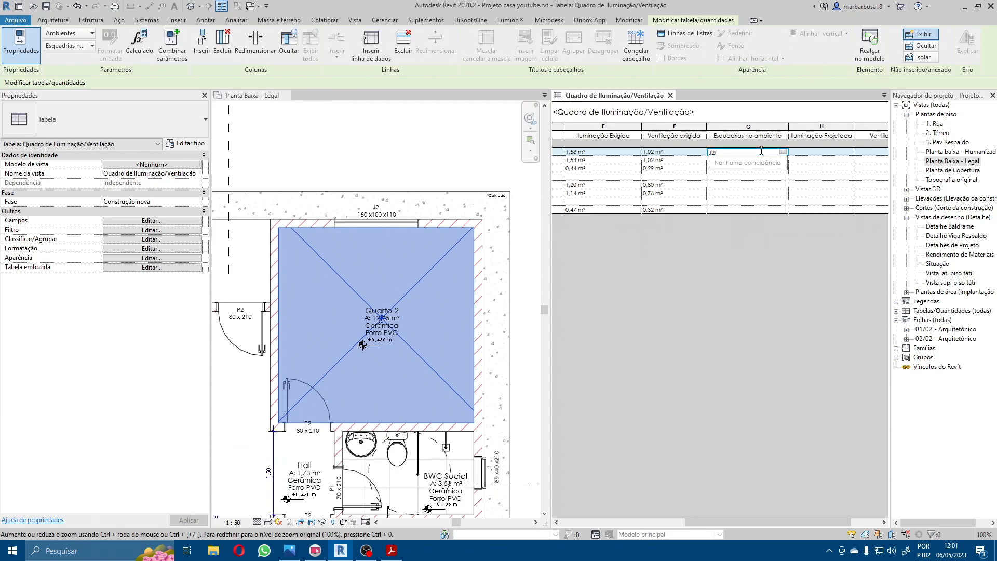
key(Return)
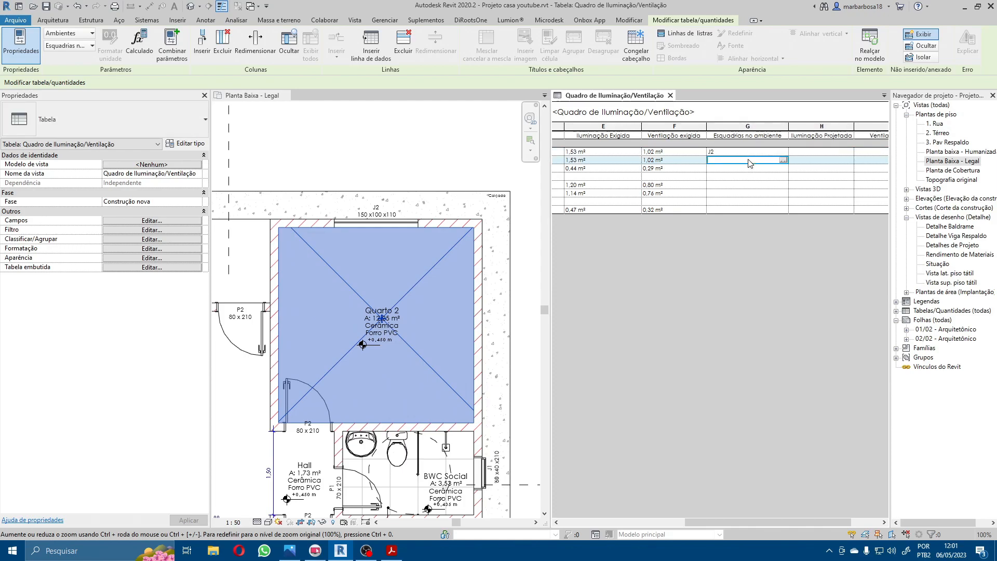
Step: Fill in Esquadrias no ambiente with J2 for Quarto 1 and J1 for BWC Social
scroll(483, 322, down, 2)
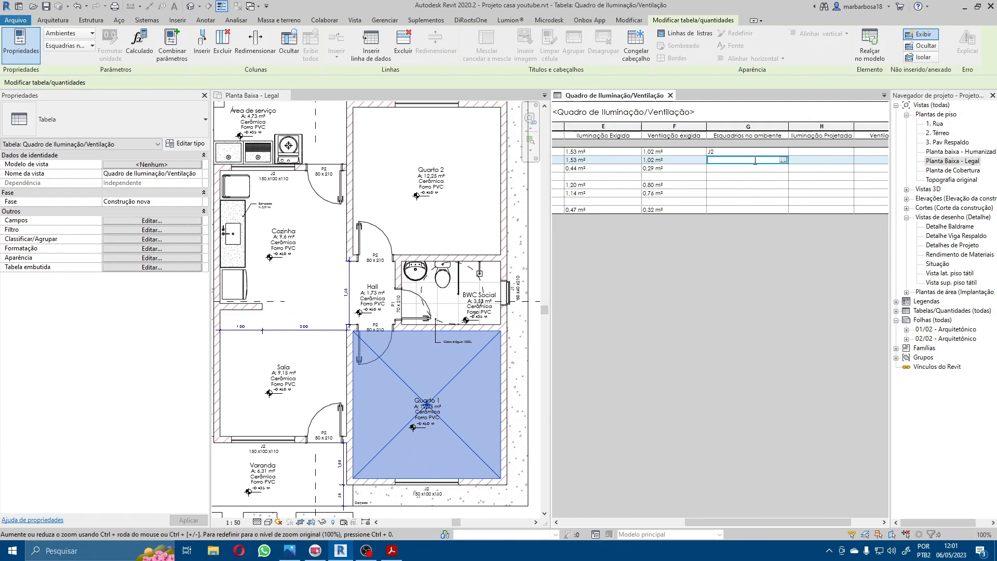
text(J2)
key(Return)
key(Return)
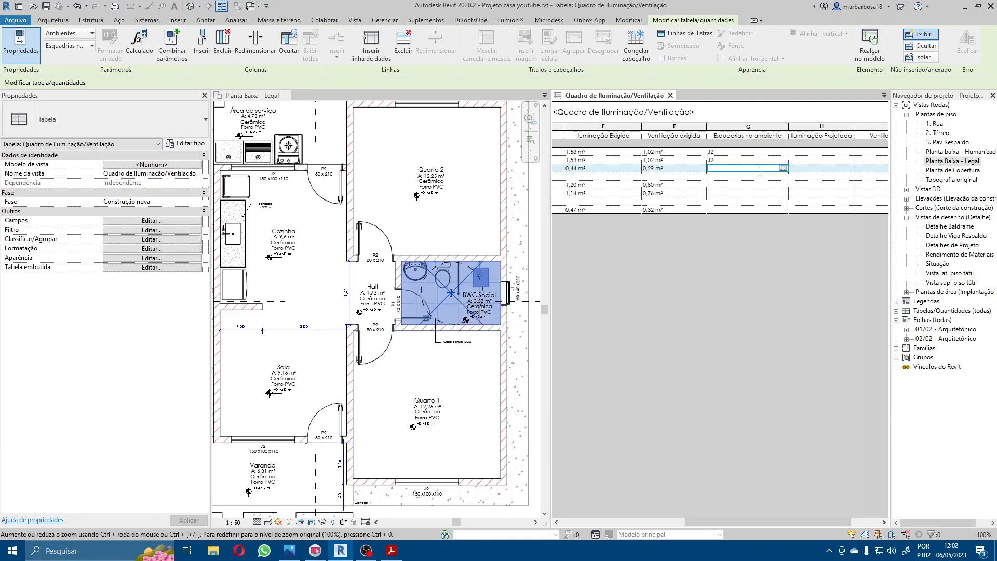
scroll(523, 292, up, 3)
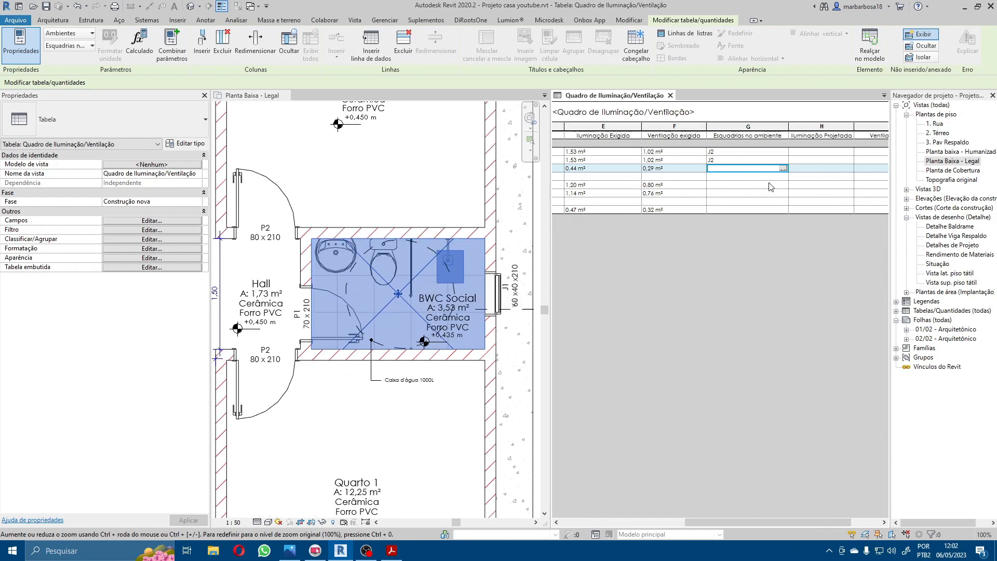
text(J1)
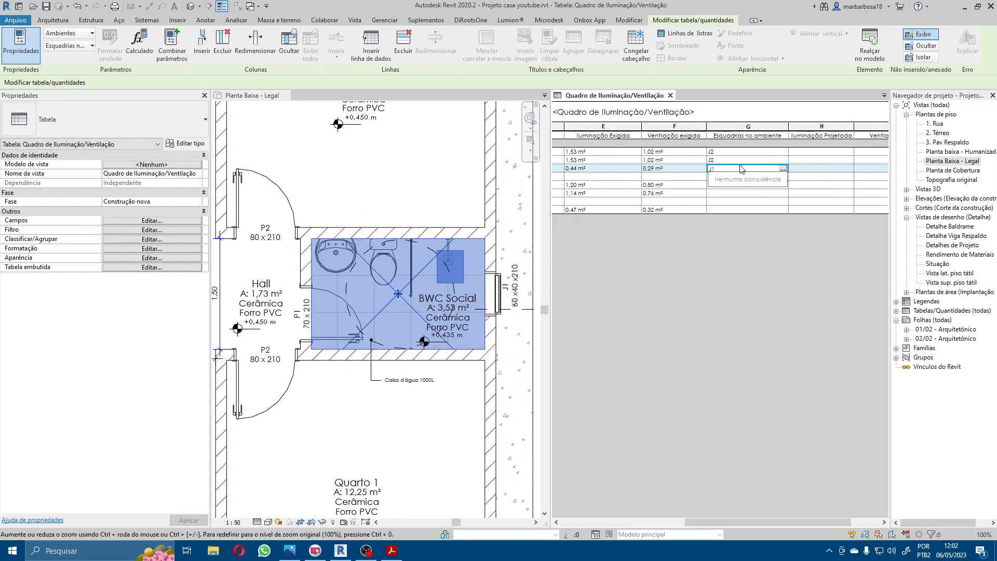
key(Return)
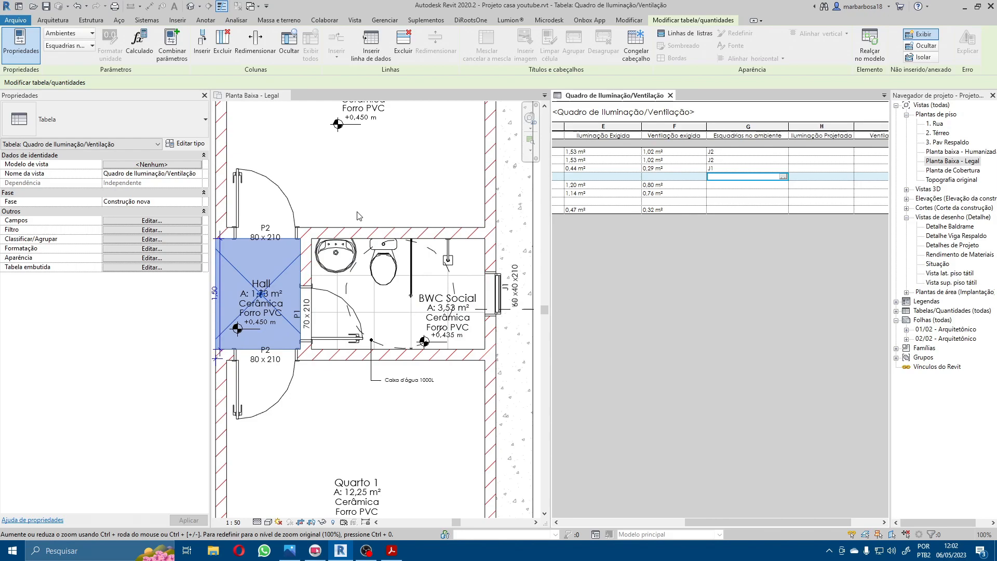
Step: Enter J2 as the Esquadrias no ambiente for both Cozinha and Sala
click(719, 185)
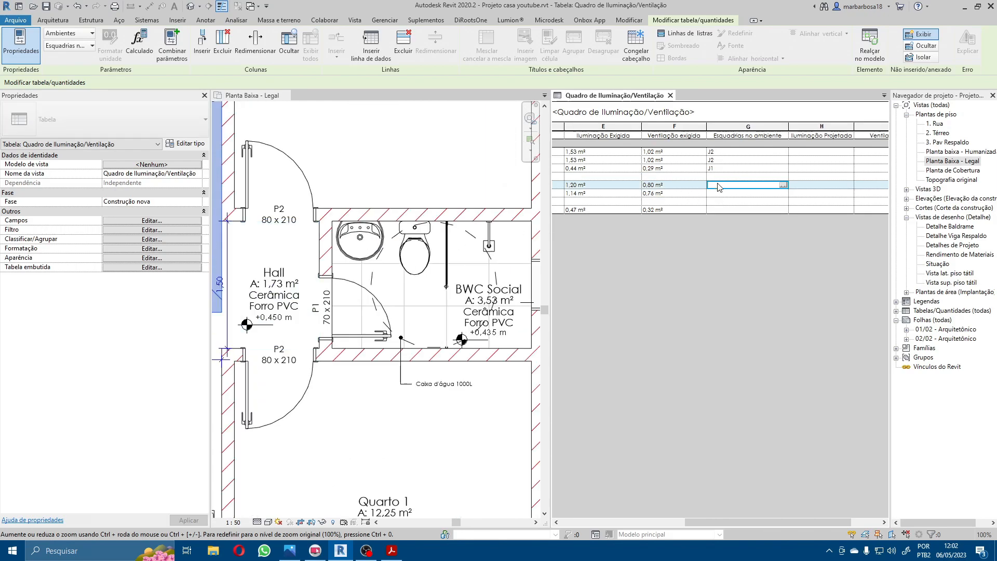
scroll(295, 204, up, 2)
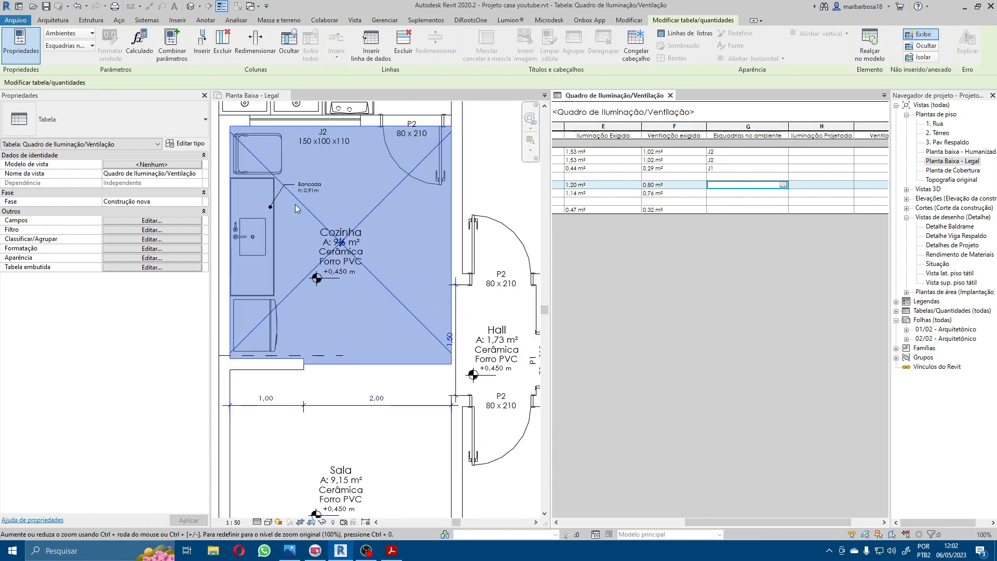
text(J2)
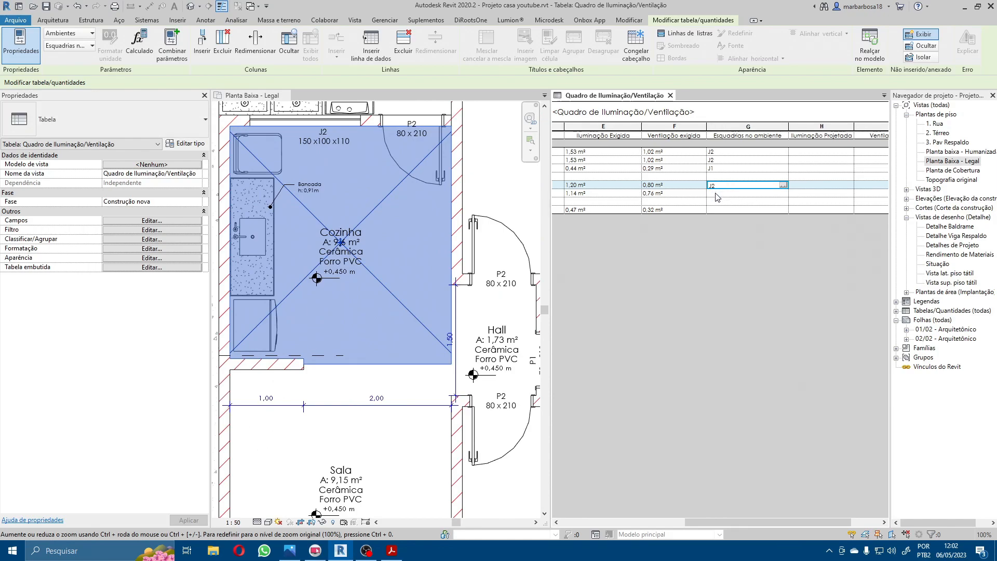
click(717, 194)
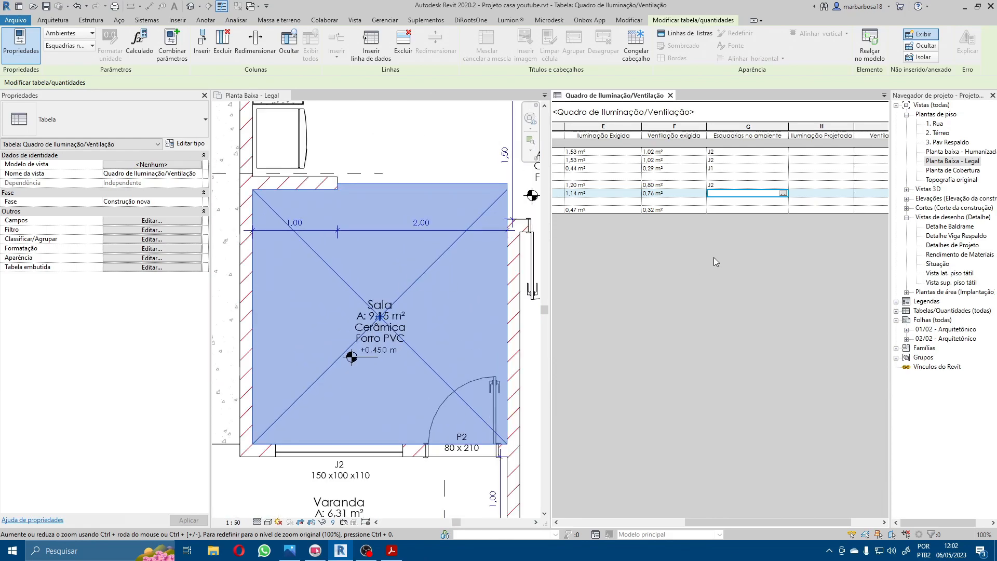
text(J2)
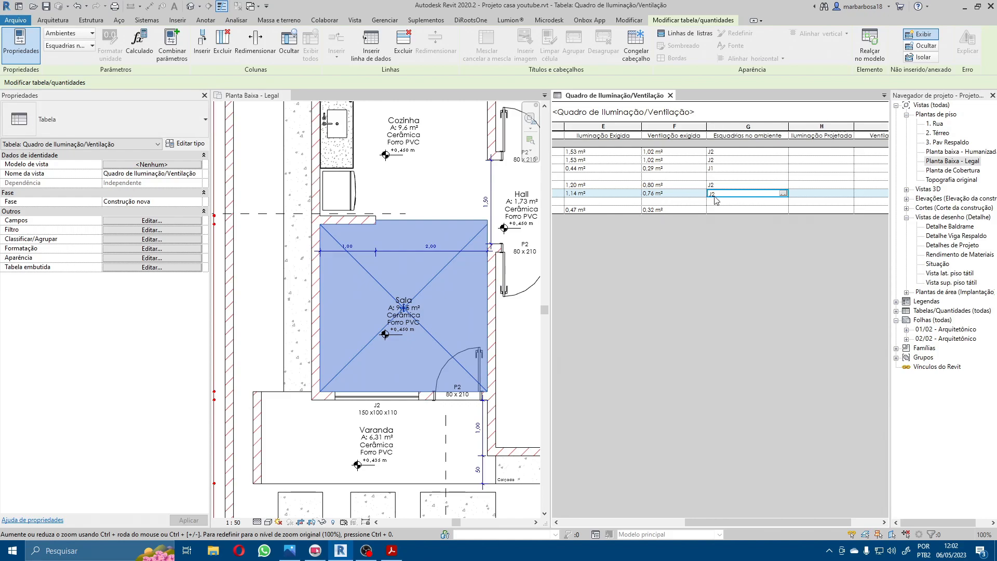
click(717, 208)
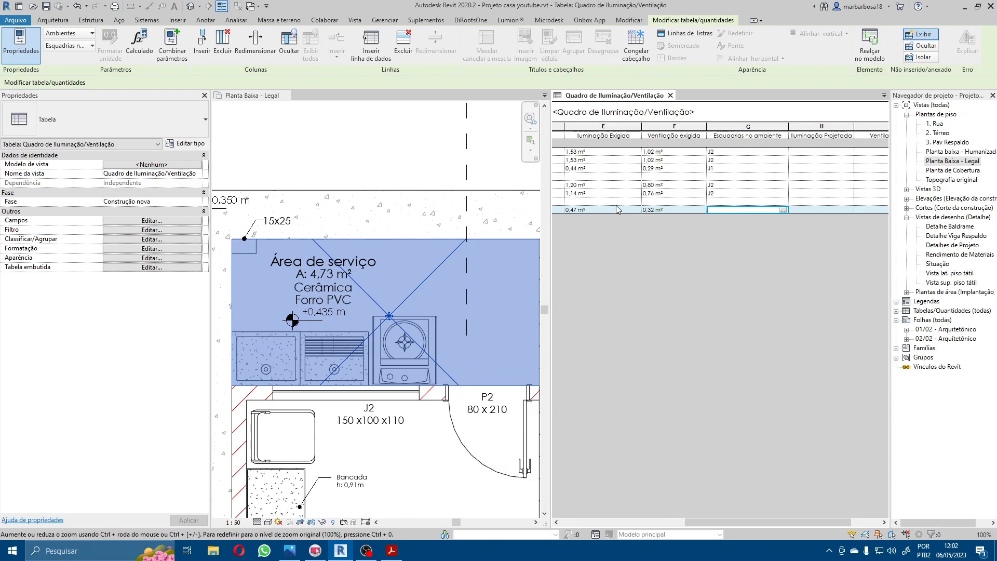
drag(716, 525, 788, 506)
click(777, 158)
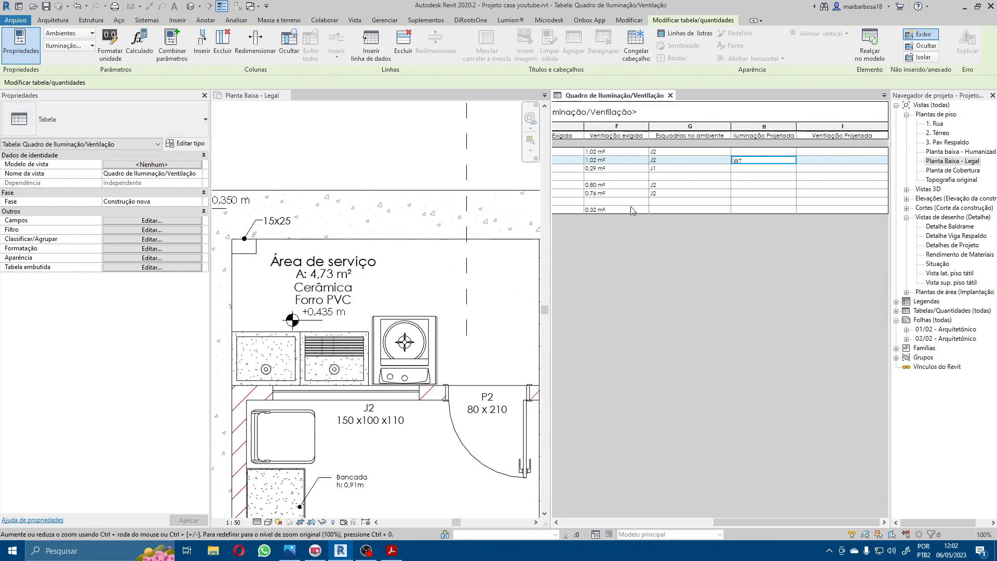
double_click(743, 160)
key(BackSpace)
click(736, 194)
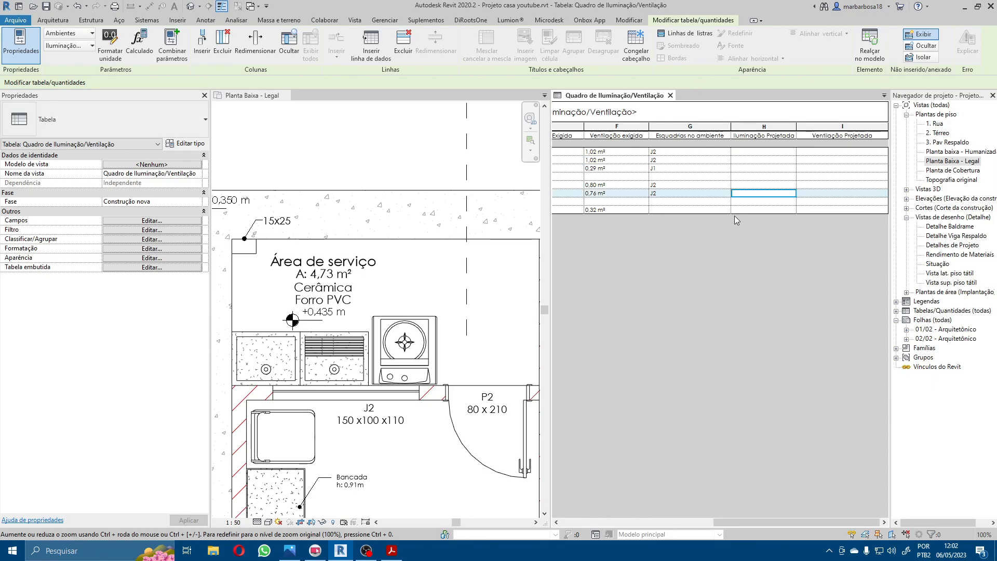
text(T)
key(BackSpace)
Step: Return the tiled windows to tabbed views and bring the Quadro de Iluminação/Ventilação schedule to the front
click(427, 148)
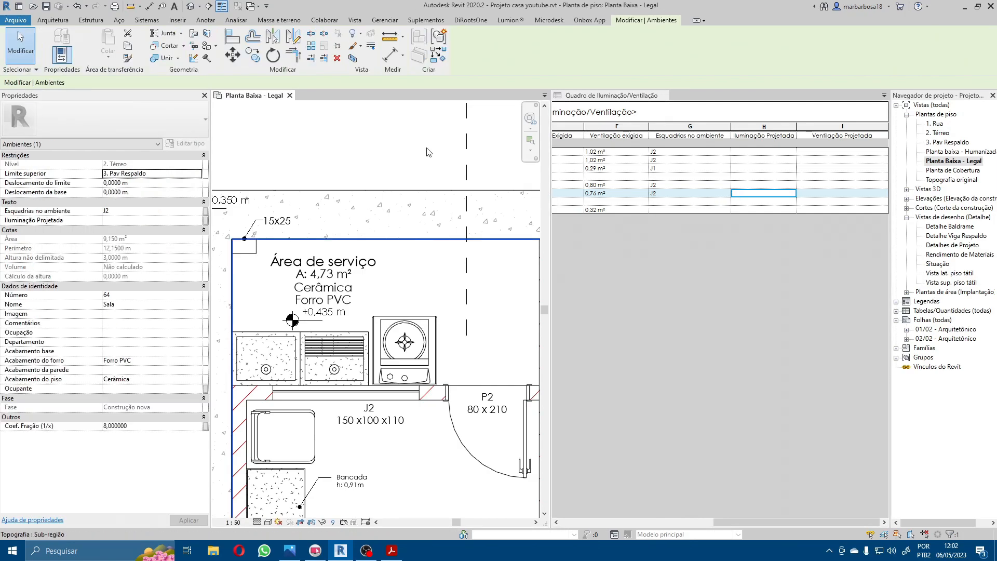
key(t)
key(w)
click(322, 97)
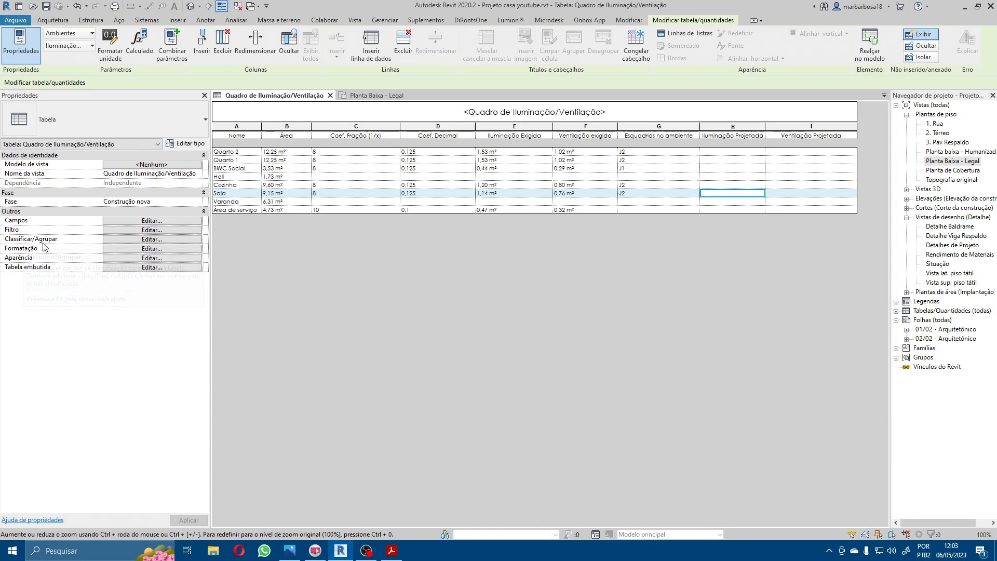
Step: Filter the schedule to rooms whose Coef. Fração (1/x) is não igual to 0 and apply the filter
click(145, 230)
drag(444, 196, 477, 240)
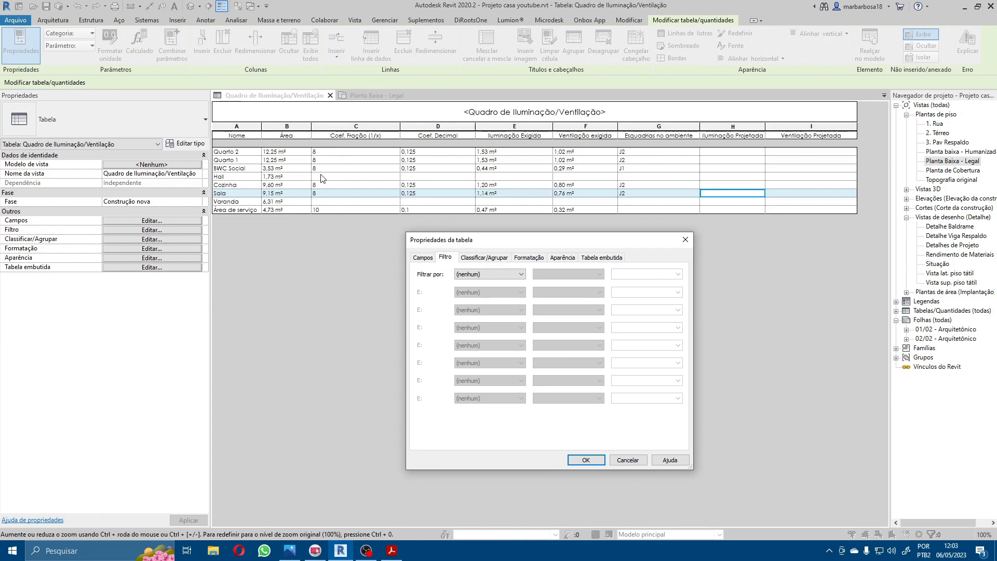
click(496, 275)
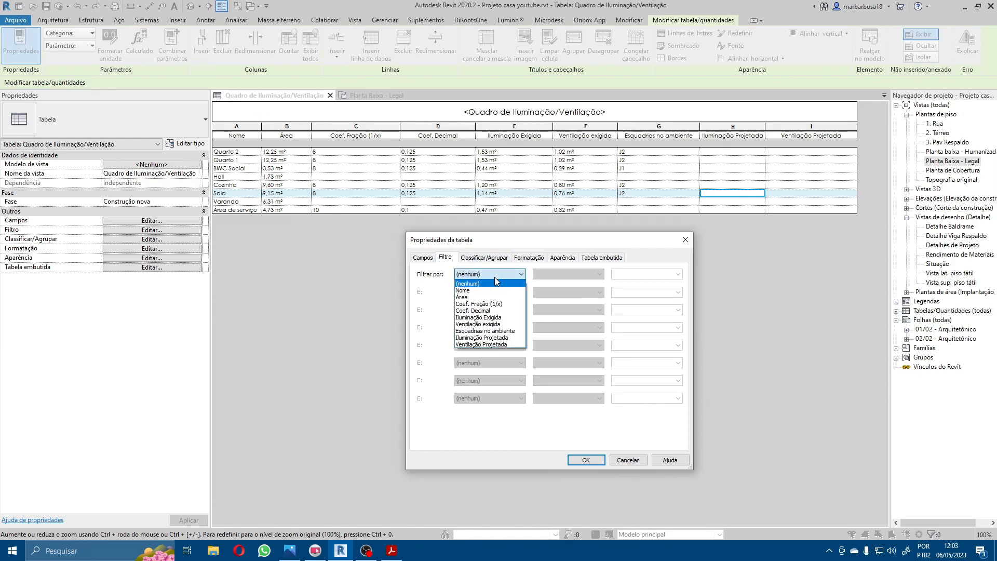
click(500, 305)
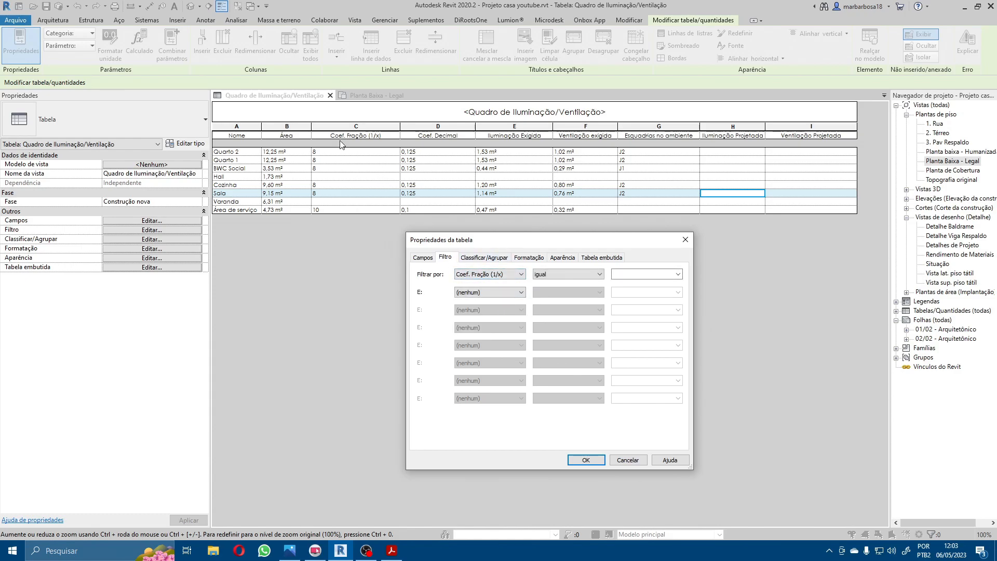
click(554, 275)
click(554, 292)
click(669, 276)
click(586, 460)
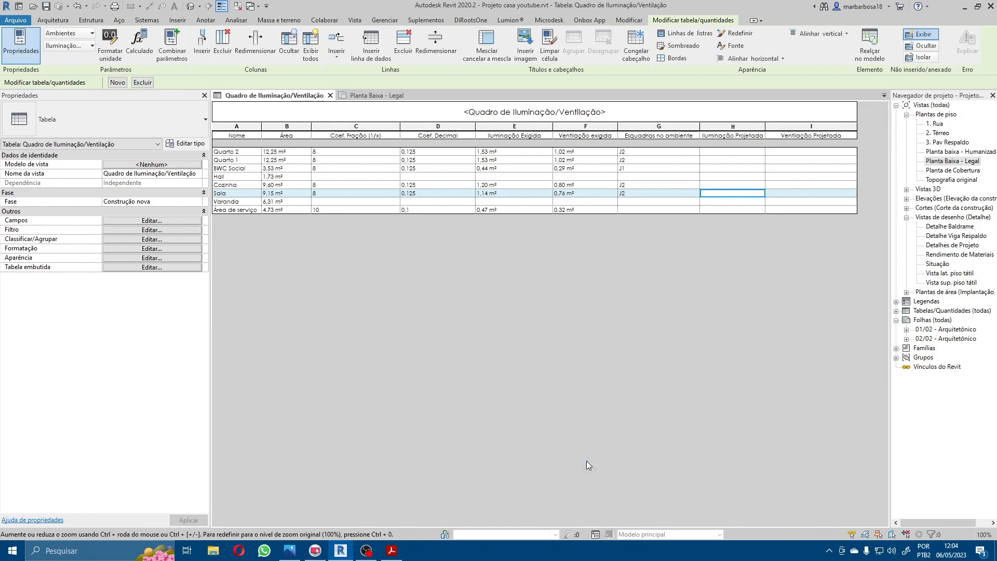
Step: Set the Coef. Fração (1/x) to 0 for Hall, Varanda and Área de serviço
click(355, 177)
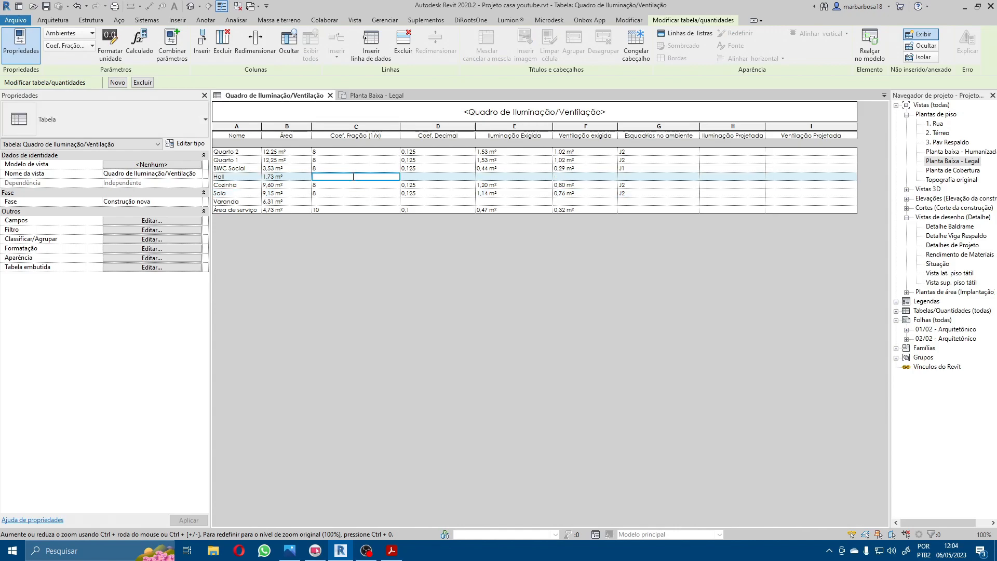
text(0)
key(Return)
click(328, 193)
click(318, 203)
click(349, 193)
text(0)
key(Return)
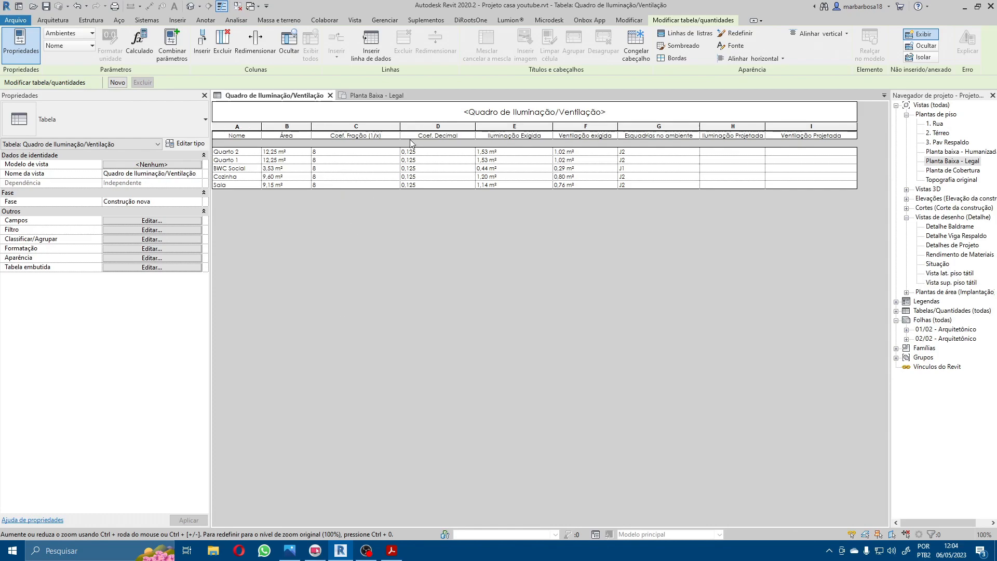
Step: Sort the schedule rows by Nome in ascending order and apply the sorting
click(146, 229)
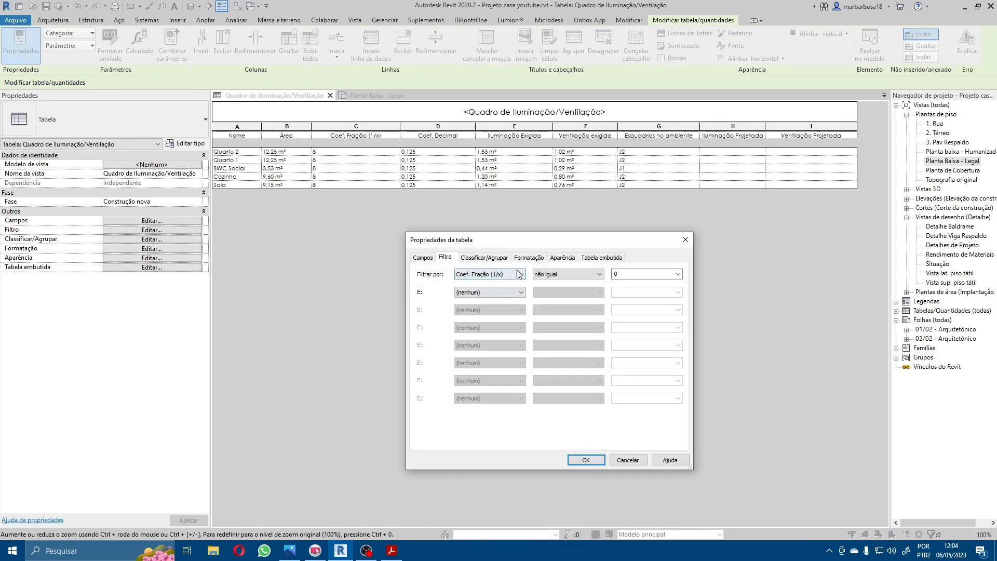
click(491, 260)
click(529, 274)
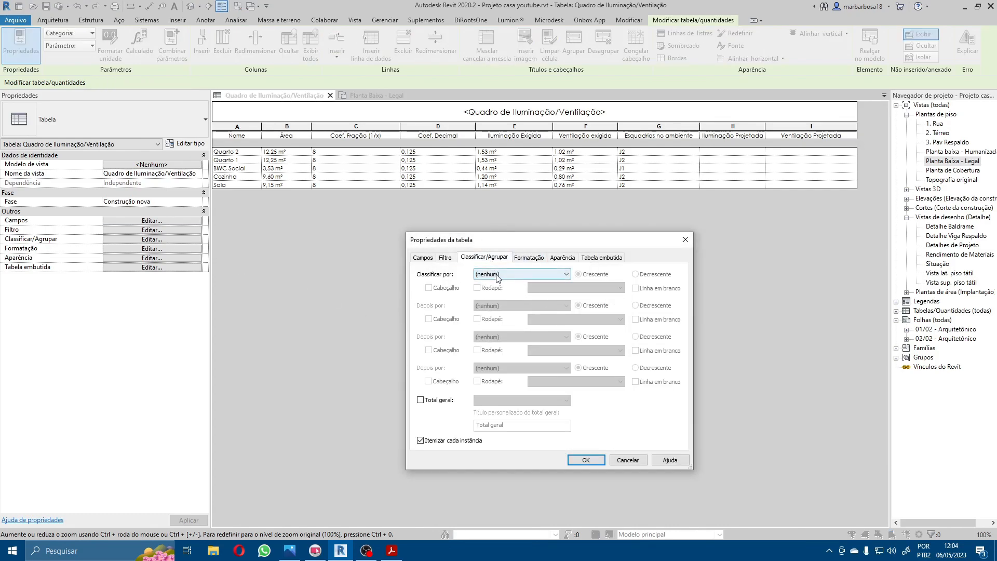
click(499, 290)
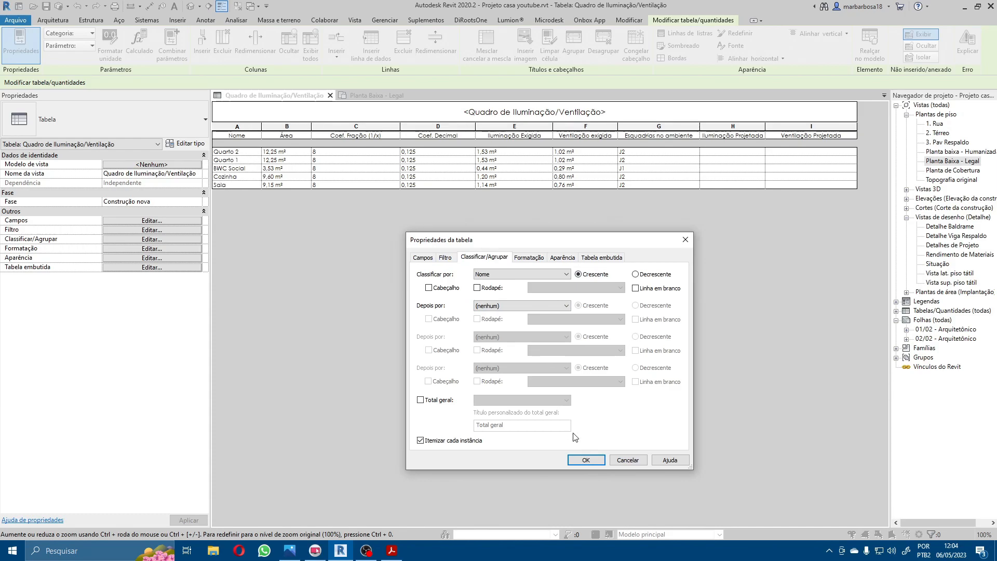
click(586, 460)
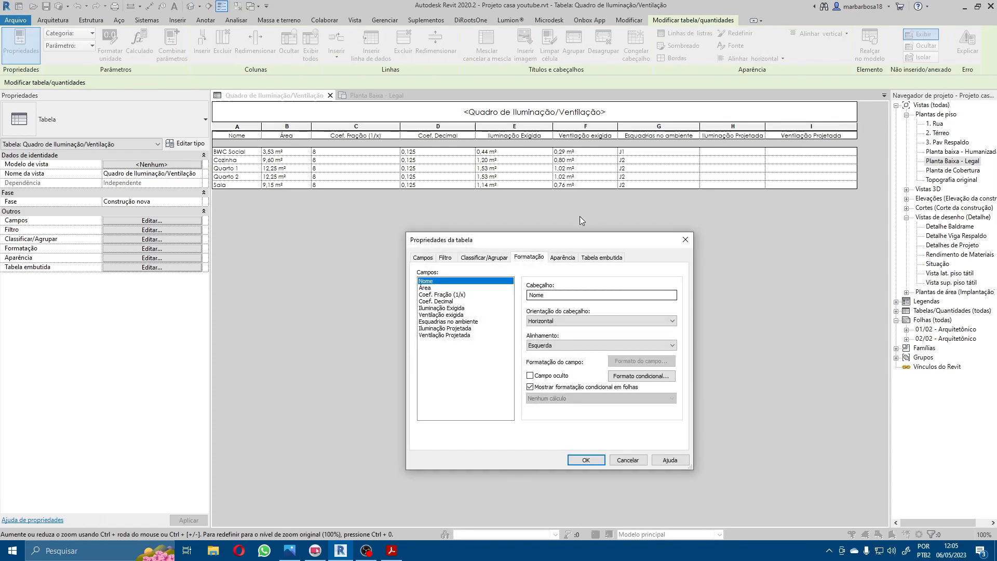
Step: Open the schedule's field formatting settings and keep the table visible beside them
drag(527, 246, 575, 232)
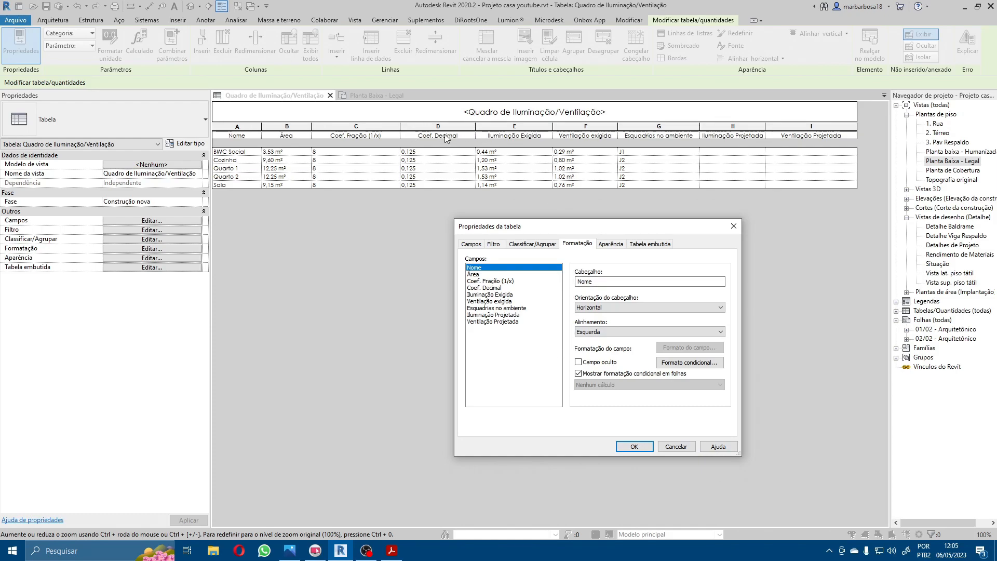
Step: Try hiding the Coef. Decimal field through the schedule's field formatting, and undo the change
click(507, 288)
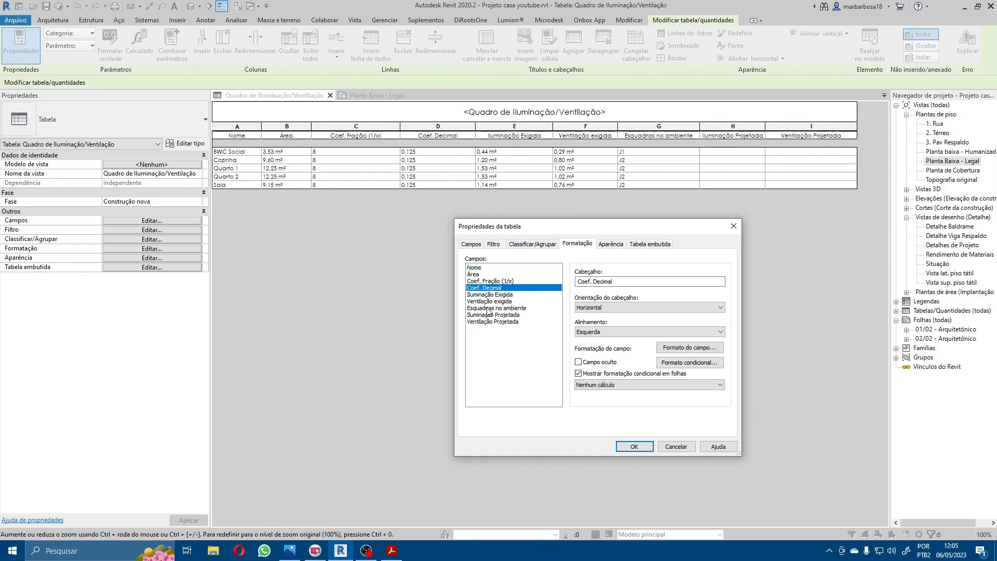
click(580, 362)
click(635, 447)
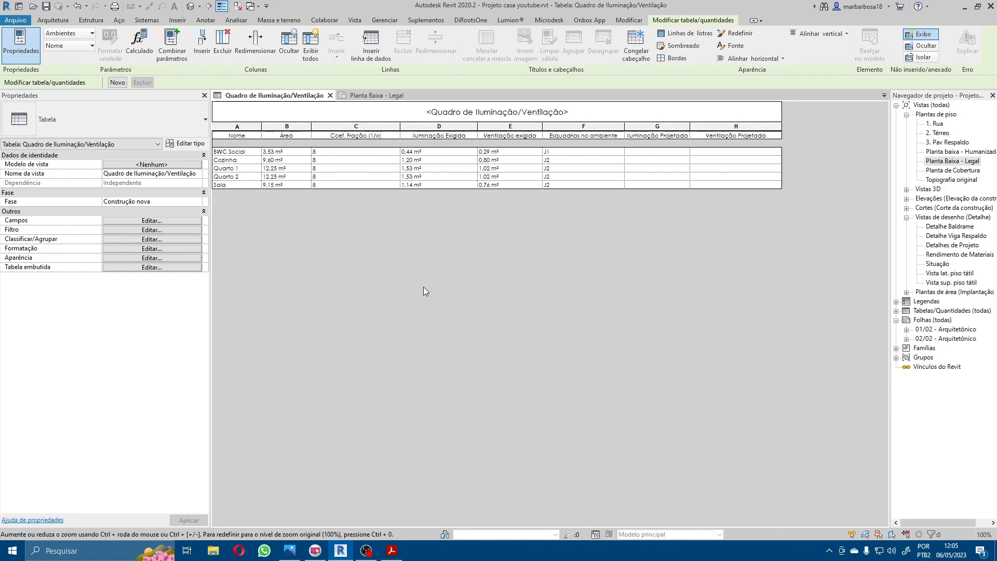
key(ctrl+z)
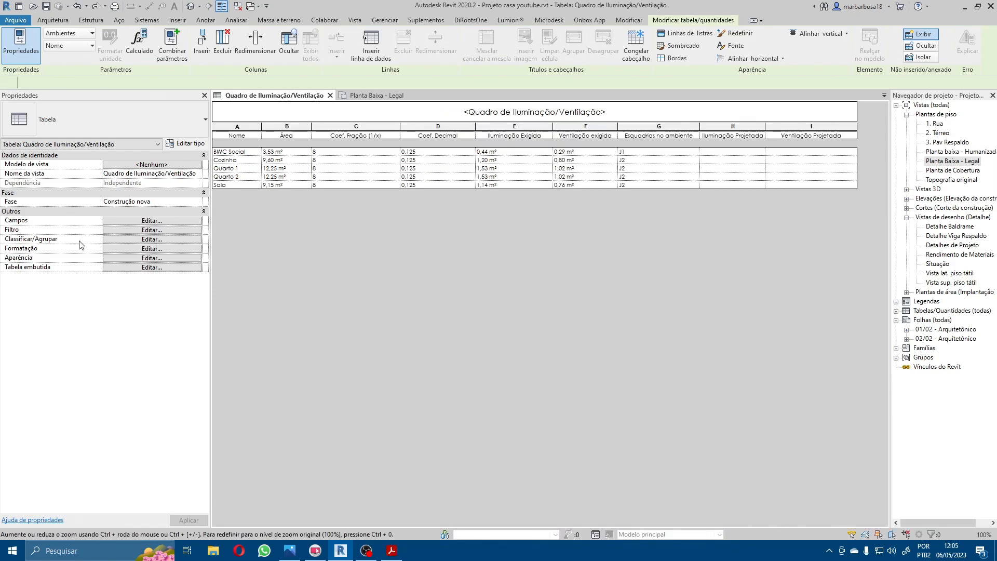
Step: Remove the blank row before the data in the schedule's appearance settings and apply the change
click(139, 240)
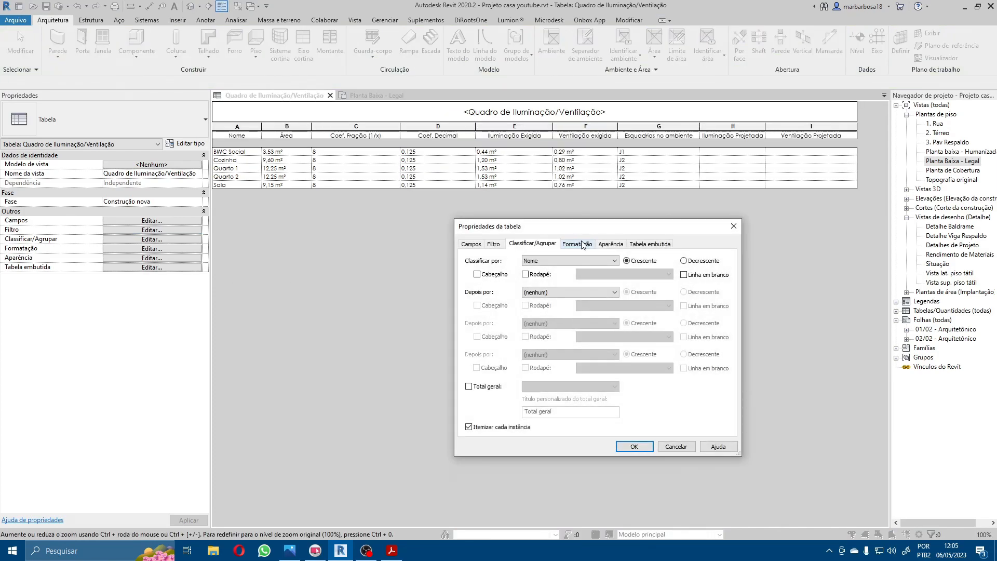
click(618, 247)
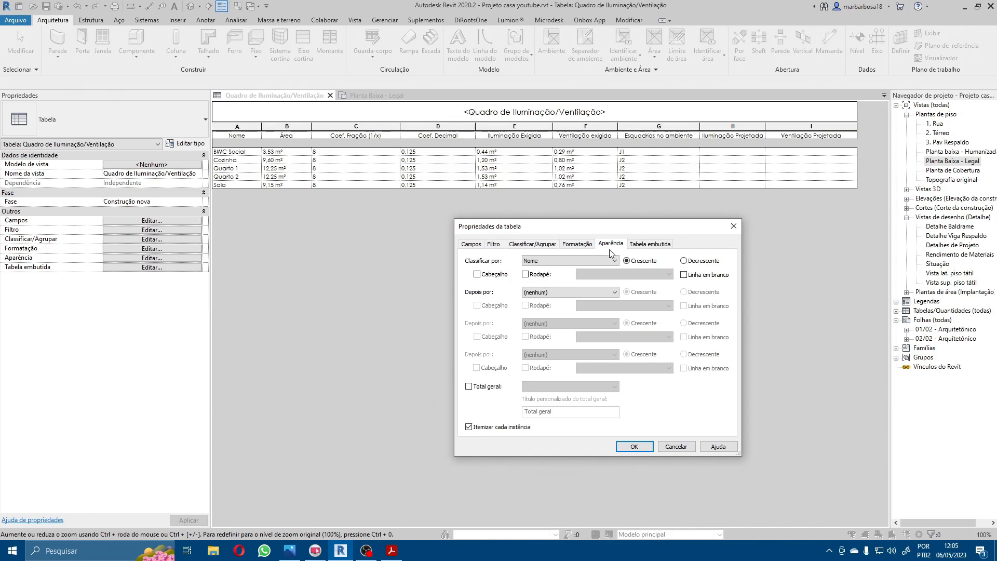
drag(566, 230, 586, 207)
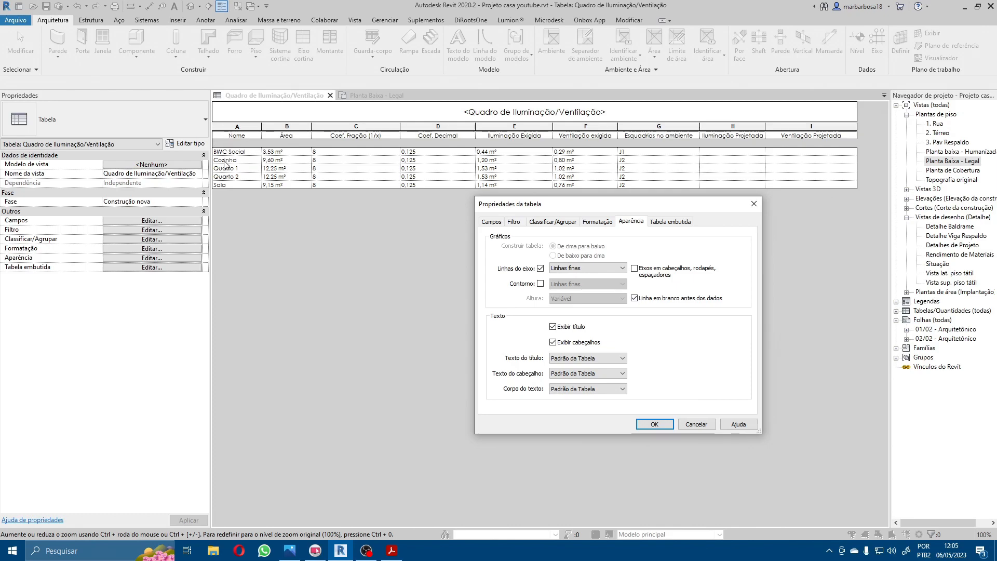
click(671, 301)
click(656, 425)
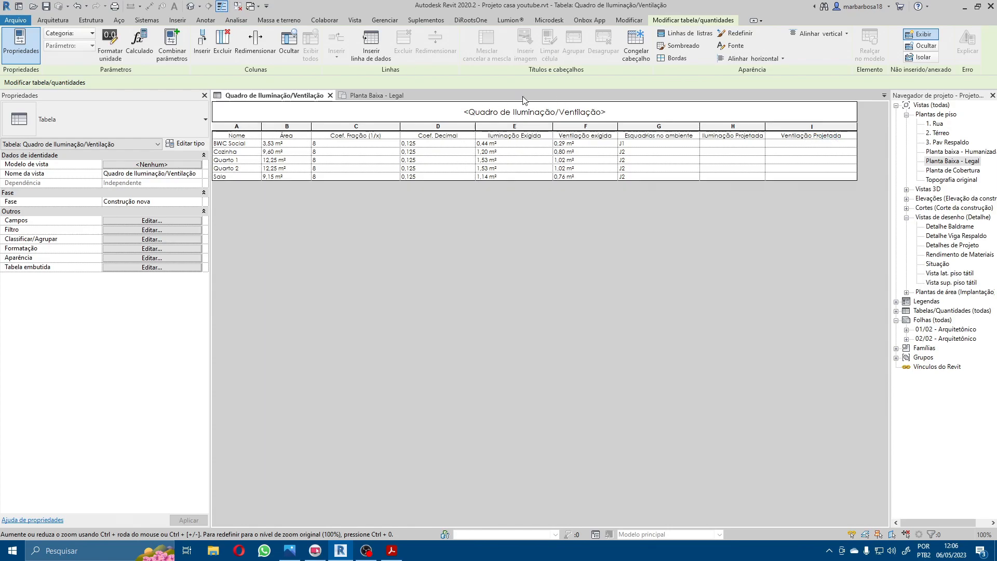
Step: Center the text of all schedule columns horizontally and set its vertical alignment
drag(786, 130, 251, 116)
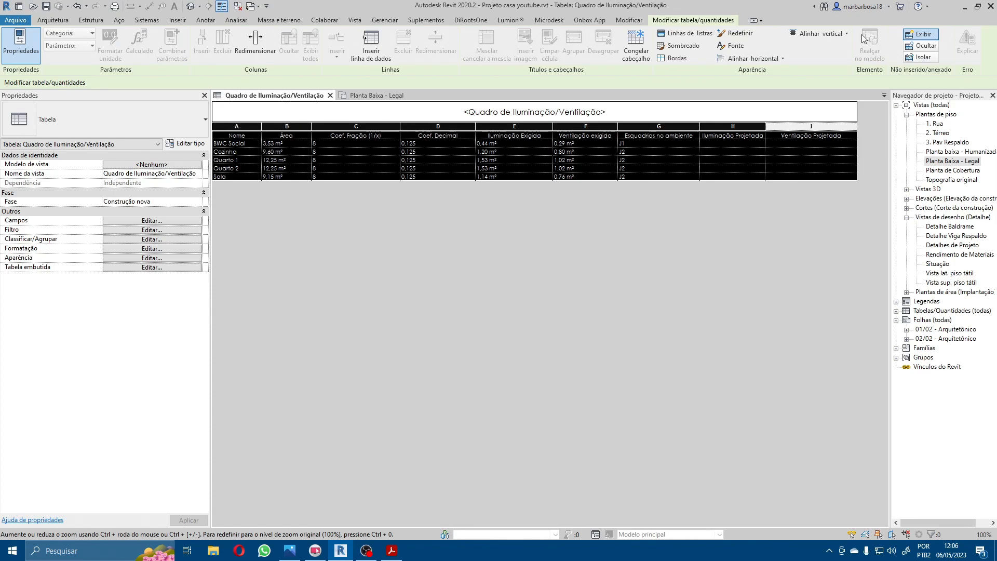
click(775, 60)
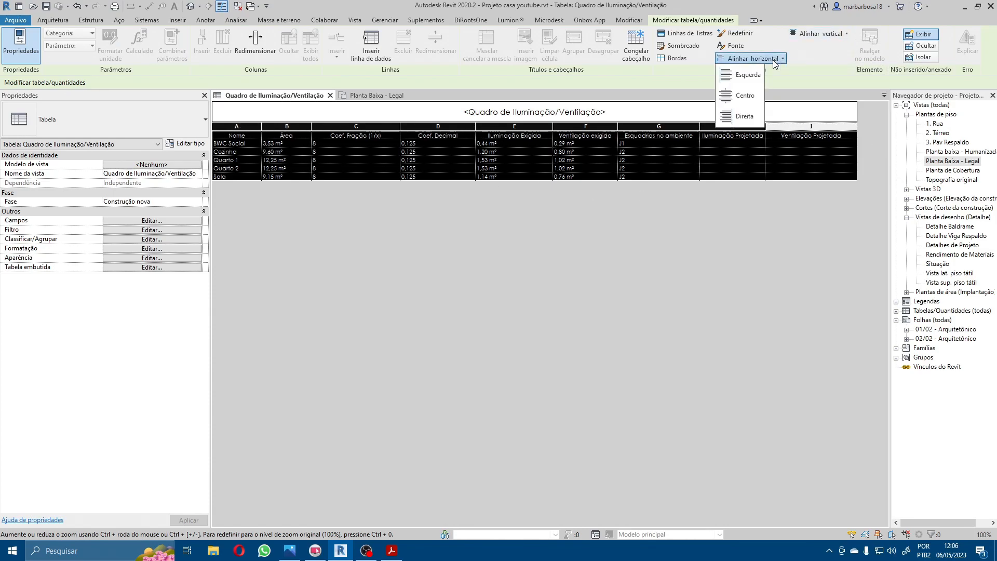
click(741, 96)
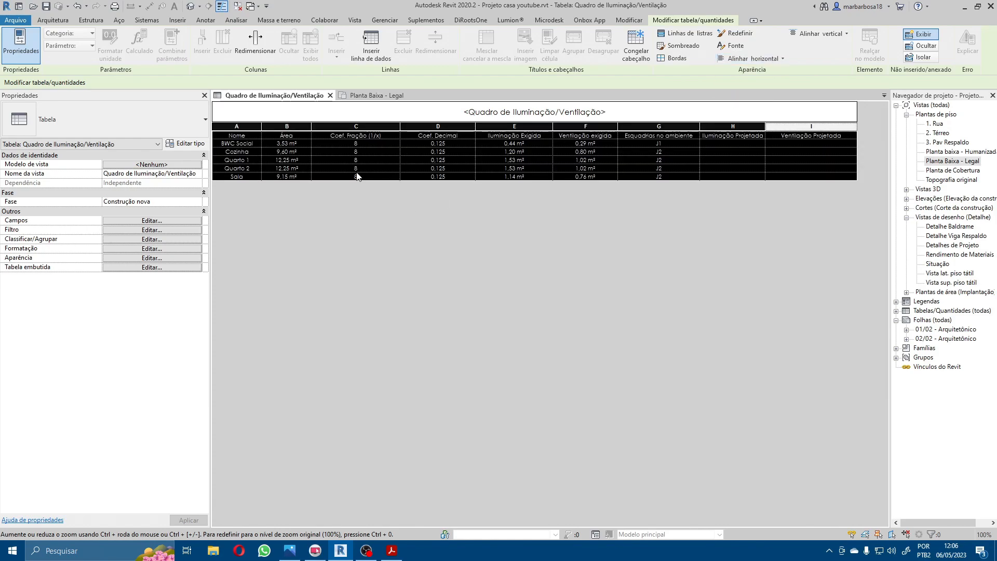
click(818, 36)
click(799, 72)
click(522, 133)
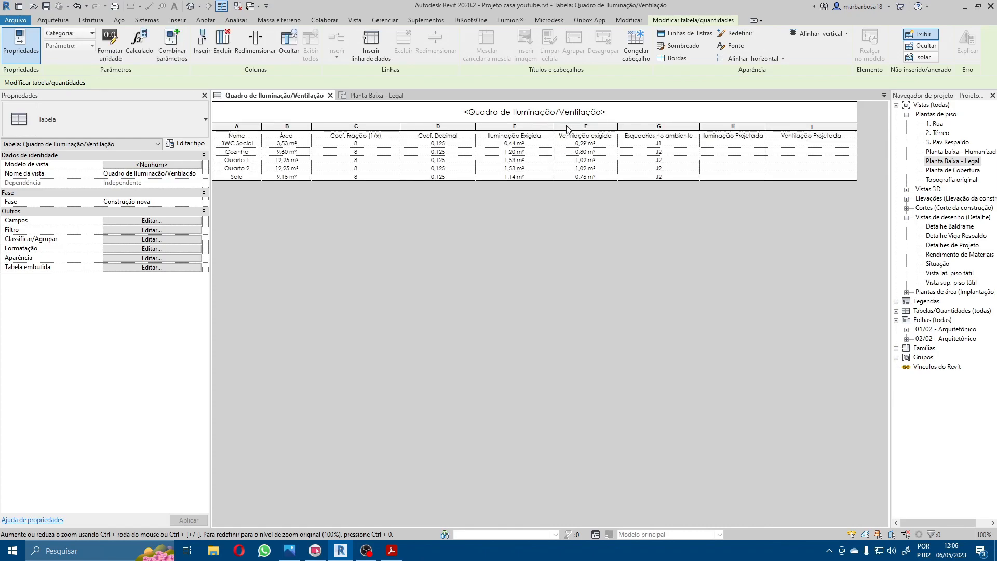
Step: Group the Coef. Fração (1/x) and Coef. Decimal column headers under a shared header cell
click(586, 135)
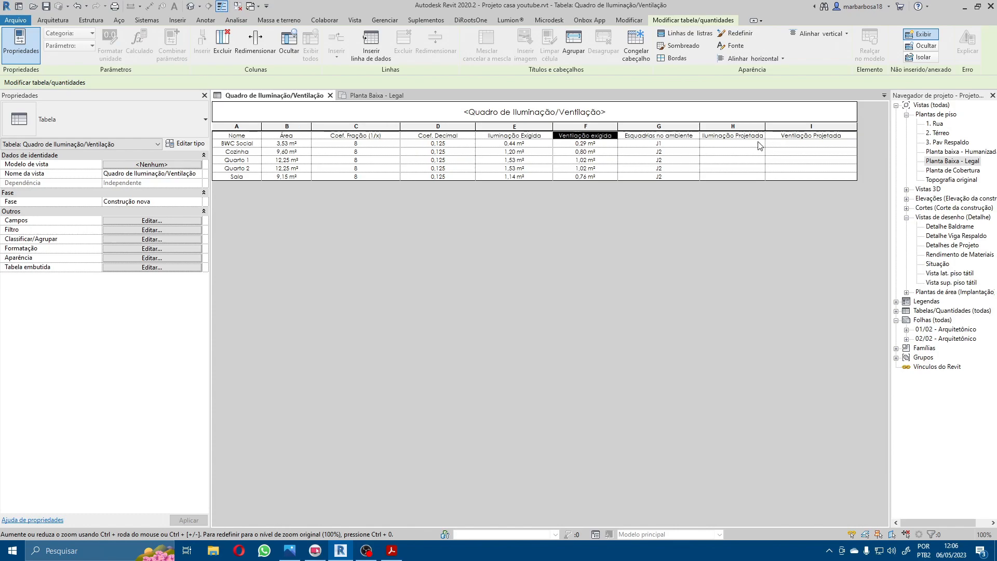
click(799, 137)
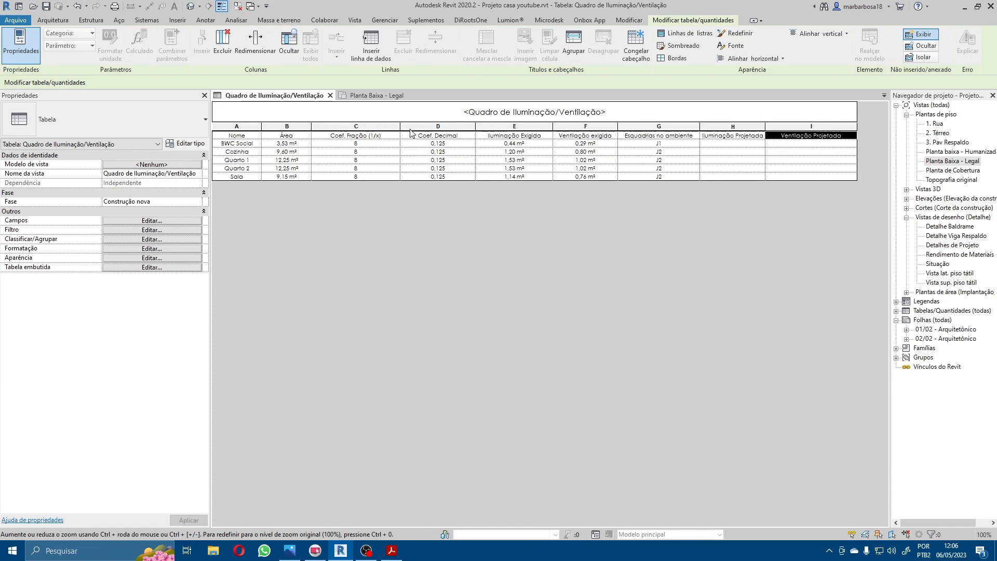
click(432, 136)
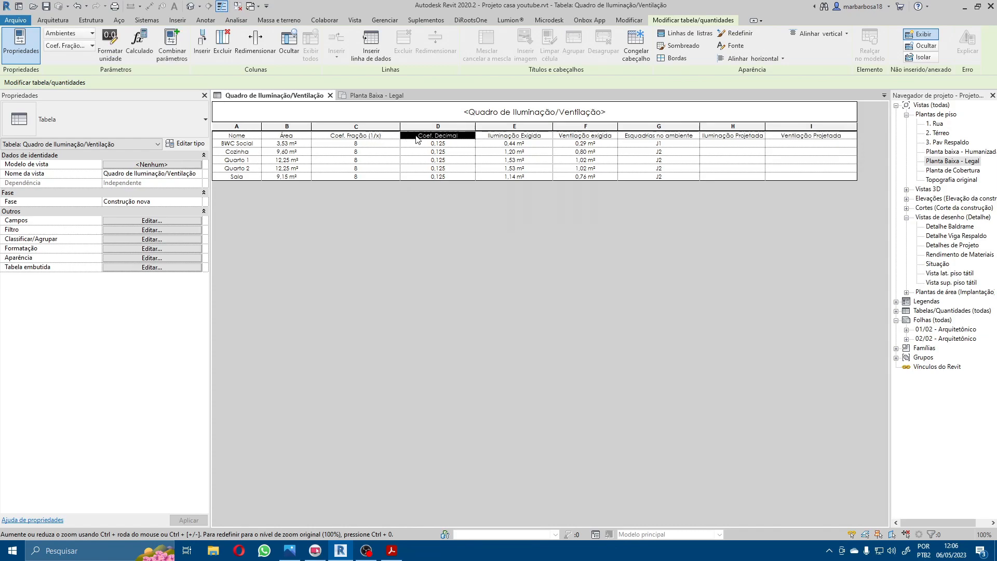
click(385, 138)
click(417, 138)
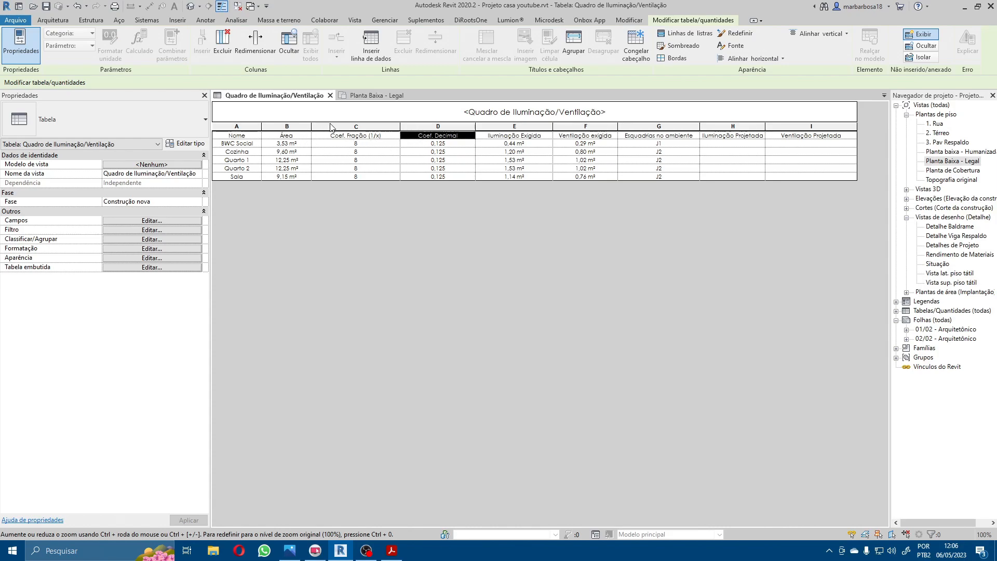
click(571, 41)
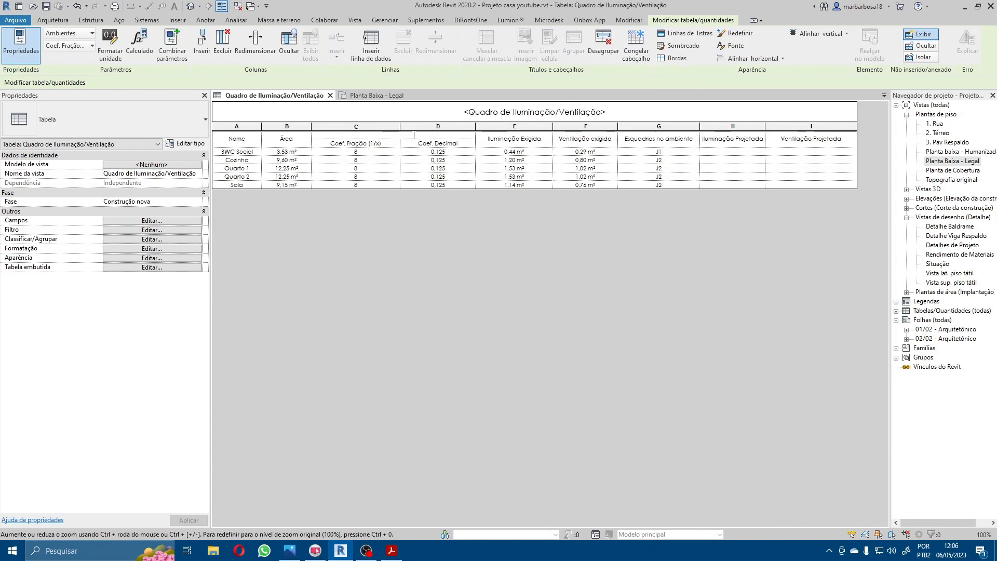
Step: Title the shared header above the two coefficient columns Coeficiente
key(alt+Tab)
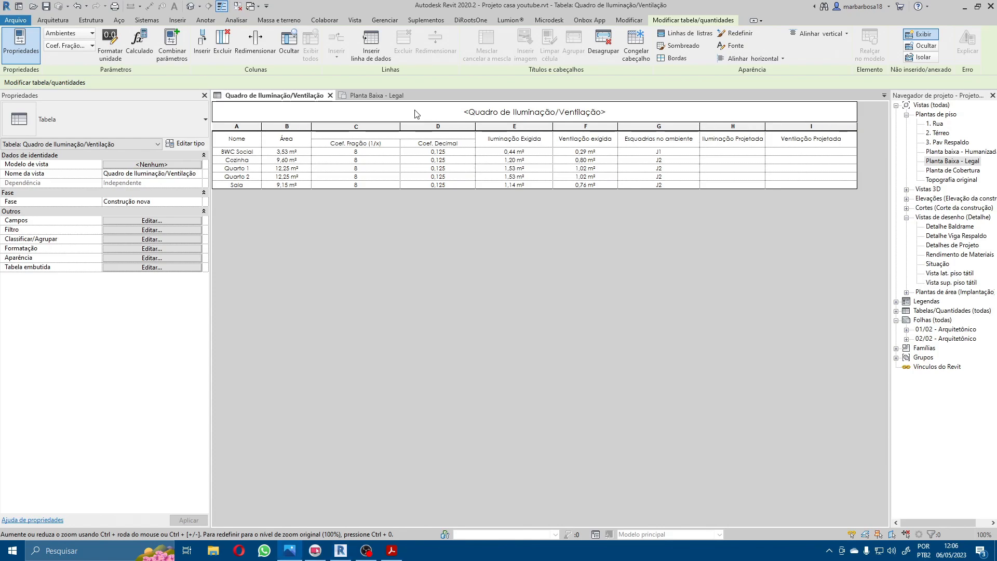
key(alt+Tab)
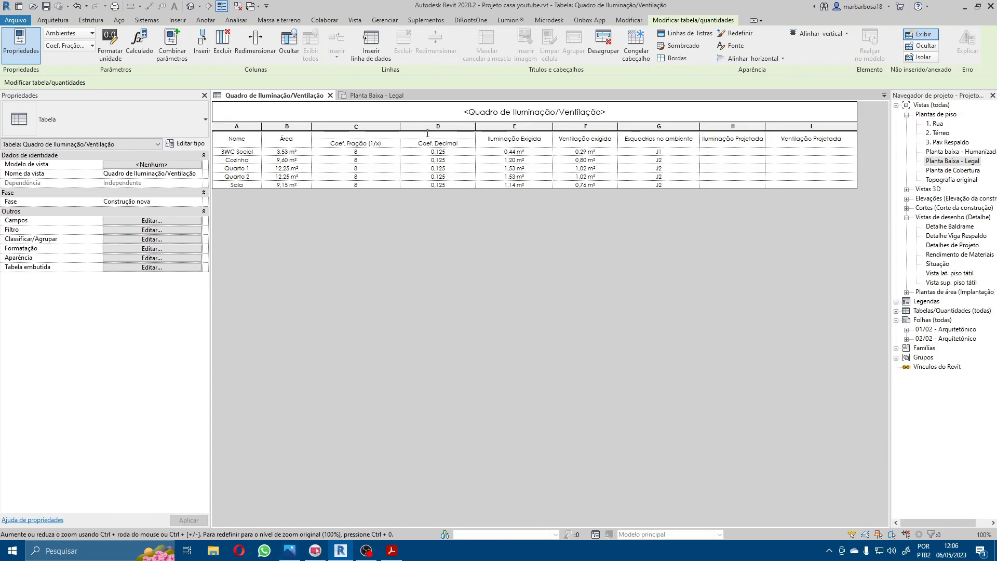
key(BackSpace)
key(BackSpace)
key(BackSpace)
text(Coeficiente)
Step: Rename the Coef. Fração (1/x) column header as Fracionário (1/x)
click(395, 147)
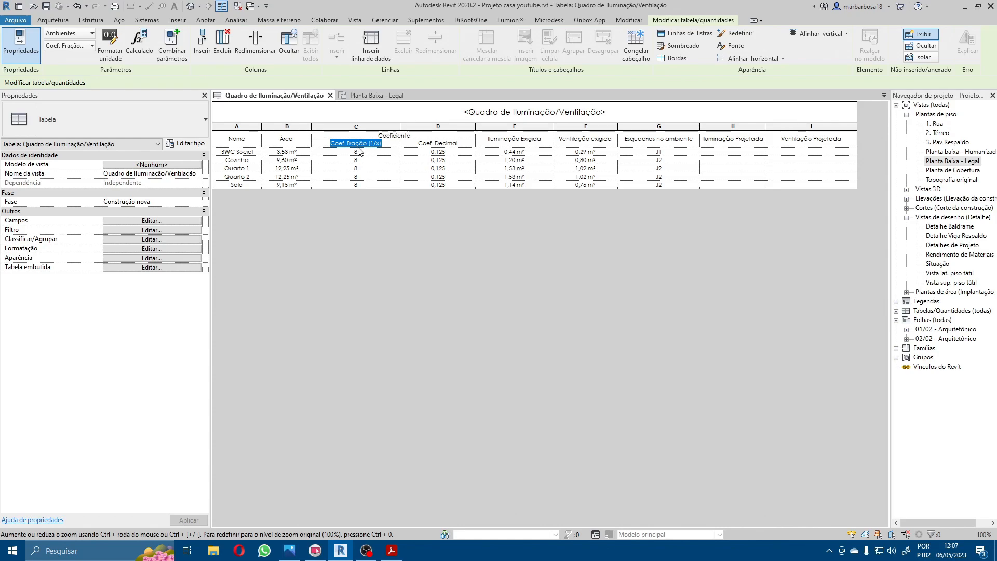
double_click(337, 148)
key(BackSpace)
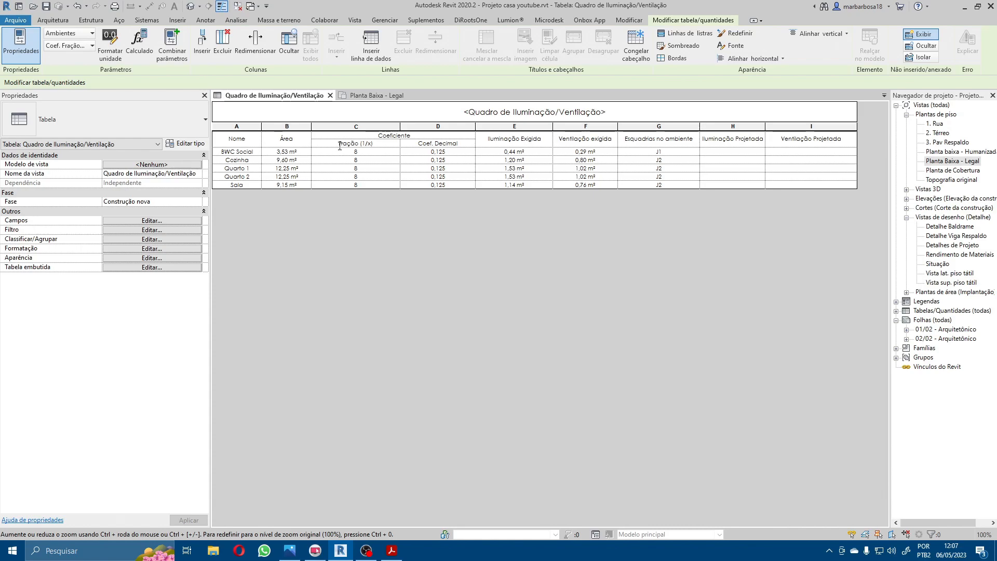
drag(351, 145, 357, 147)
key(BackSpace)
text(ionário)
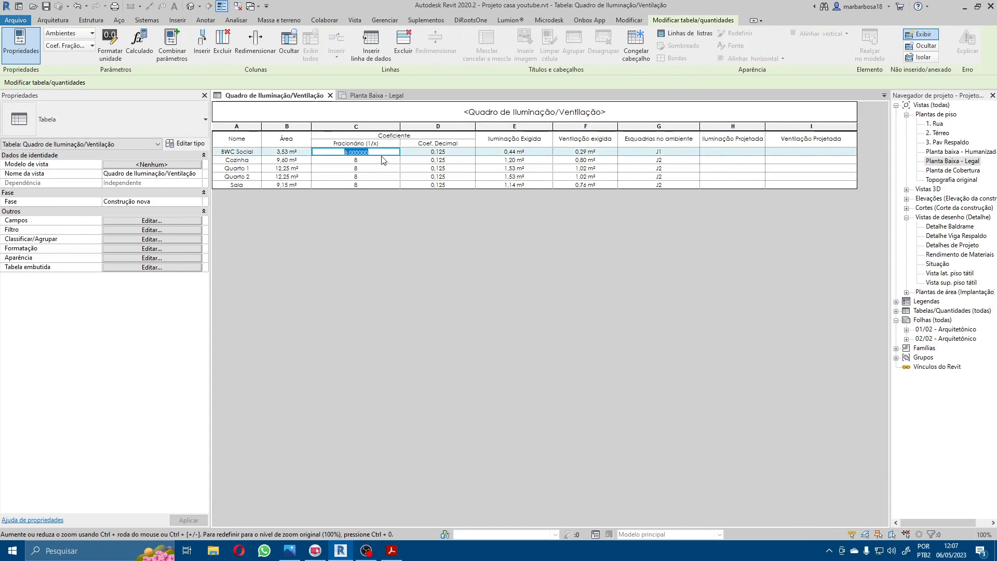
Step: Shorten the Coef. Decimal column header to Decimal and narrow both coefficient columns
click(439, 144)
drag(435, 144, 417, 144)
key(BackSpace)
click(452, 186)
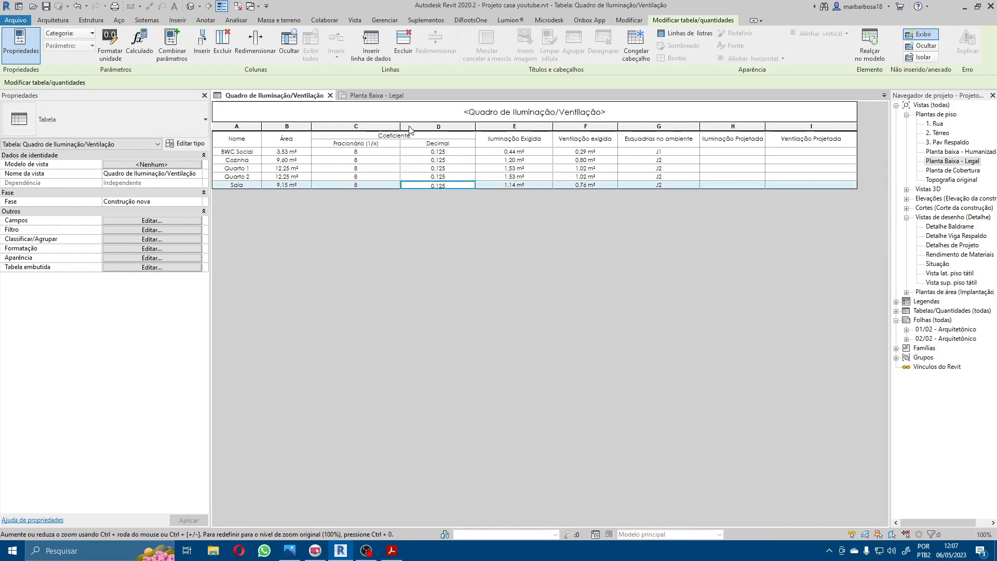
drag(400, 130, 372, 130)
drag(447, 127, 366, 127)
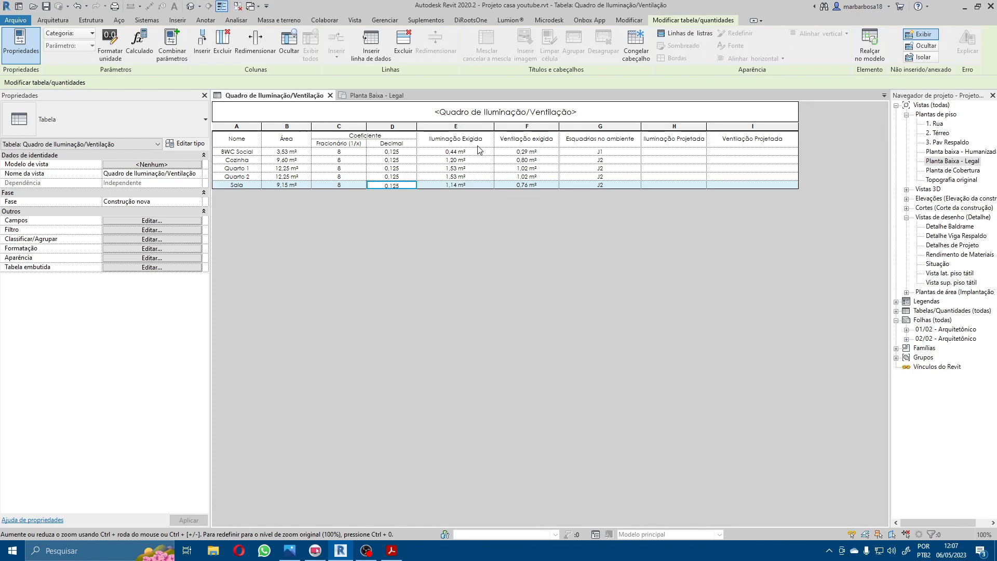
Step: Group the Iluminação Exigida and Ventilação exigida column headers under a shared header titled Exigida
mouse_move(479, 145)
mouse_down()
mouse_move(511, 143)
mouse_move(478, 134)
mouse_up()
click(520, 162)
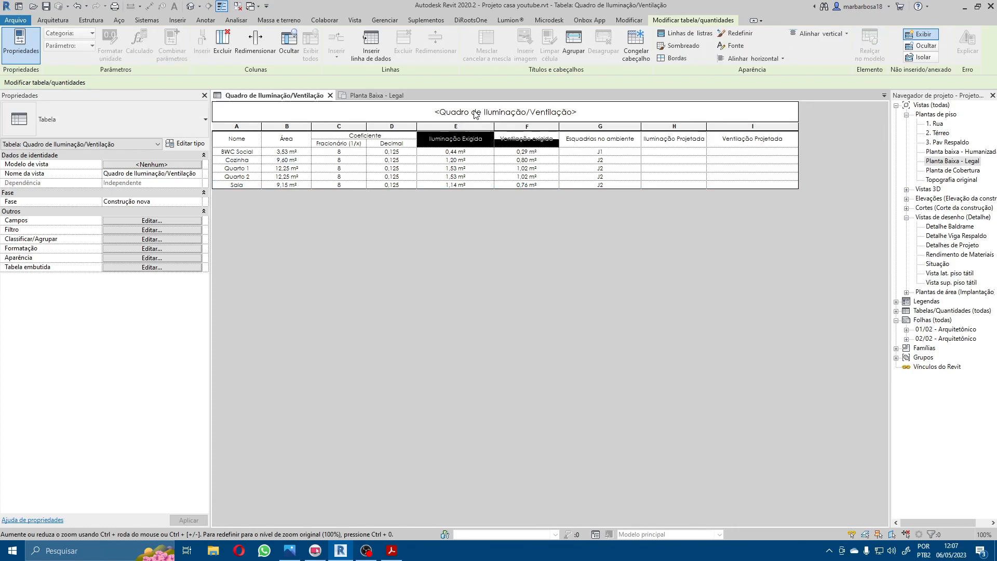
click(577, 42)
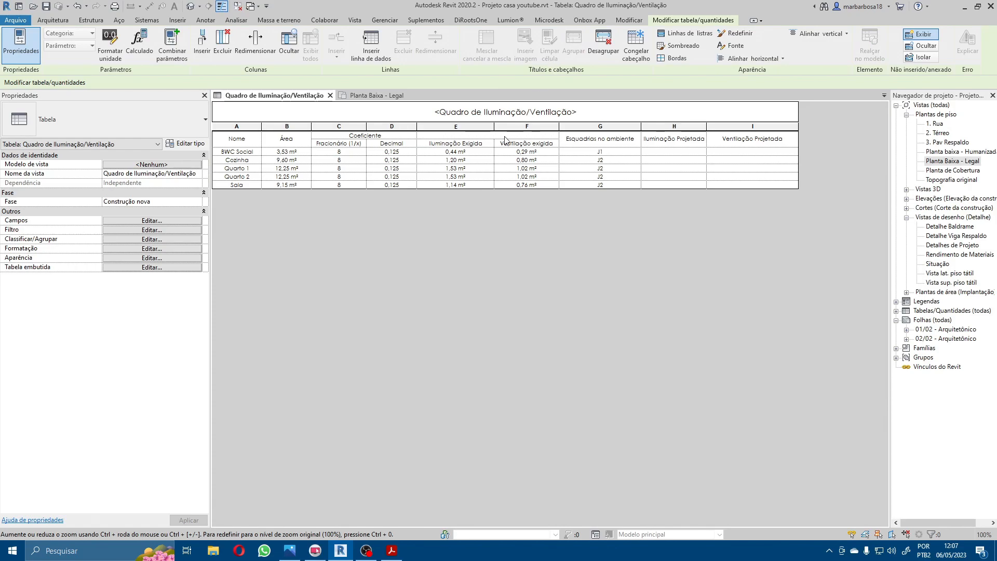
text(igida)
Step: Shorten the two column headers under Exigida to Iluminação and Ventilação
click(477, 145)
double_click(476, 145)
key(BackSpace)
key(BackSpace)
key(Return)
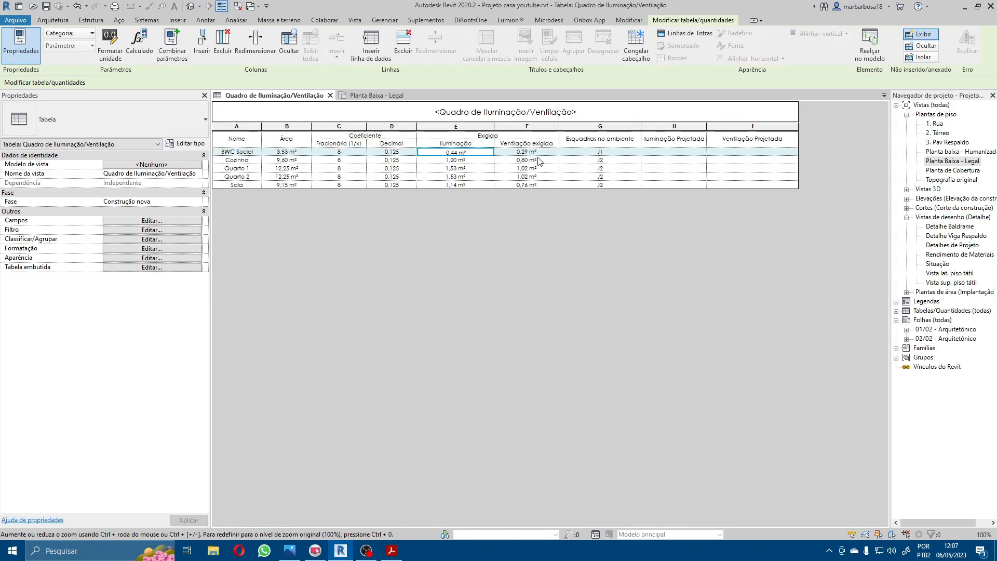
click(544, 144)
double_click(545, 143)
key(BackSpace)
key(BackSpace)
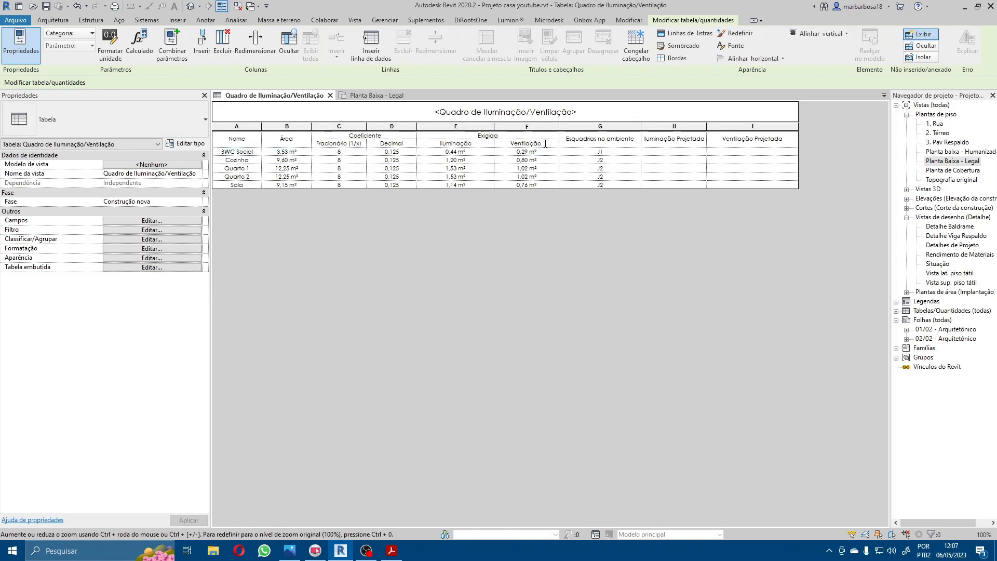
key(Return)
Step: Group the Iluminação Projetada and Ventilação Projetada column headers under a shared header titled Projetada
click(743, 137)
drag(742, 137, 694, 146)
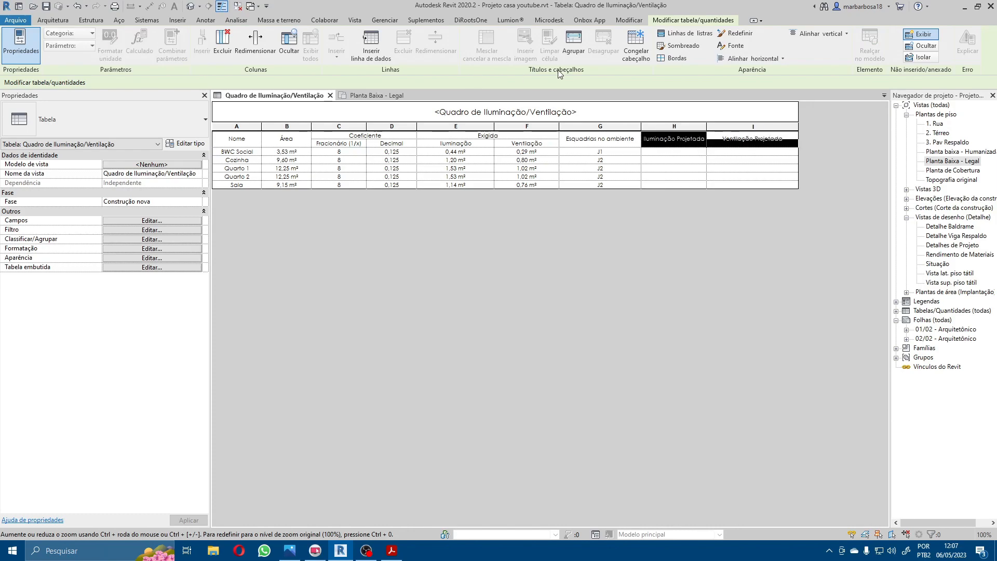
click(574, 50)
text(Proeetada)
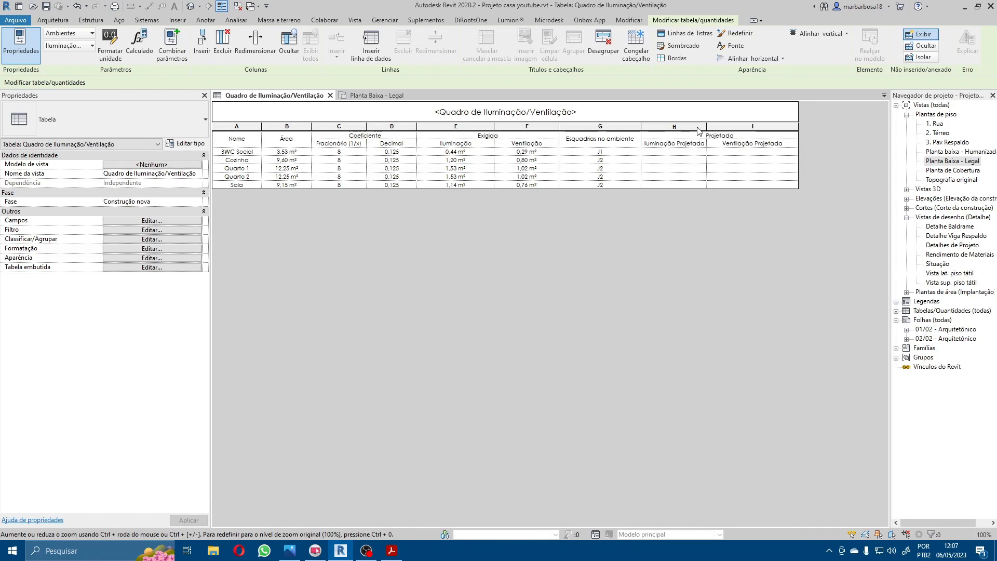
Step: Shorten the two column headers under Projetada to Iluminação and Ventilação
click(697, 142)
double_click(697, 141)
click(698, 141)
key(BackSpace)
double_click(697, 141)
key(BackSpace)
key(BackSpace)
key(BackSpace)
text(o)
click(774, 141)
double_click(774, 141)
key(BackSpace)
click(760, 186)
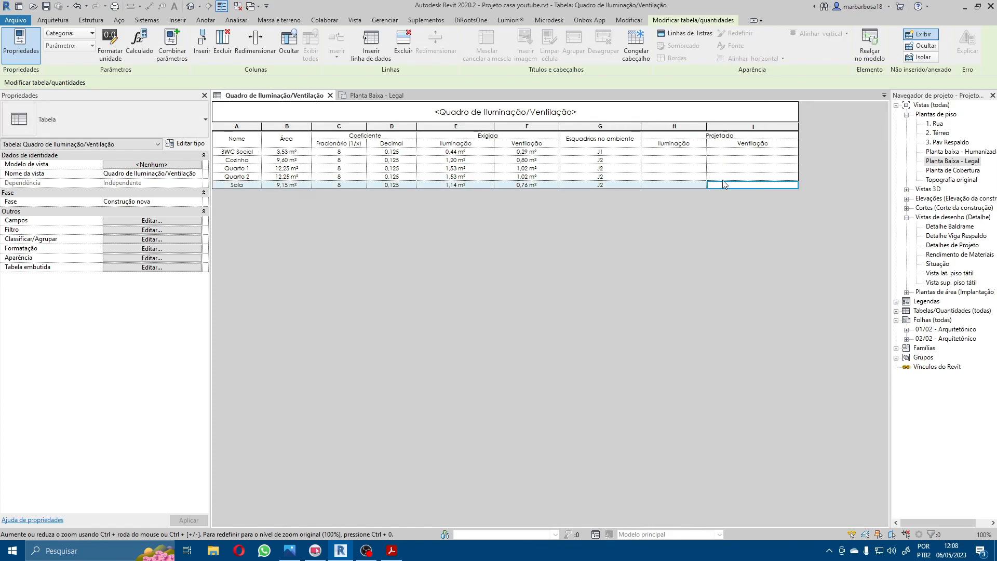
click(681, 143)
click(452, 146)
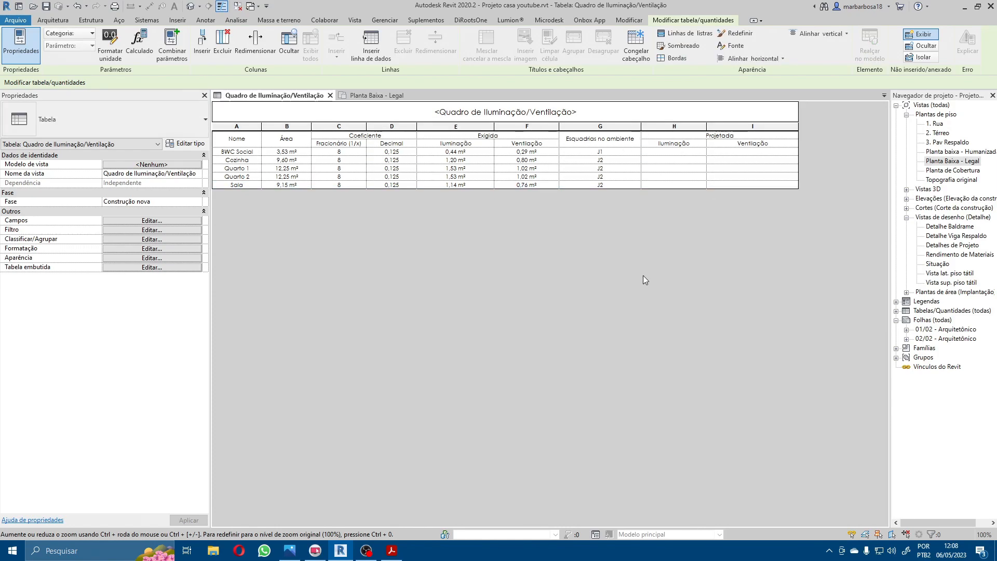
click(748, 136)
click(744, 208)
Step: Make the text of all the schedule's column headers bold (Negrito)
drag(245, 143, 676, 150)
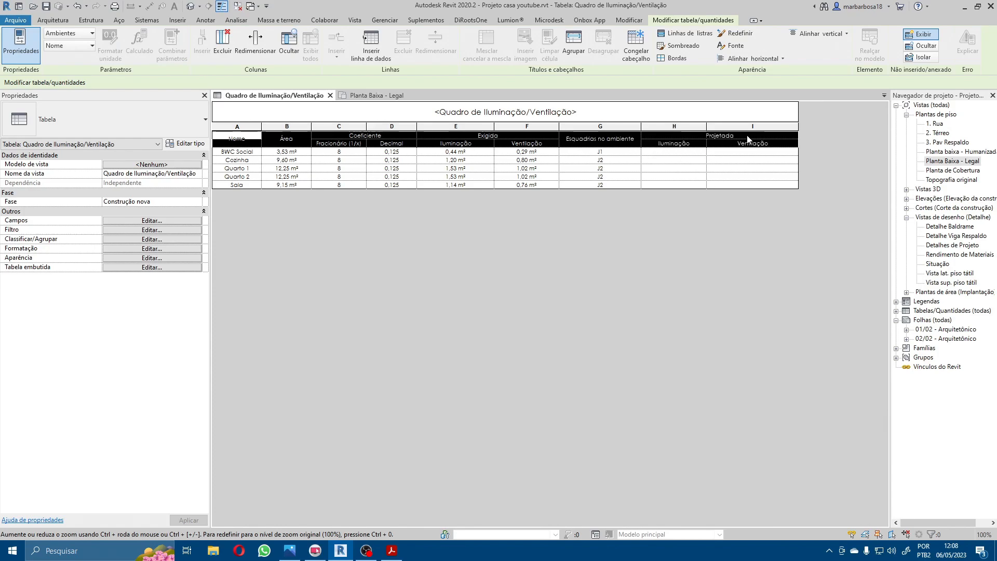
click(737, 47)
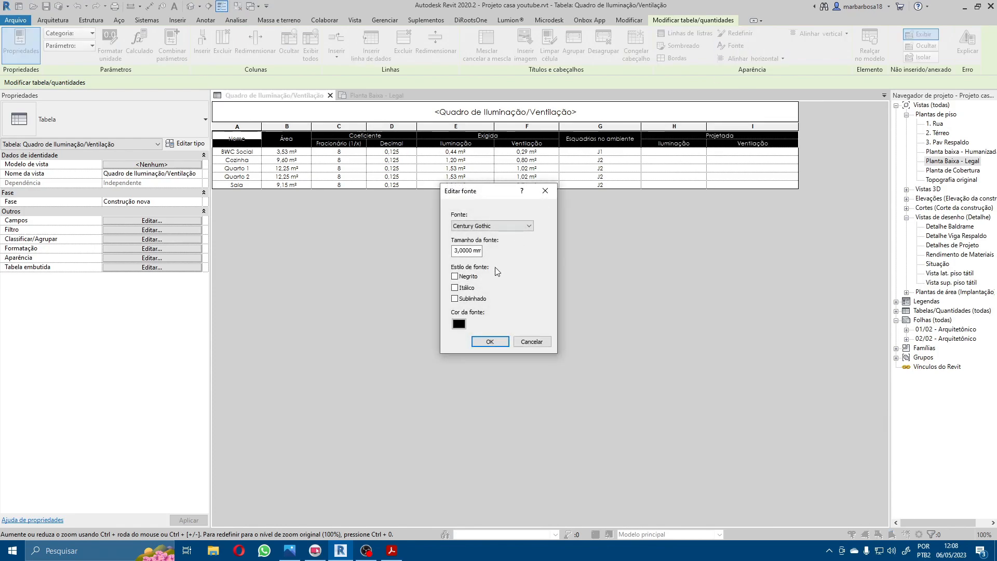
click(469, 277)
click(488, 343)
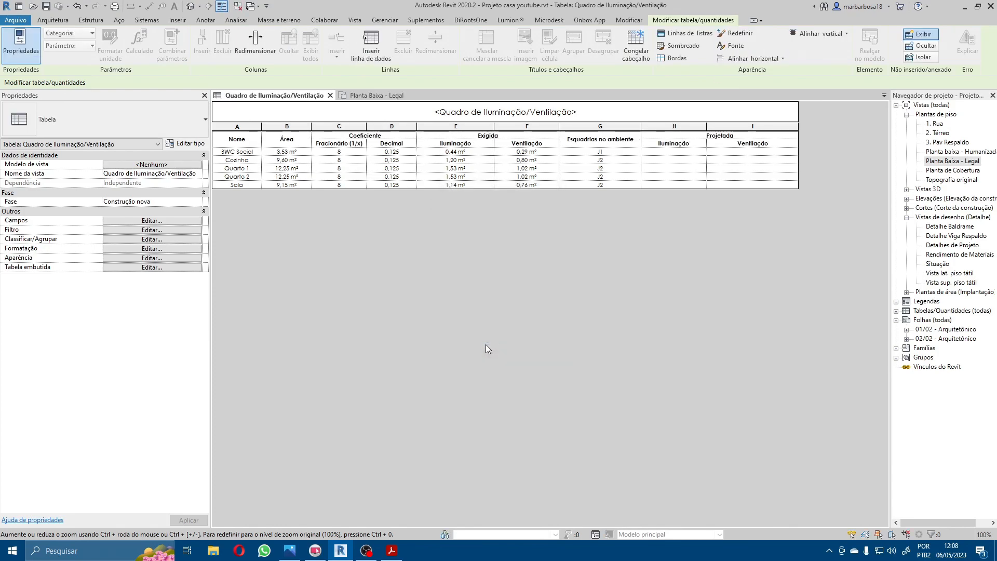
Step: Shade all the schedule's column headers light grey, RGB 192-192-192
drag(245, 144, 753, 146)
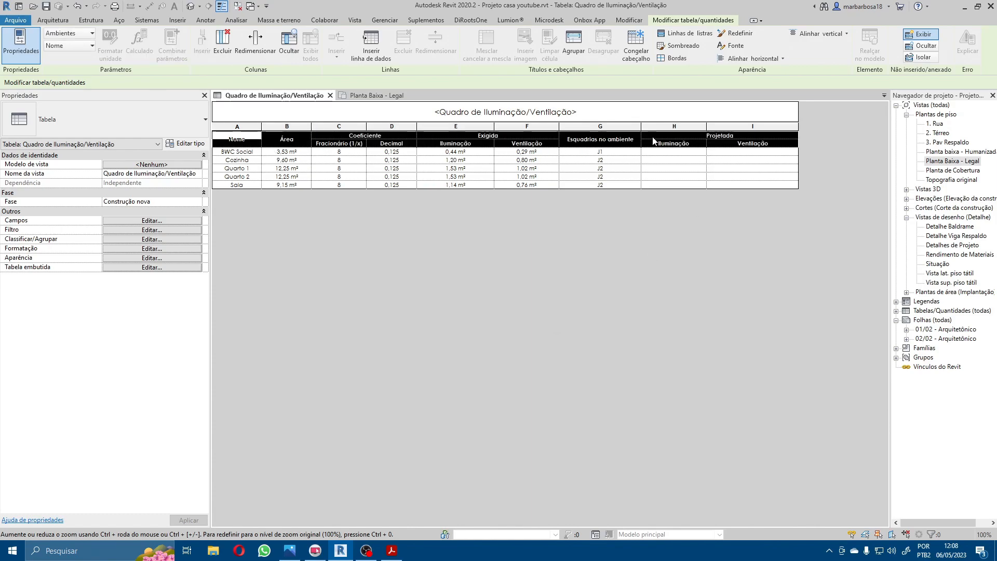
click(683, 46)
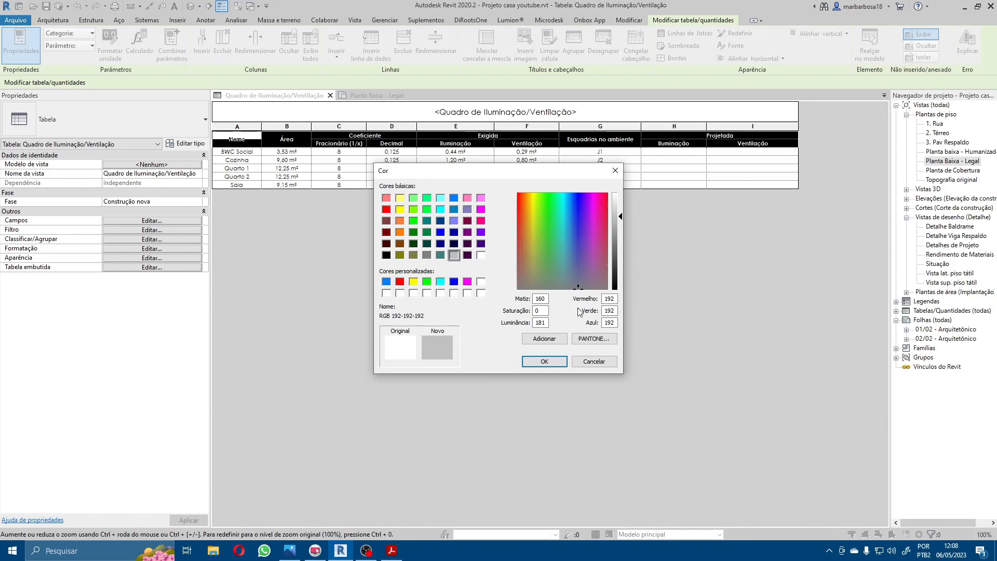
click(544, 362)
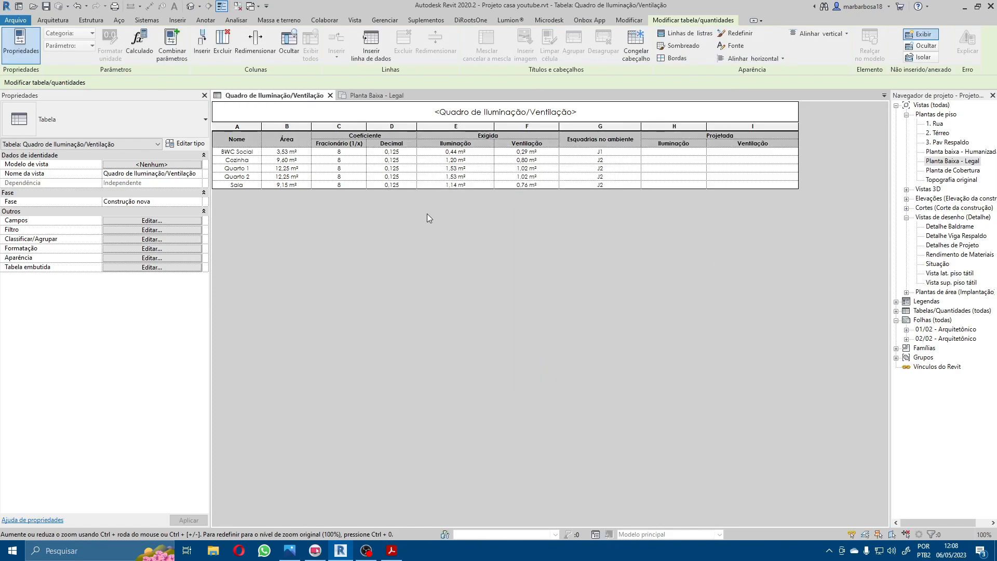
Step: Shade the two Exigida columns, including their headers, light orange with RGB 253-225-196
click(524, 134)
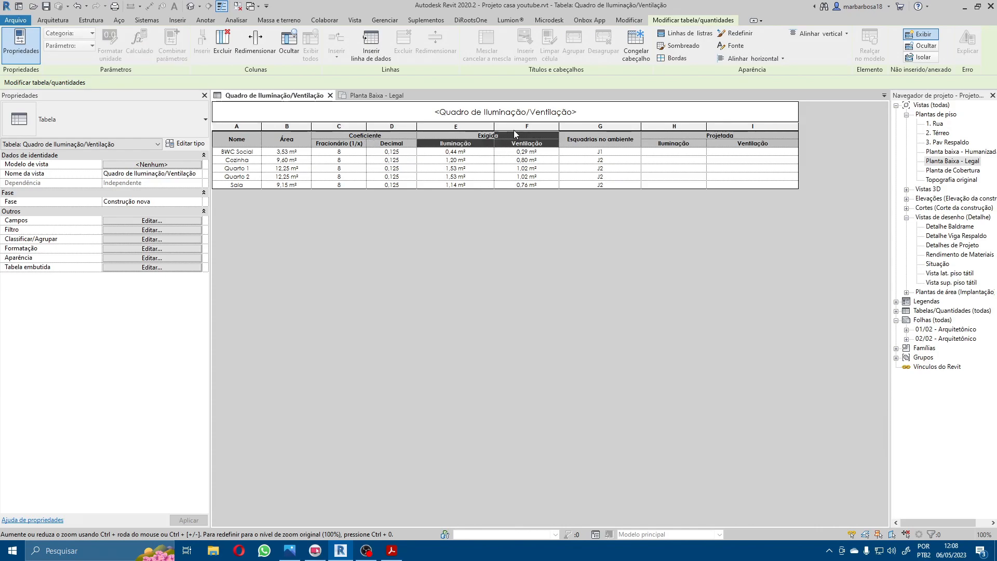
shift+click(516, 128)
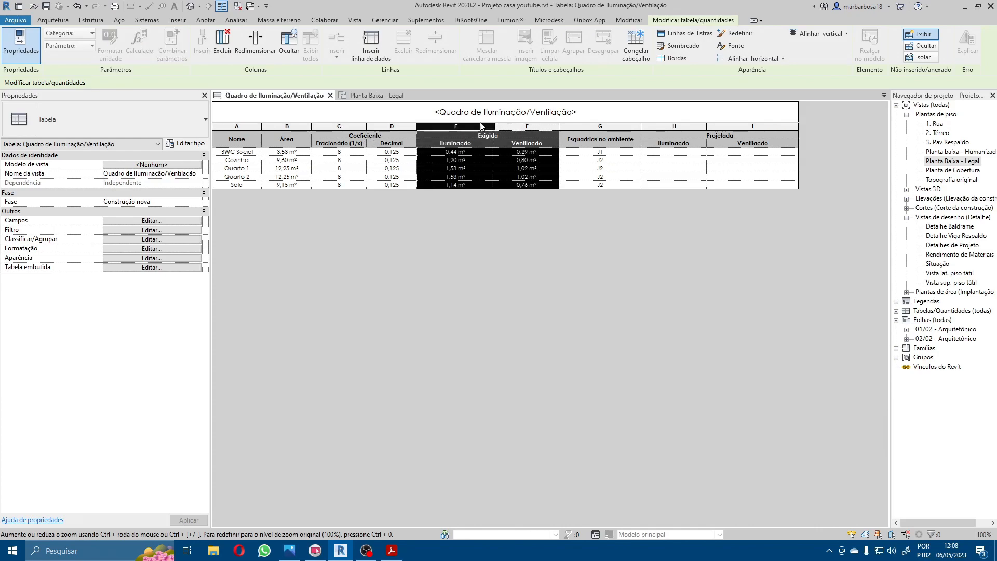
click(678, 45)
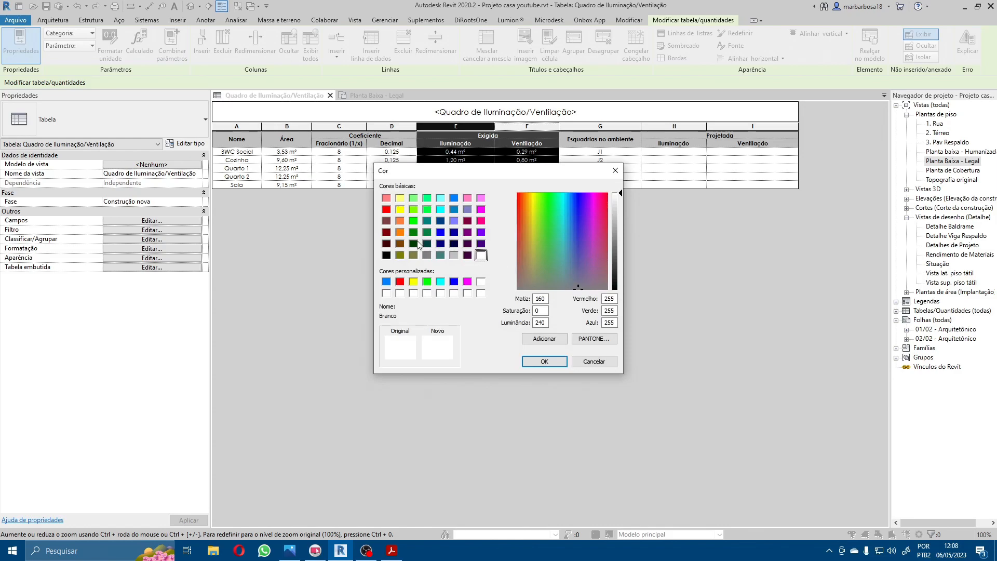
click(400, 232)
drag(609, 234, 612, 204)
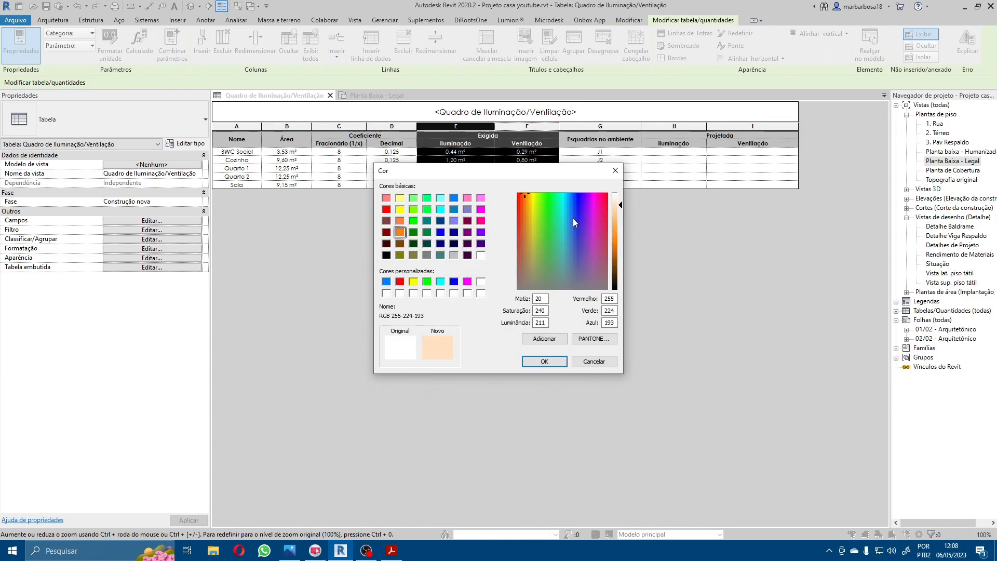
mouse_move(526, 208)
mouse_down()
mouse_move(535, 194)
mouse_move(526, 198)
mouse_up()
click(543, 361)
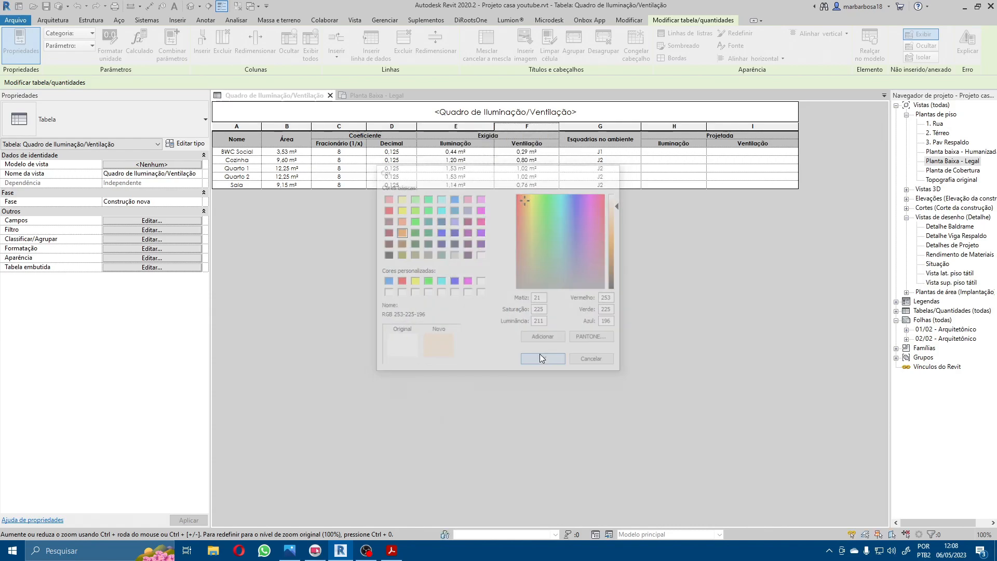
click(453, 127)
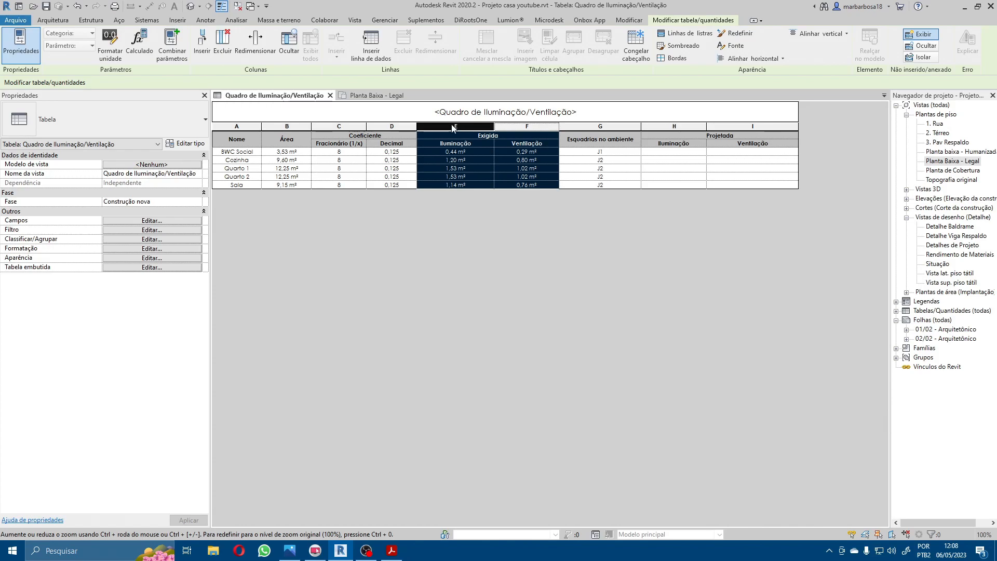
drag(529, 127, 476, 131)
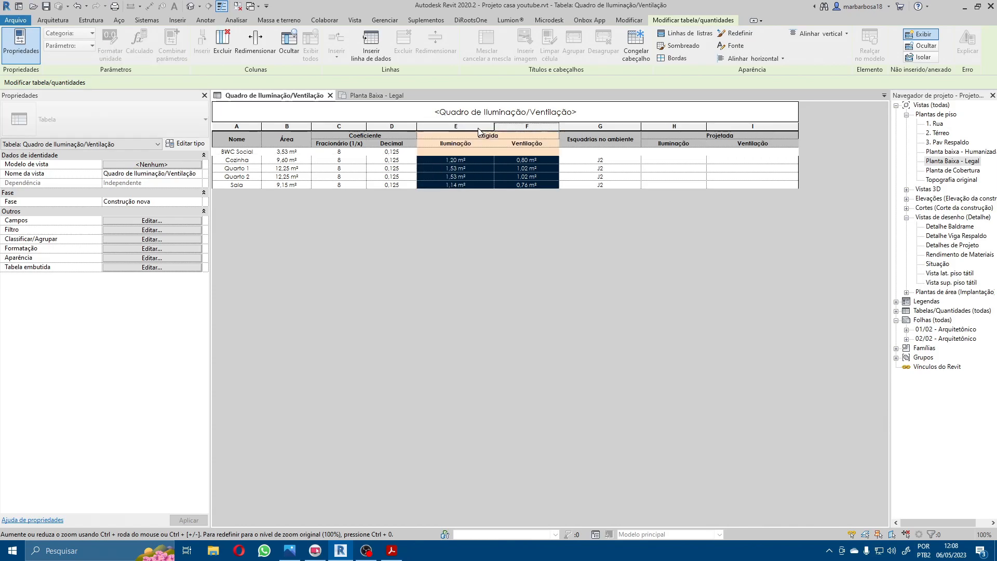
click(637, 180)
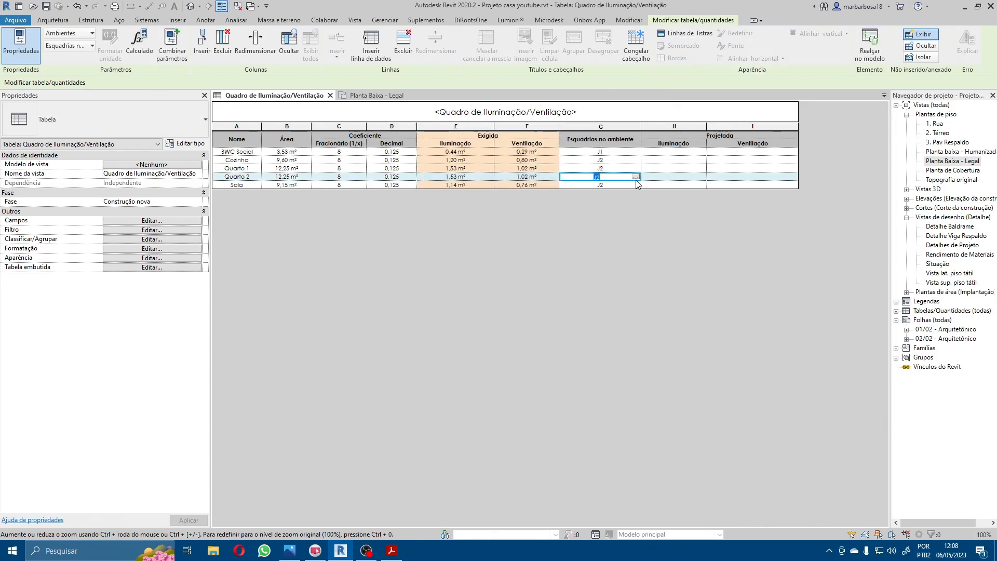
Step: Shade the two Projetada columns, including their headers, in a light green
drag(693, 127, 727, 130)
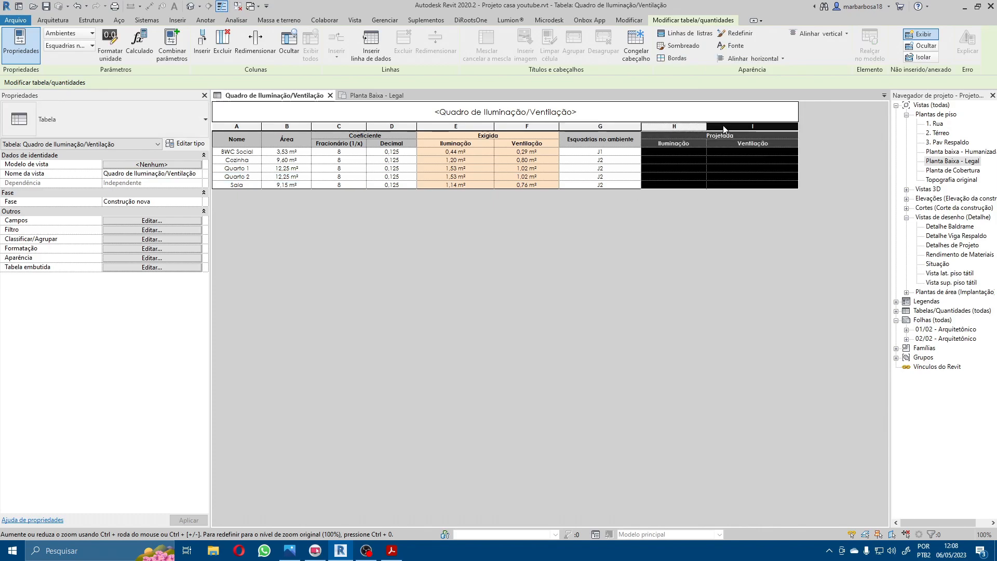
click(682, 46)
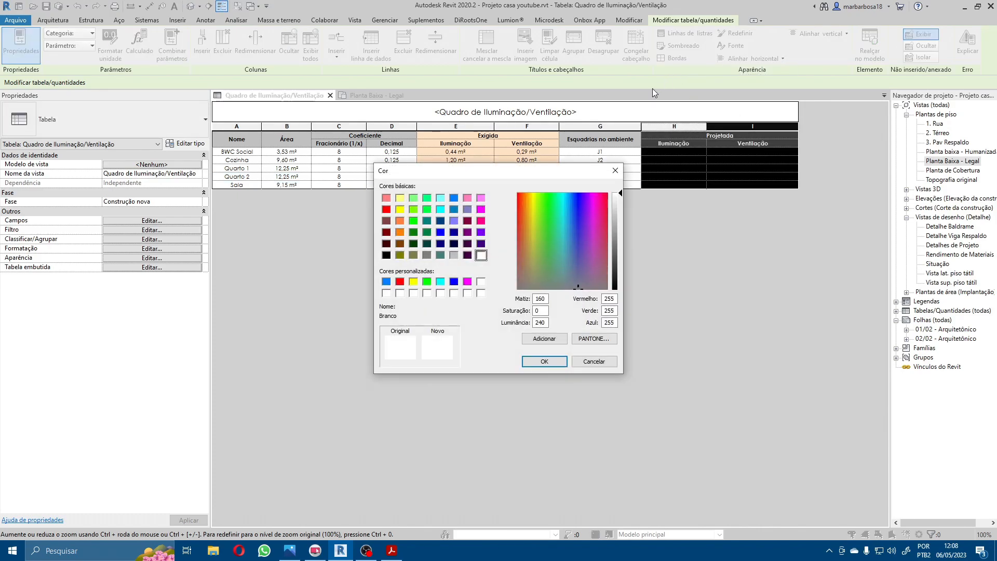
click(546, 266)
drag(621, 215, 621, 211)
click(545, 362)
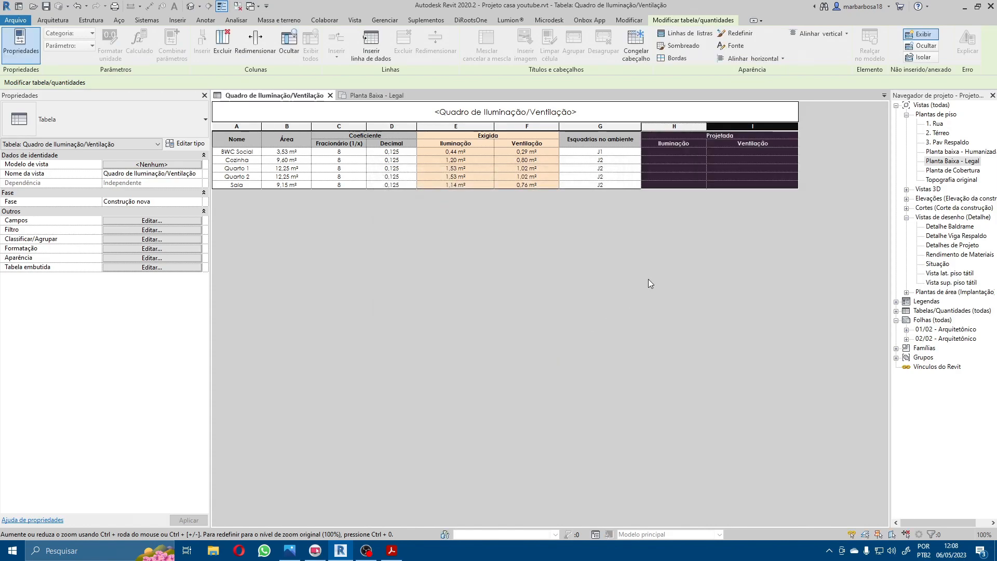
click(651, 232)
click(766, 126)
click(751, 114)
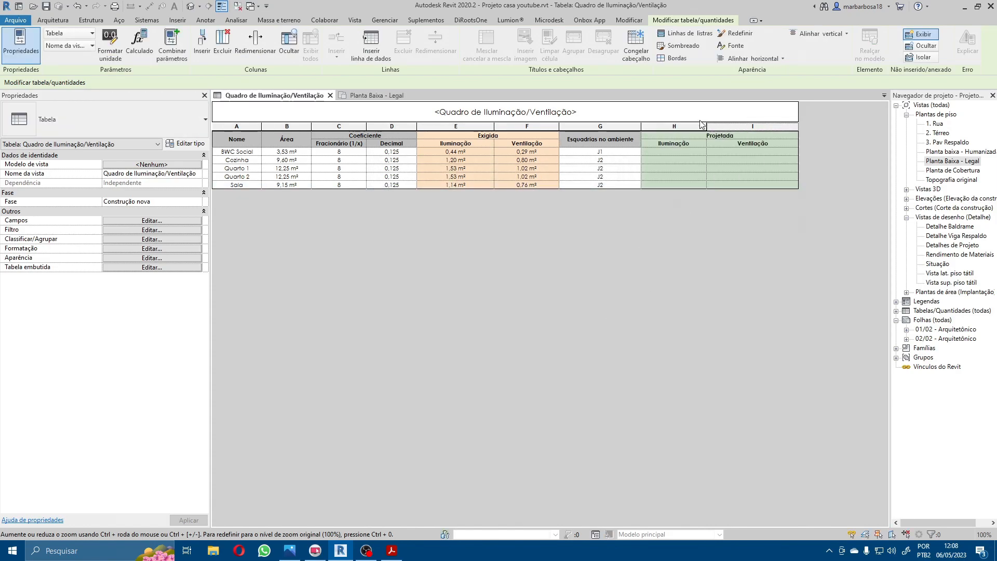
Step: Narrow the Iluminação column under Projetada and both Exigida columns by hand
click(742, 128)
click(696, 128)
drag(706, 126, 694, 126)
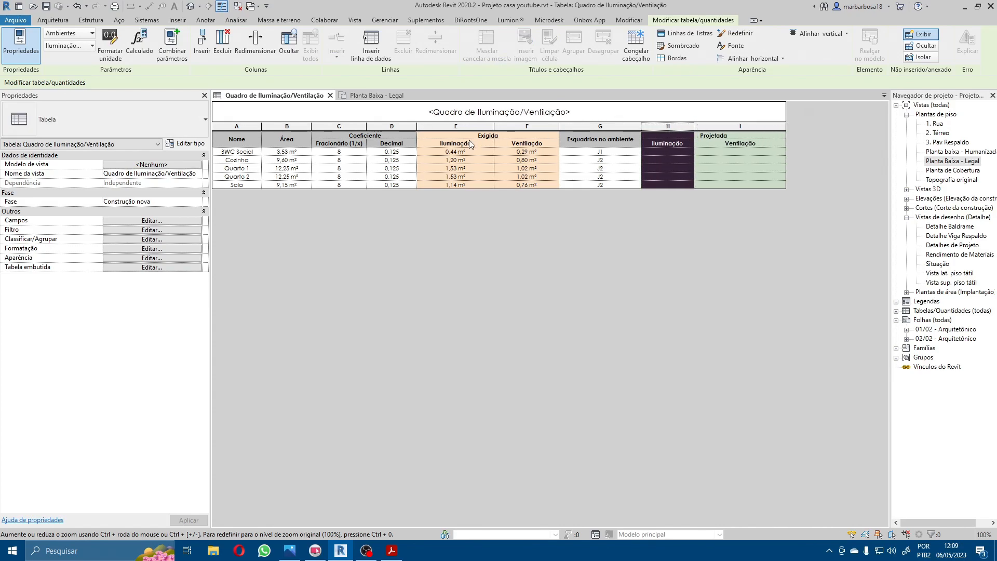
drag(495, 126, 480, 127)
drag(544, 126, 444, 121)
click(497, 170)
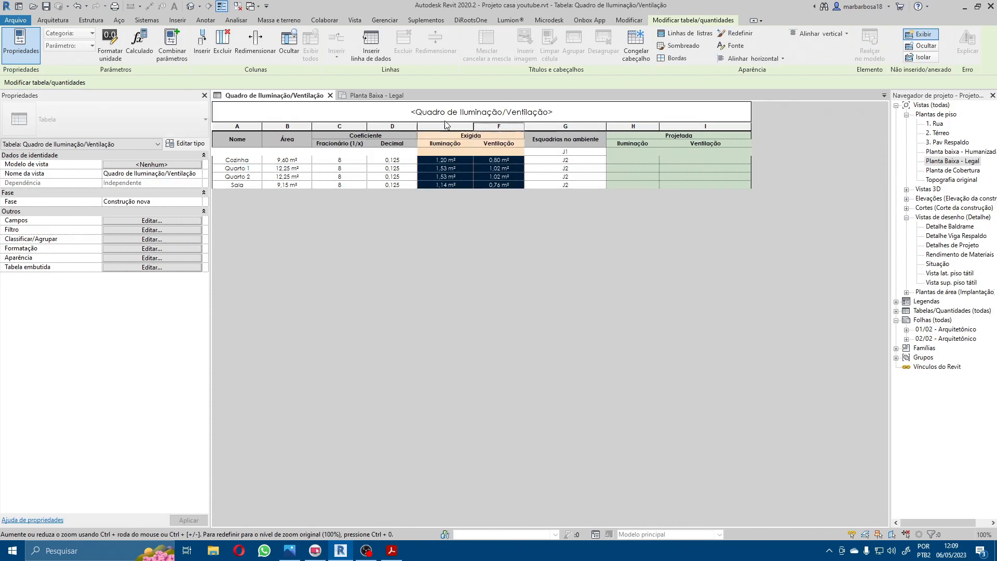
Step: Resize both Exigida columns to an equal width of 50 mm
click(502, 145)
drag(502, 145, 445, 145)
click(255, 42)
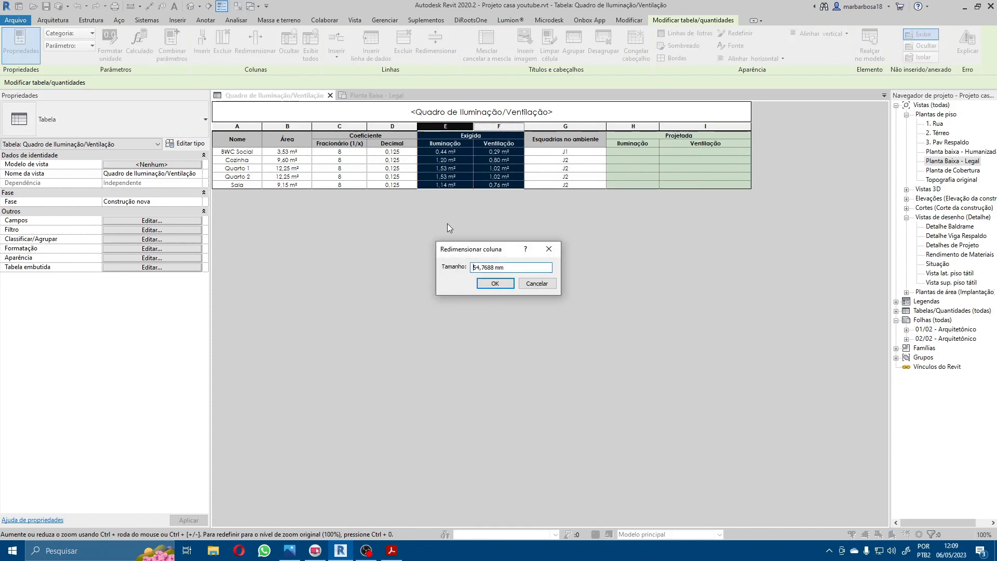
drag(507, 273, 439, 272)
text(45)
key(Return)
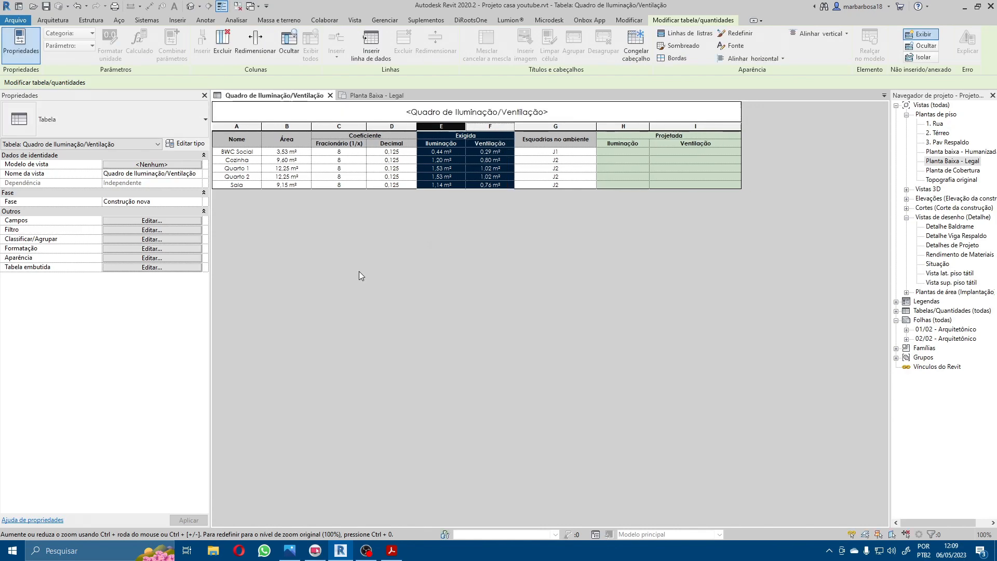
Step: Resize both Projetada columns to an equal width of 50 mm
click(674, 137)
click(260, 48)
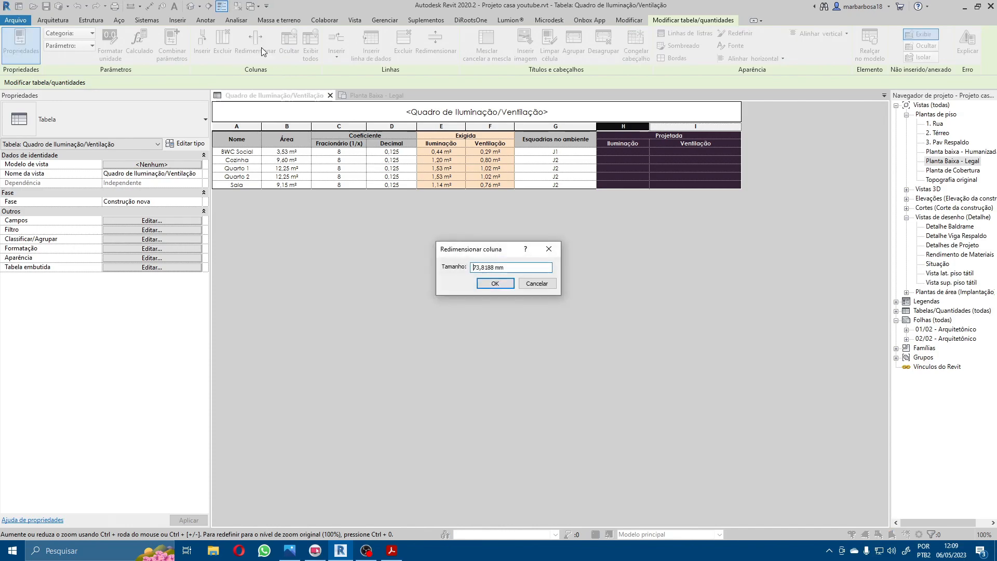
key(shift+End)
text(05a)
key(ctrl+a)
text(50)
key(Return)
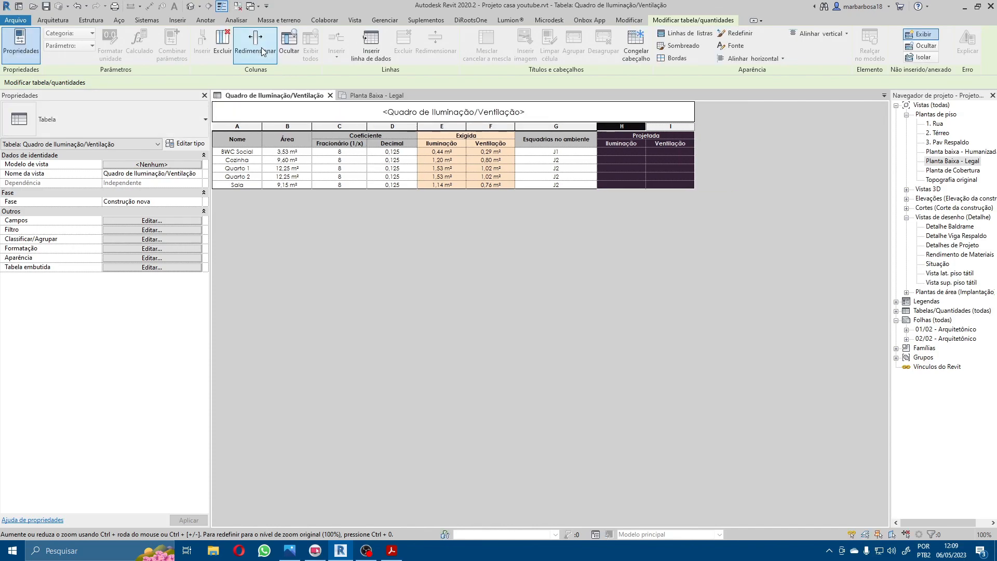
Step: Narrow the Esquadrias no ambiente column so that its header wraps onto two lines
click(585, 185)
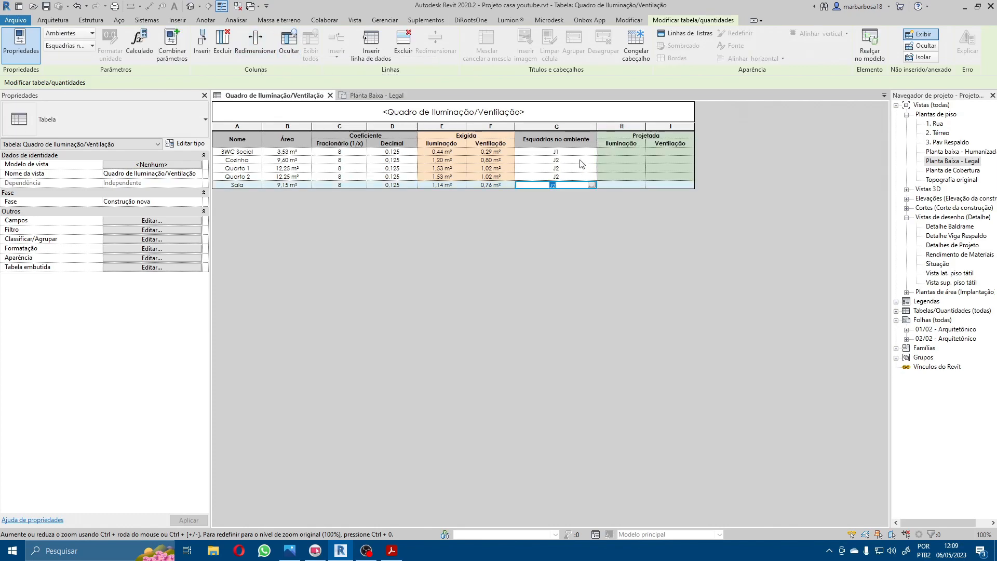
drag(596, 126, 561, 126)
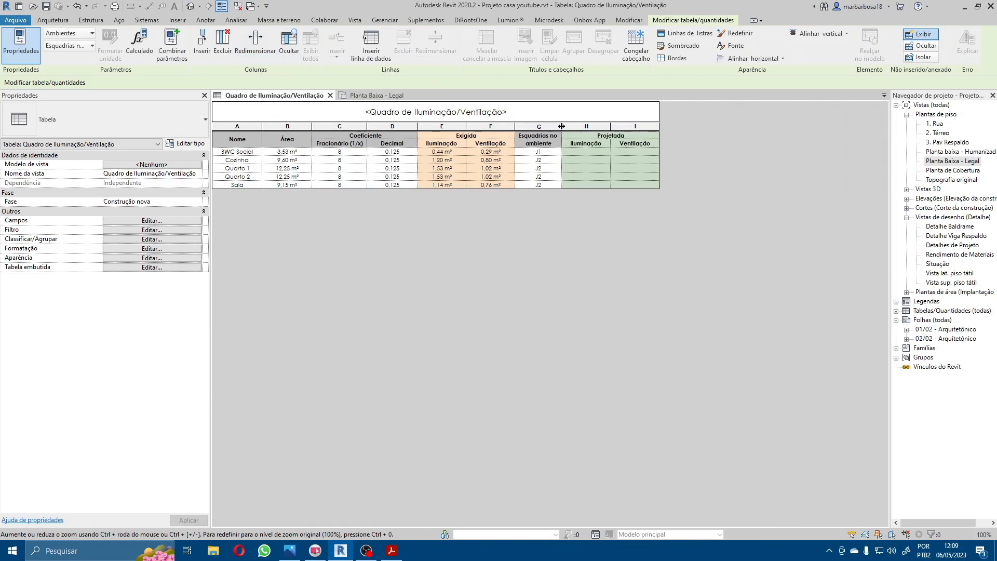
click(565, 168)
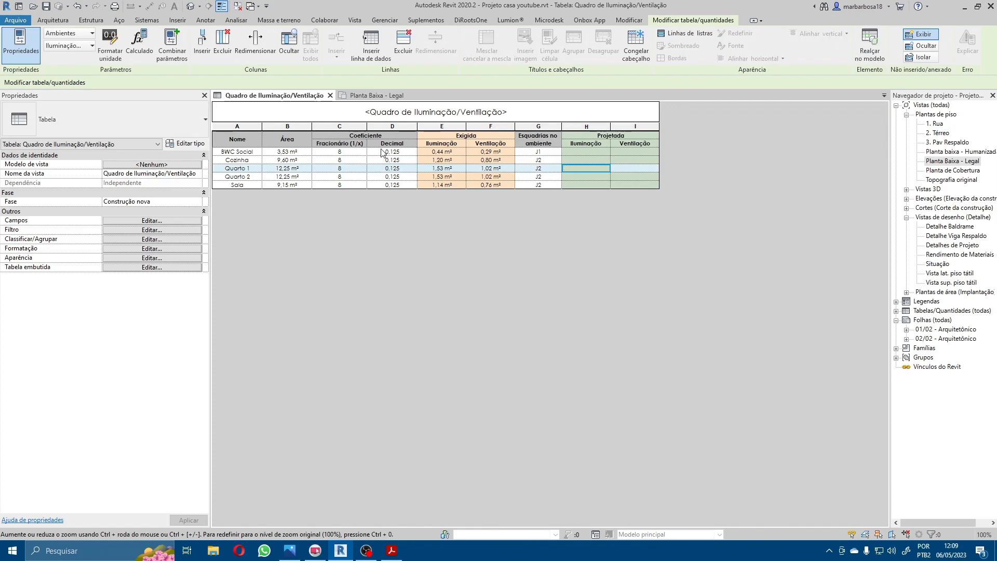
click(300, 145)
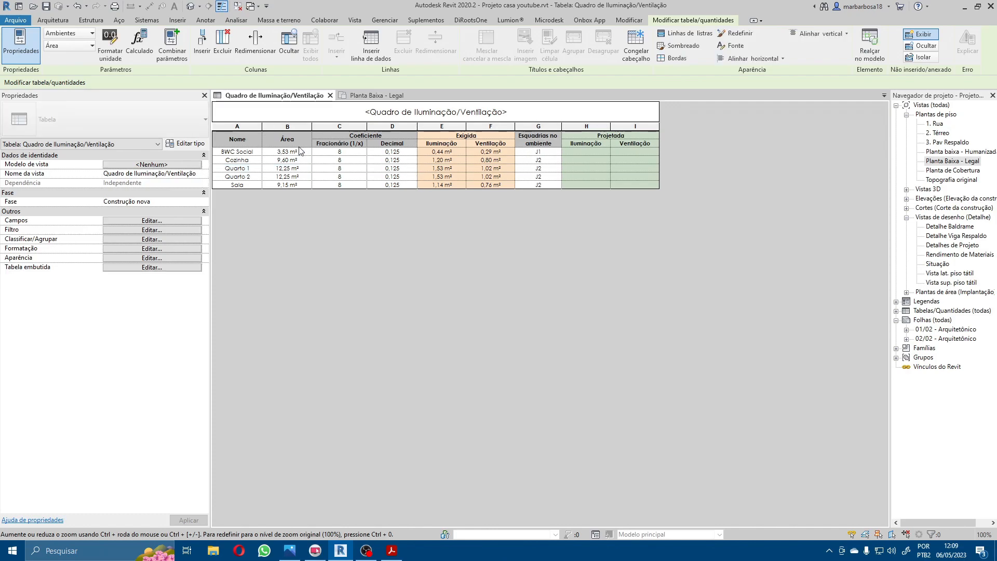
click(295, 168)
click(394, 178)
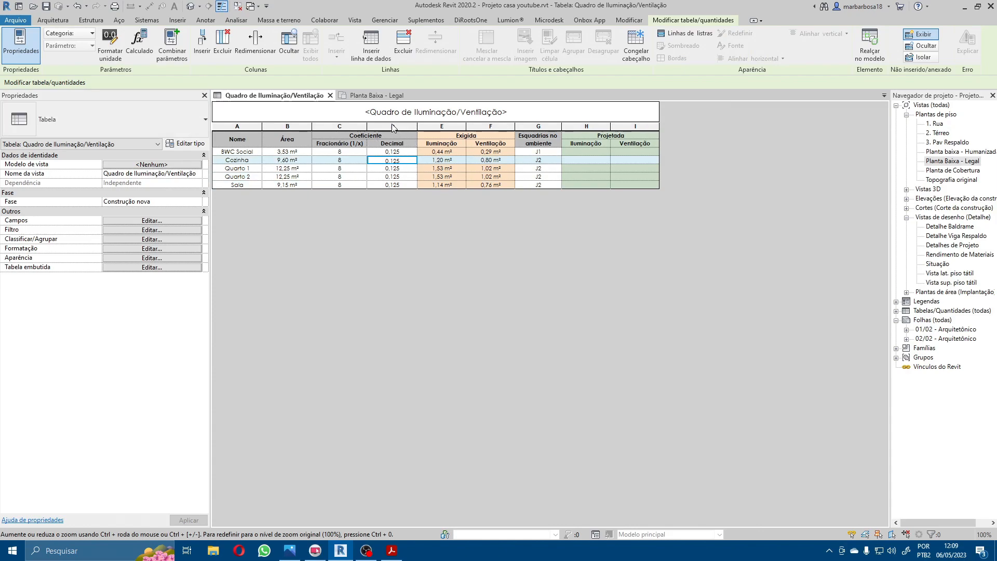
Step: Resize the Fracionário (1/x) and Decimal columns under Coeficiente to an equal width of 50 mm
drag(392, 125, 340, 126)
click(255, 43)
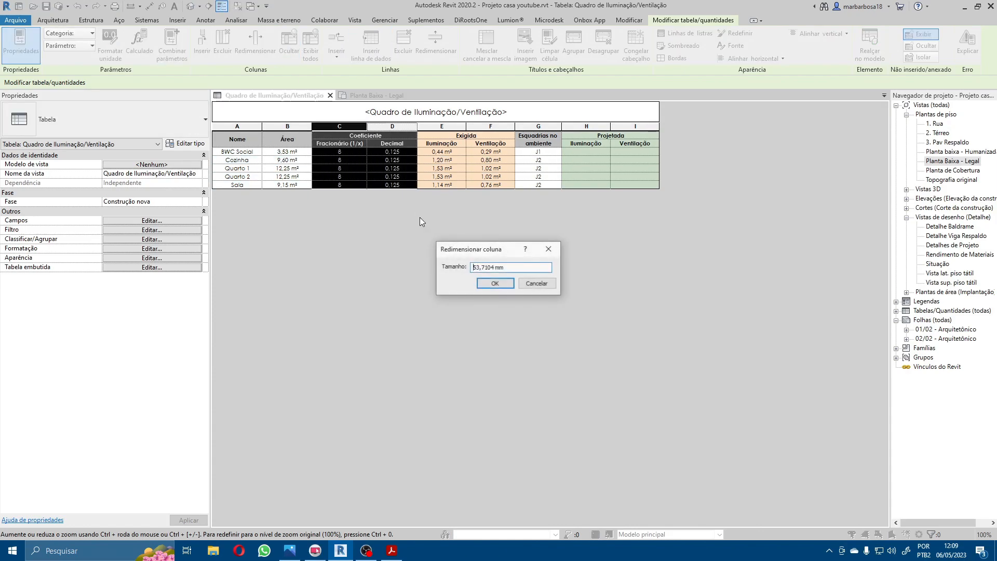
drag(503, 267, 437, 260)
text(48)
key(Return)
click(408, 186)
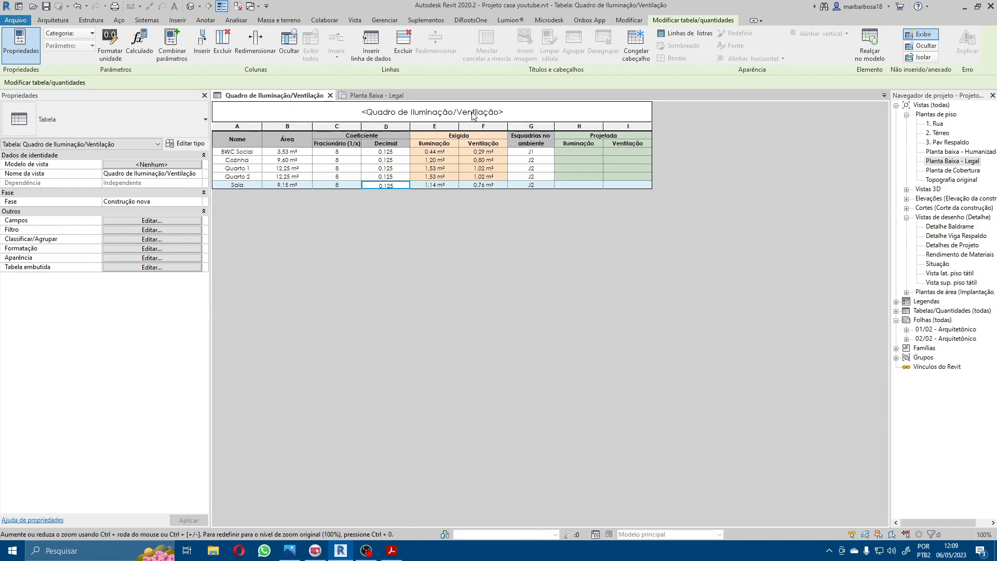
click(582, 152)
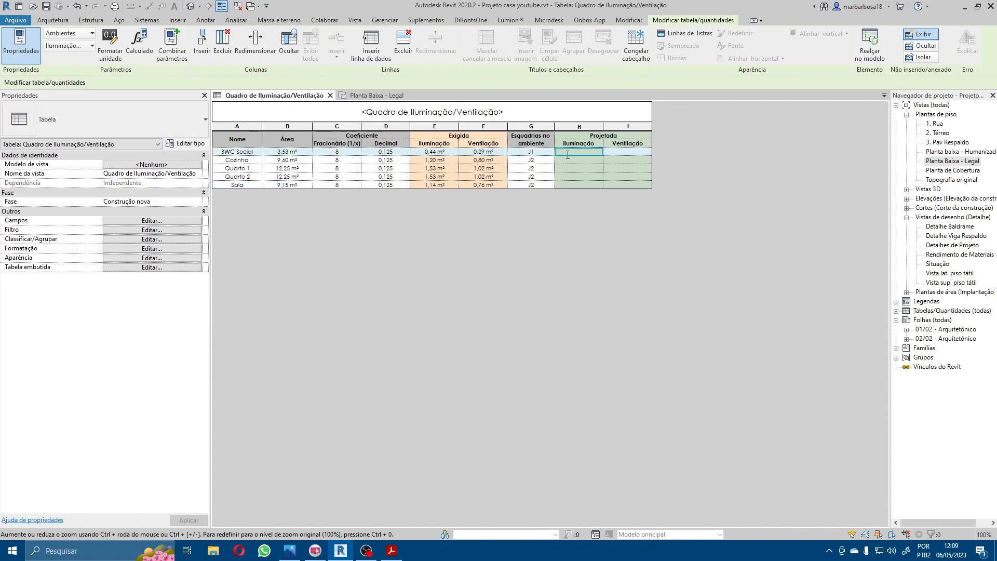
click(594, 177)
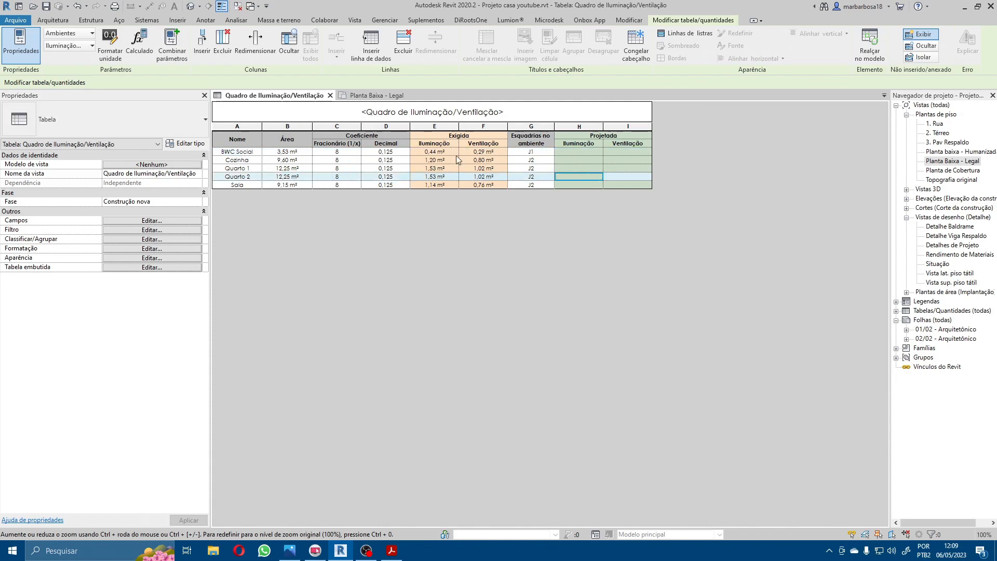
Step: Make the schedule title Quadro de Iluminação/Ventilação bold (Negrito)
click(491, 111)
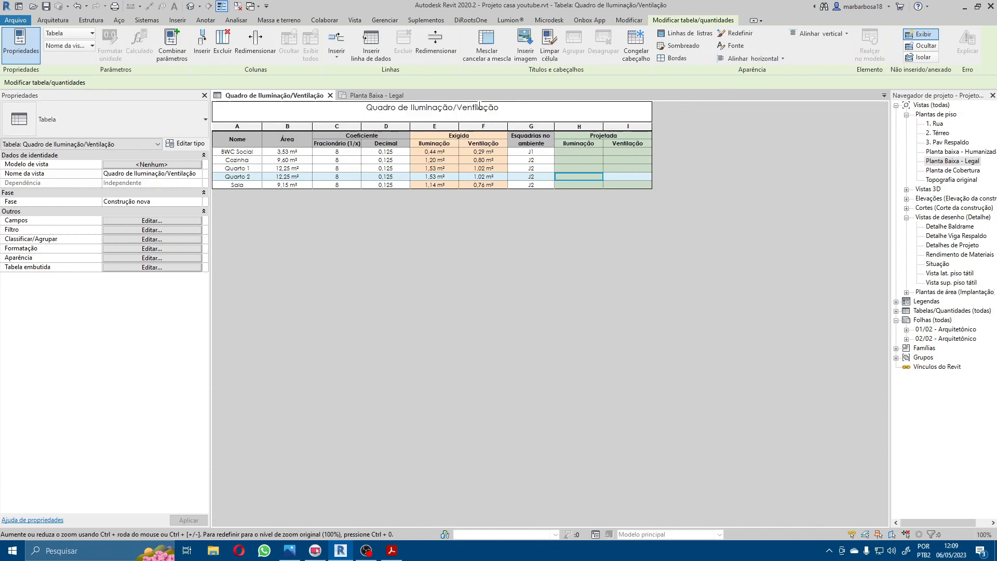
click(732, 45)
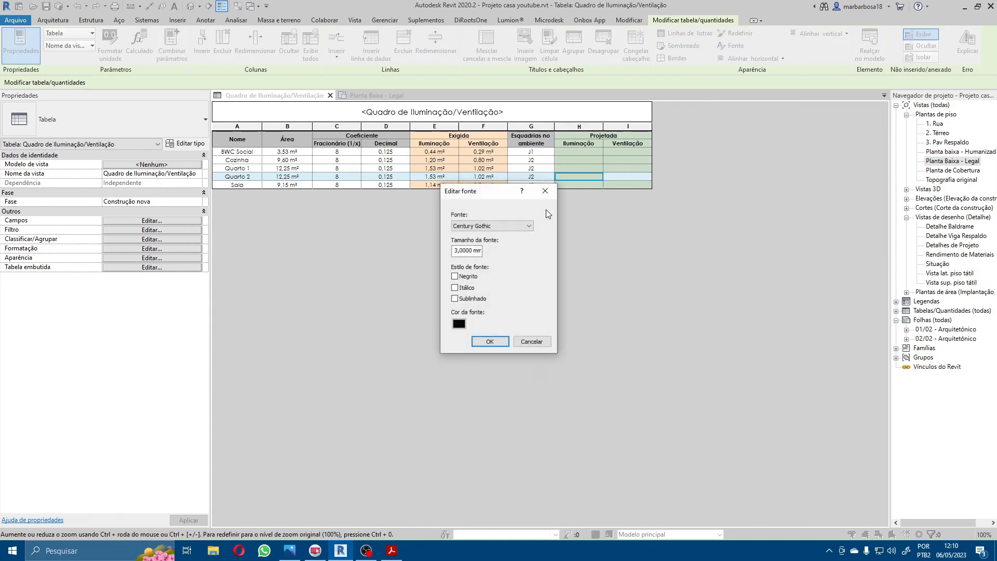
click(464, 276)
click(490, 341)
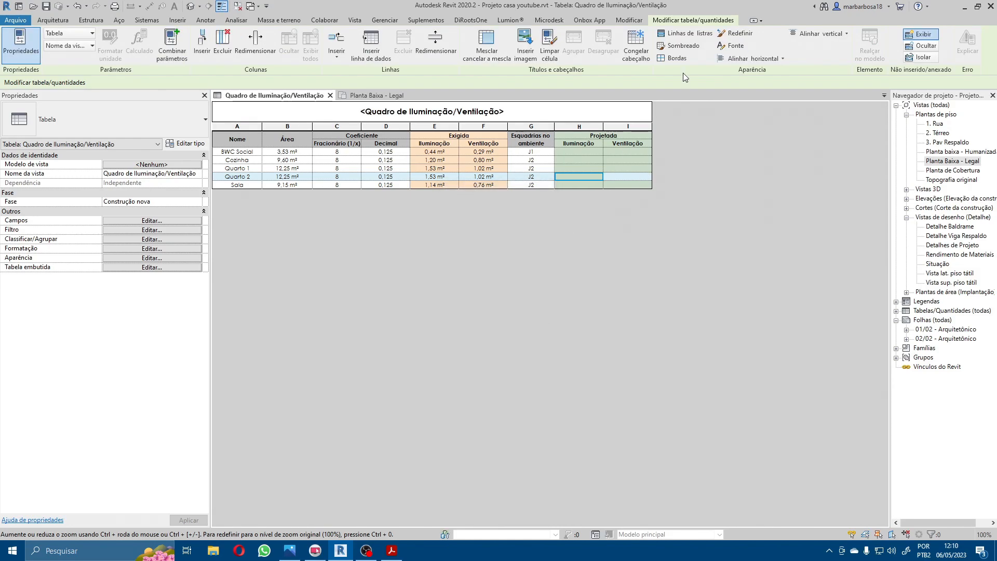
Step: Shade the schedule title Quadro de Iluminação/Ventilação with the light teal colour RGB 203-228-226
click(685, 48)
click(562, 259)
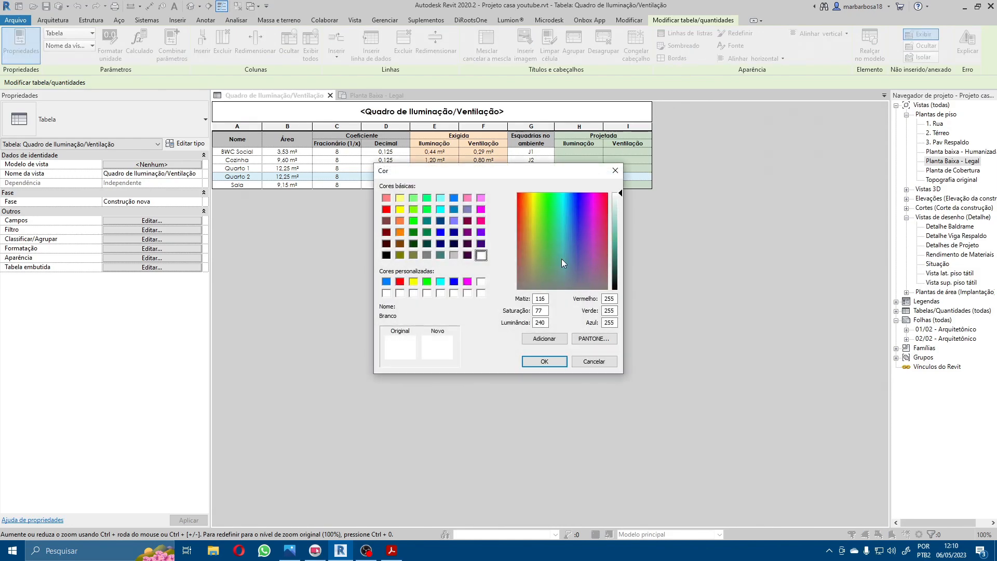
click(618, 208)
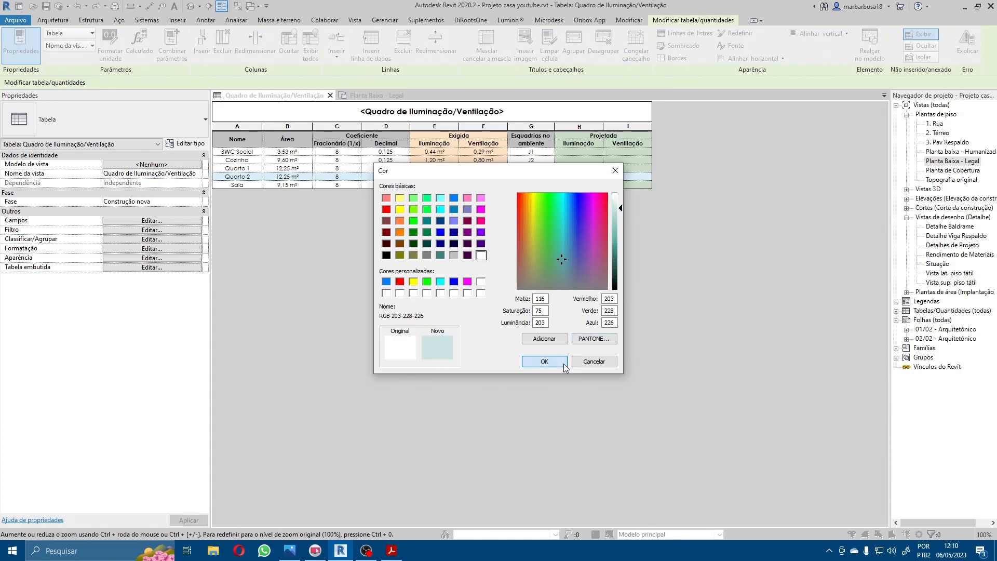
click(545, 361)
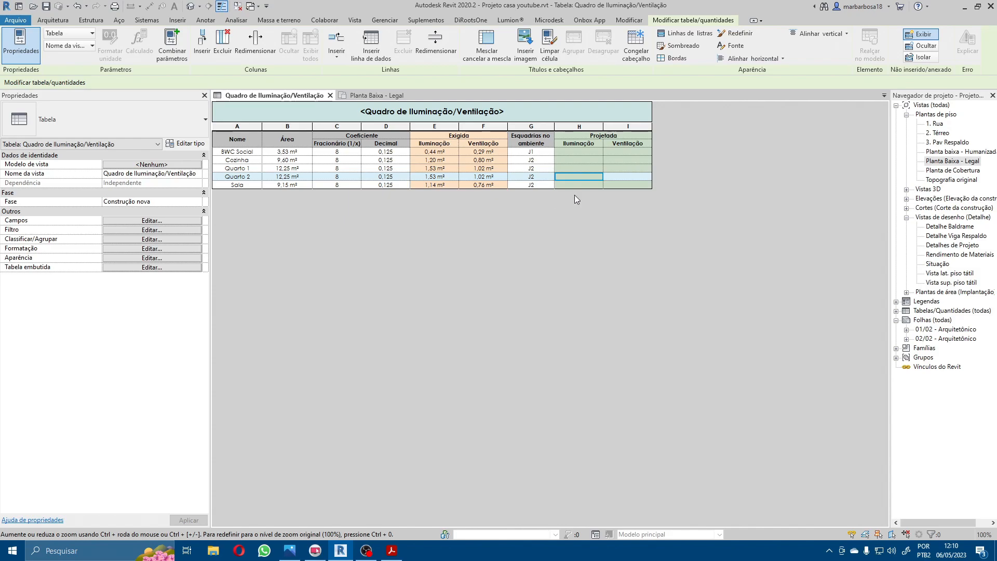
click(624, 185)
click(625, 170)
click(588, 178)
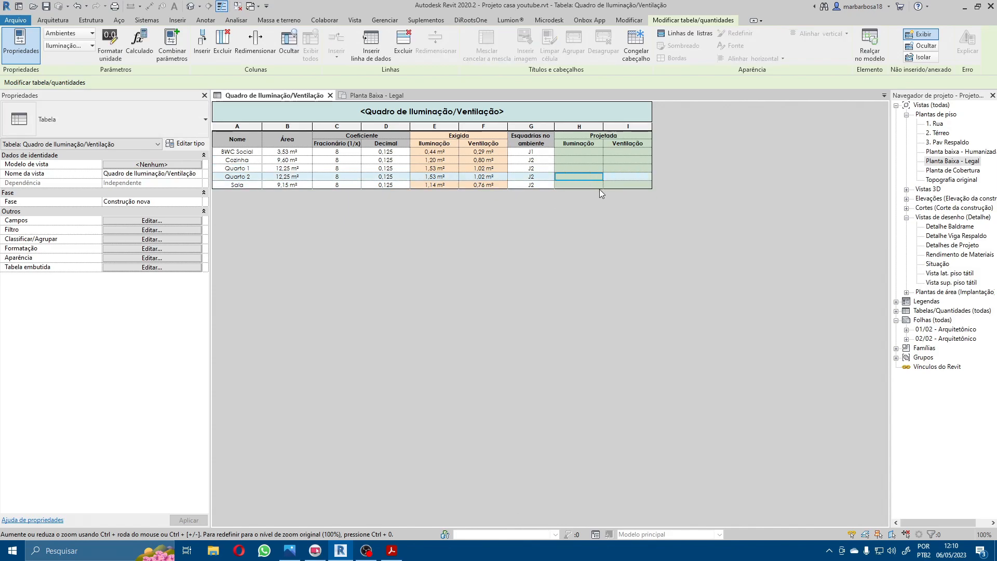
Step: Widen the project browser and open the schedule Tabela de esquadrias - Janelas from Tabelas/Quantidades
click(896, 311)
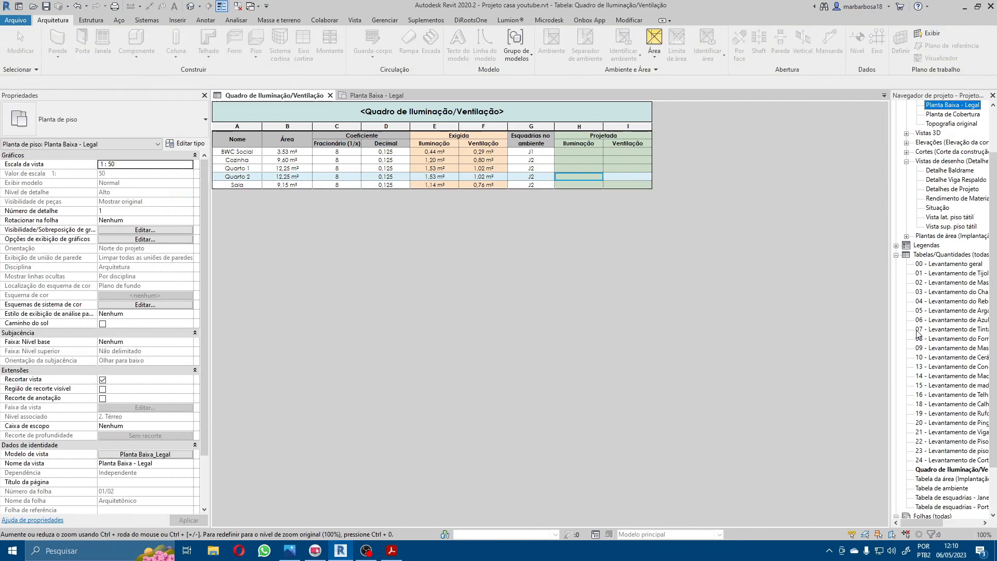
drag(890, 348, 842, 345)
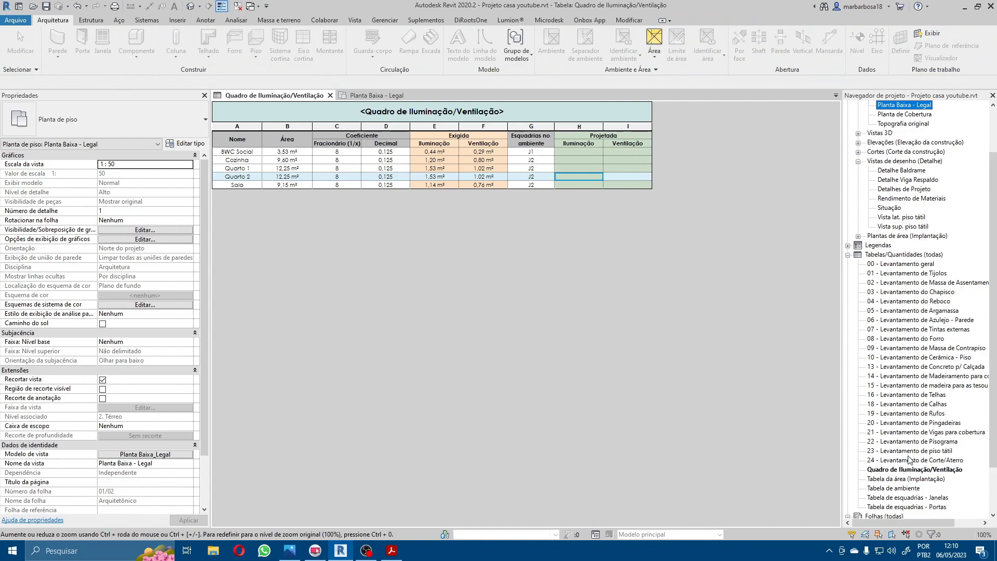
double_click(910, 498)
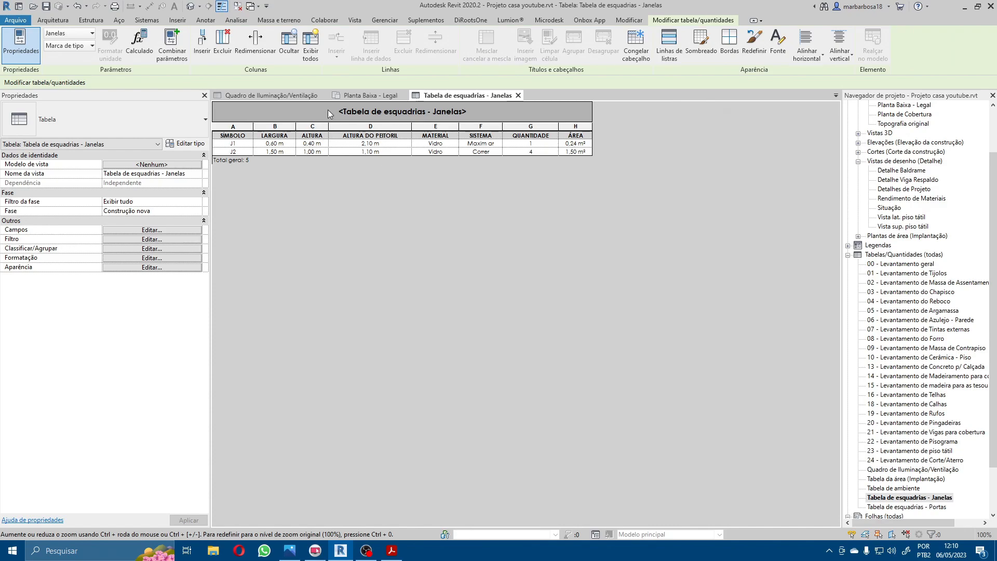
Step: Close the Planta Baixa - Legal view and tile the two schedules side by side
click(403, 95)
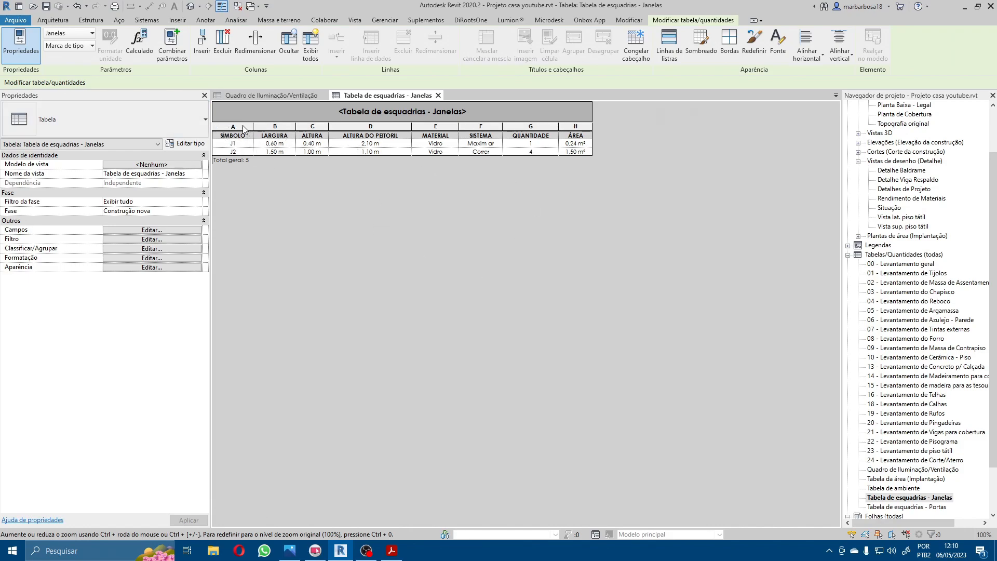
click(356, 20)
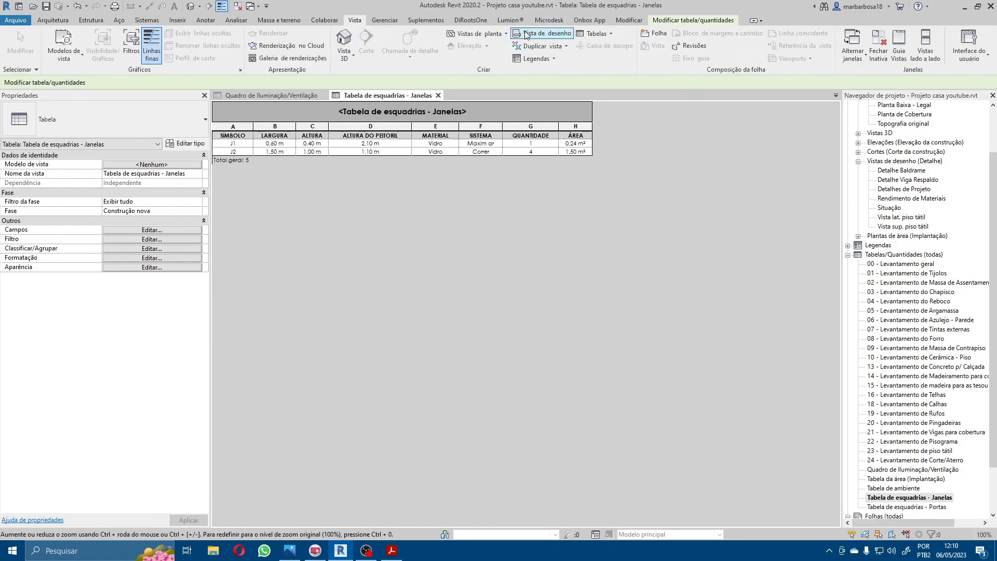
click(926, 40)
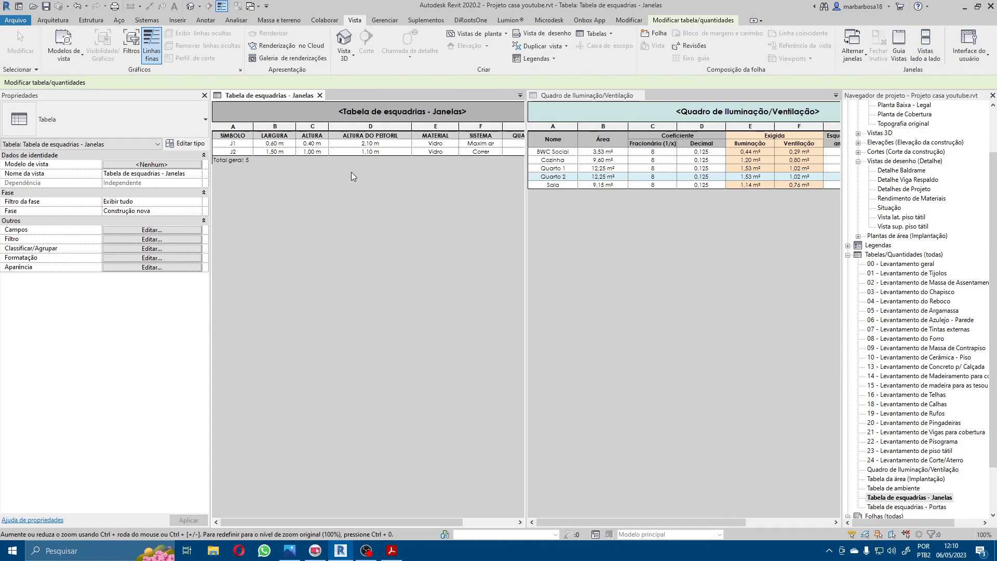
Step: Examine the Área values of windows J1 and J2 in Tabela de esquadrias - Janelas
ctrl+scroll(351, 177, down, 2)
ctrl+scroll(352, 176, up, 3)
ctrl+scroll(351, 177, down, 1)
ctrl+scroll(352, 176, down, 2)
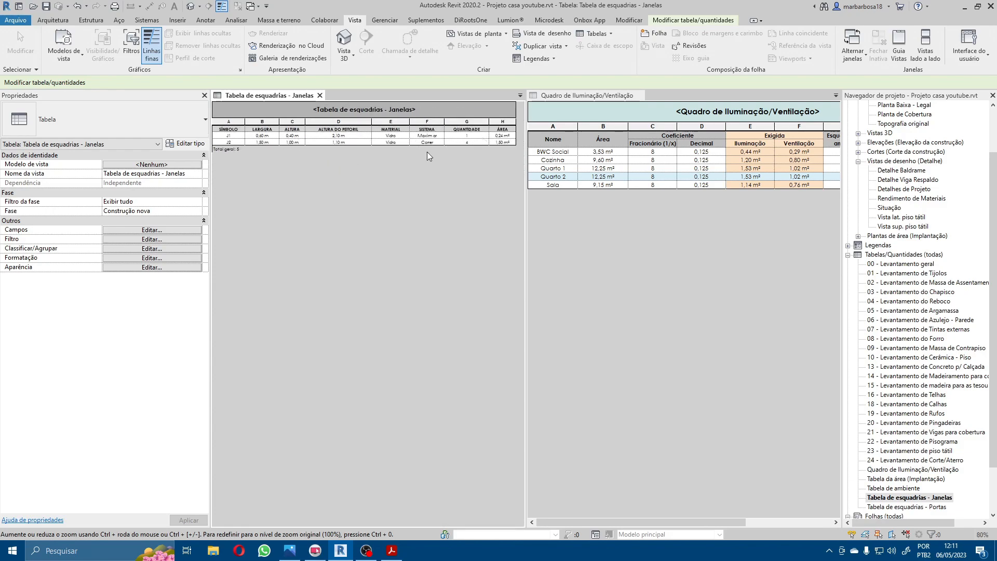
ctrl+scroll(513, 138, up, 3)
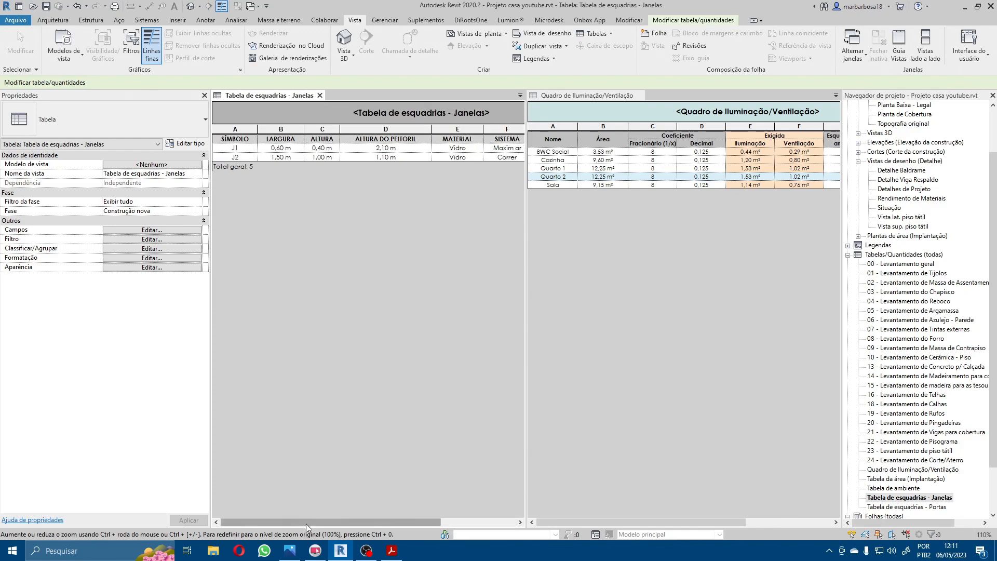
drag(306, 524, 412, 525)
ctrl+scroll(507, 157, up, 1)
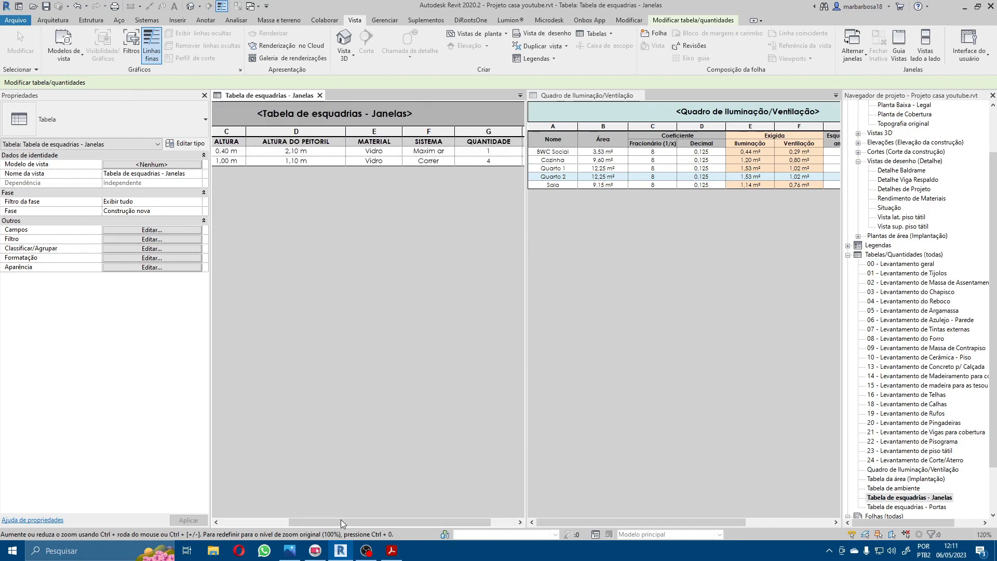
drag(313, 522, 333, 521)
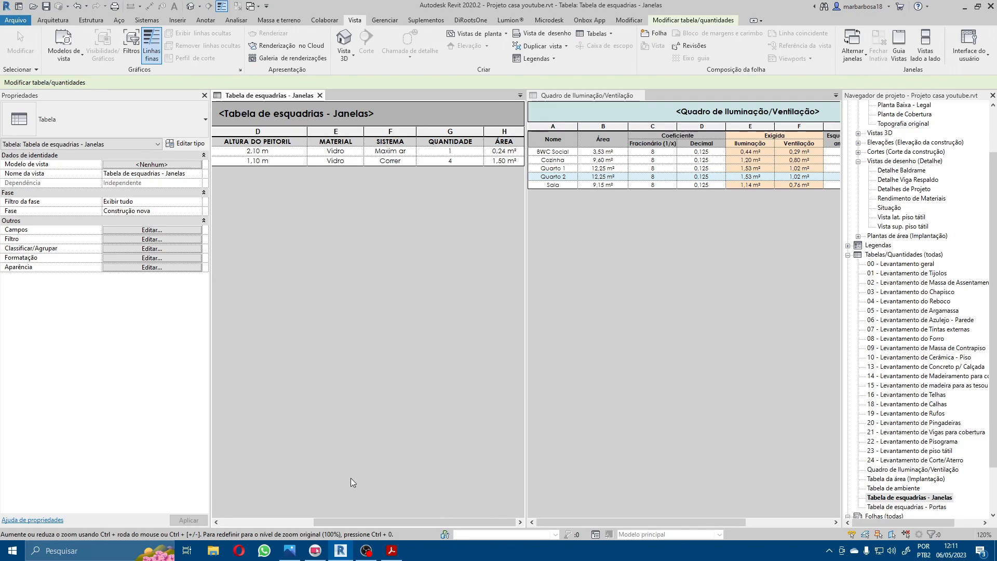
drag(335, 523, 377, 513)
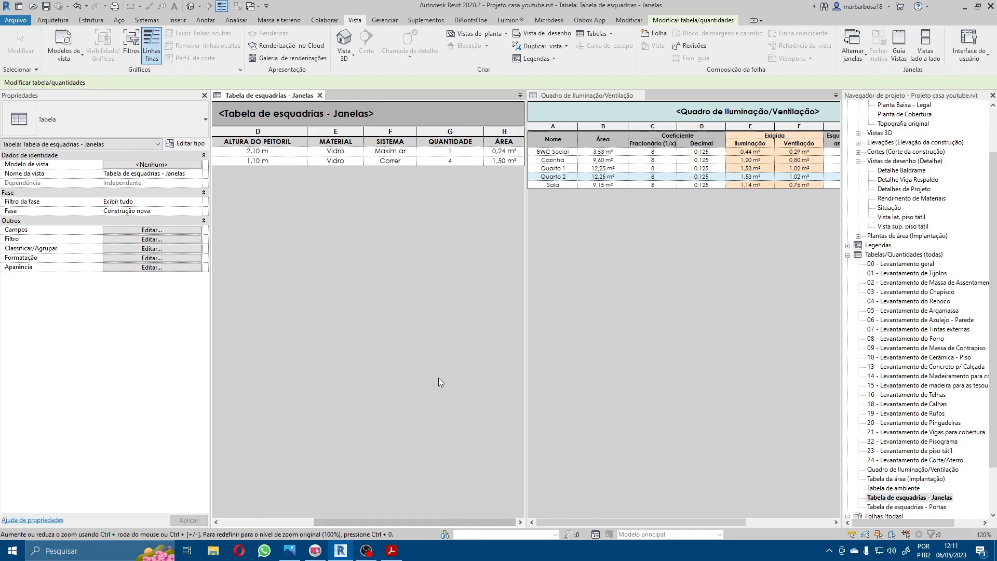
Step: Enter 0,24 as the Projetada Iluminação area of BWC Social in the Quadro de Iluminação/Ventilação
click(725, 500)
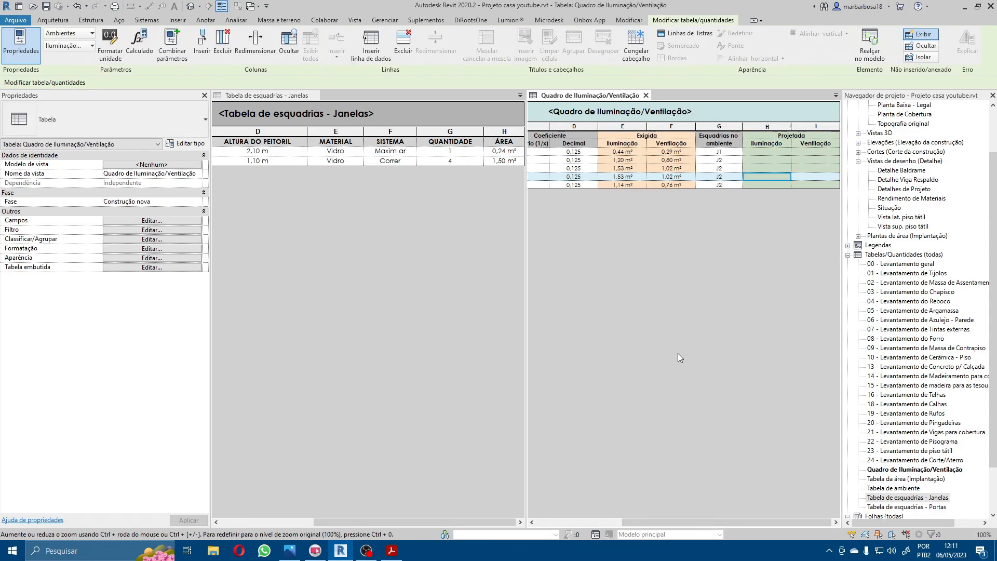
click(773, 151)
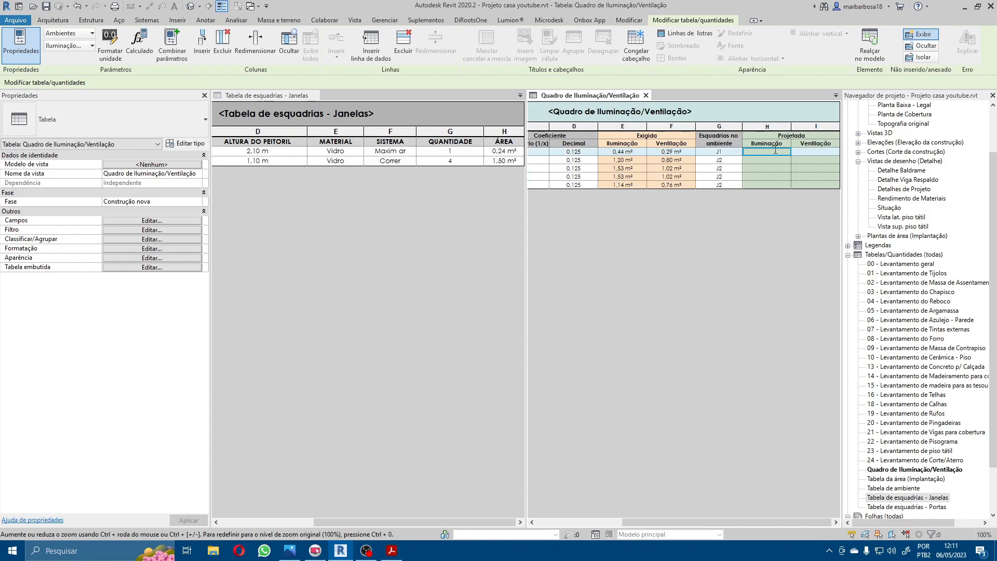
text(0,24)
key(Return)
key(Up)
Step: Format the Projetada Iluminação column independently of the project settings, in square metres with 2 decimal places, dismissing the save reminder
drag(820, 144, 774, 186)
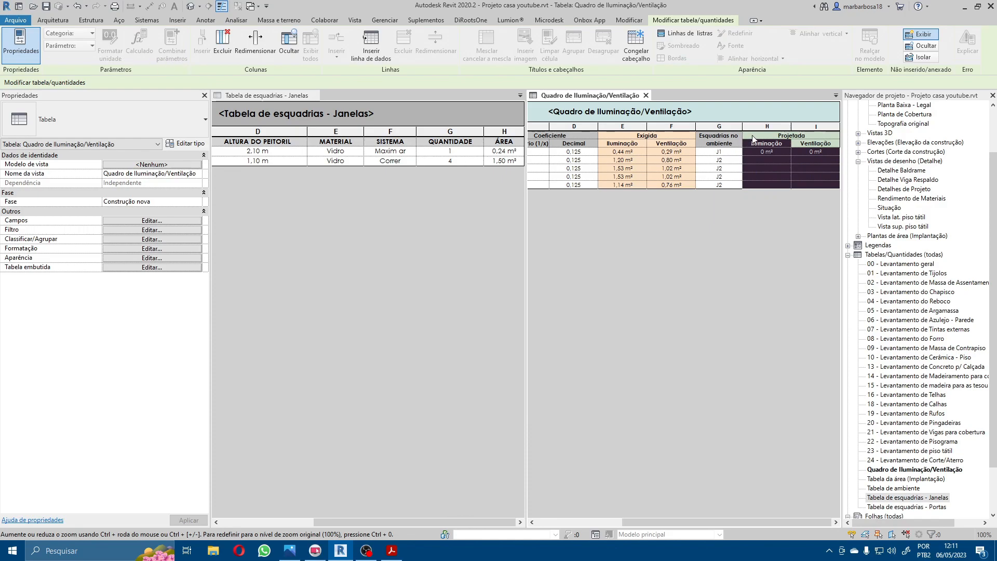
click(768, 126)
click(113, 48)
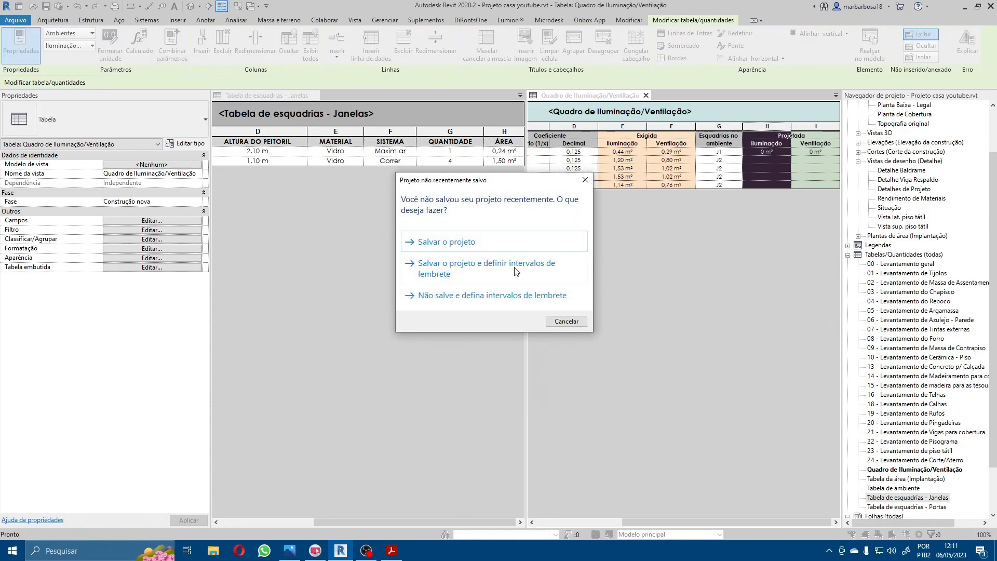
click(557, 322)
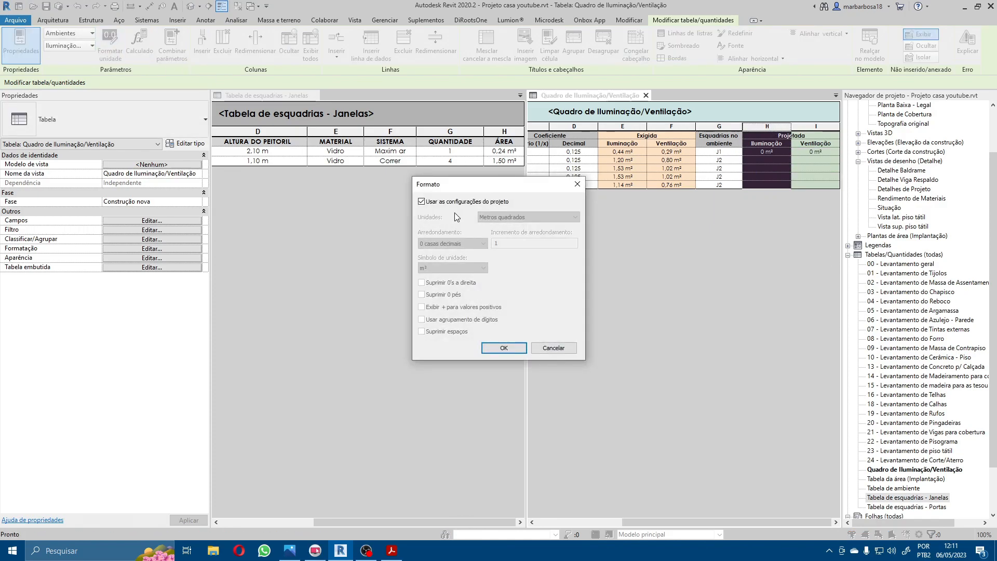
click(459, 201)
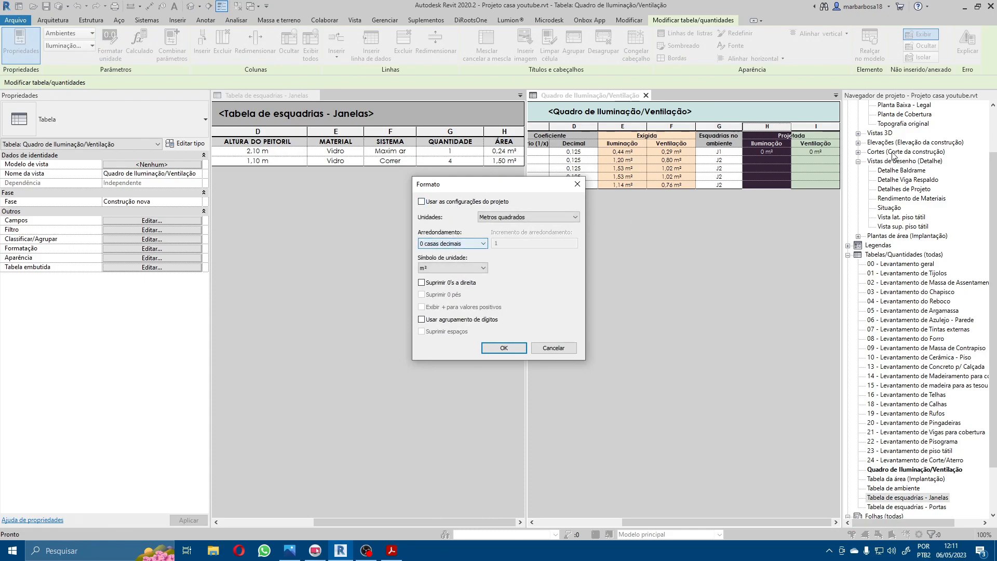
click(487, 240)
click(453, 286)
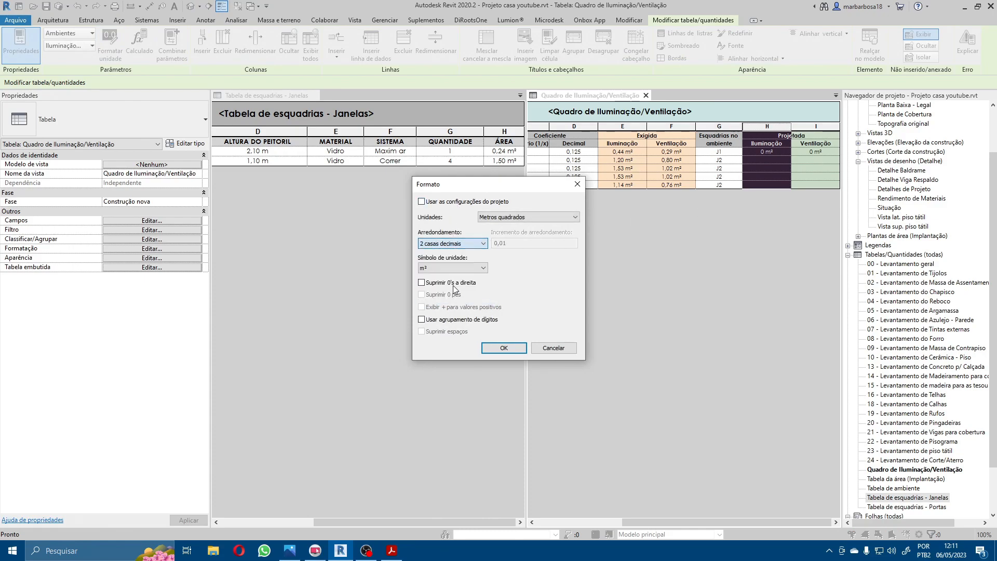
click(504, 348)
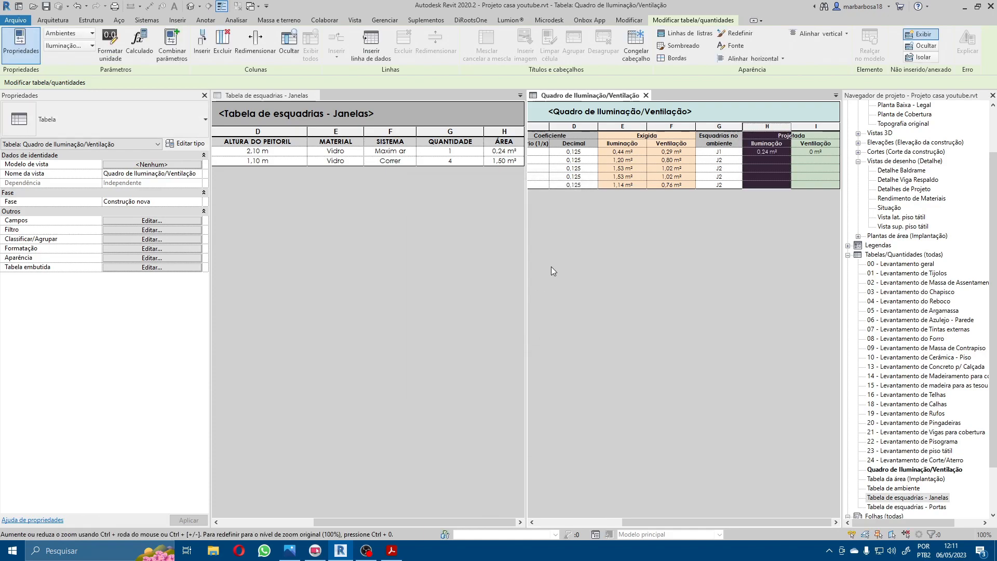
Step: Format the Projetada Ventilação column independently of the project settings, in square metres with 2 decimal places
click(817, 131)
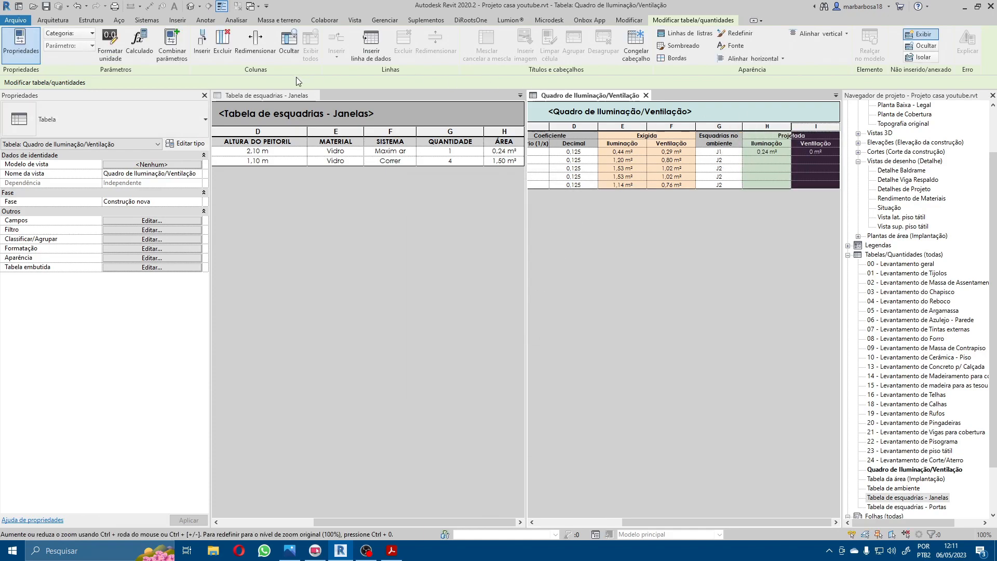
click(110, 41)
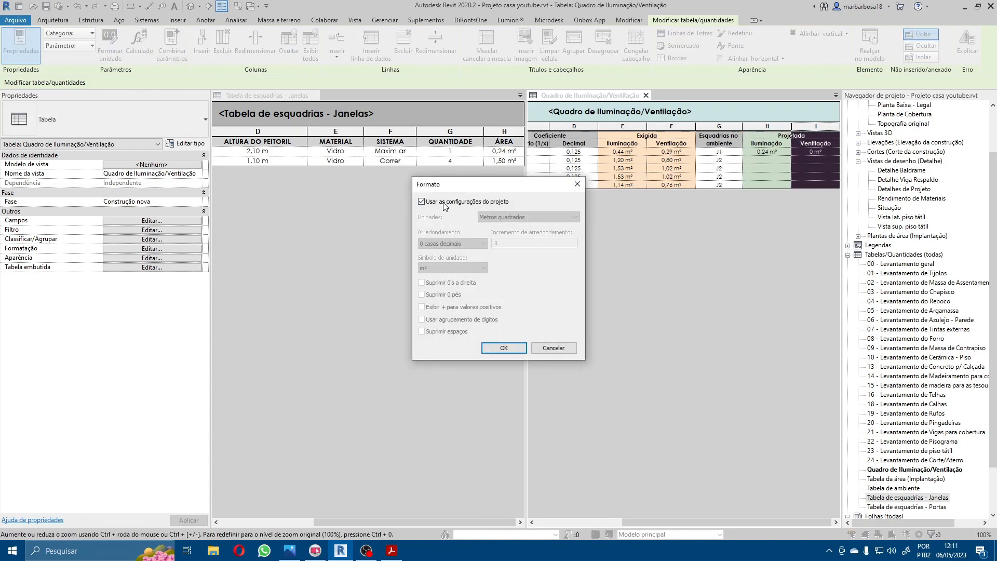
click(444, 203)
click(453, 243)
click(442, 265)
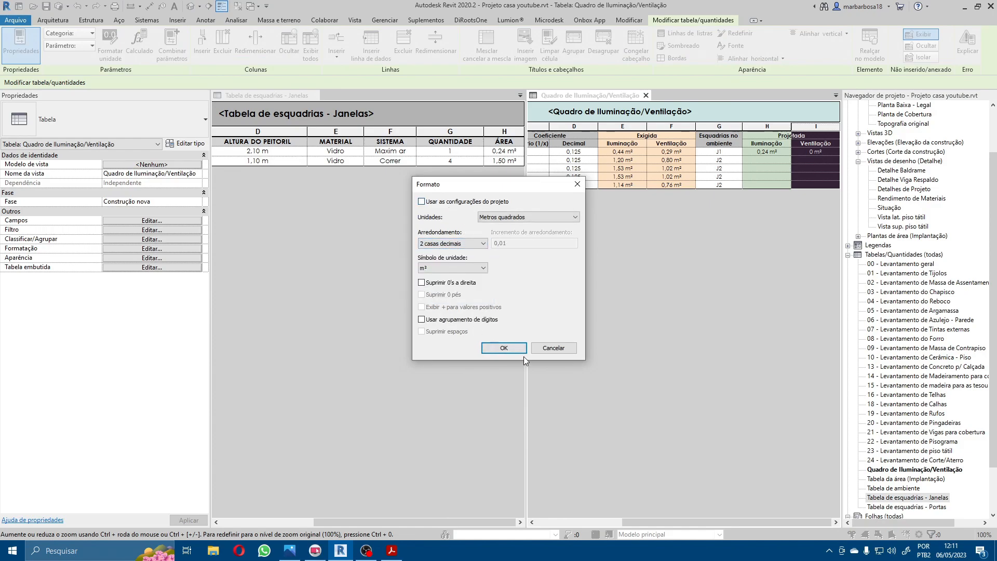
click(522, 351)
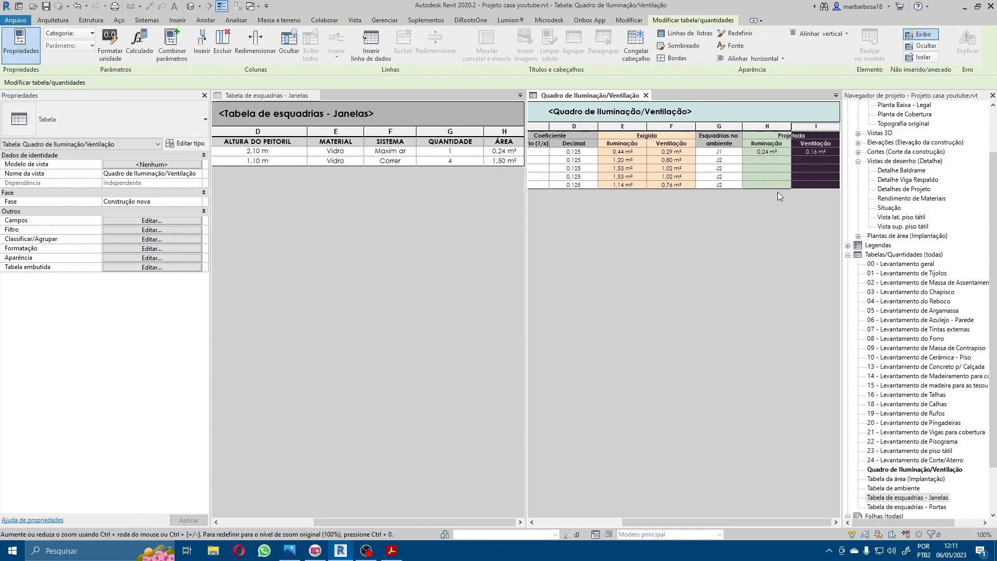
Step: Enter 1,50 as the Projetada Iluminação area for Cozinha and Quarto 1
click(814, 186)
click(786, 158)
click(778, 152)
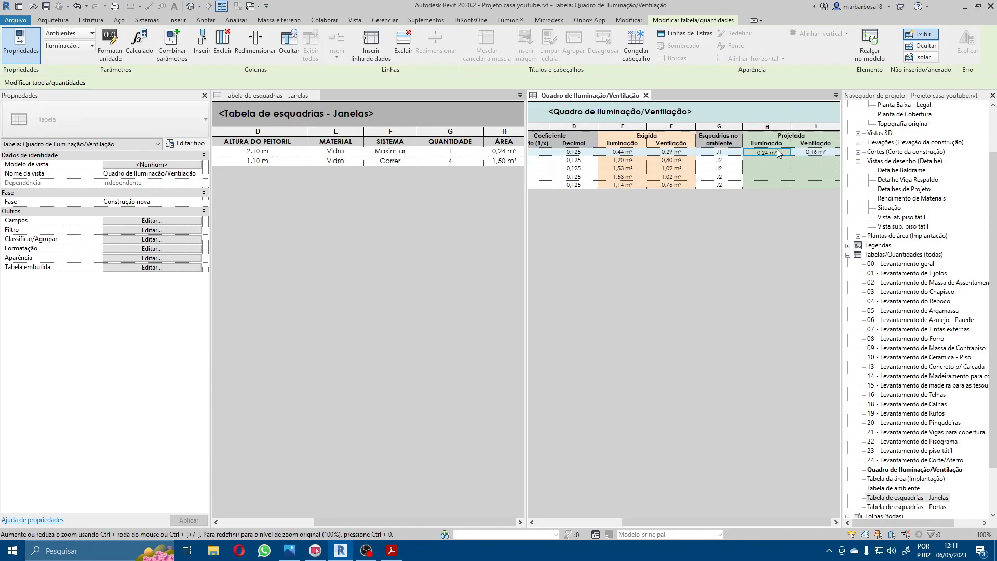
click(769, 160)
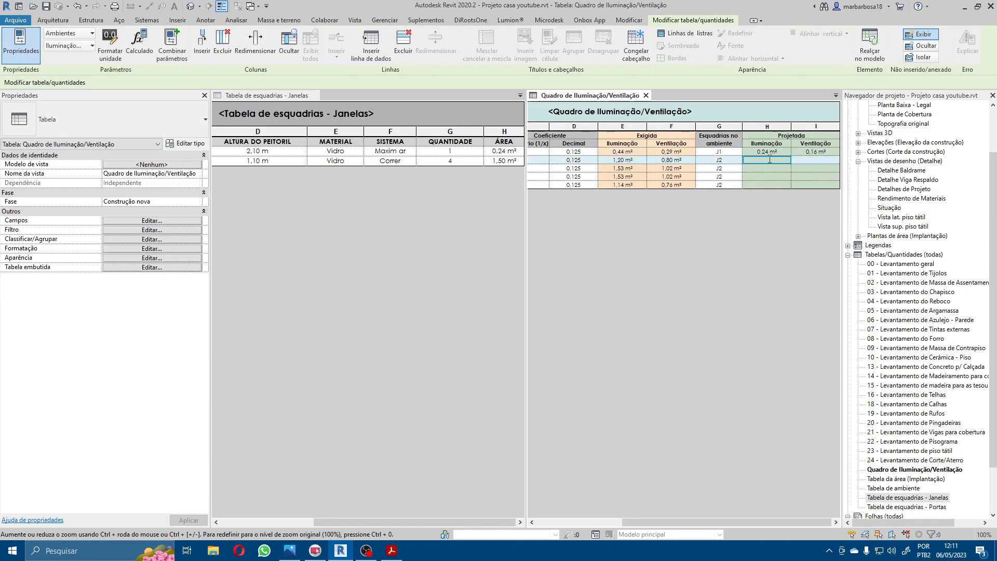
text(1,50)
key(Return)
Step: Set the Projetada Iluminação area to 1,50 for Quarto 2 and Sala
text(1,50)
key(Return)
text(1,0)
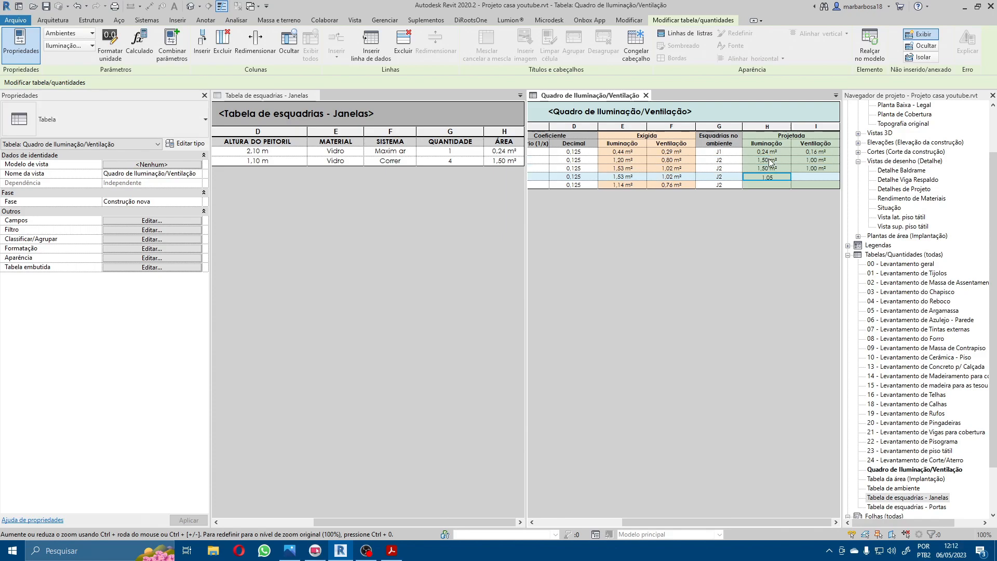
text(5)
key(Return)
click(773, 177)
text(1,5)
click(764, 186)
key(Return)
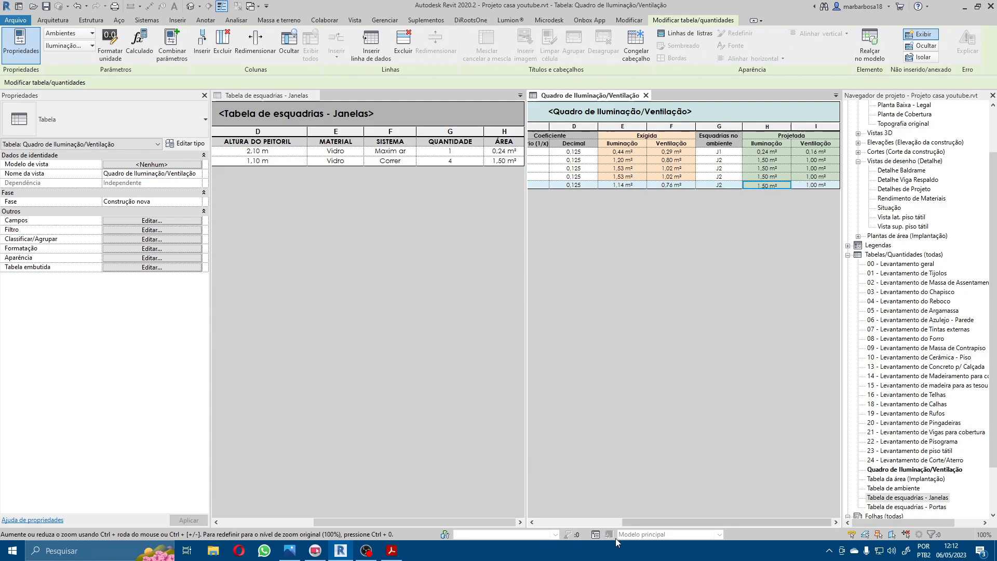
Step: Compare the Exigida and Projetada areas of the rooms, focusing on the required Iluminação of Quarto 1 and Quarto 2
mouse_move(640, 526)
mouse_down()
mouse_move(547, 526)
mouse_move(642, 524)
mouse_up()
drag(627, 170, 626, 177)
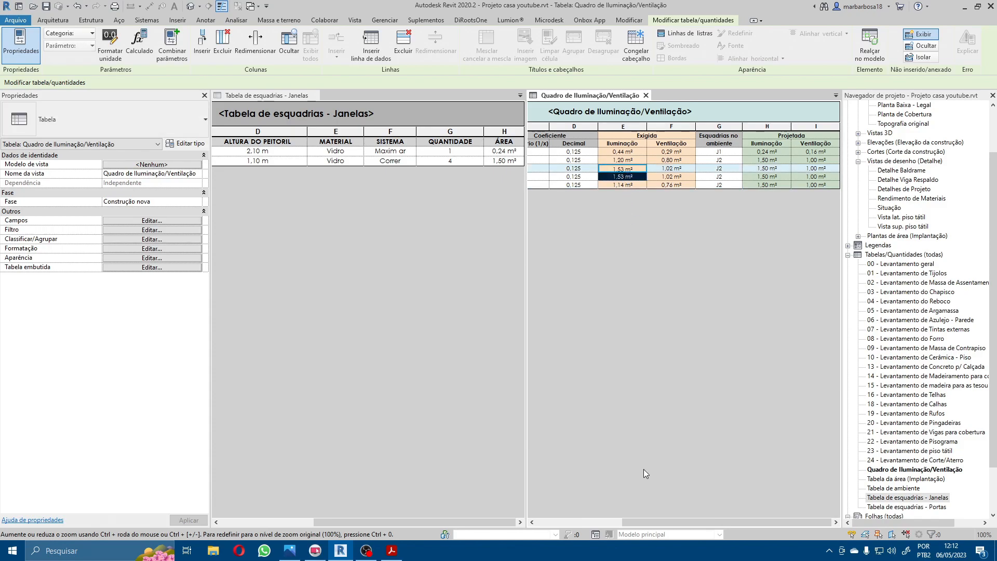
drag(641, 524, 522, 515)
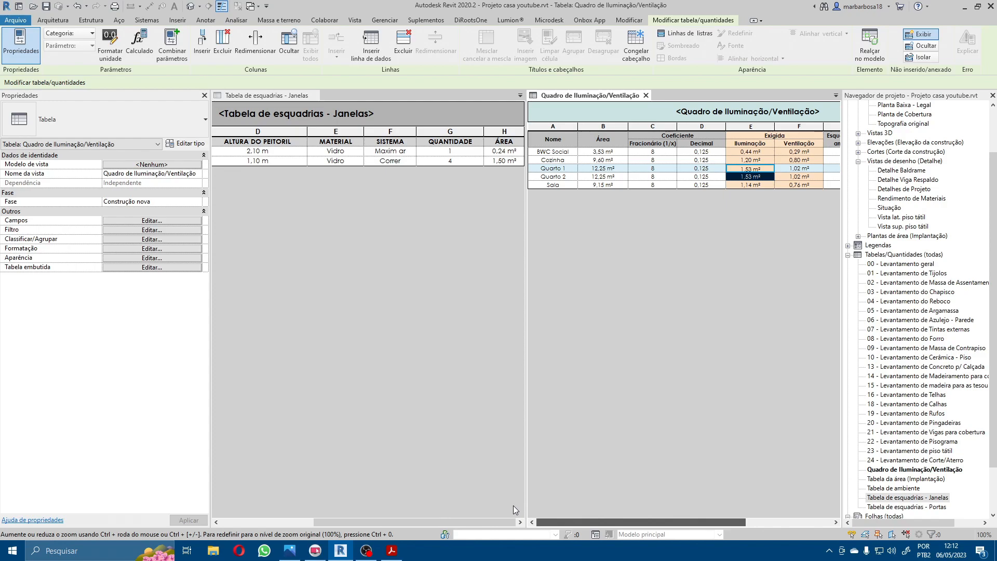
drag(559, 521, 644, 521)
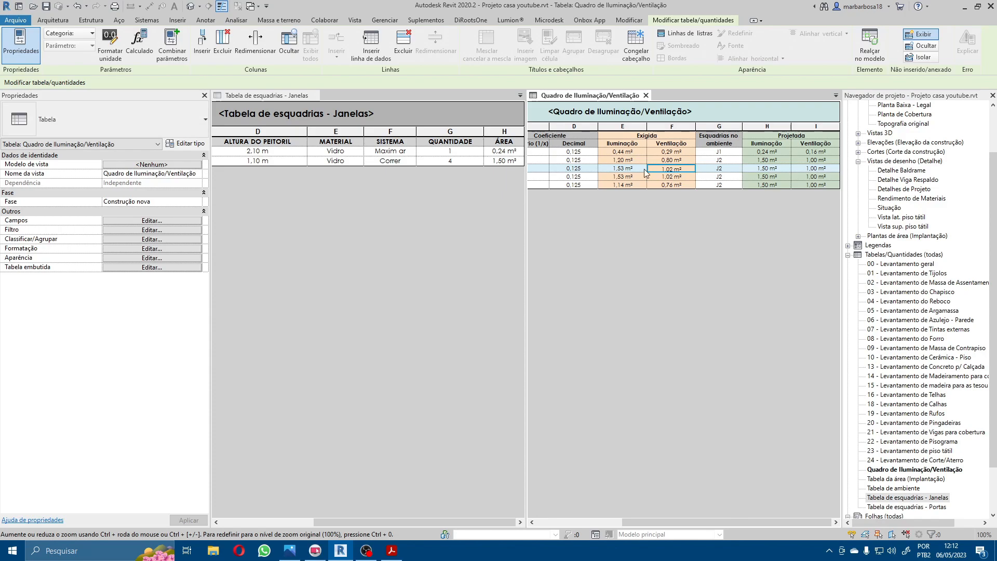
click(631, 186)
drag(633, 179, 632, 169)
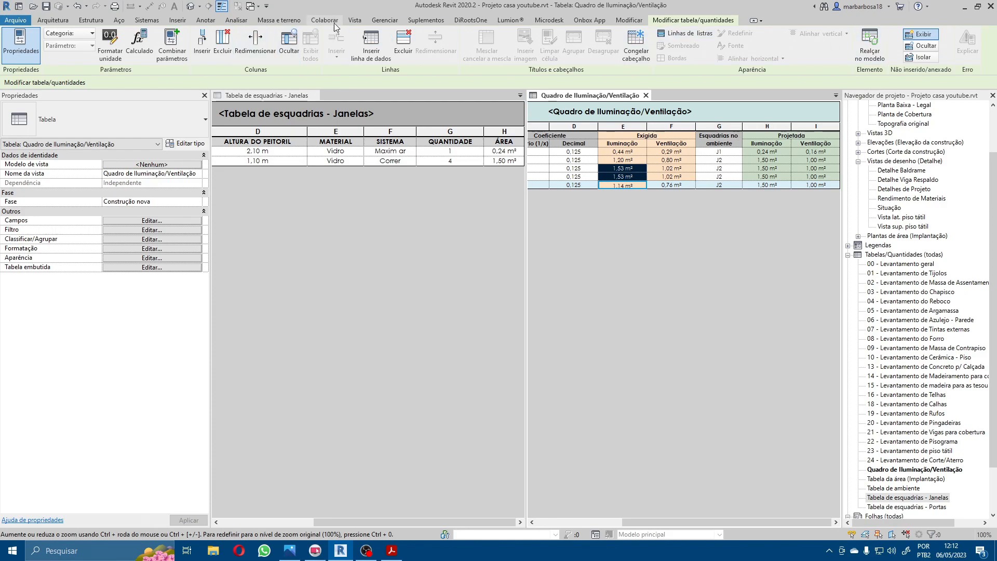
Step: Return the tiled windows to a single tabbed group and close the Tabela de esquadrias - Janelas schedule, keeping Quadro de Iluminação/Ventilação open
click(354, 20)
click(933, 49)
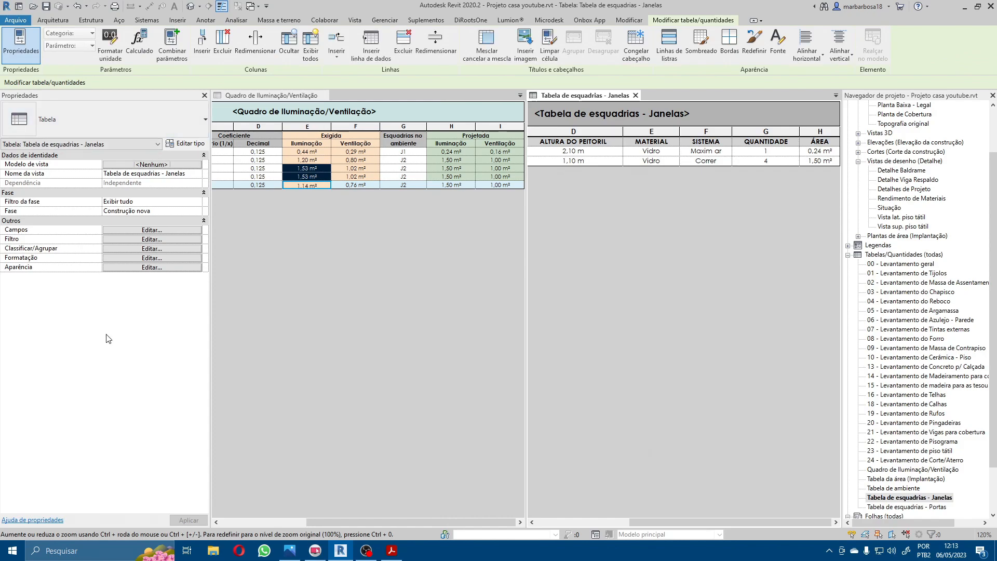
click(355, 20)
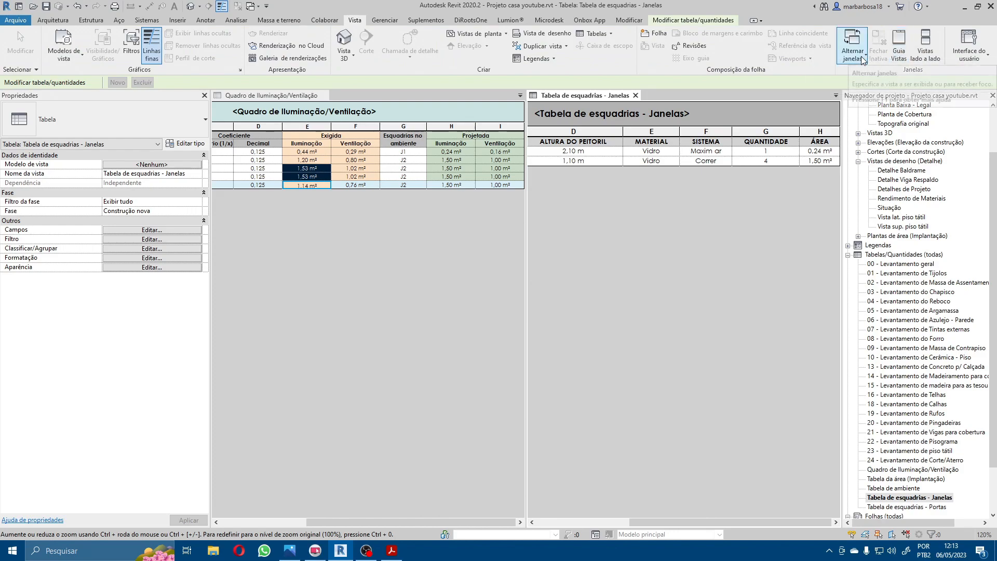
click(900, 44)
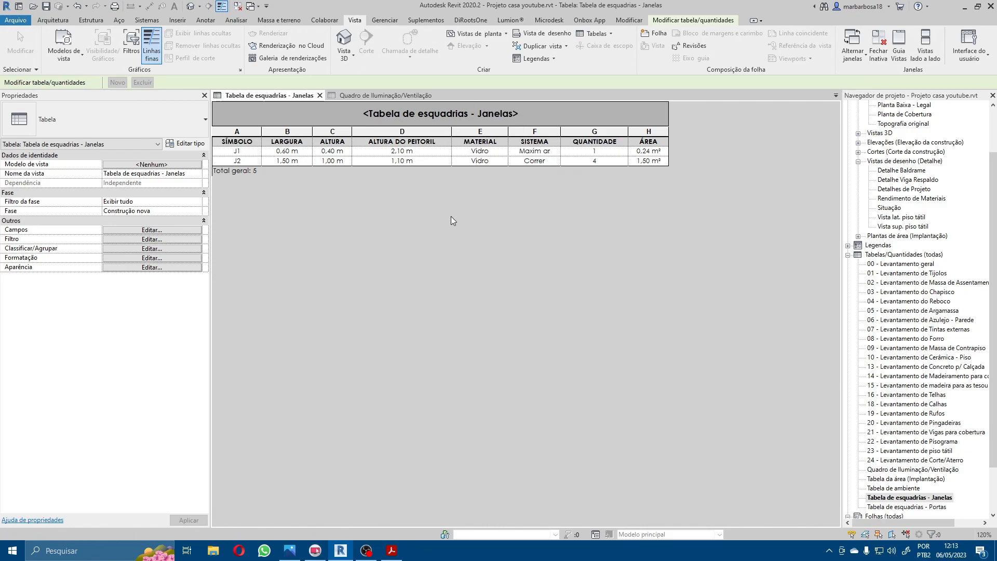
click(386, 95)
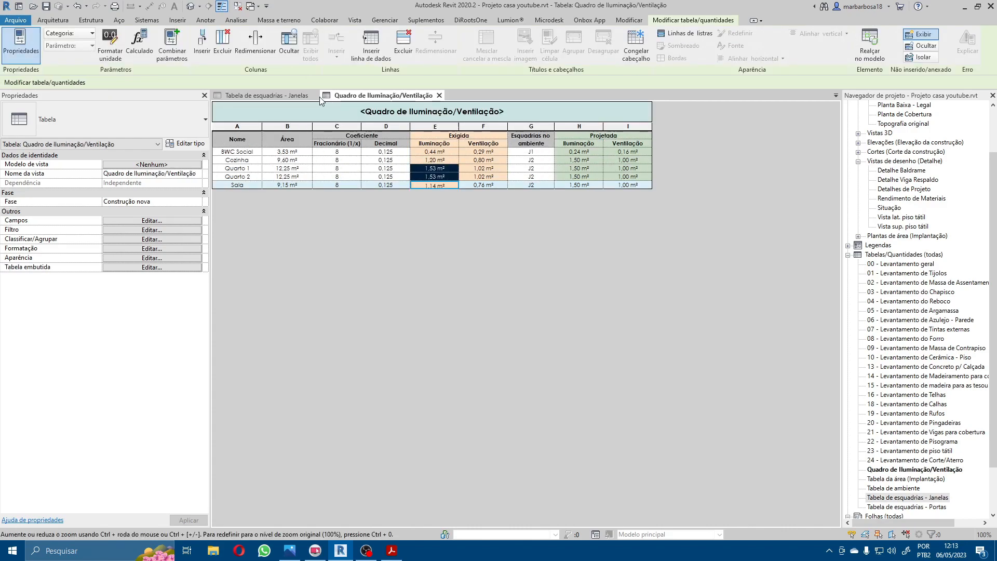
click(320, 95)
click(579, 185)
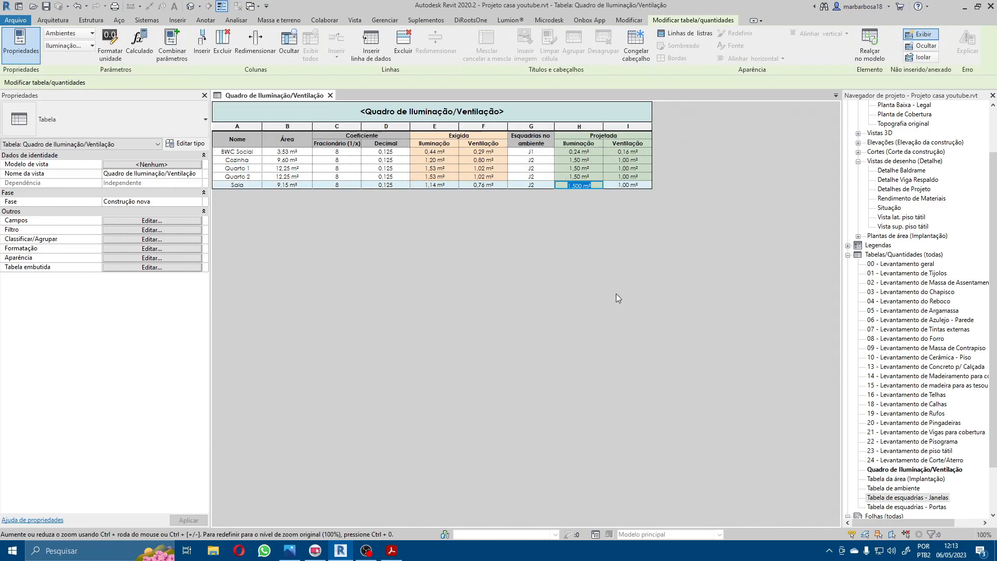
Step: Open sheet 01/02 - Arquitetônico and place the Quadro de Iluminação/Ventilação schedule just below the Tabela de esquadrias - Portas
scroll(904, 340, down, 3)
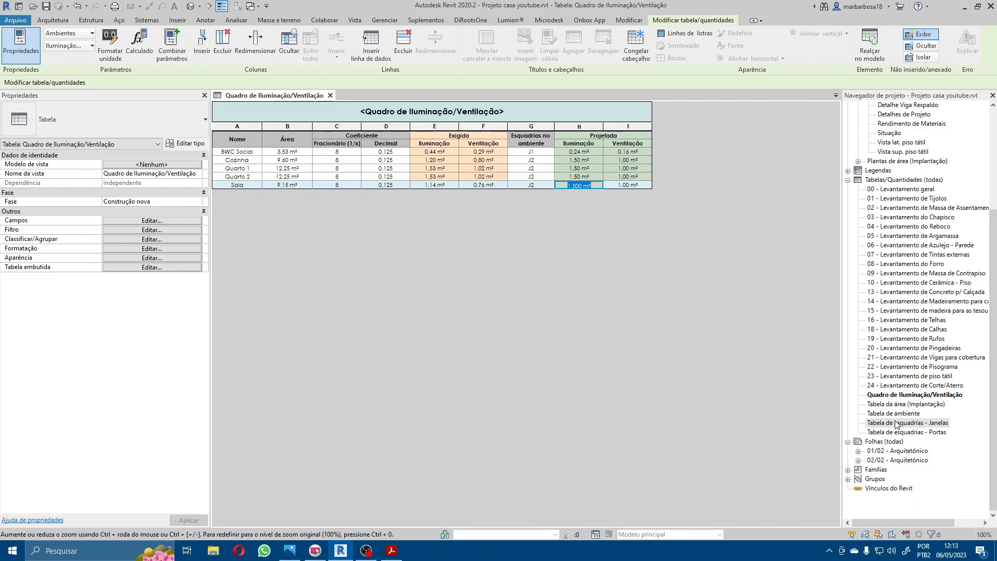
double_click(897, 451)
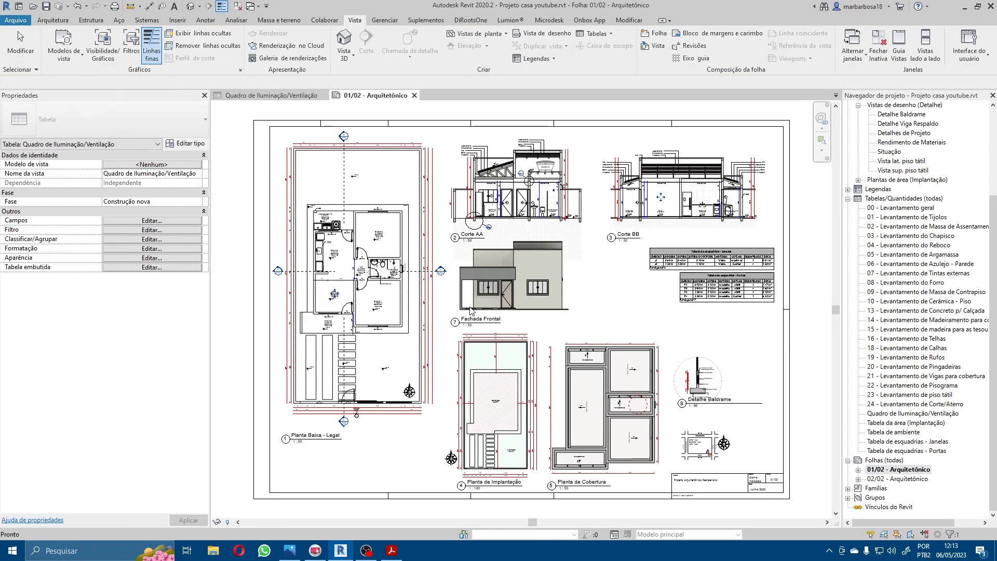
click(760, 330)
scroll(760, 329, up, 4)
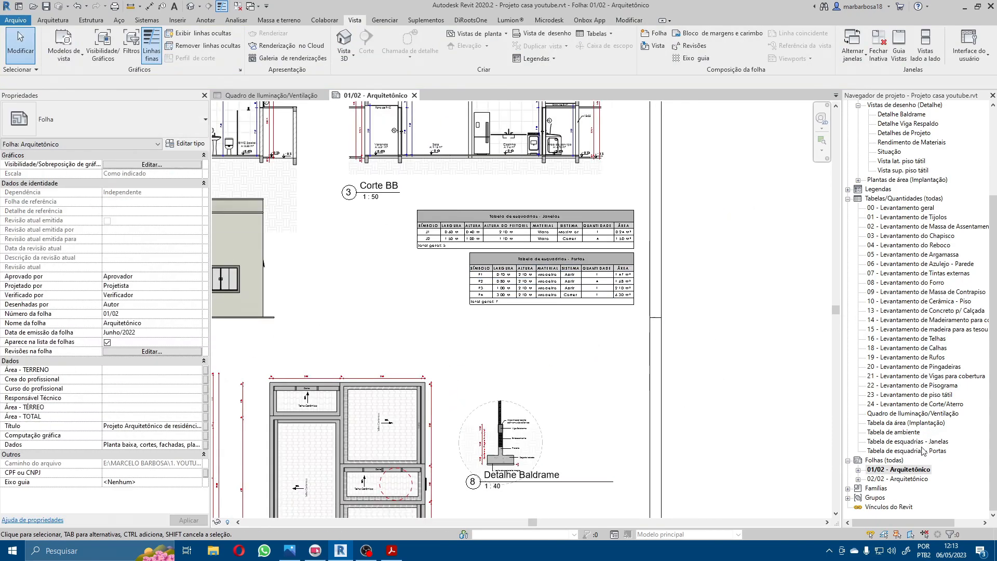
drag(926, 418, 503, 336)
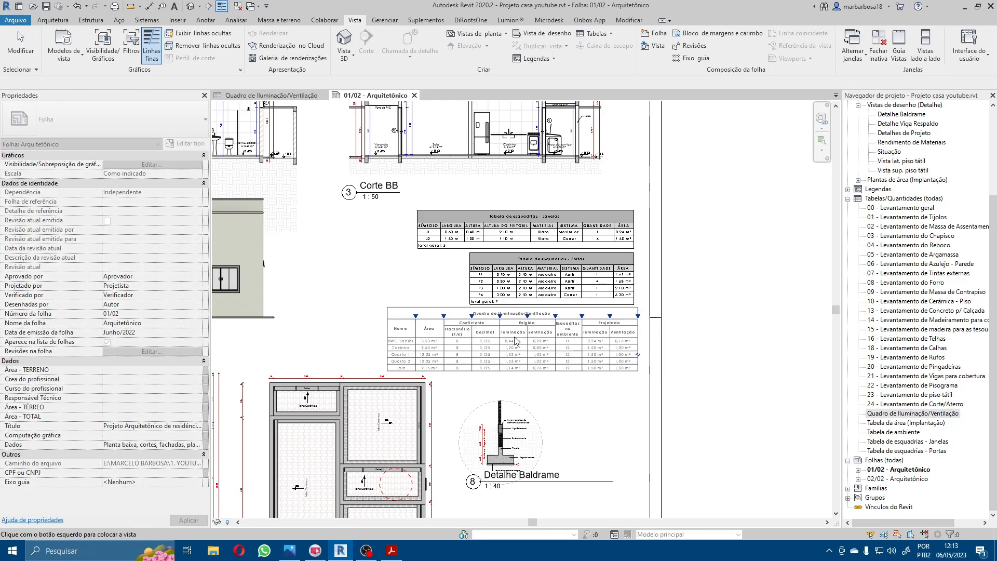
click(509, 346)
key(Escape)
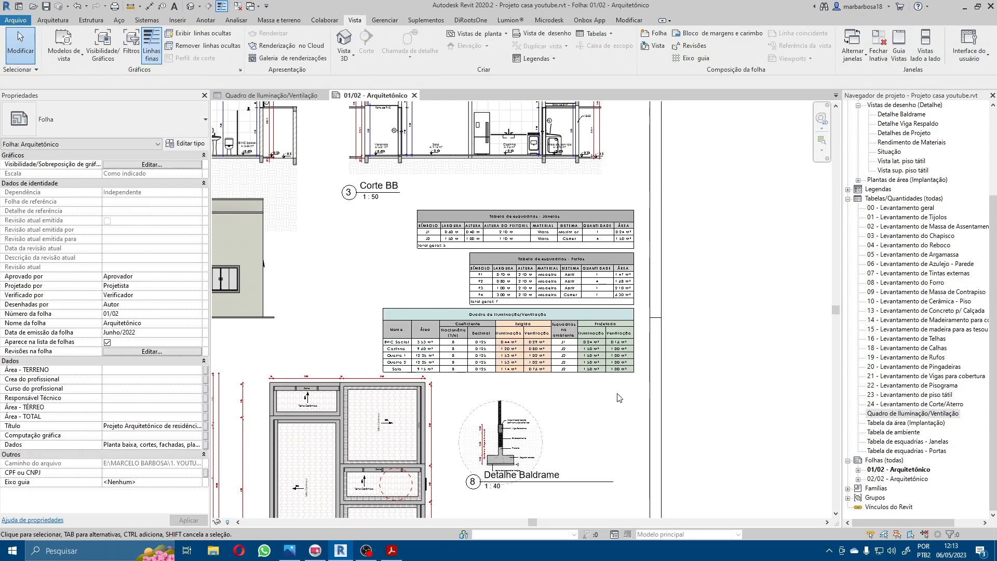
Step: Widen the Fracionário (1/x) column of the lighting and ventilation schedule on the sheet
scroll(514, 358, up, 4)
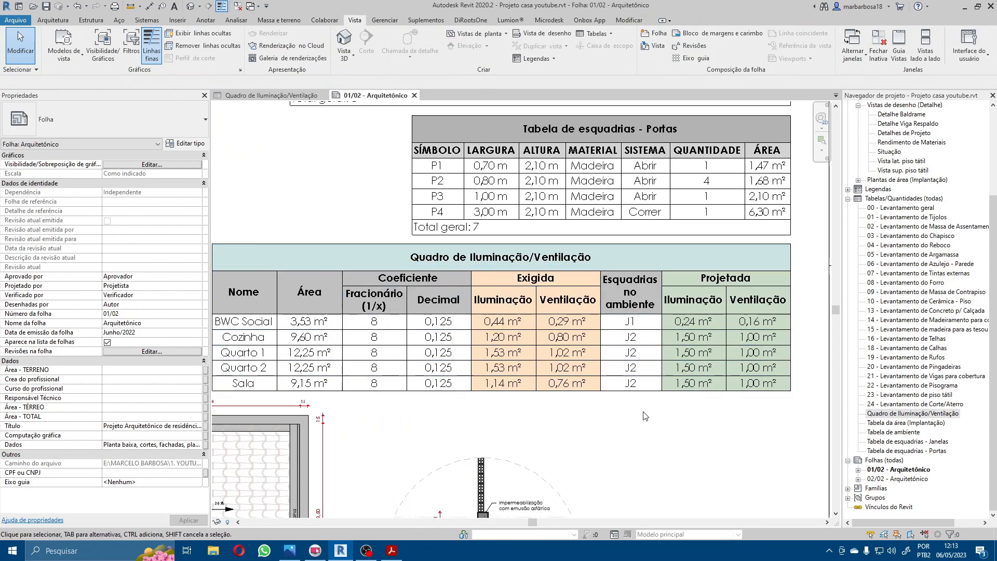
scroll(618, 415, down, 1)
click(415, 382)
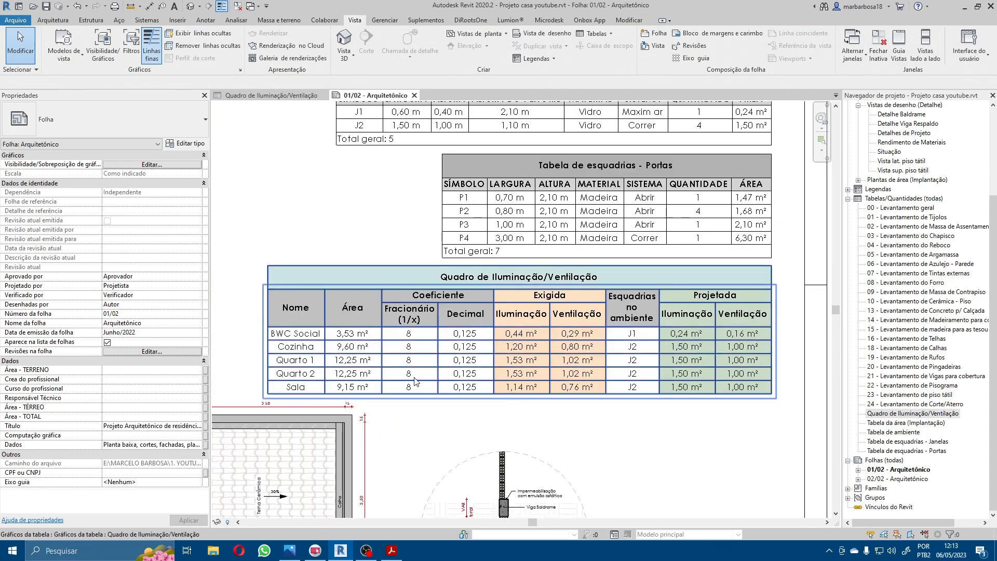
click(429, 320)
scroll(410, 308, up, 2)
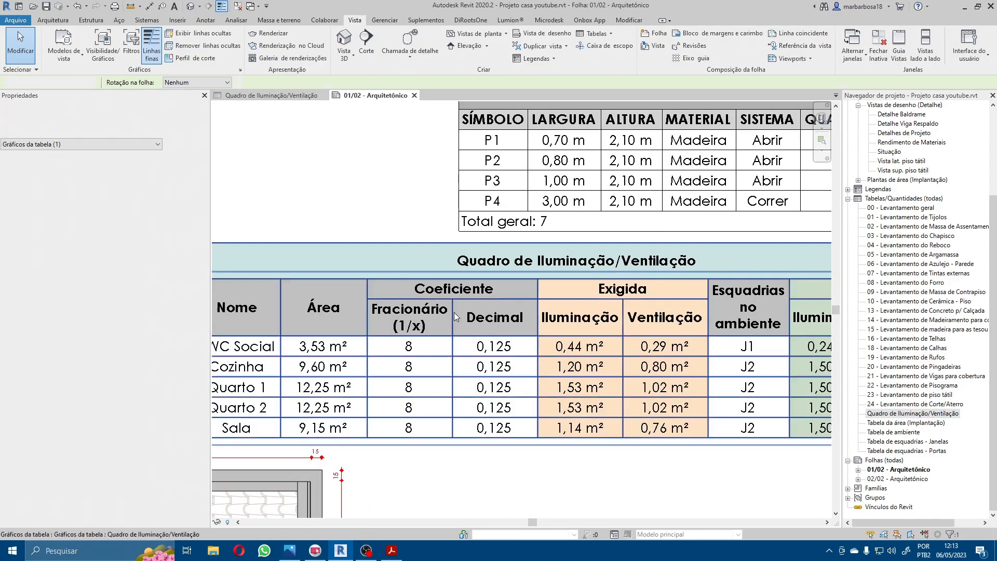
drag(453, 276, 487, 279)
scroll(483, 280, down, 3)
click(699, 458)
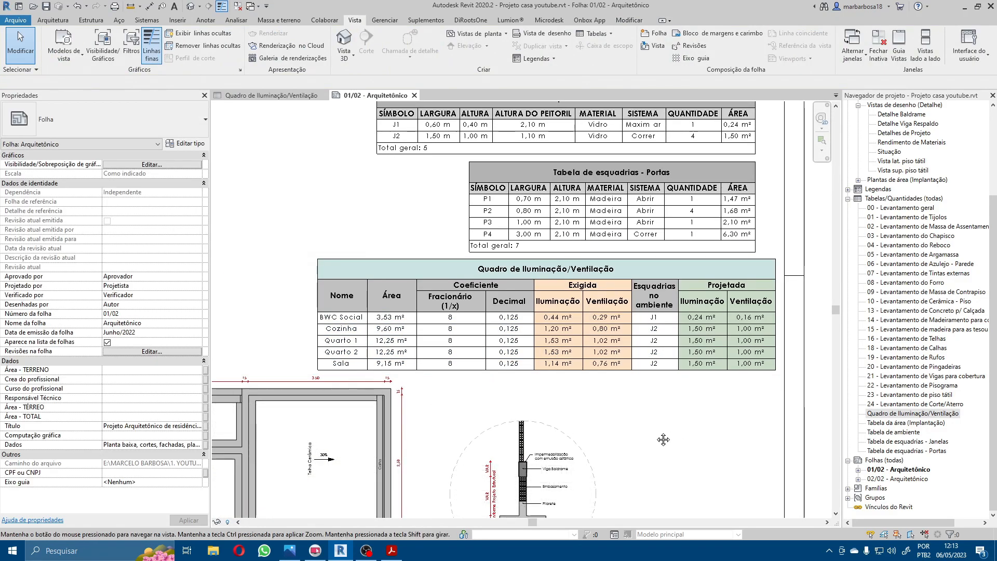
Step: Widen the Esquadrias no ambiente column so its header fits on two lines
middle_drag(663, 439, 636, 447)
scroll(636, 447, up, 2)
click(645, 284)
drag(658, 238, 674, 235)
click(680, 429)
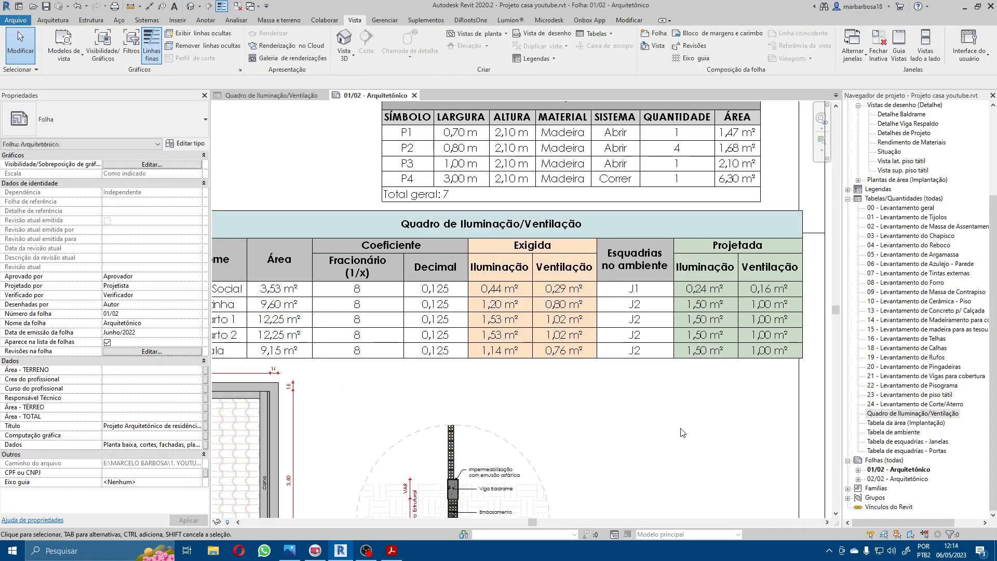
Step: Widen the Fracionário (1/x) column further so its header fits on a single line
middle_drag(596, 429, 661, 421)
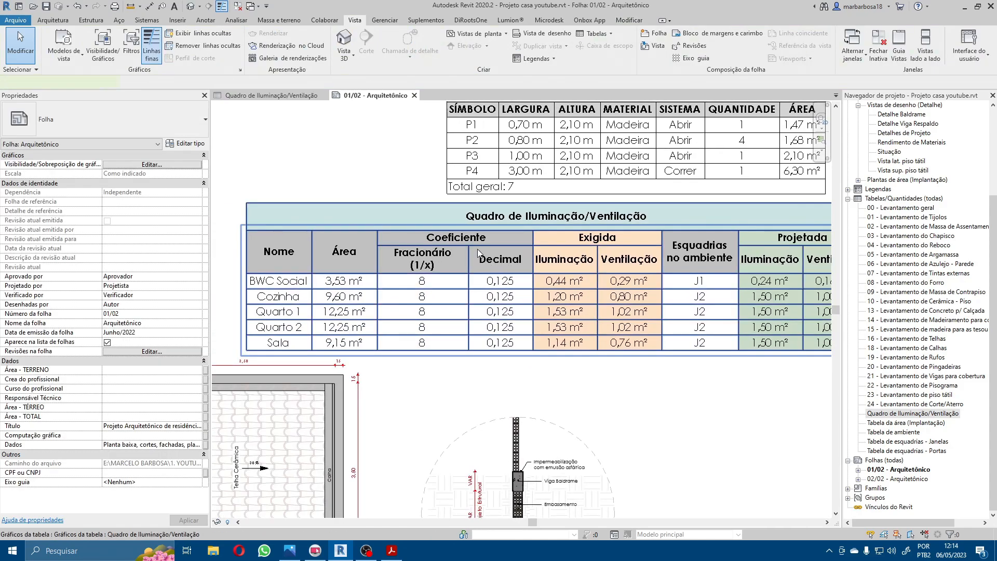
click(478, 251)
drag(468, 228, 473, 224)
click(678, 400)
Step: Move the Quadro de Iluminação/Ventilação schedule to align its right edge with the window and door tables above it
middle_drag(675, 399, 615, 410)
scroll(606, 401, down, 2)
scroll(605, 401, down, 1)
scroll(493, 344, up, 1)
click(604, 340)
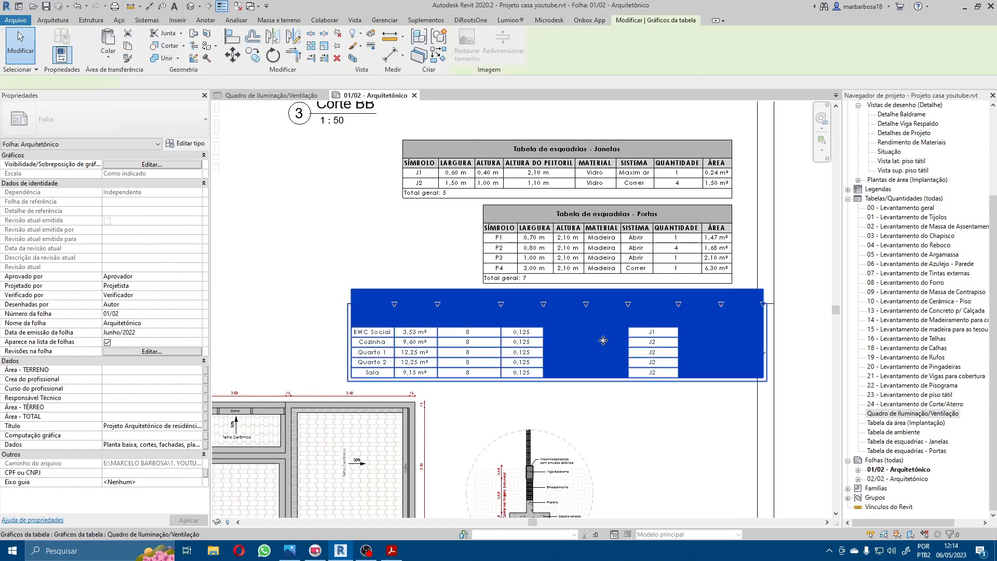
drag(591, 337, 565, 335)
scroll(580, 372, down, 1)
scroll(624, 428, down, 2)
click(667, 447)
middle_drag(667, 449, 697, 280)
scroll(696, 280, down, 2)
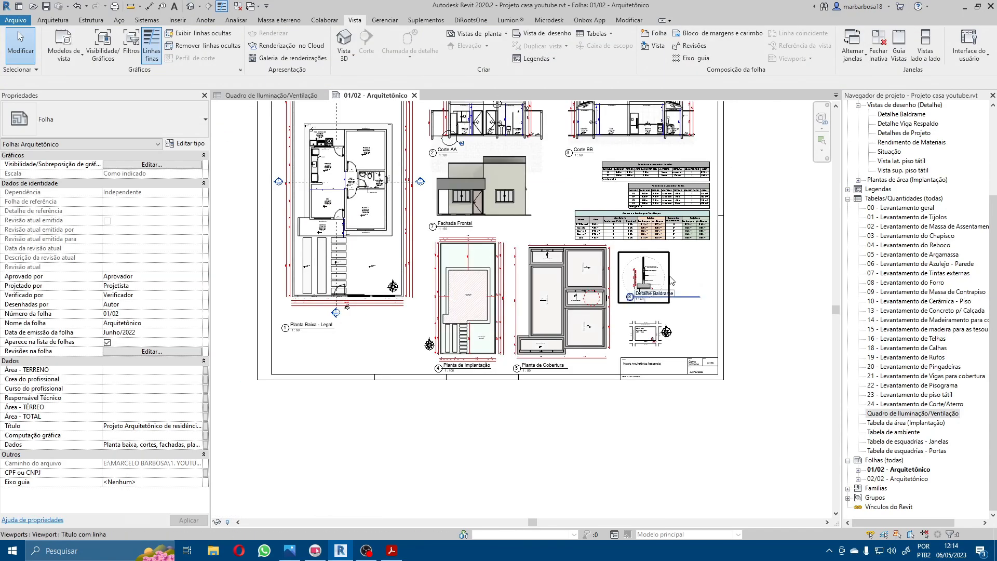
scroll(676, 223, up, 3)
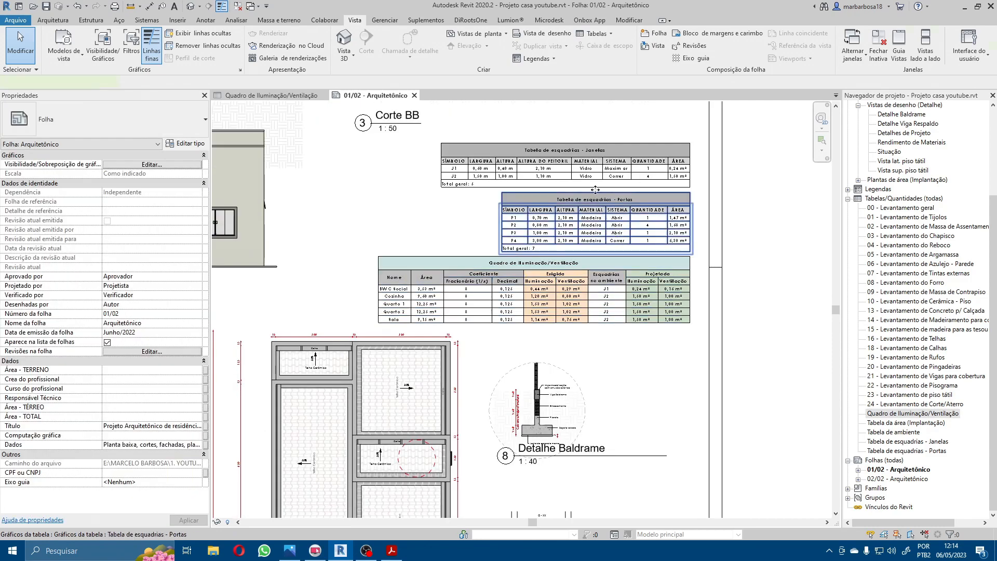
Step: Move the Janelas and Portas tables below the lighting and ventilation schedule, and shift that schedule up beneath Corte BB
click(595, 195)
ctrl+click(592, 177)
drag(579, 173, 589, 351)
drag(585, 282, 592, 183)
key(Escape)
Step: Move the Janelas and Portas tables together up to directly beneath the lighting and ventilation schedule, with their right edges aligned
click(628, 357)
ctrl+click(631, 404)
drag(633, 408, 628, 303)
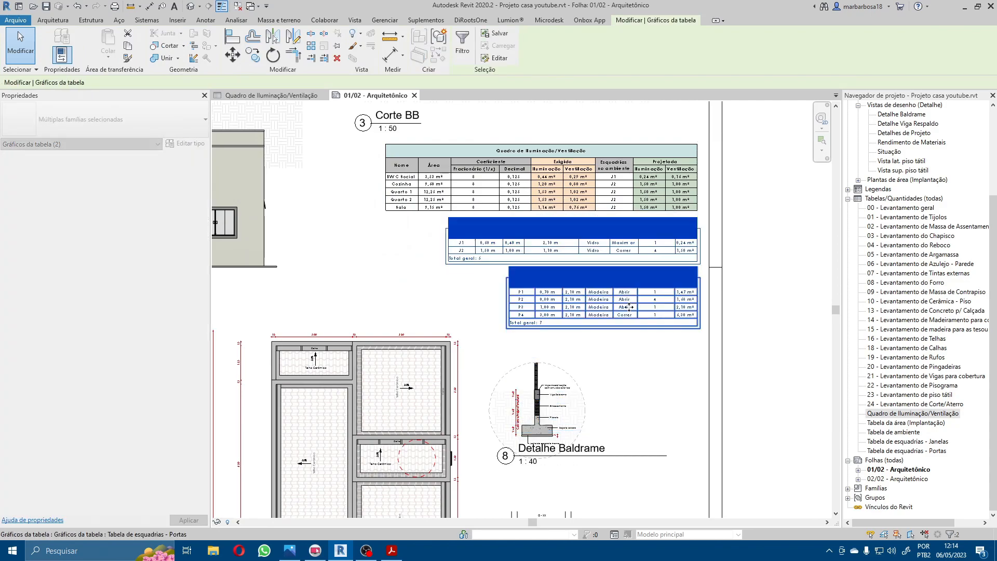
key(Escape)
scroll(639, 304, down, 2)
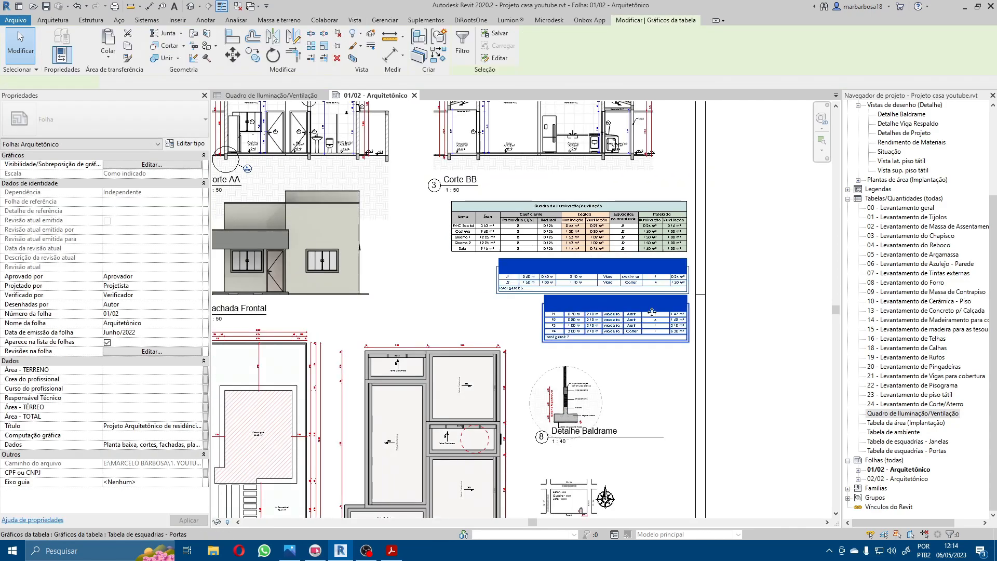
click(746, 301)
click(626, 224)
click(744, 236)
Step: Examine the rearranged tables on the sheet, checking the coefficient, Exigida and Projetada columns of the lighting and ventilation schedule
scroll(677, 213, up, 2)
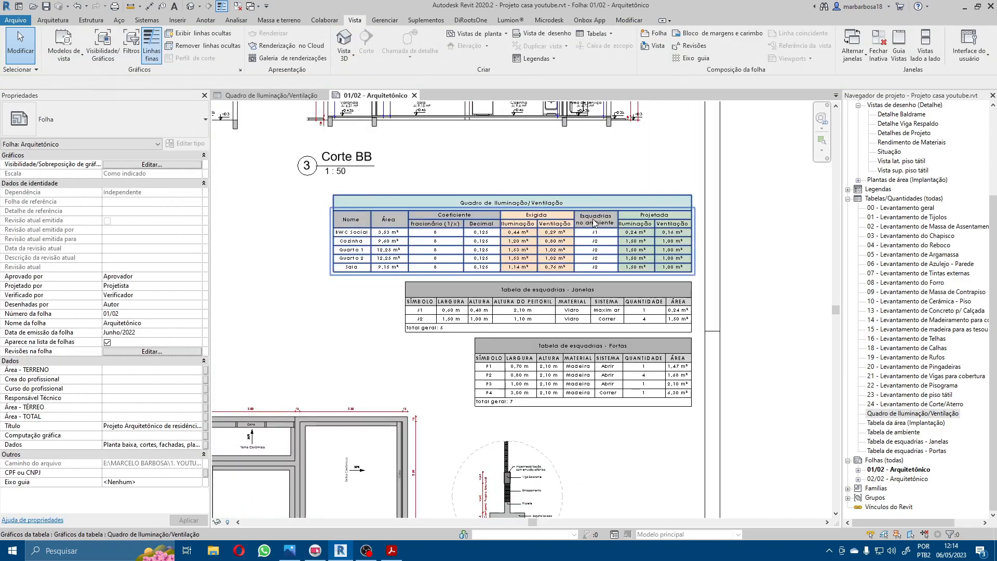
scroll(595, 223, up, 3)
scroll(659, 150, down, 2)
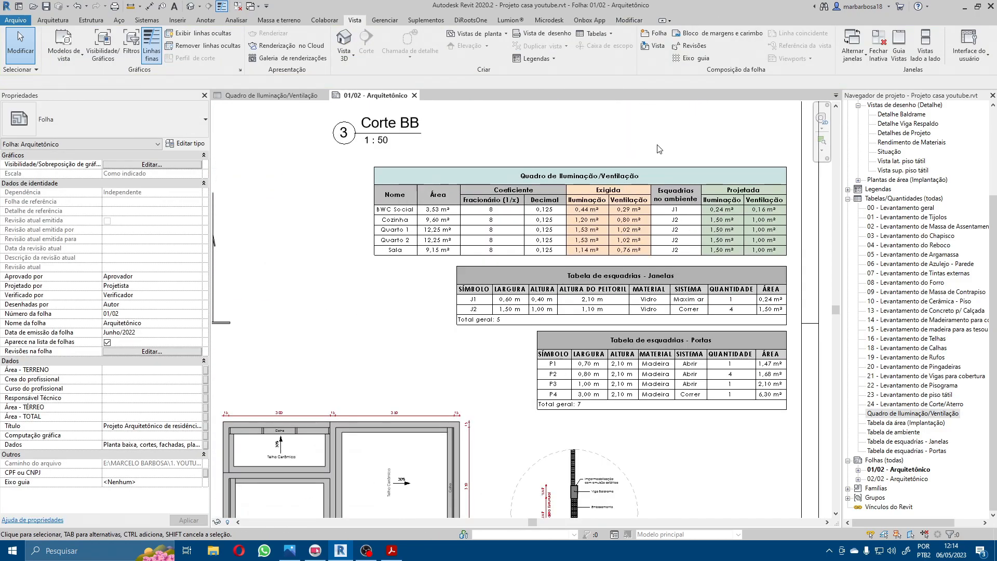
middle_drag(658, 149, 656, 174)
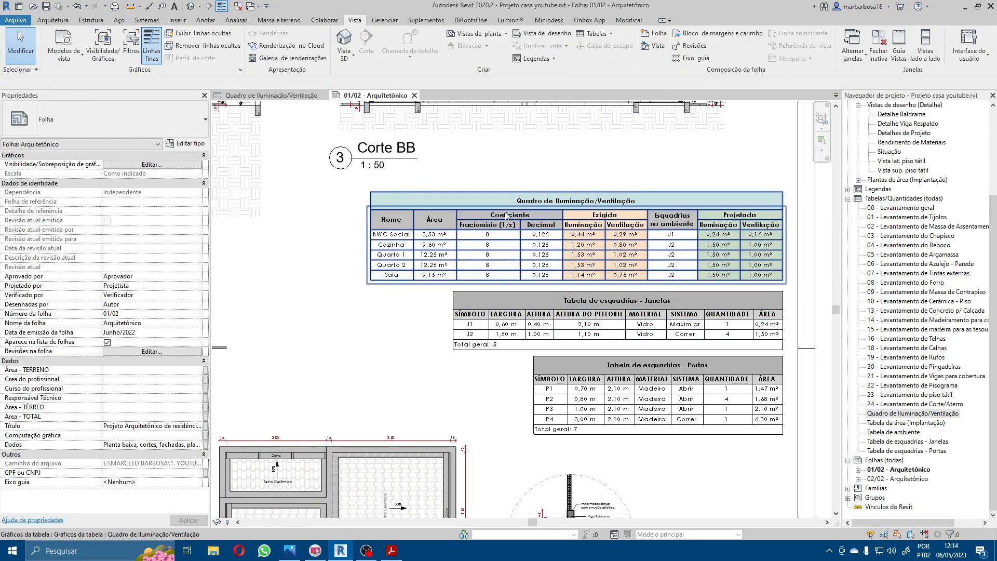
scroll(507, 215, up, 5)
scroll(337, 218, down, 4)
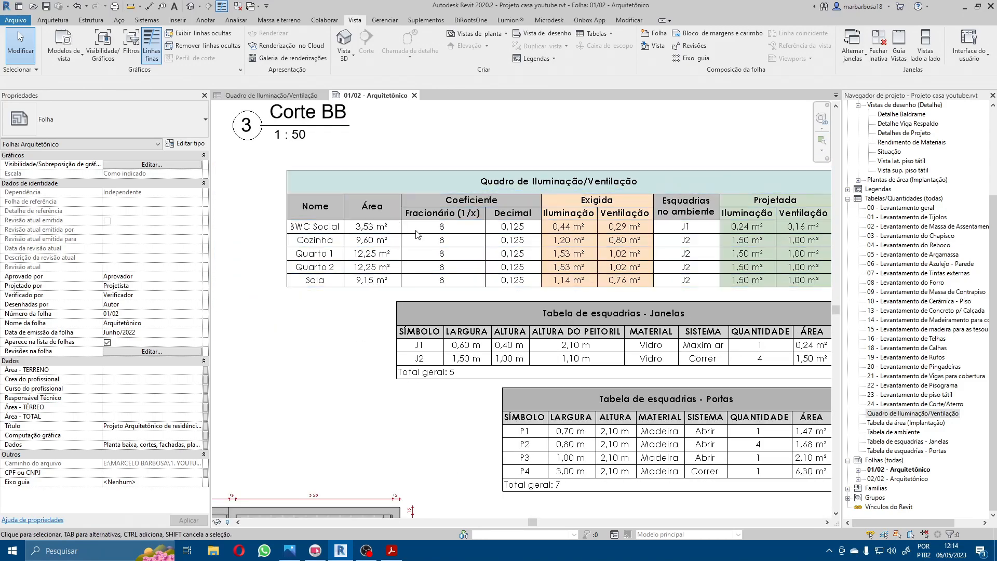
scroll(395, 223, down, 4)
scroll(541, 210, up, 6)
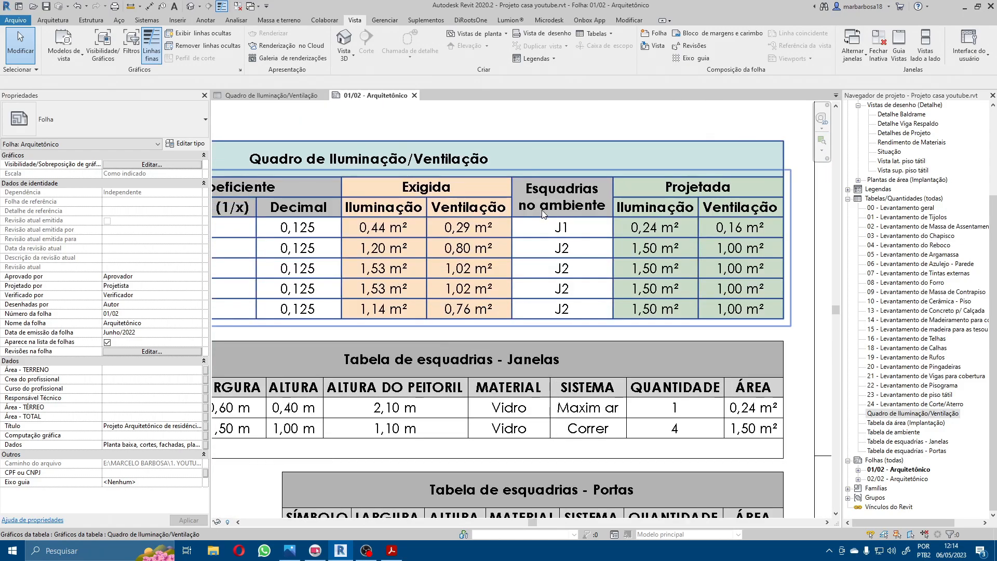
scroll(398, 205, down, 3)
middle_drag(597, 150, 502, 195)
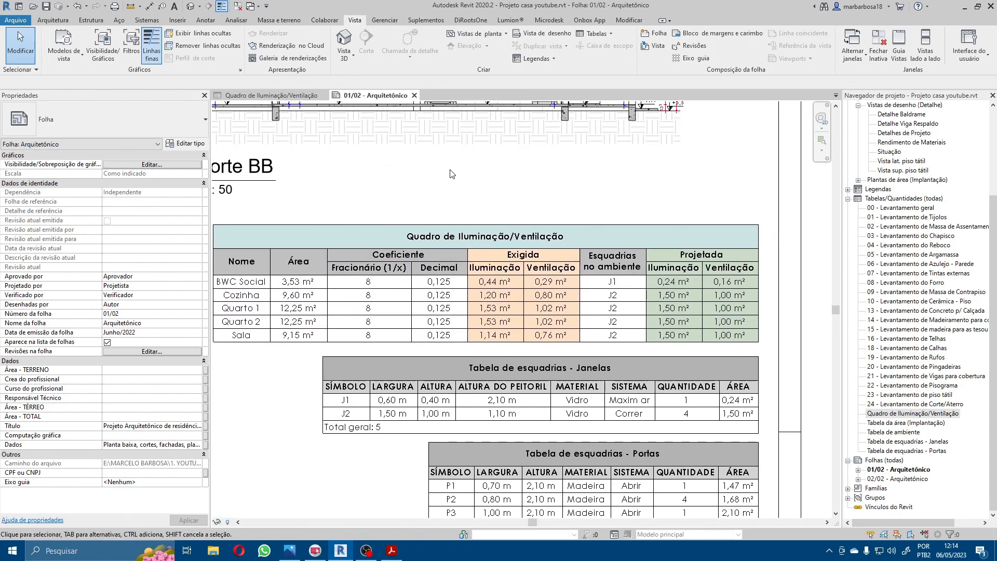
scroll(467, 218, down, 3)
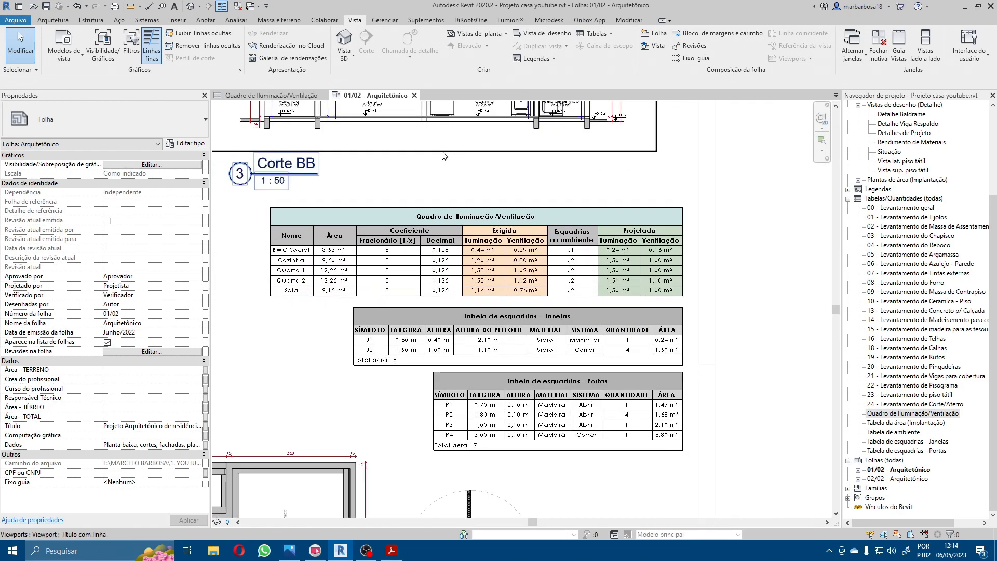
scroll(340, 251, up, 3)
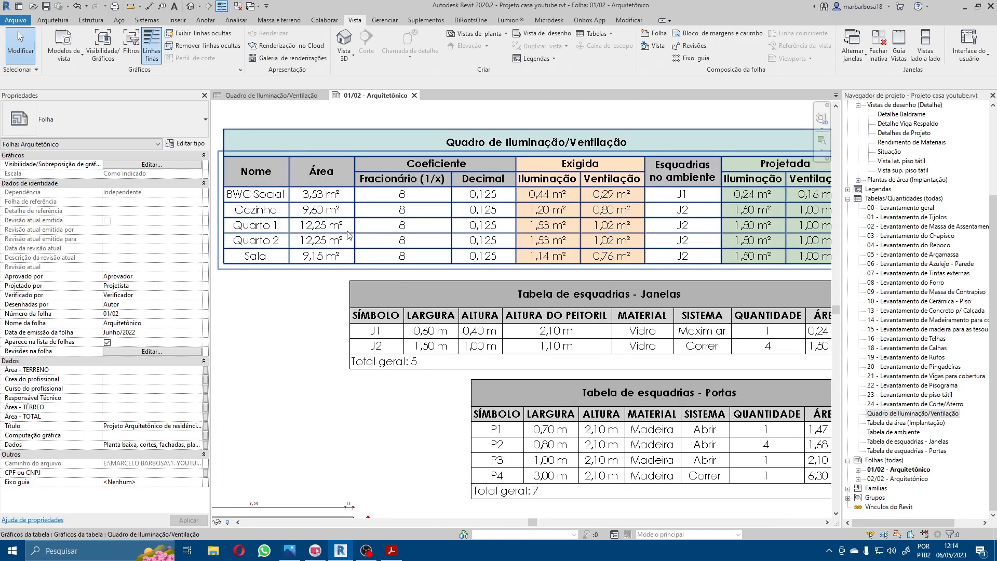
scroll(341, 251, down, 3)
scroll(429, 213, up, 3)
scroll(429, 213, down, 2)
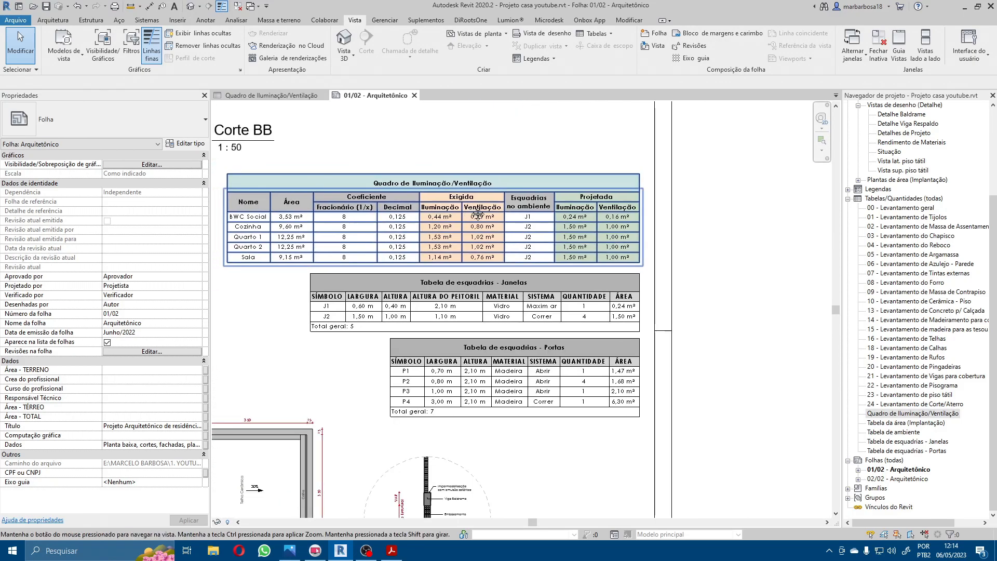
scroll(530, 224, up, 1)
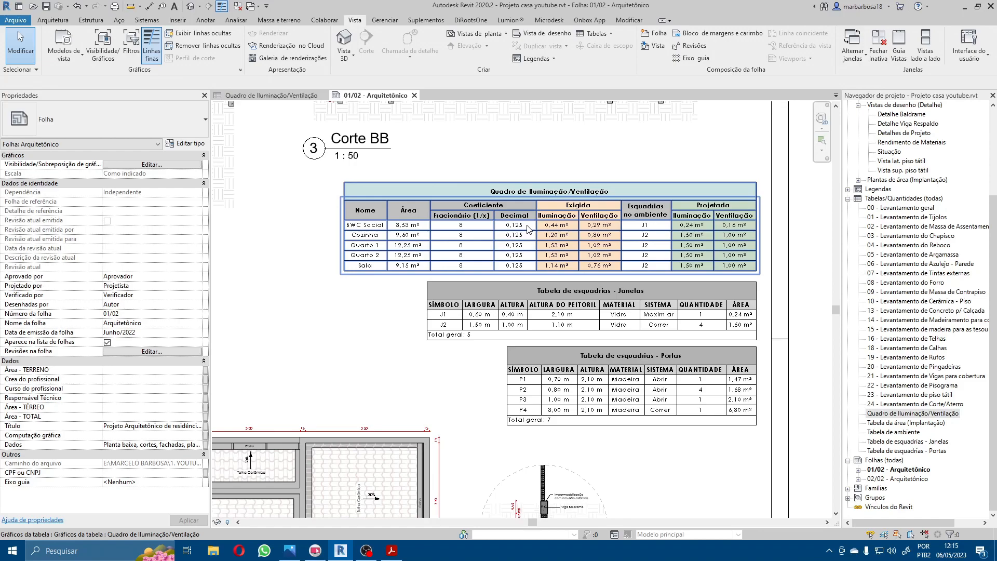
Step: Review the overall layout of sheet 01/02, including the floor plan, sections, façade and placed tables
scroll(529, 228, down, 4)
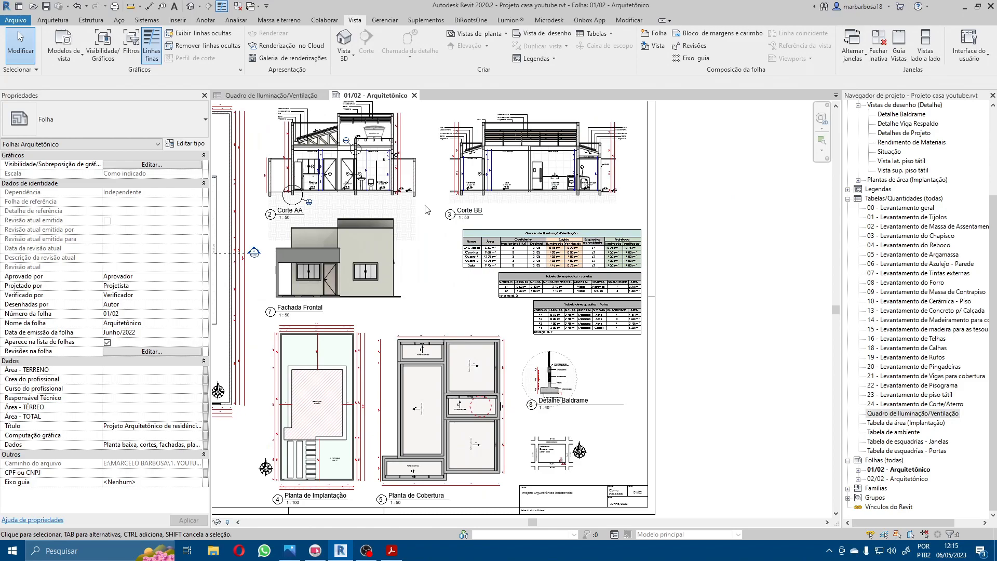
scroll(419, 202, down, 3)
scroll(265, 210, up, 5)
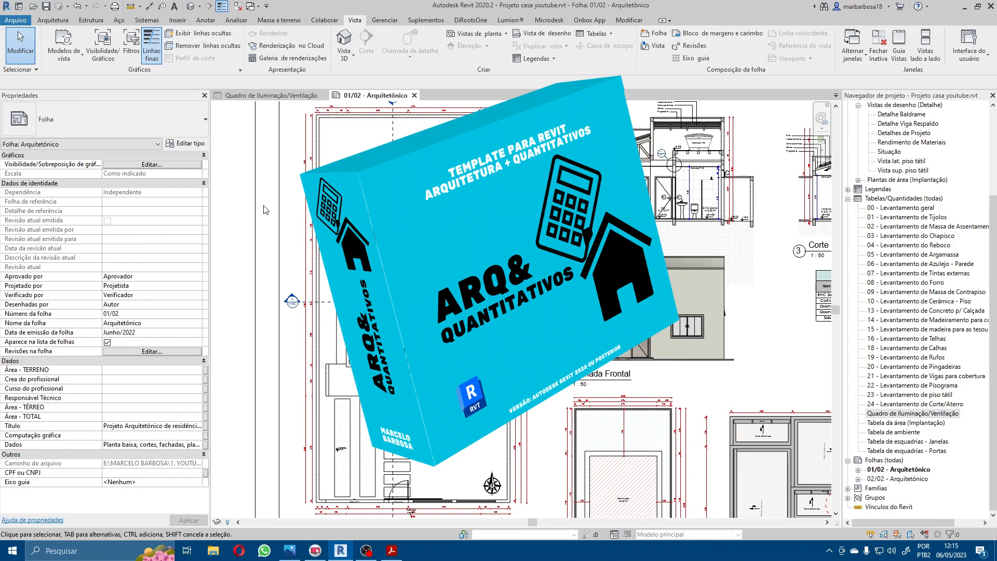
scroll(457, 363, up, 2)
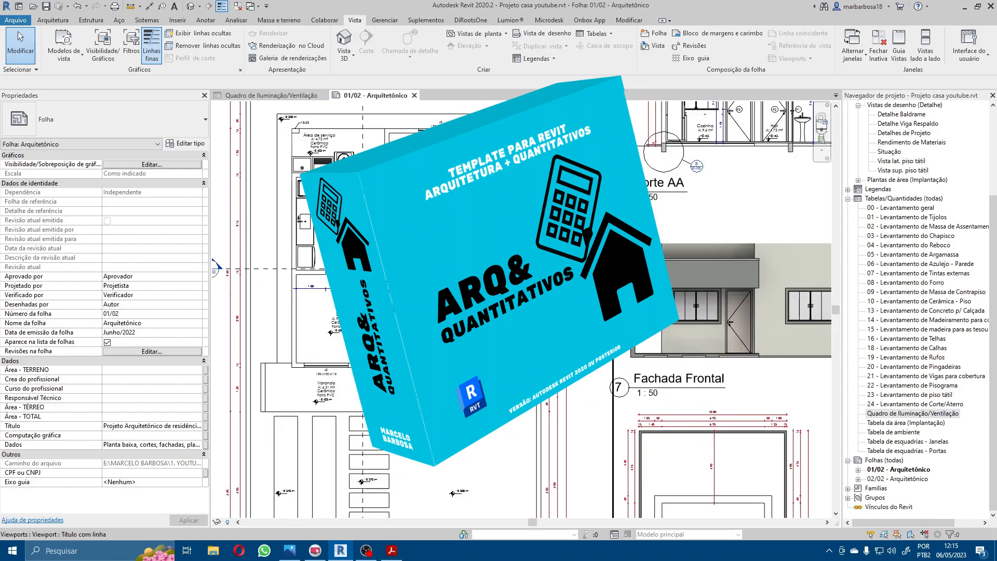
scroll(434, 363, up, 3)
scroll(518, 342, down, 6)
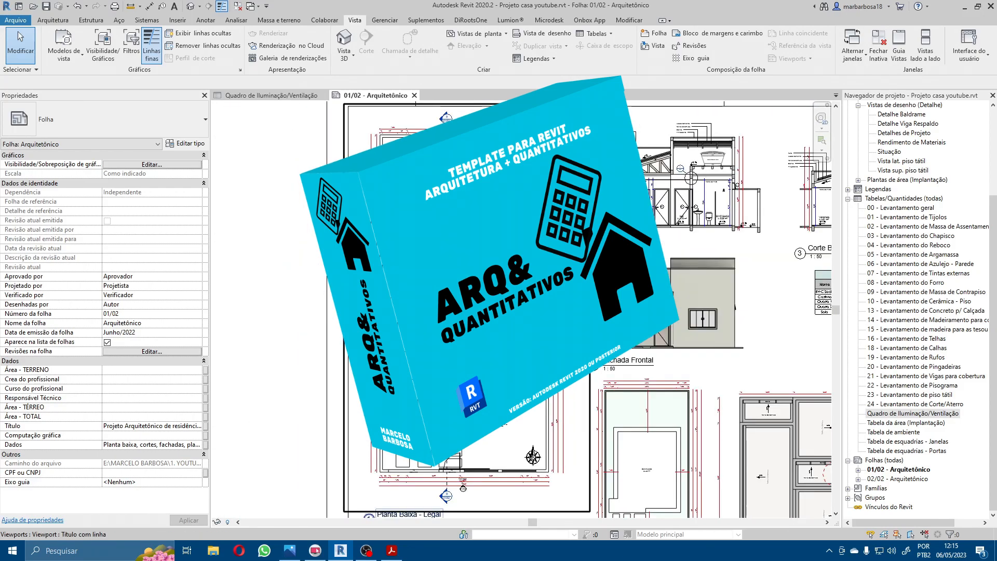
middle_drag(464, 488, 95, 312)
middle_drag(395, 197, 568, 266)
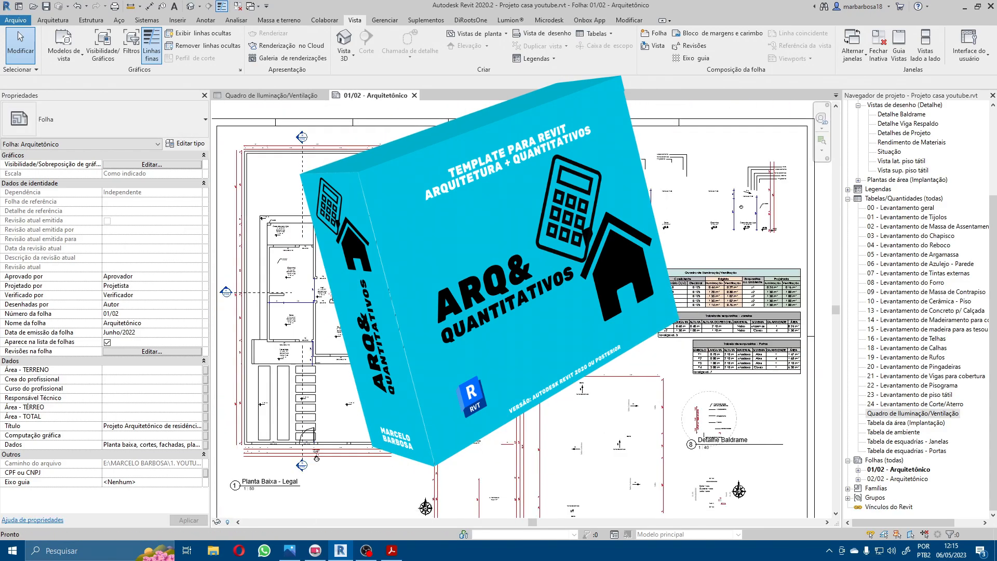